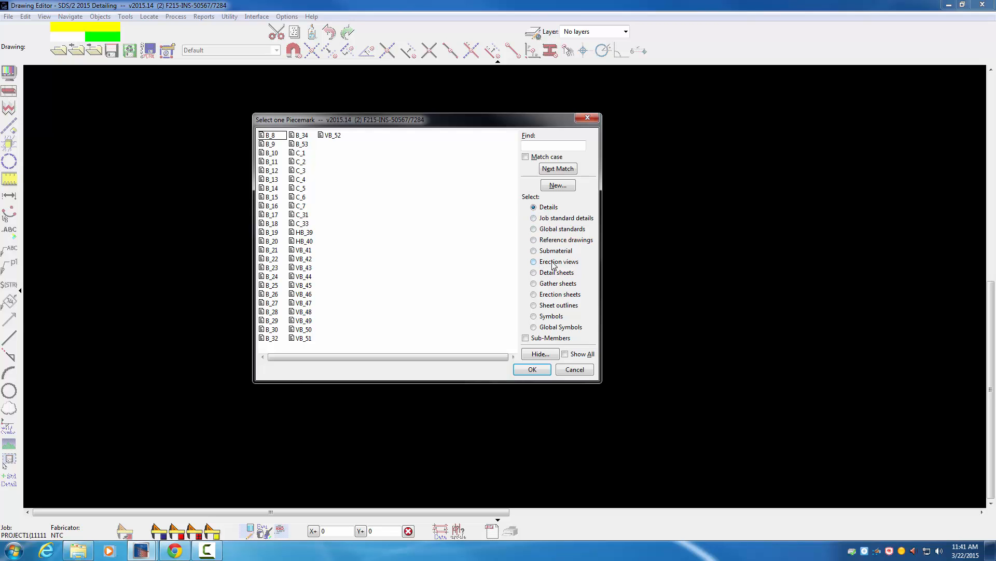
Step: Open the ISO erection view from the list of erection views
{"action": "left_click", "coordinate": [536, 263]}
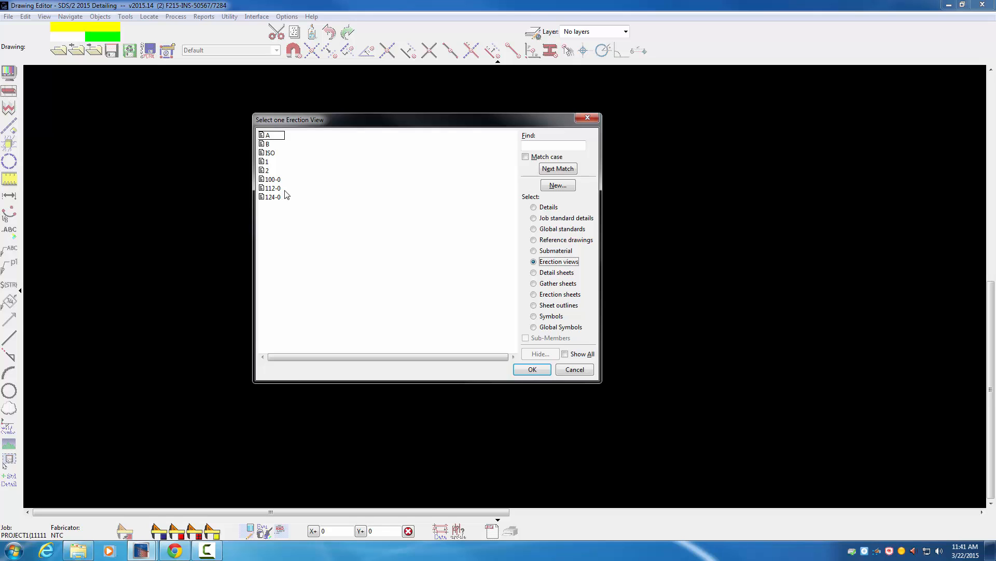
{"action": "double_click", "coordinate": [270, 152]}
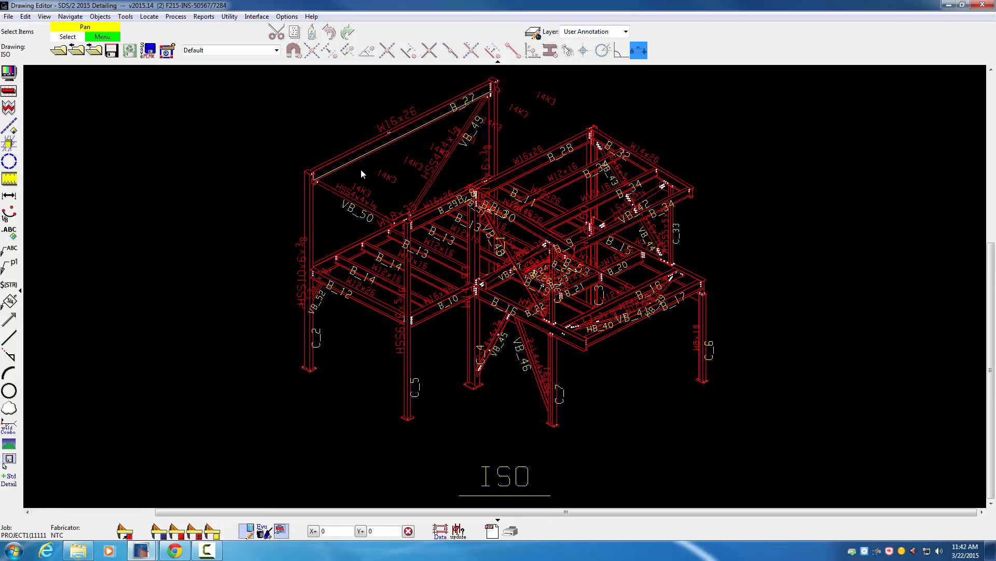
{"action": "scroll", "coordinate": [327, 236], "scroll_direction": "down", "scroll_amount": 2}
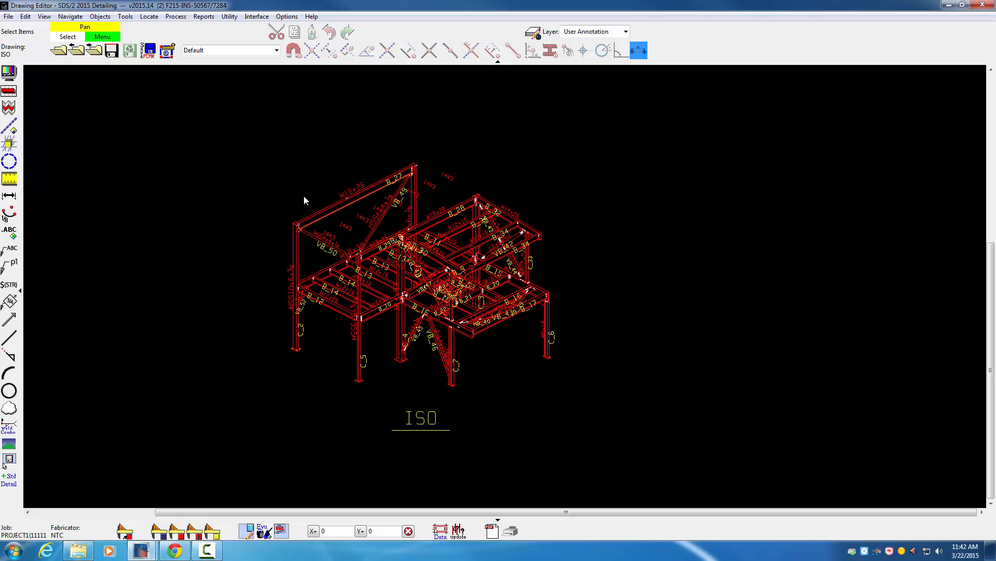
{"action": "scroll", "coordinate": [303, 184], "scroll_direction": "up", "scroll_amount": 2}
{"action": "scroll", "coordinate": [304, 184], "scroll_direction": "down", "scroll_amount": 1}
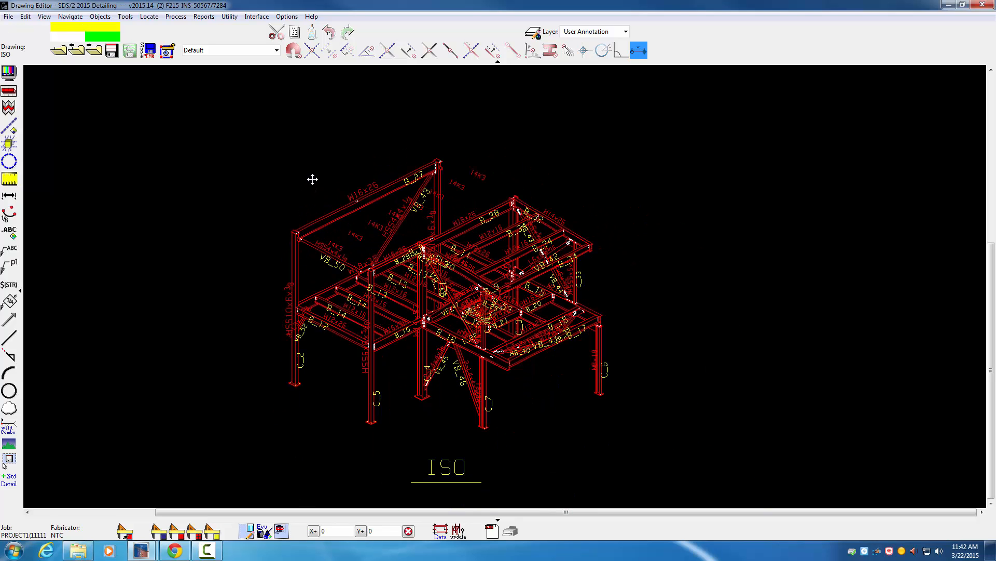
{"action": "middle_click_drag", "start_coordinate": [307, 185], "coordinate": [296, 155]}
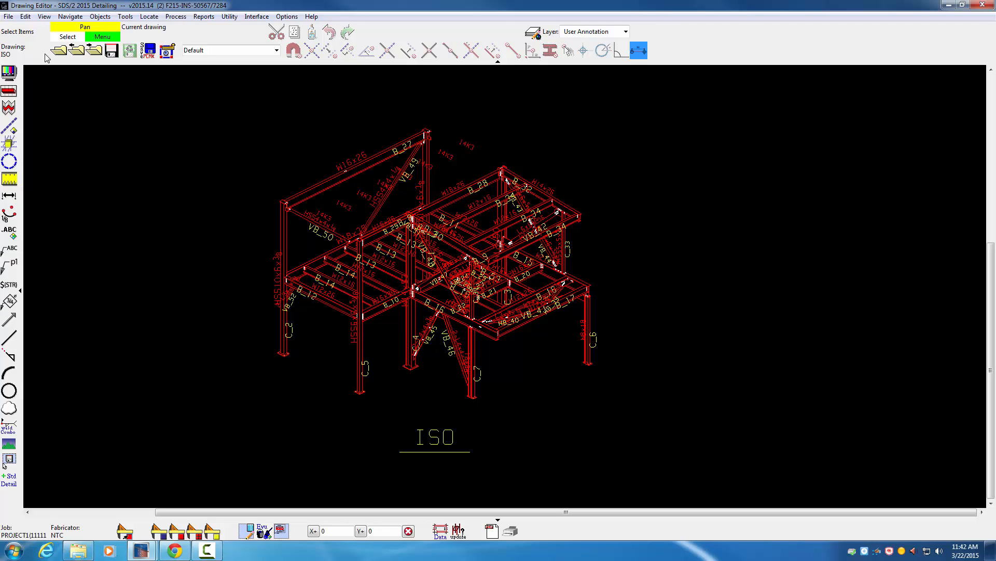
Step: Set the drawing scale of the ISO view to 0.75 in its drawing data
{"action": "left_click", "coordinate": [9, 73]}
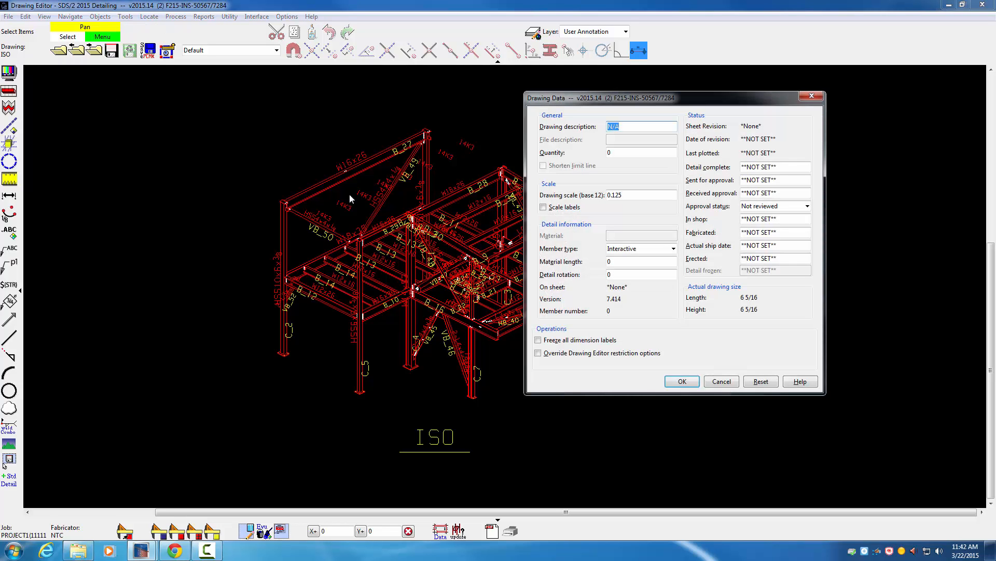
{"action": "left_click", "coordinate": [626, 195]}
{"action": "left_click_drag", "start_coordinate": [626, 196], "coordinate": [594, 195]}
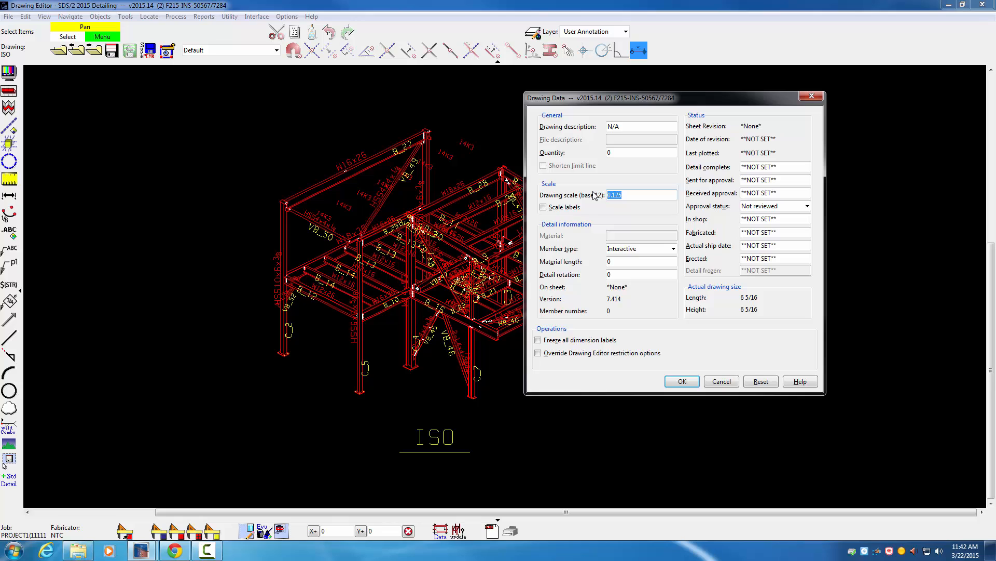
{"action": "type", "text": ".75"}
{"action": "left_click", "coordinate": [682, 381]}
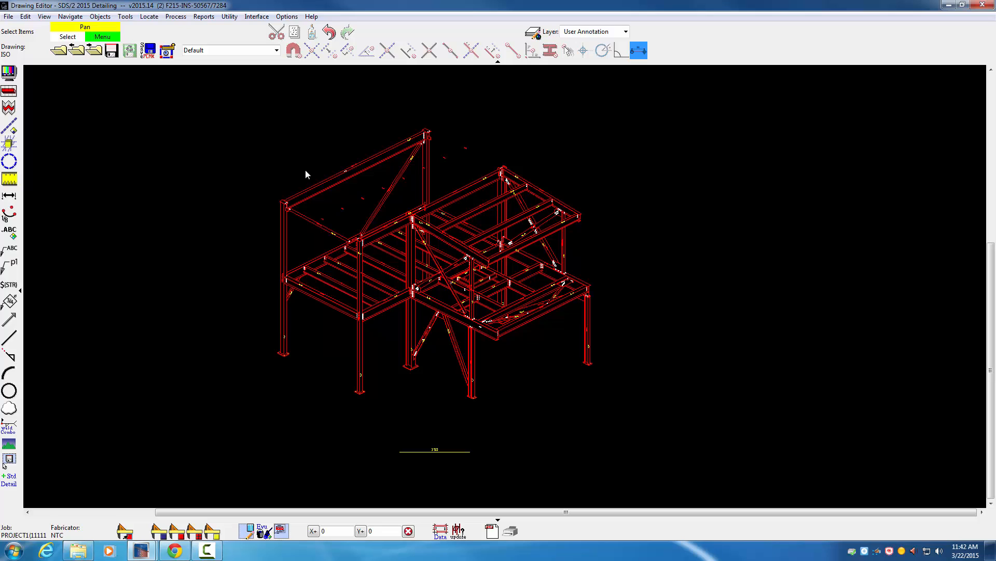
Step: Set the drawing scale of the ISO view to 0.5 and check the actual drawing size in the drawing data
{"action": "key", "text": "space"}
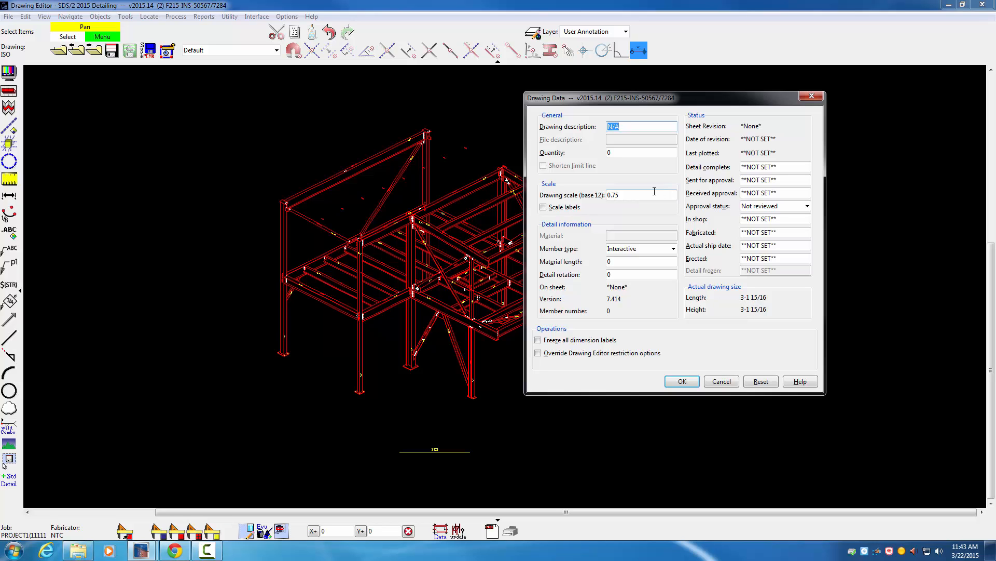
{"action": "left_click_drag", "start_coordinate": [634, 195], "coordinate": [608, 191]}
{"action": "type", "text": ".5"}
{"action": "left_click", "coordinate": [682, 381]}
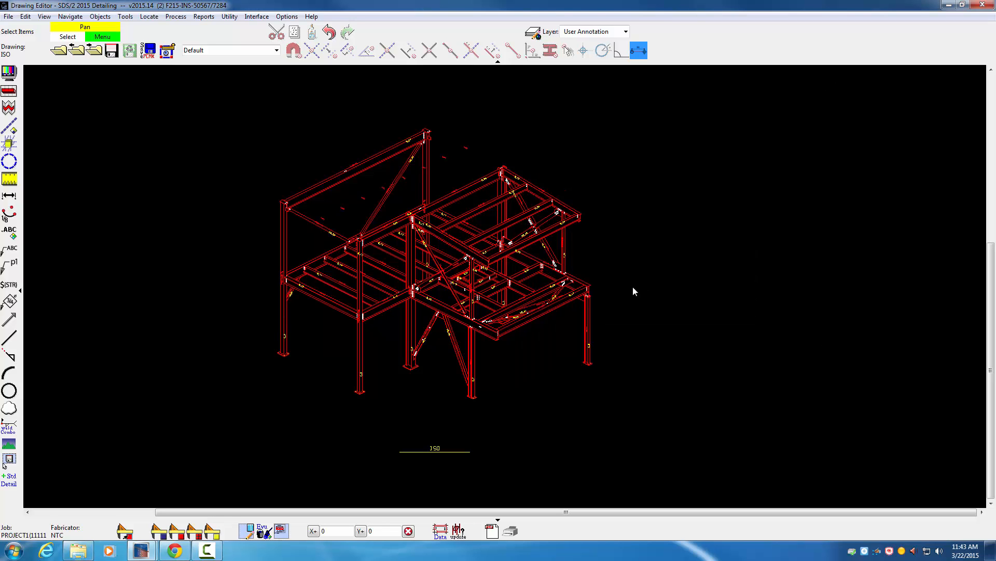
{"action": "double_click", "coordinate": [602, 291]}
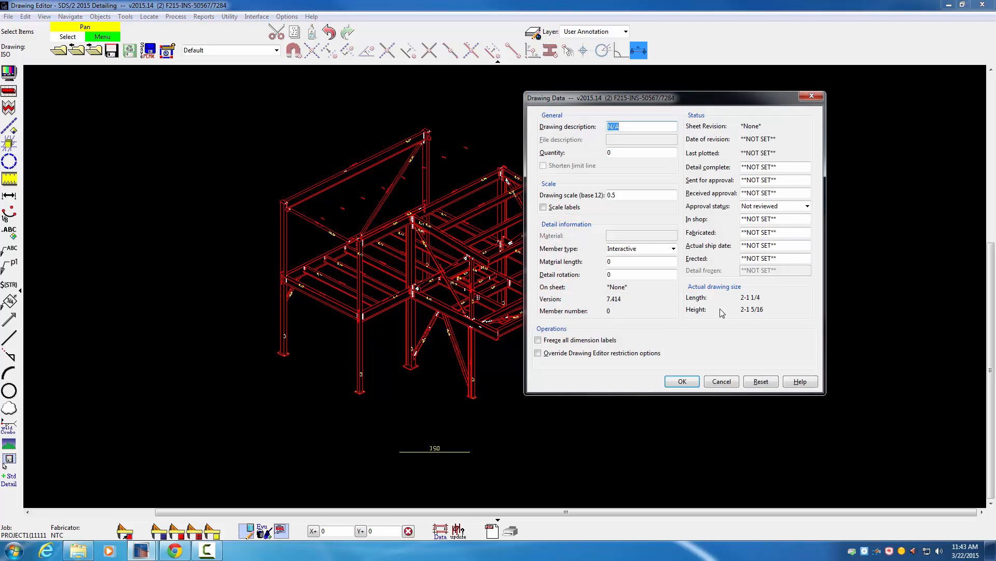
{"action": "left_click", "coordinate": [683, 381]}
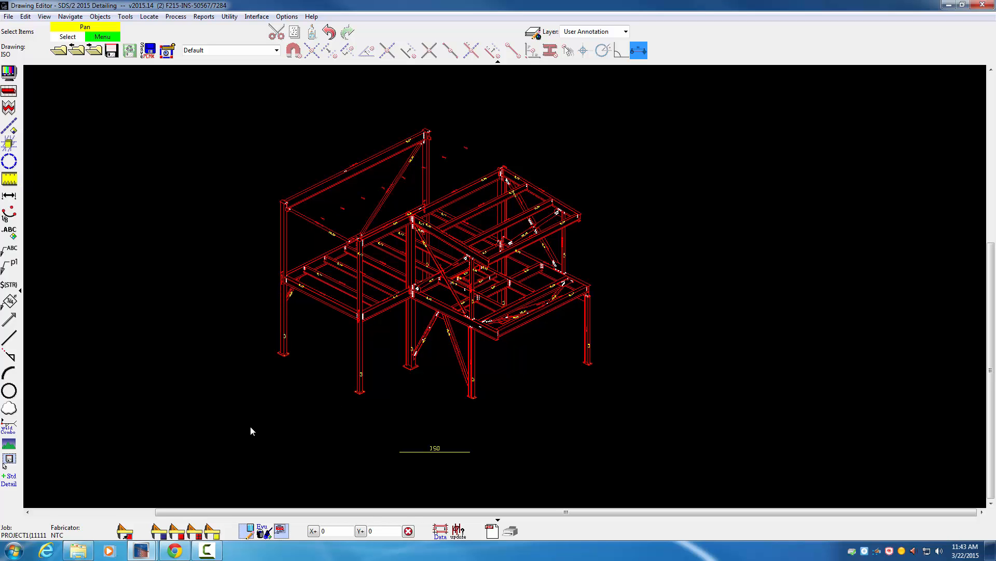
Step: Delete the ISO title text and its underline below the isometric frame
{"action": "scroll", "coordinate": [442, 446], "scroll_direction": "up", "scroll_amount": 5}
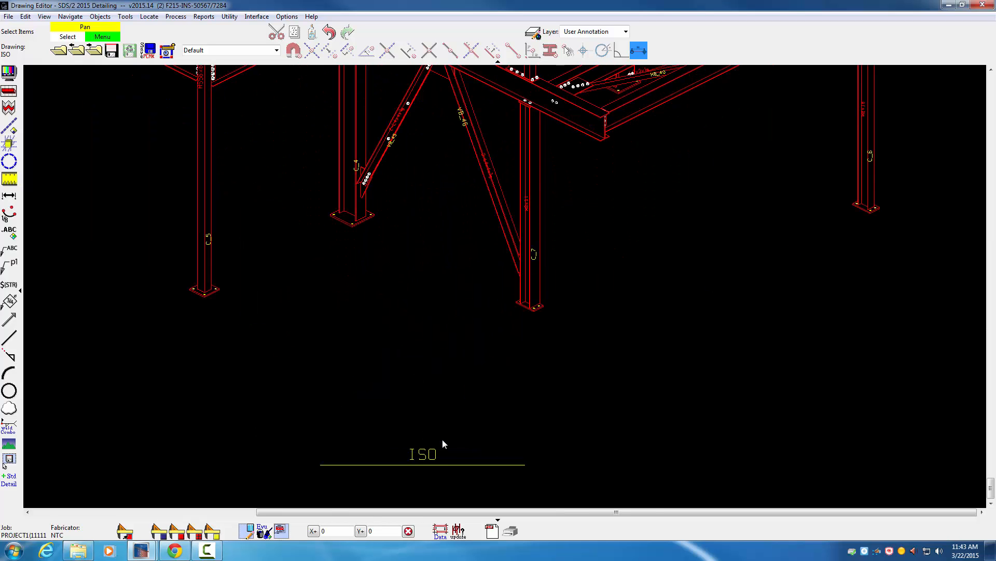
{"action": "middle_click_drag", "start_coordinate": [455, 389], "coordinate": [544, 213]}
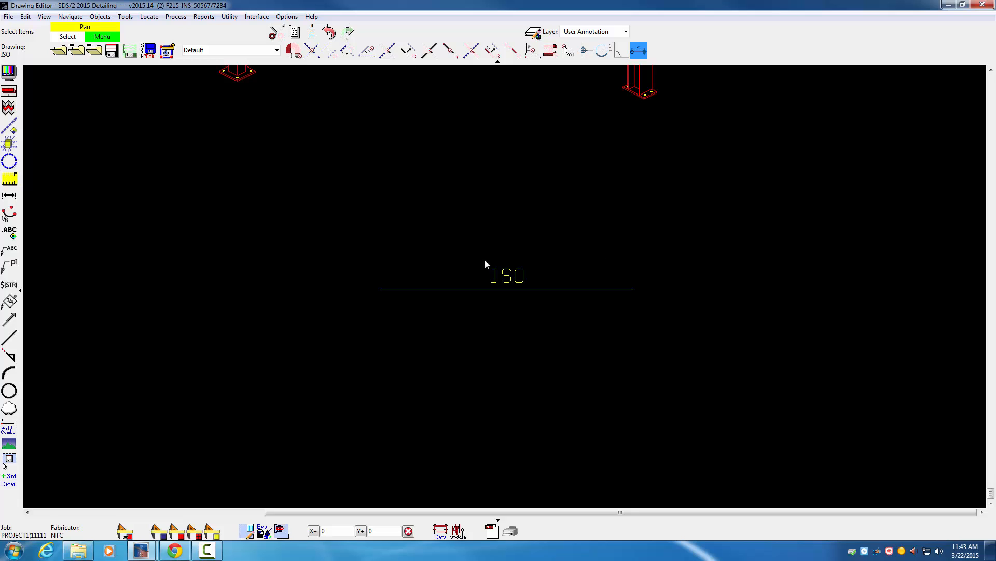
{"action": "left_click_drag", "start_coordinate": [702, 234], "coordinate": [296, 353]}
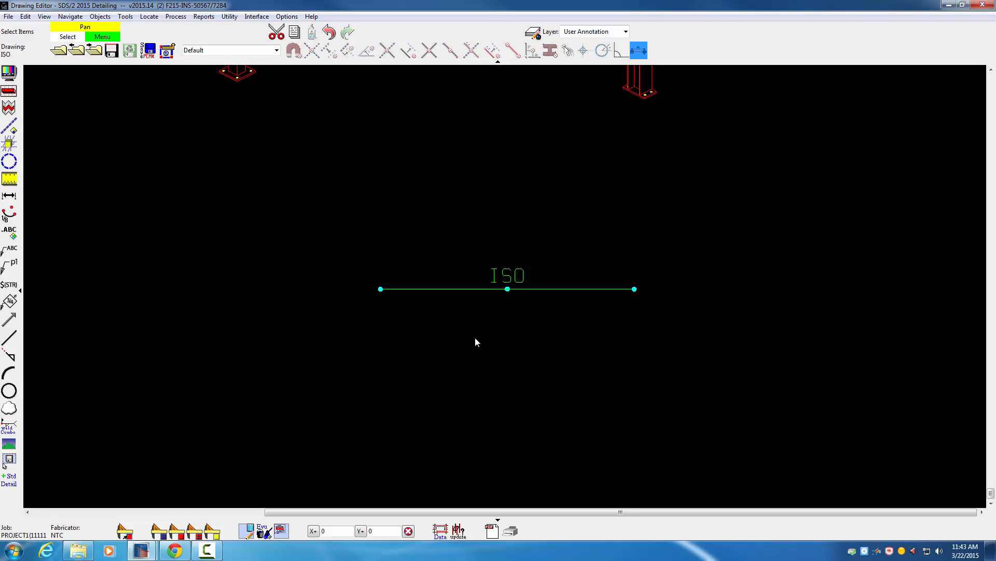
{"action": "key", "text": "Delete"}
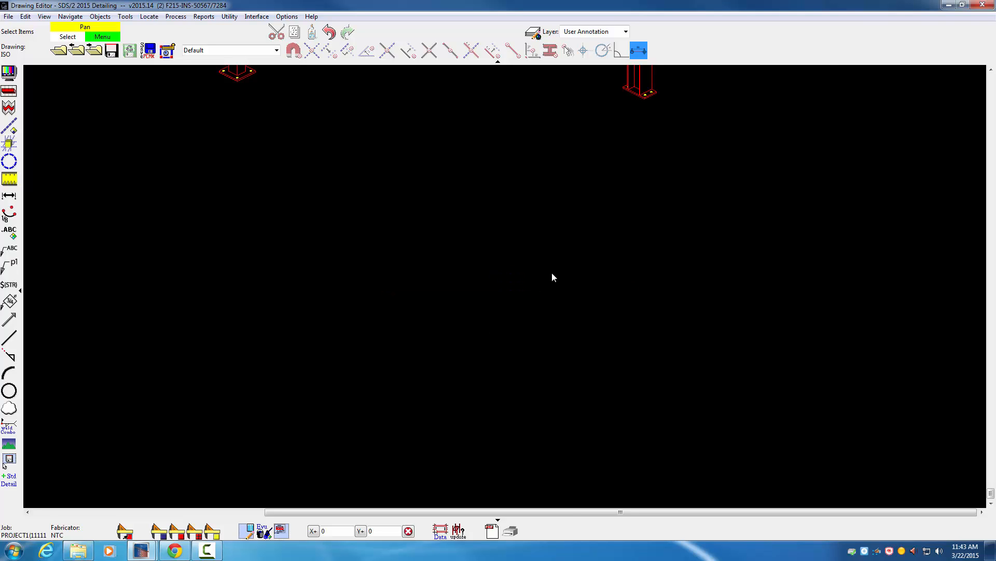
Step: Examine the piecemarks and section size labels on the beams, braces and joists across the isometric frame
{"action": "scroll", "coordinate": [552, 273], "scroll_direction": "down", "scroll_amount": 7}
{"action": "middle_click_drag", "start_coordinate": [522, 254], "coordinate": [464, 418]}
{"action": "scroll", "coordinate": [507, 309], "scroll_direction": "down", "scroll_amount": 2}
{"action": "middle_click_drag", "start_coordinate": [500, 309], "coordinate": [481, 366]}
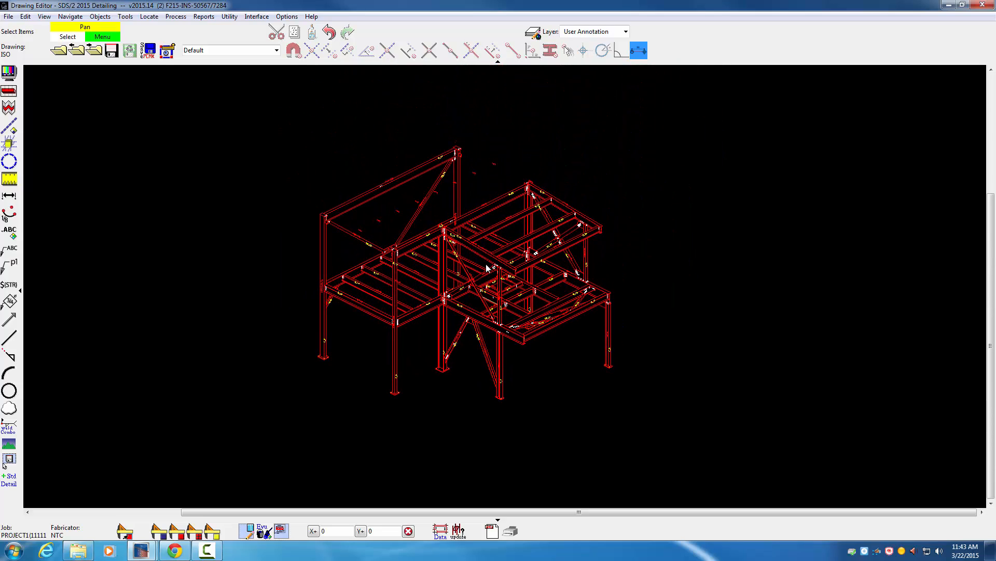
{"action": "scroll", "coordinate": [522, 192], "scroll_direction": "up", "scroll_amount": 5}
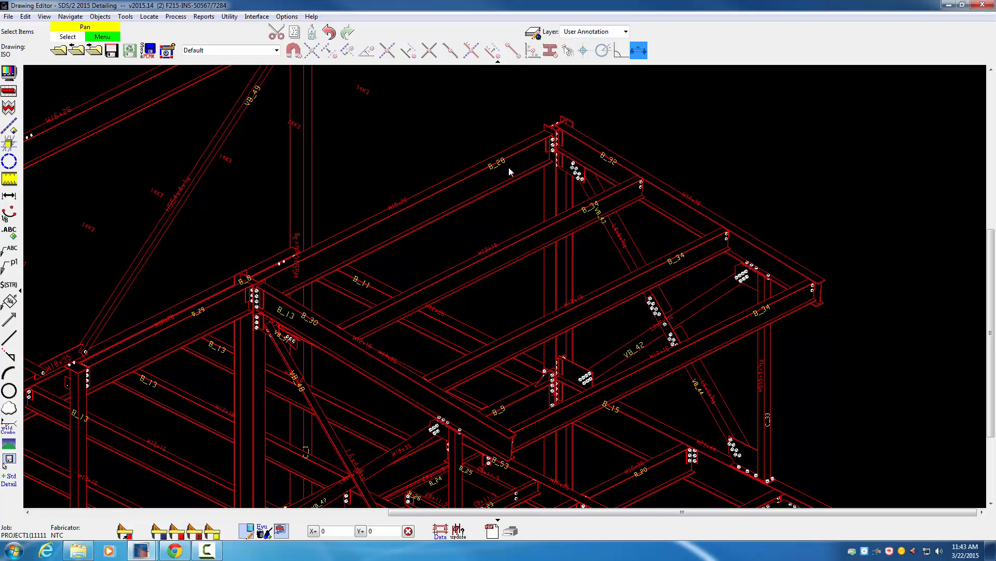
{"action": "scroll", "coordinate": [508, 165], "scroll_direction": "down", "scroll_amount": 2}
{"action": "middle_click_drag", "start_coordinate": [525, 151], "coordinate": [567, 160]}
{"action": "scroll", "coordinate": [552, 165], "scroll_direction": "down", "scroll_amount": 4}
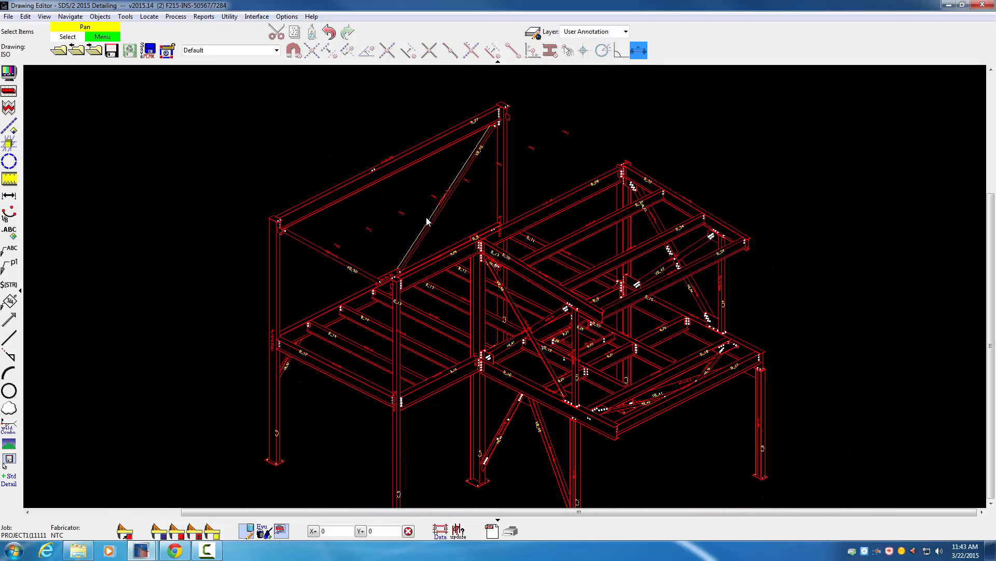
{"action": "scroll", "coordinate": [338, 261], "scroll_direction": "up", "scroll_amount": 4}
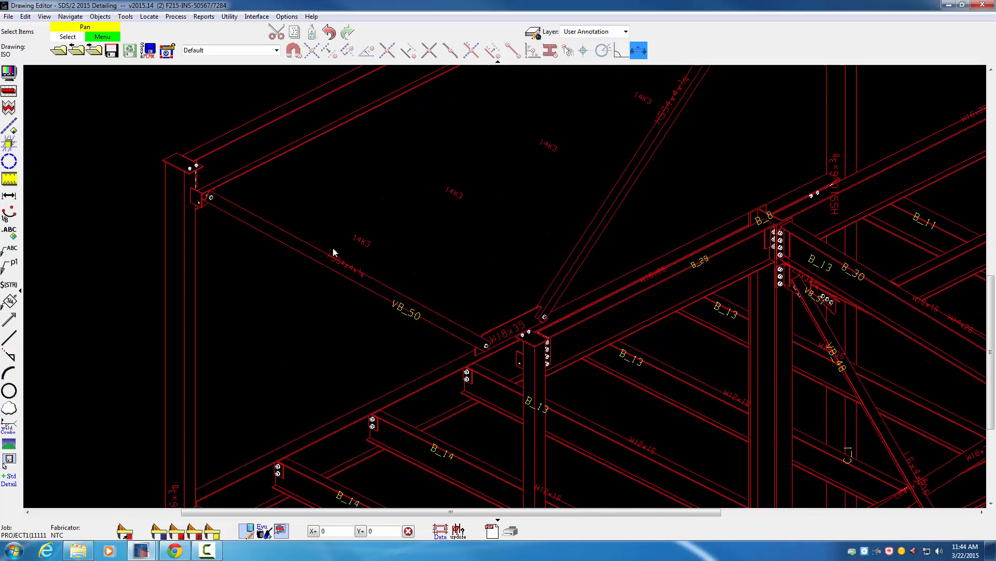
{"action": "scroll", "coordinate": [307, 242], "scroll_direction": "down", "scroll_amount": 5}
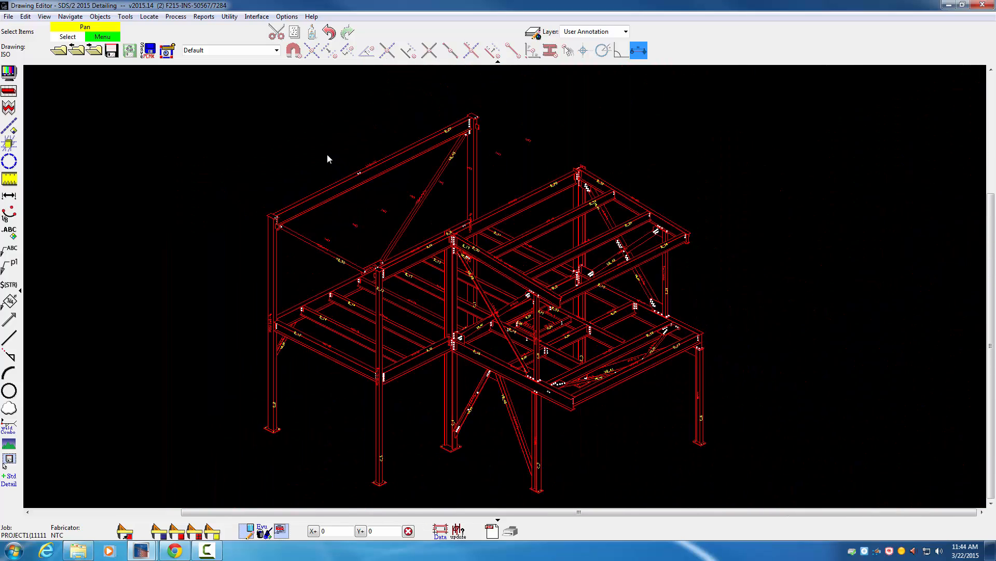
{"action": "middle_click_drag", "start_coordinate": [321, 145], "coordinate": [276, 136]}
{"action": "scroll", "coordinate": [277, 136], "scroll_direction": "down", "scroll_amount": 1}
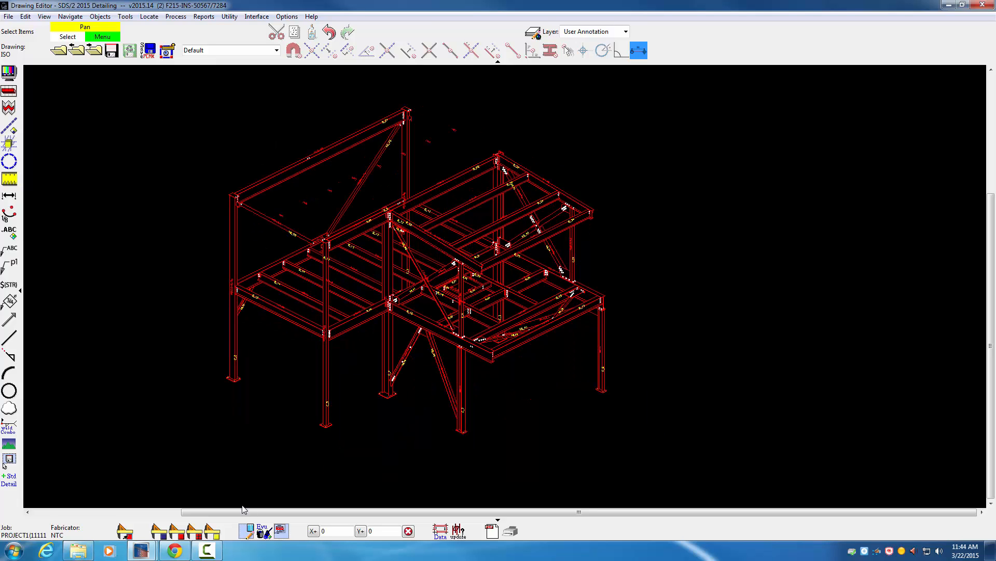
Step: Set the Windows taskbar to hide automatically so that it no longer covers the drawing window
{"action": "right_click", "coordinate": [257, 553]}
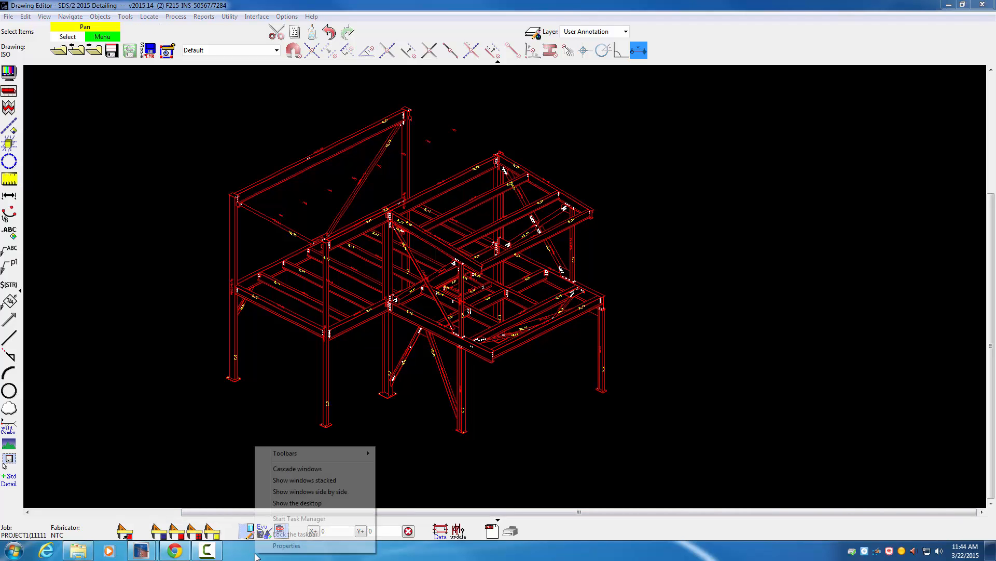
{"action": "left_click", "coordinate": [280, 534]}
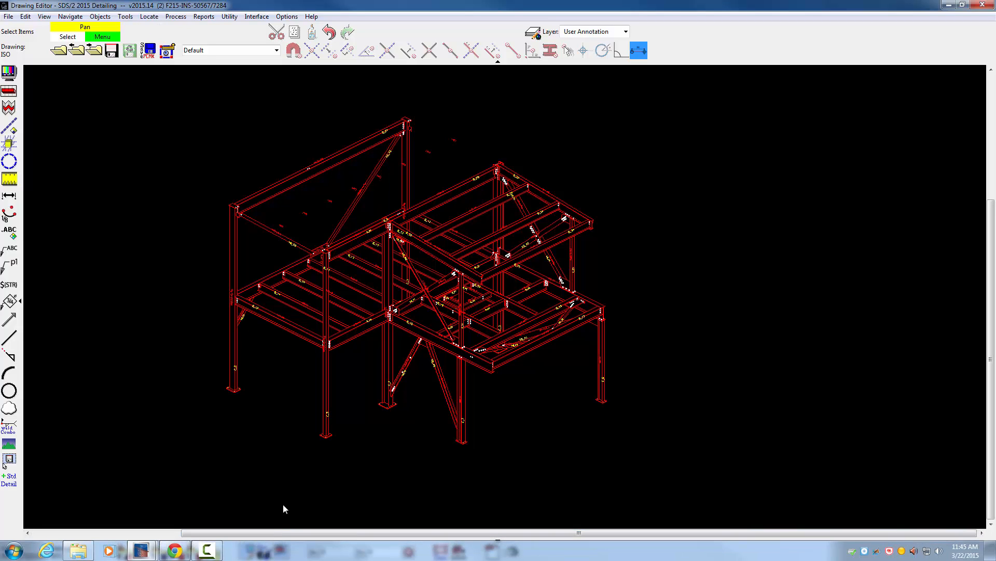
Step: Start Erection View Cleanup for several members of the ISO view and reposition its settings dialog
{"action": "left_click", "coordinate": [264, 551]}
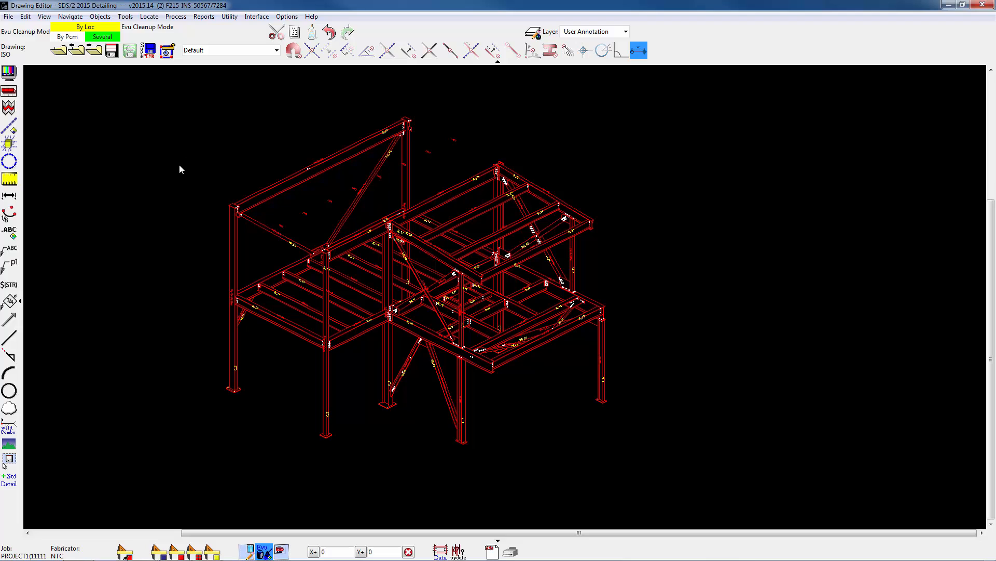
{"action": "right_click", "coordinate": [222, 145]}
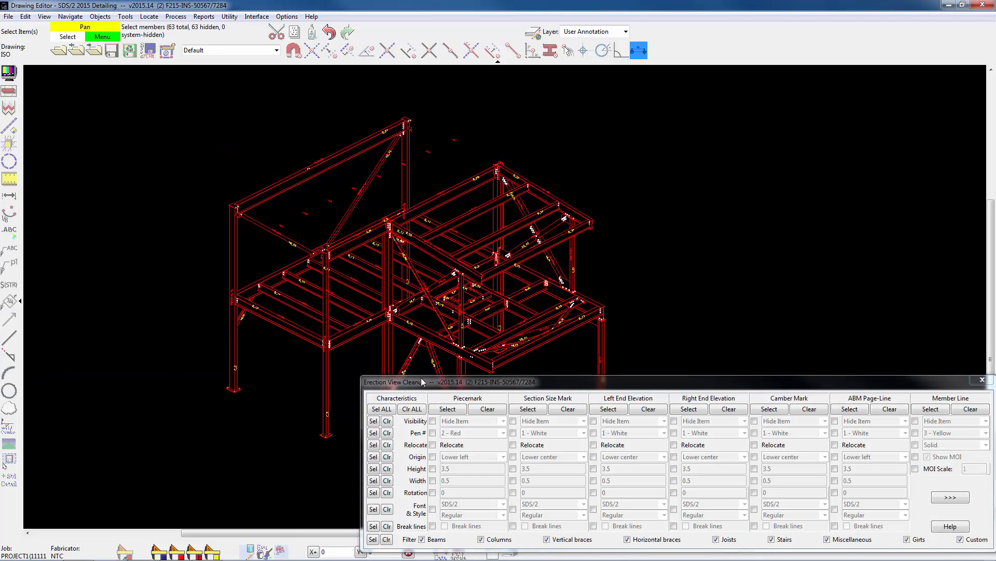
{"action": "left_click_drag", "start_coordinate": [427, 385], "coordinate": [312, 306]}
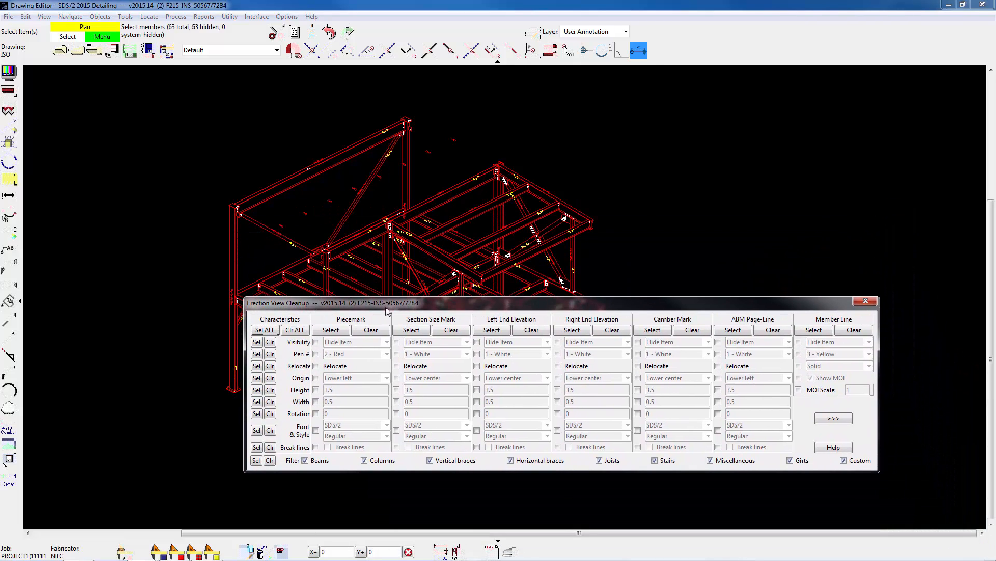
{"action": "mouse_move", "coordinate": [393, 305]}
{"action": "left_mouse_down"}
{"action": "mouse_move", "coordinate": [431, 306]}
{"action": "mouse_move", "coordinate": [403, 307]}
{"action": "left_mouse_up"}
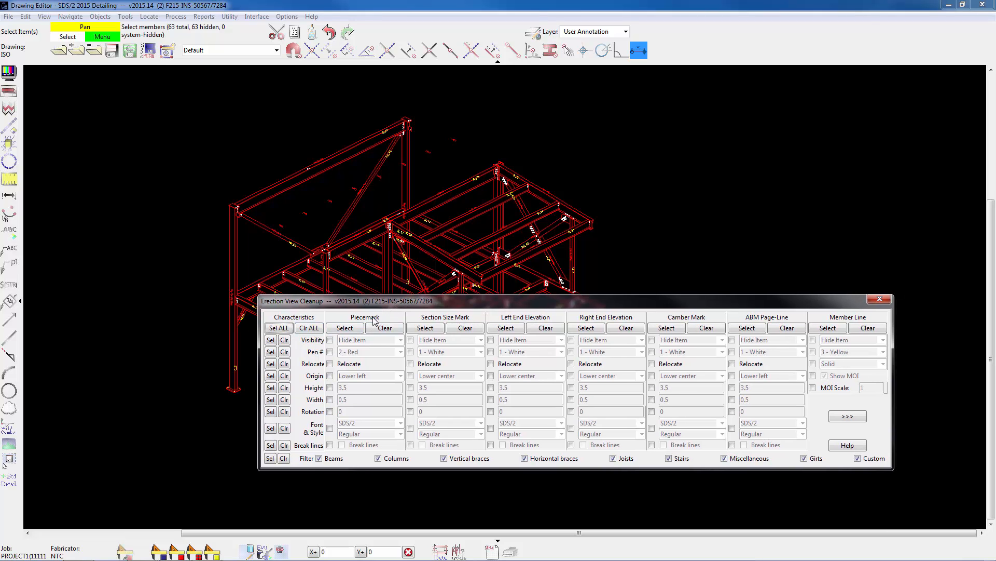
{"action": "left_click", "coordinate": [330, 340]}
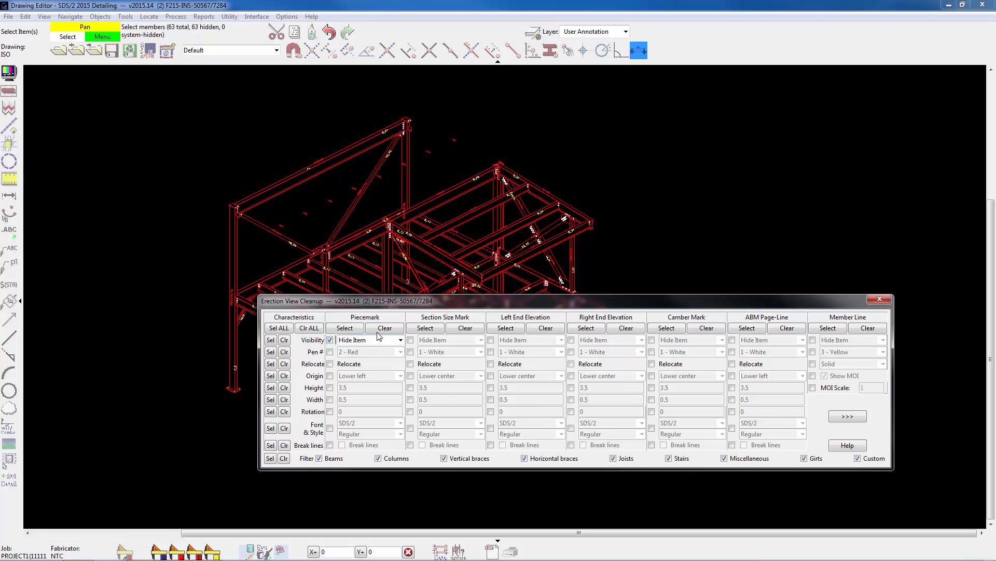
{"action": "left_click", "coordinate": [411, 340]}
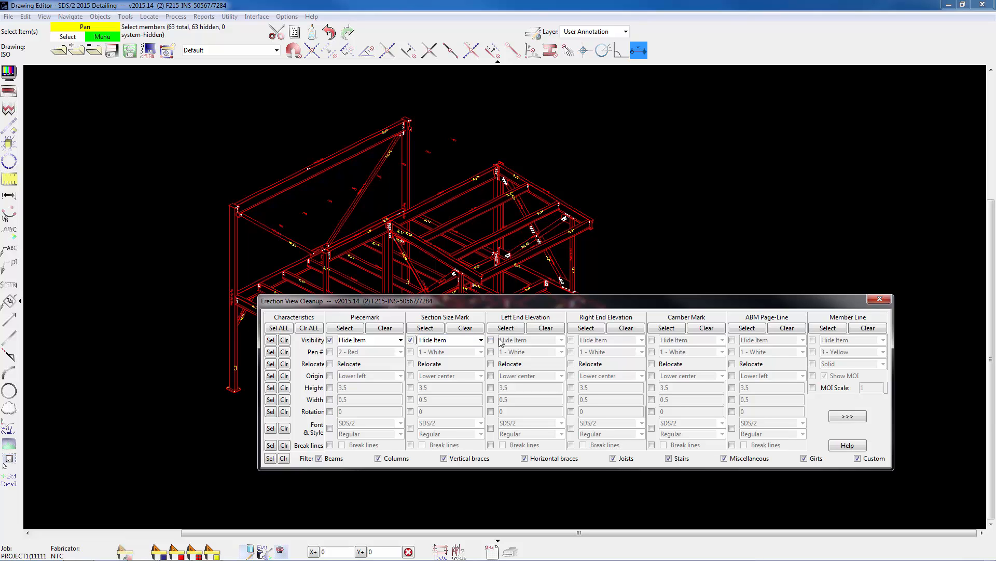
{"action": "left_click", "coordinate": [285, 341]}
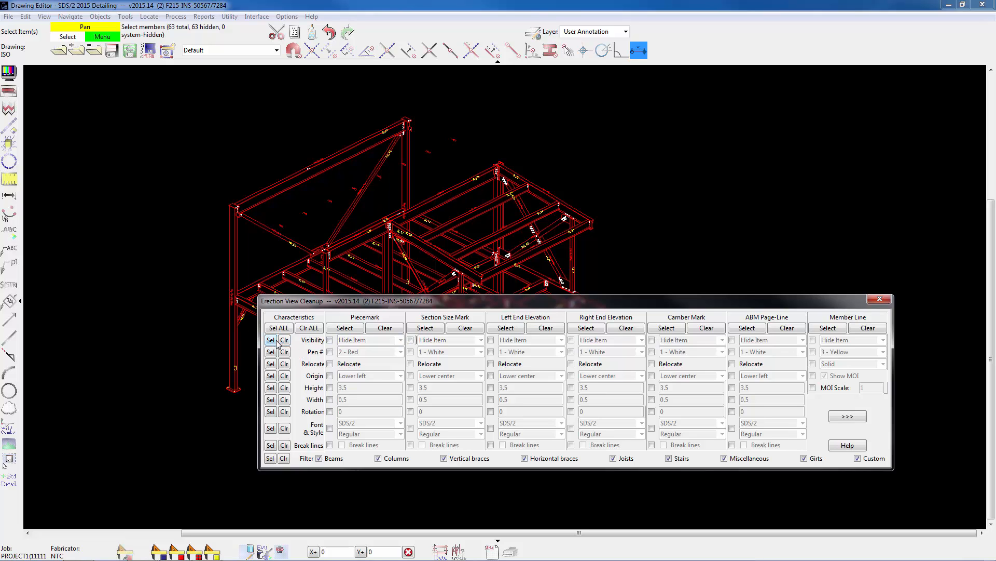
Step: Set the visibility of all marks, elevations and member lines to Hide Item and apply it to every member of the frame
{"action": "left_click", "coordinate": [271, 340]}
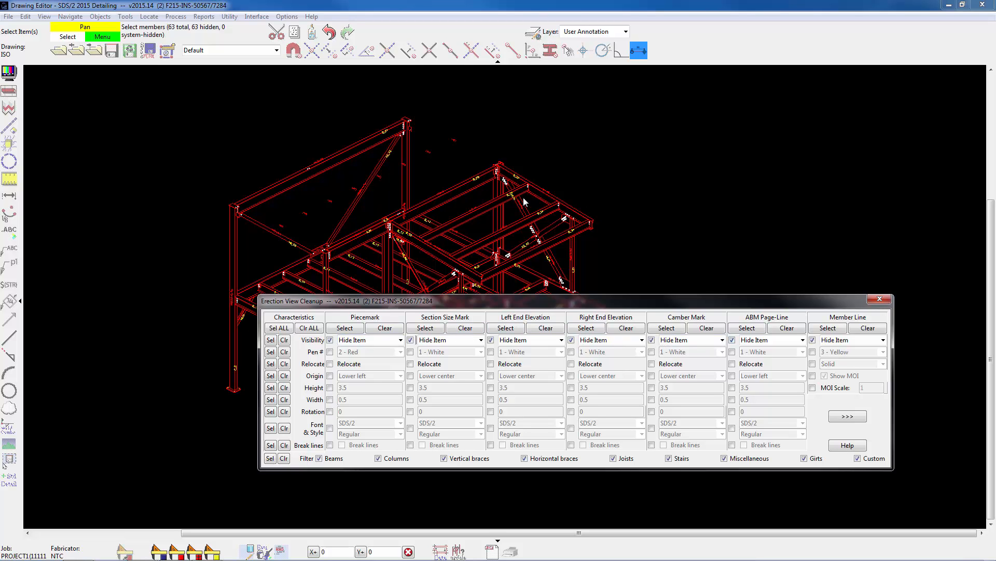
{"action": "left_click_drag", "start_coordinate": [573, 301], "coordinate": [490, 470]}
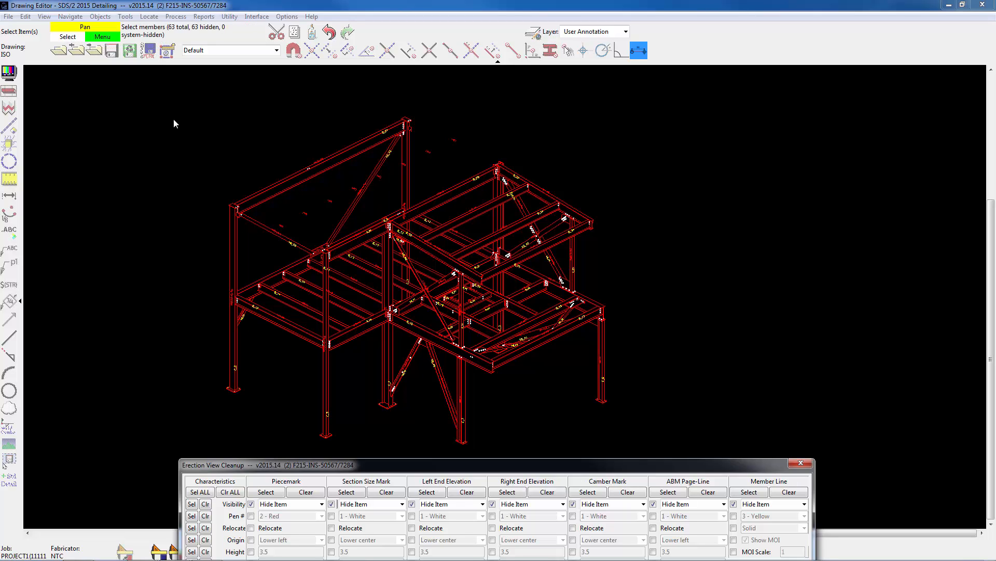
{"action": "left_click_drag", "start_coordinate": [731, 102], "coordinate": [85, 472]}
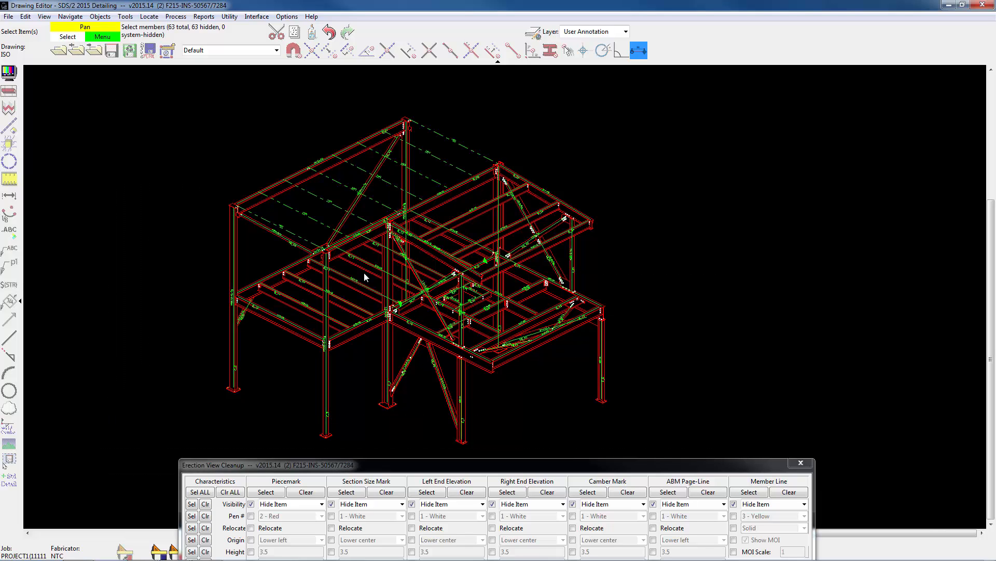
{"action": "right_click", "coordinate": [429, 185]}
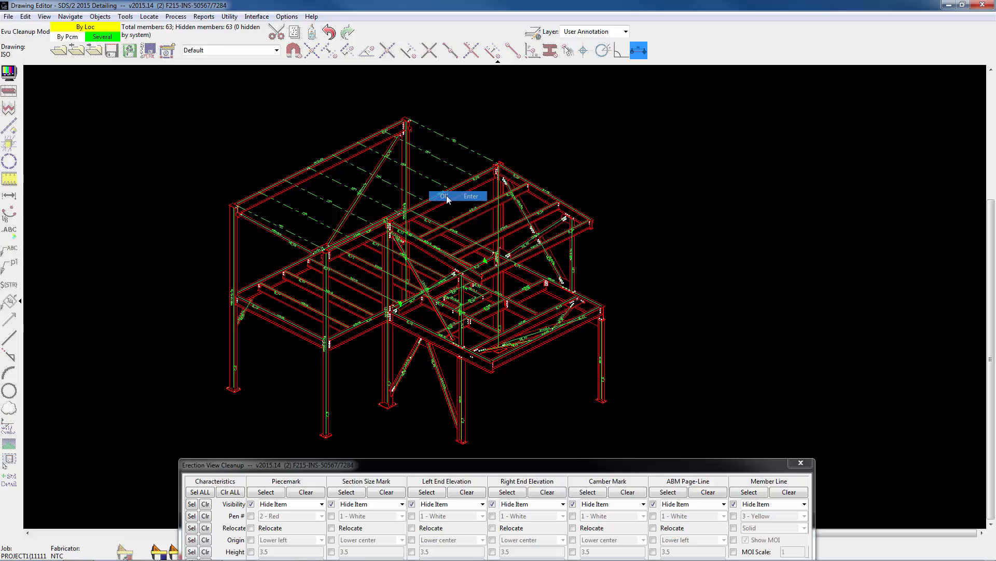
Step: Confirm the hiding of marks and member lines and close the Erection View Cleanup settings
{"action": "left_click", "coordinate": [446, 196]}
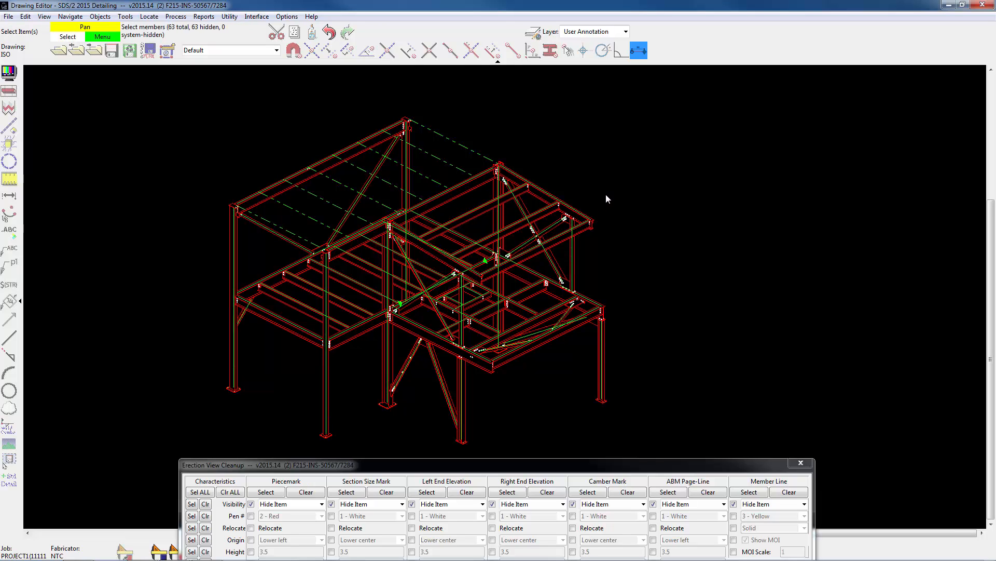
{"action": "left_click", "coordinate": [801, 462]}
Step: Inspect the beam connections and the overall isometric frame with the labels and member lines hidden
{"action": "scroll", "coordinate": [519, 306], "scroll_direction": "up", "scroll_amount": 3}
{"action": "scroll", "coordinate": [502, 301], "scroll_direction": "up", "scroll_amount": 3}
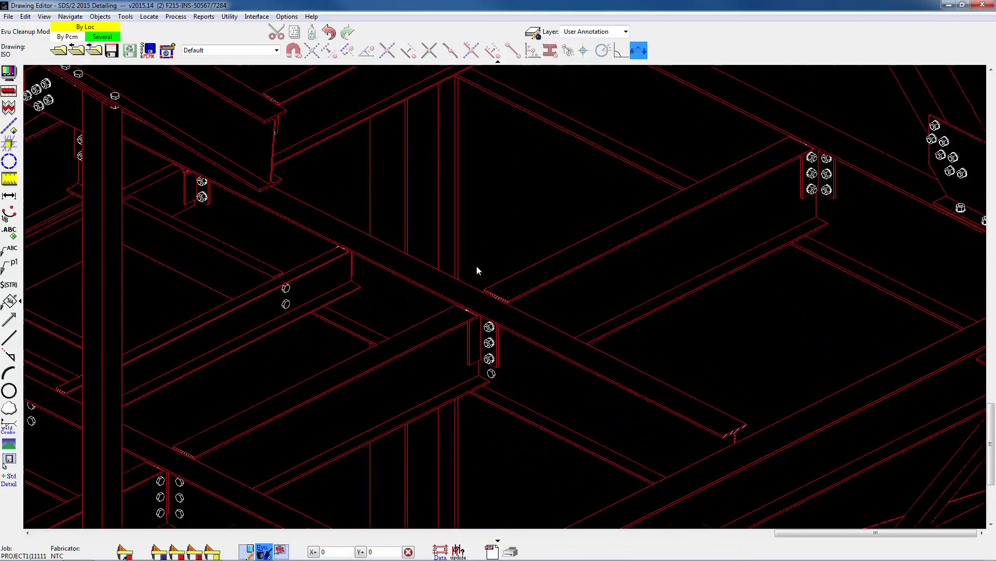
{"action": "scroll", "coordinate": [475, 270], "scroll_direction": "down", "scroll_amount": 2}
{"action": "scroll", "coordinate": [391, 260], "scroll_direction": "down", "scroll_amount": 4}
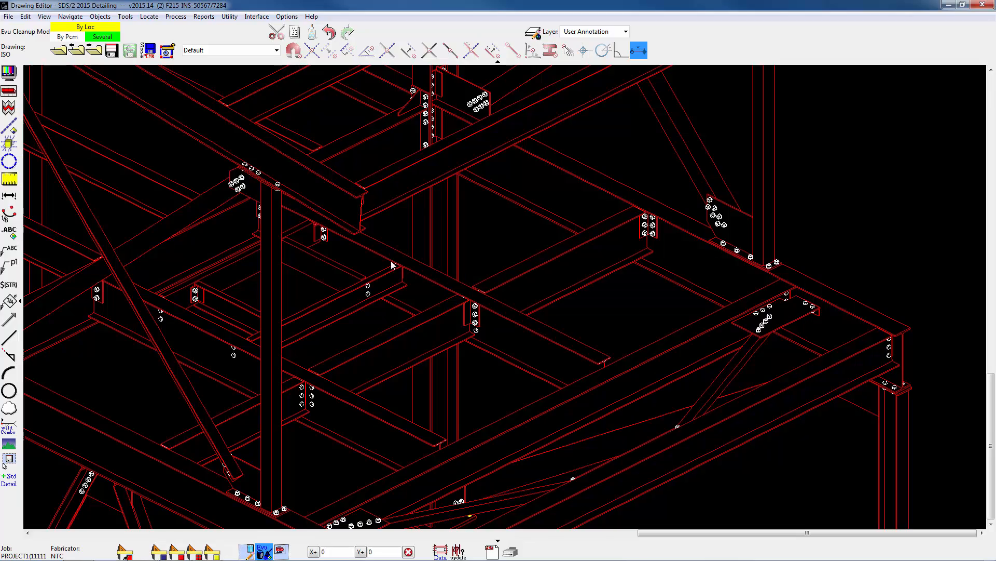
{"action": "scroll", "coordinate": [472, 260], "scroll_direction": "down", "scroll_amount": 5}
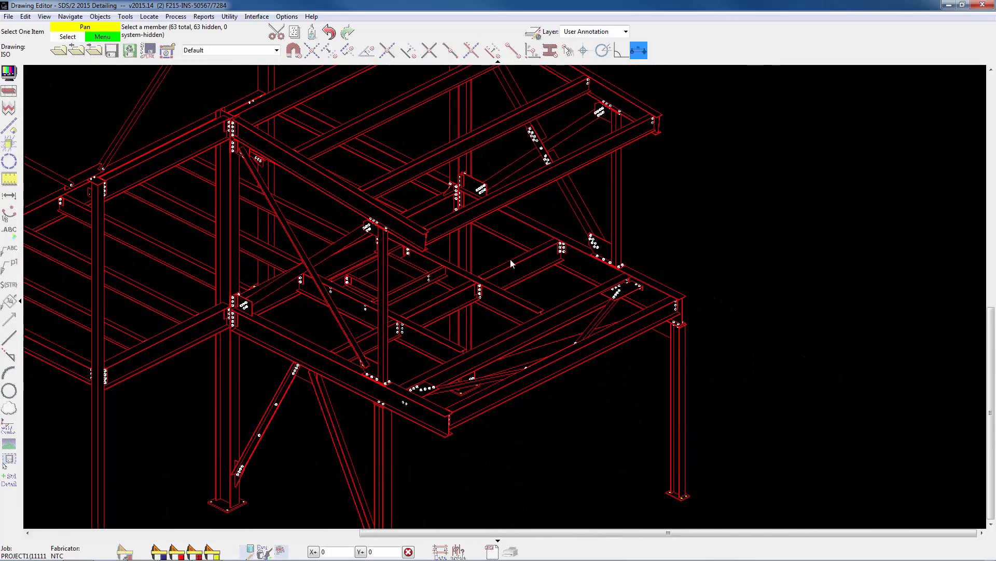
{"action": "middle_click_drag", "start_coordinate": [490, 259], "coordinate": [647, 297]}
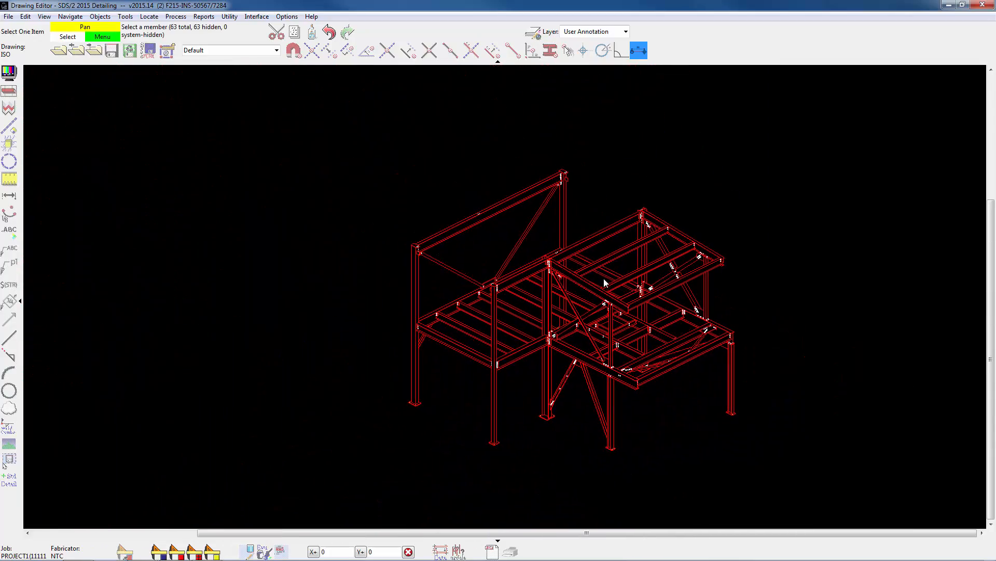
{"action": "scroll", "coordinate": [565, 251], "scroll_direction": "up", "scroll_amount": 3}
{"action": "middle_click_drag", "start_coordinate": [566, 260], "coordinate": [527, 222]}
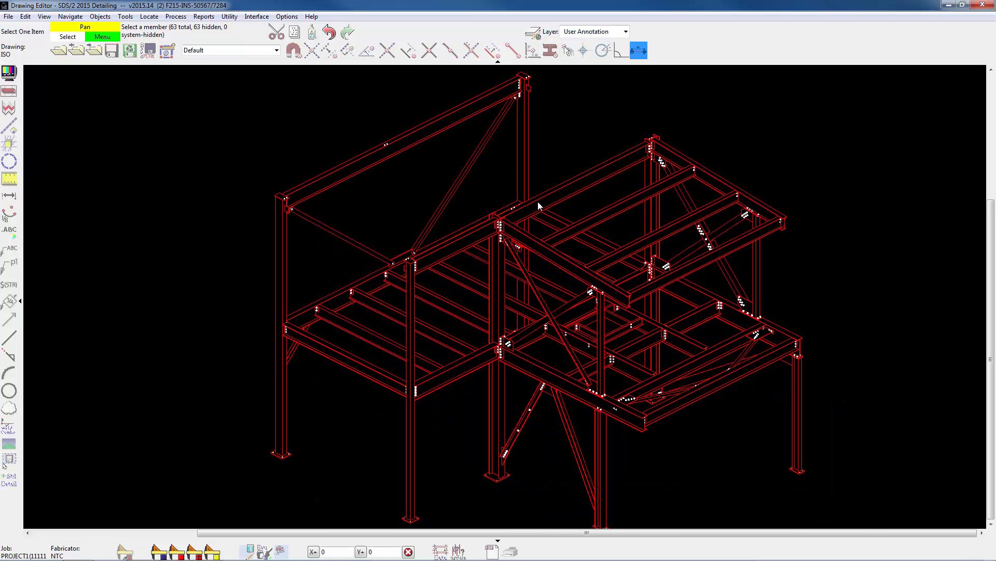
{"action": "scroll", "coordinate": [541, 207], "scroll_direction": "down", "scroll_amount": 1}
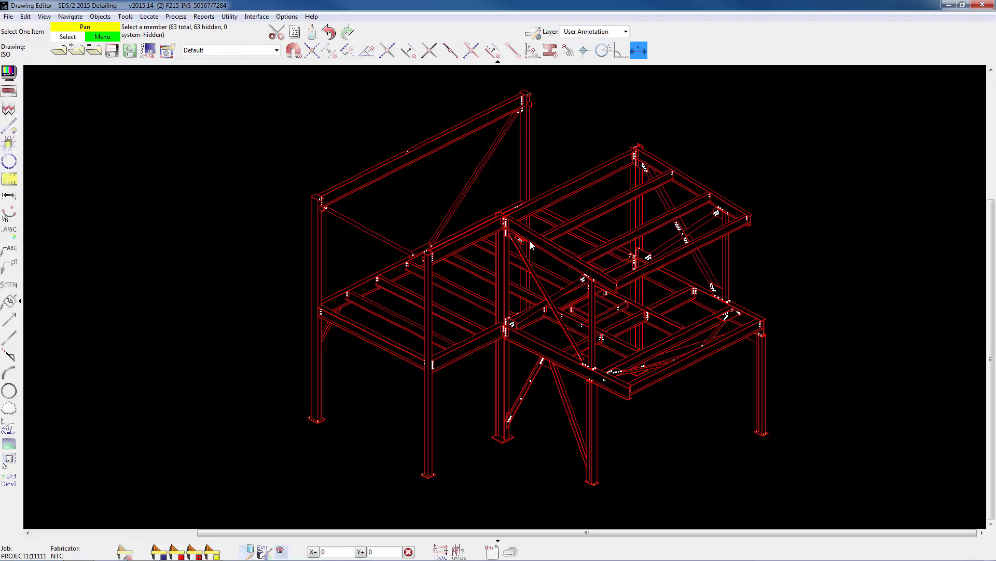
{"action": "middle_click_drag", "start_coordinate": [537, 240], "coordinate": [512, 274]}
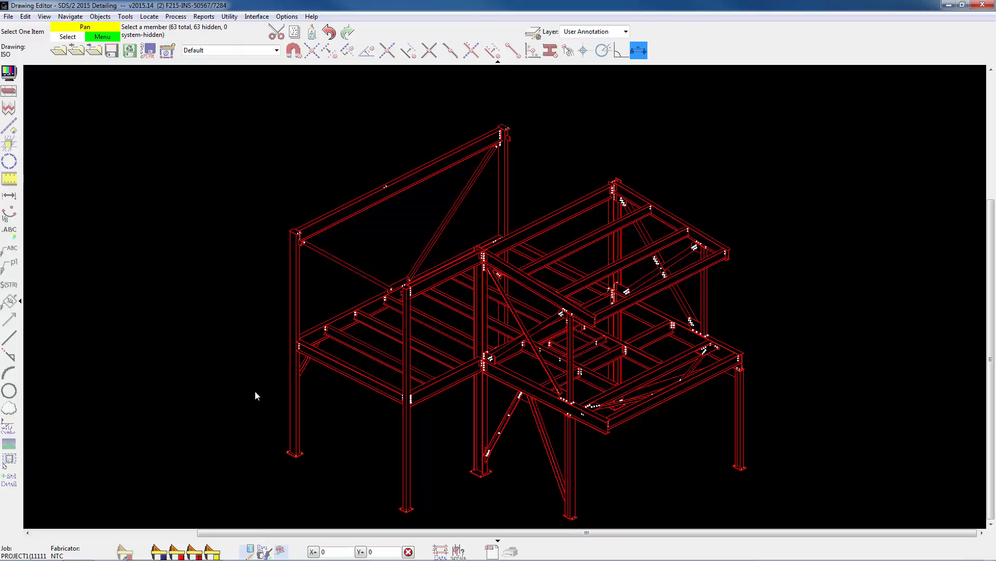
Step: Leave the single-member selection, restart Erection View Cleanup for several members and reposition its settings dialog
{"action": "right_click", "coordinate": [223, 258]}
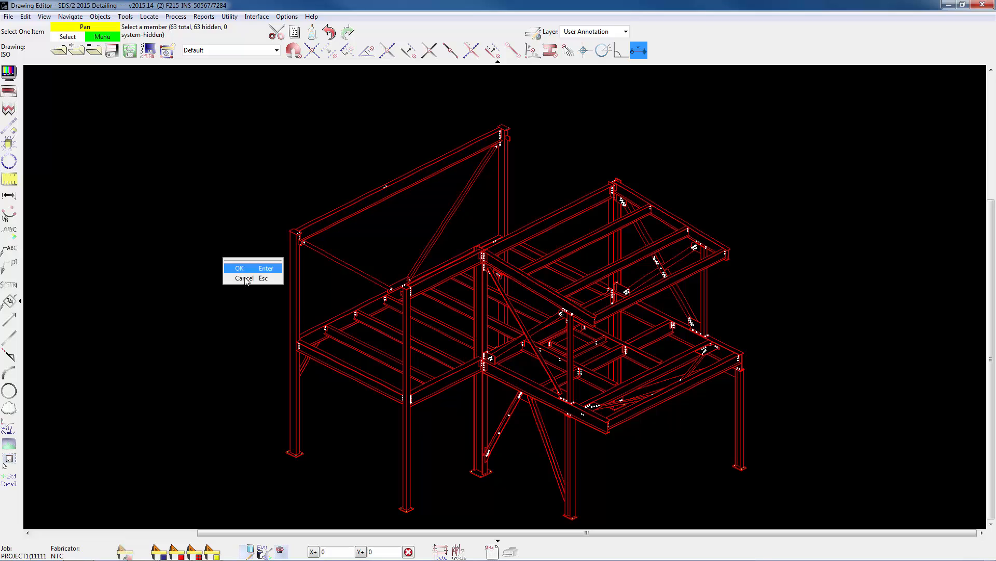
{"action": "left_click", "coordinate": [246, 279]}
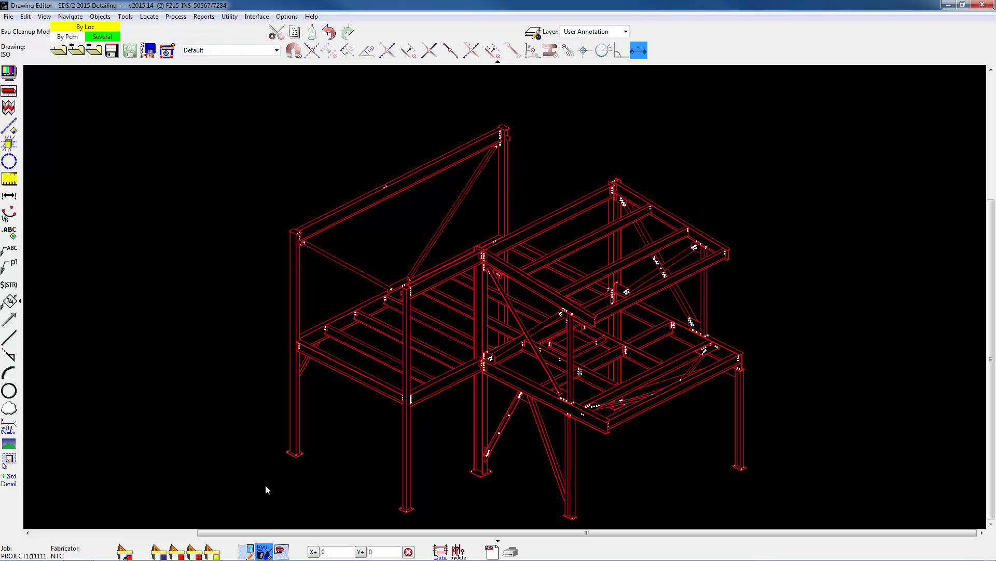
{"action": "right_click", "coordinate": [319, 161]}
{"action": "left_click_drag", "start_coordinate": [493, 383], "coordinate": [351, 287]}
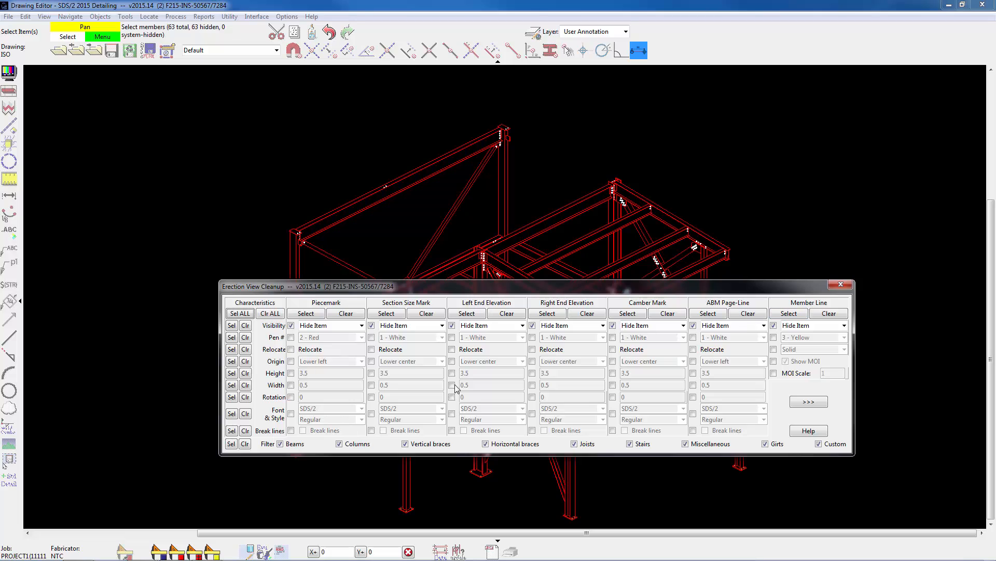
Step: Clear the visibility option for all items, then enable it only for Member Line and set it to Show Item
{"action": "left_click", "coordinate": [246, 326]}
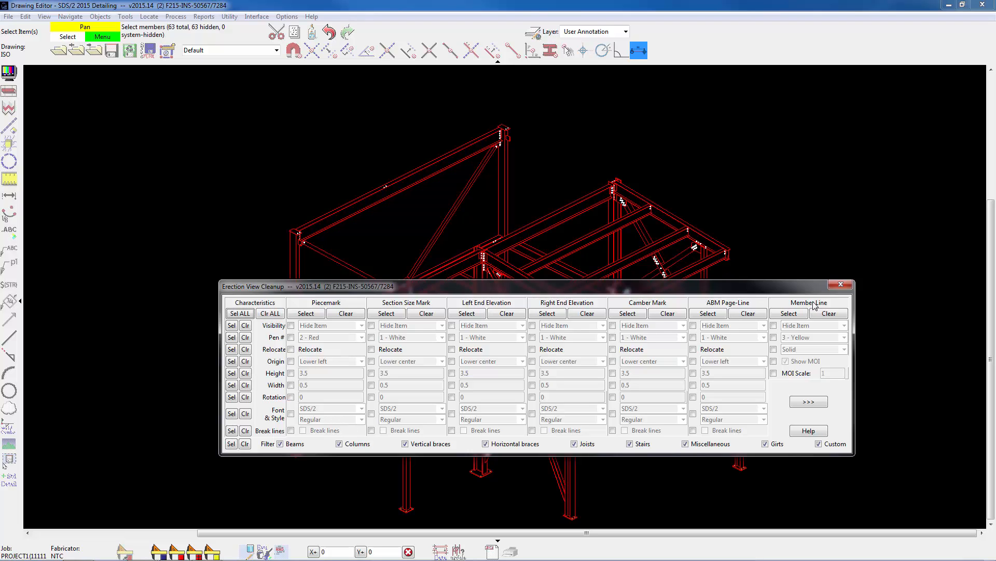
{"action": "left_click", "coordinate": [774, 325]}
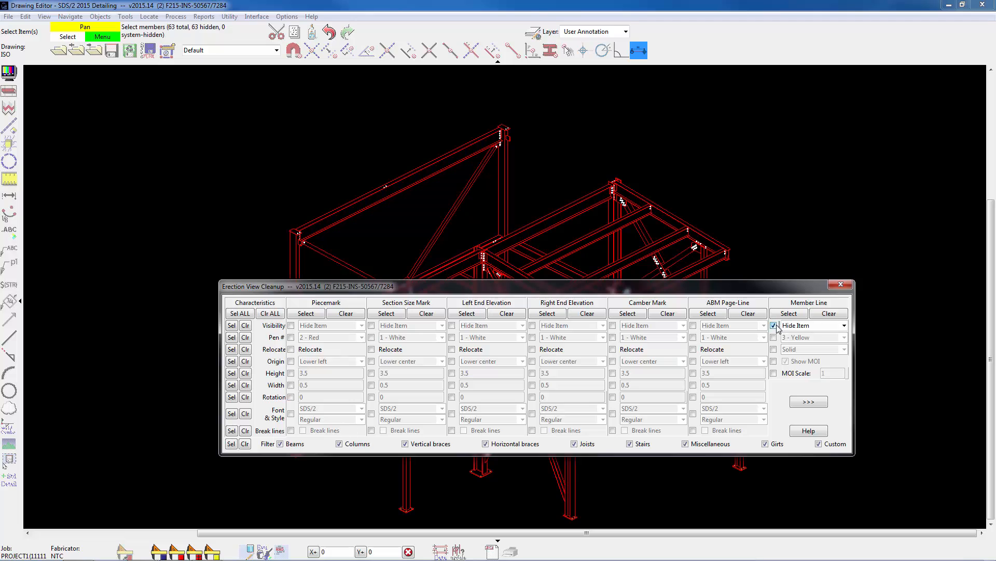
{"action": "left_click", "coordinate": [822, 327]}
{"action": "left_click", "coordinate": [803, 345]}
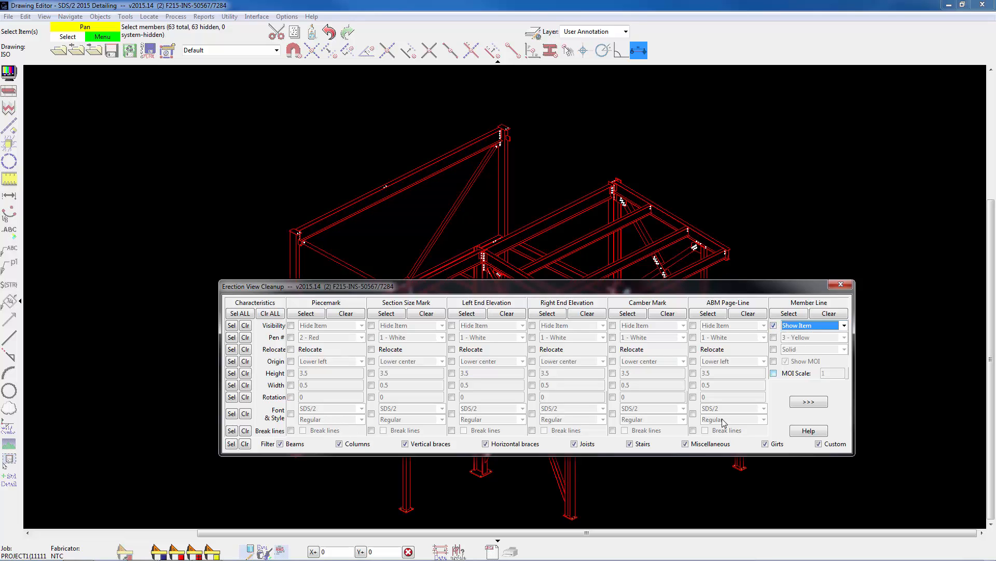
Step: Restrict the cleanup's member filter to Joists only
{"action": "left_click", "coordinate": [281, 444]}
{"action": "left_click", "coordinate": [340, 445]}
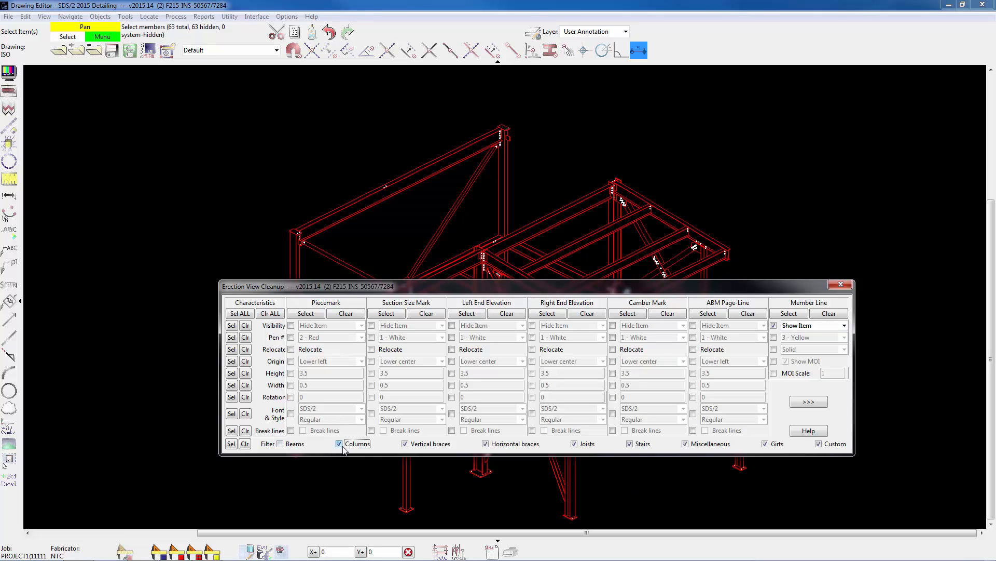
{"action": "left_click", "coordinate": [406, 445]}
{"action": "left_click", "coordinate": [493, 448]}
{"action": "left_click", "coordinate": [638, 445]}
{"action": "left_click", "coordinate": [686, 445]}
{"action": "left_click", "coordinate": [776, 446]}
{"action": "left_click", "coordinate": [827, 445]}
{"action": "left_click", "coordinate": [245, 444]}
{"action": "left_click", "coordinate": [574, 444]}
Step: Apply the joist member line display to a selection covering the whole frame and exit Erection View Cleanup
{"action": "left_click_drag", "start_coordinate": [799, 79], "coordinate": [217, 524]}
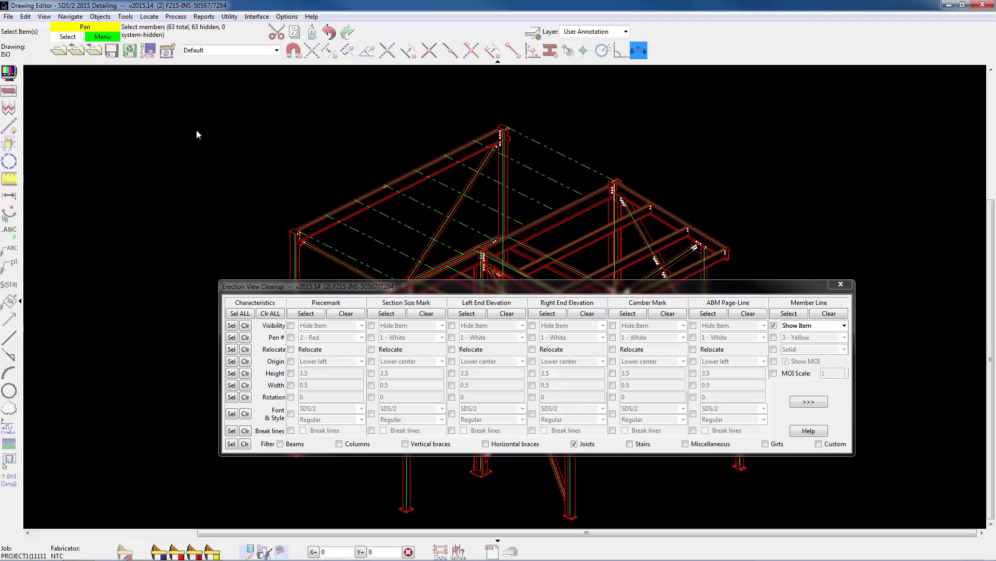
{"action": "right_click", "coordinate": [185, 161]}
{"action": "left_click", "coordinate": [207, 173]}
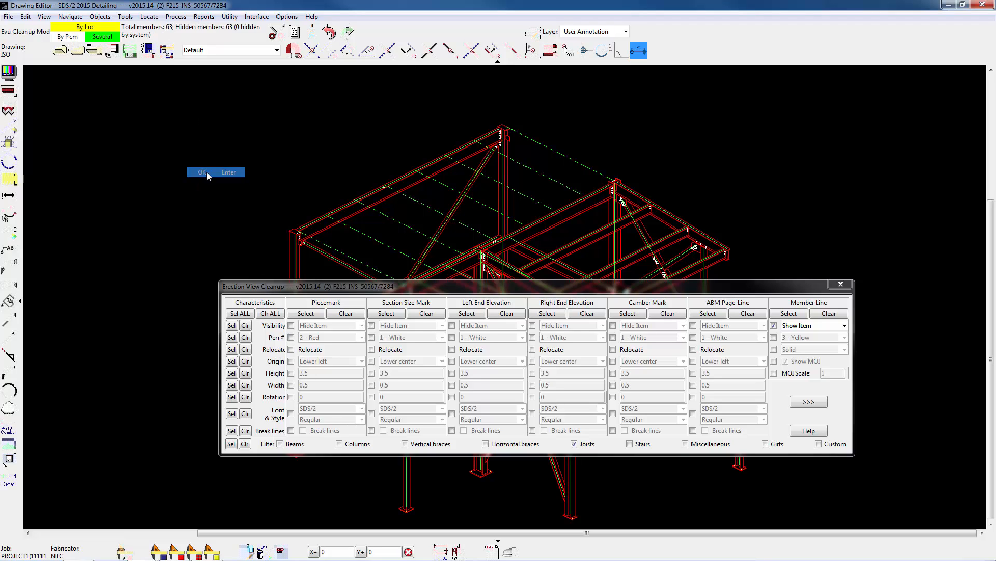
{"action": "left_click", "coordinate": [207, 172]}
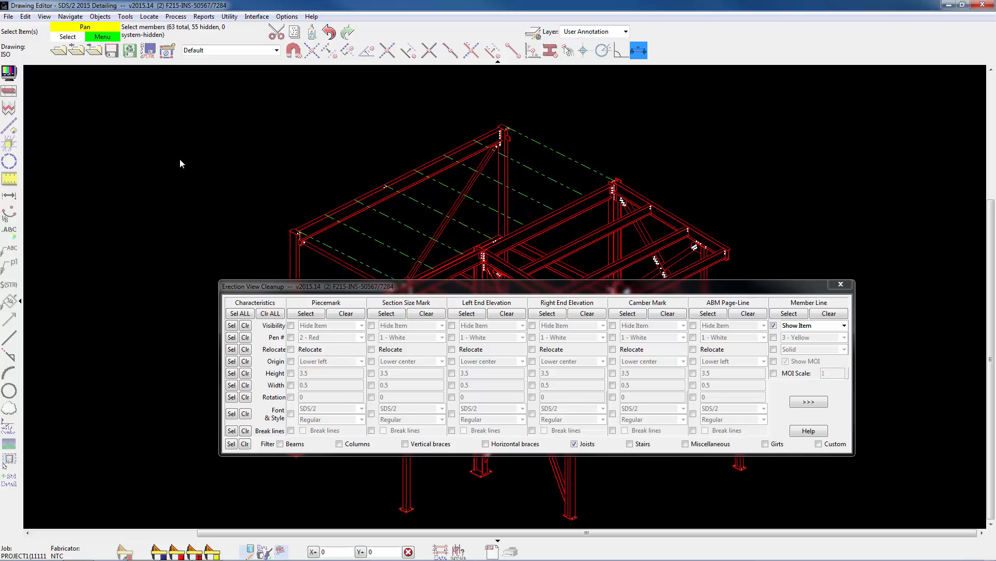
{"action": "right_click", "coordinate": [184, 161]}
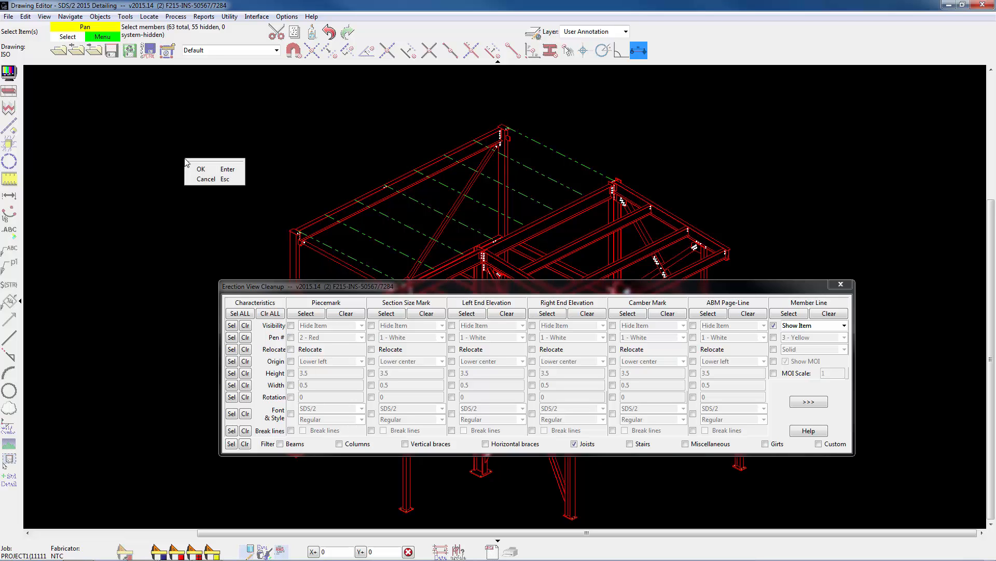
{"action": "left_click", "coordinate": [213, 180]}
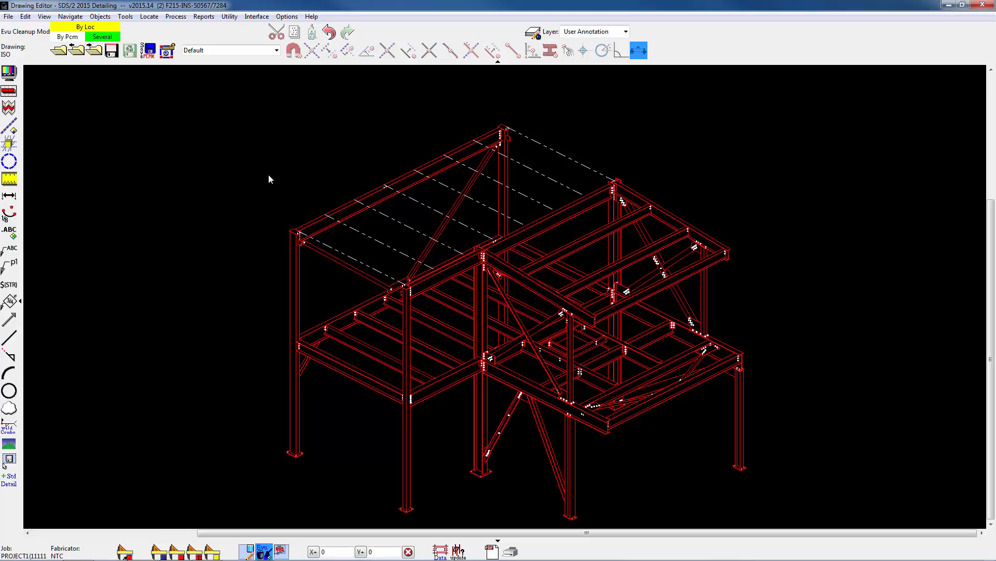
{"action": "scroll", "coordinate": [423, 199], "scroll_direction": "up", "scroll_amount": 6}
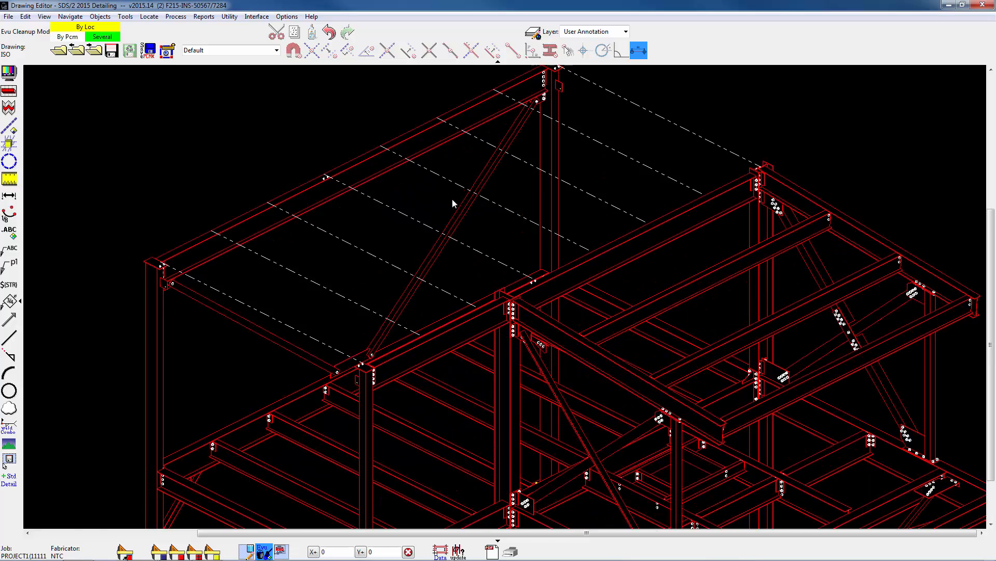
{"action": "scroll", "coordinate": [377, 232], "scroll_direction": "down", "scroll_amount": 6}
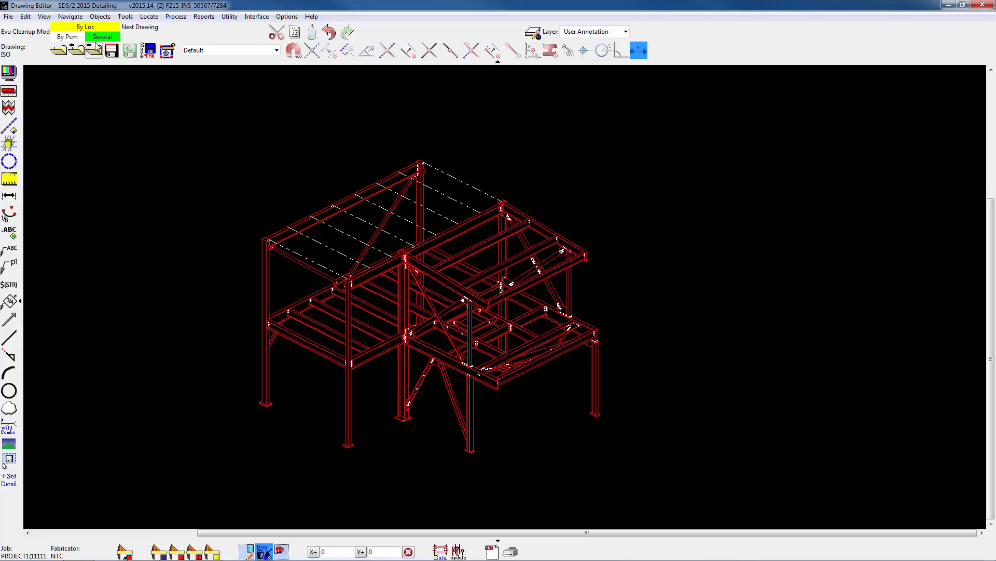
{"action": "key", "text": "Escape"}
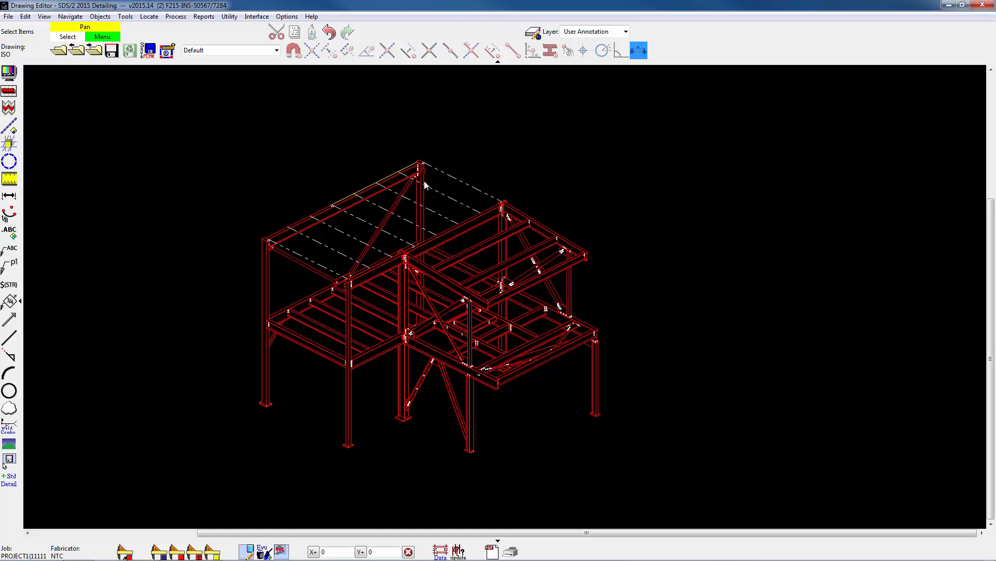
Step: Examine the joist lines, roof and floor beams, column connections and braces across the cleaned-up isometric frame
{"action": "scroll", "coordinate": [432, 185], "scroll_direction": "up", "scroll_amount": 5}
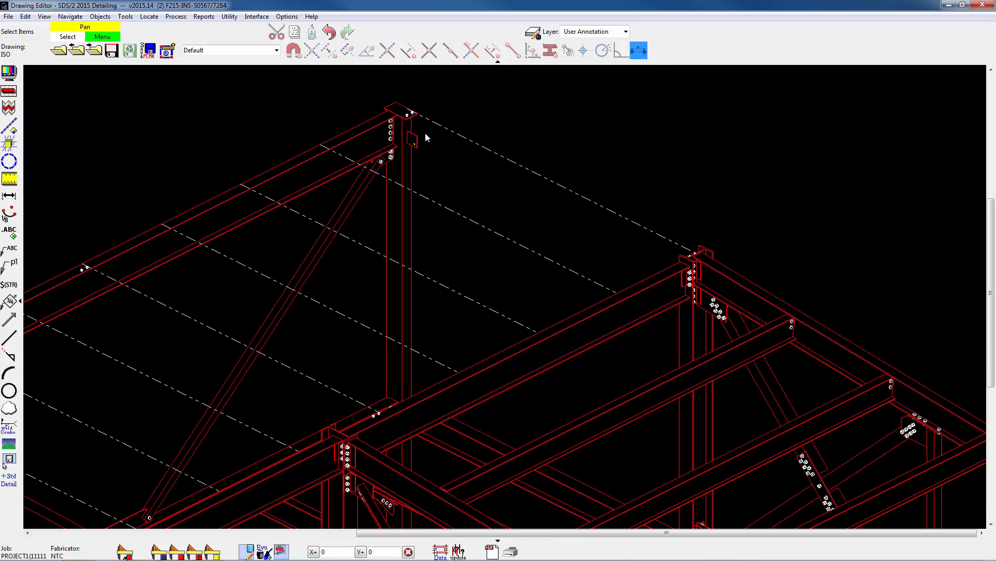
{"action": "middle_click_drag", "start_coordinate": [422, 135], "coordinate": [377, 247]}
{"action": "scroll", "coordinate": [376, 208], "scroll_direction": "up", "scroll_amount": 5}
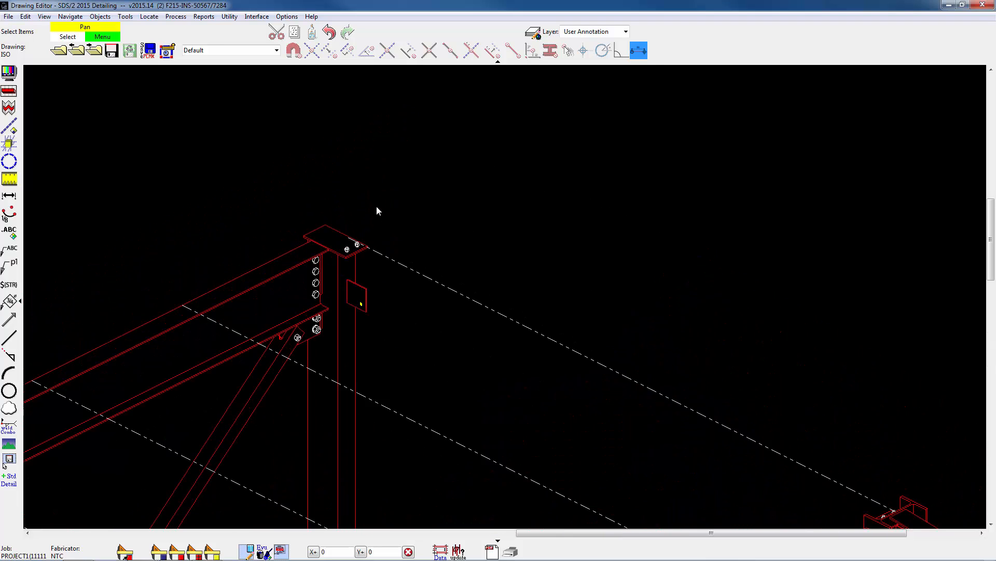
{"action": "scroll", "coordinate": [369, 224], "scroll_direction": "down", "scroll_amount": 2}
{"action": "scroll", "coordinate": [366, 235], "scroll_direction": "down", "scroll_amount": 2}
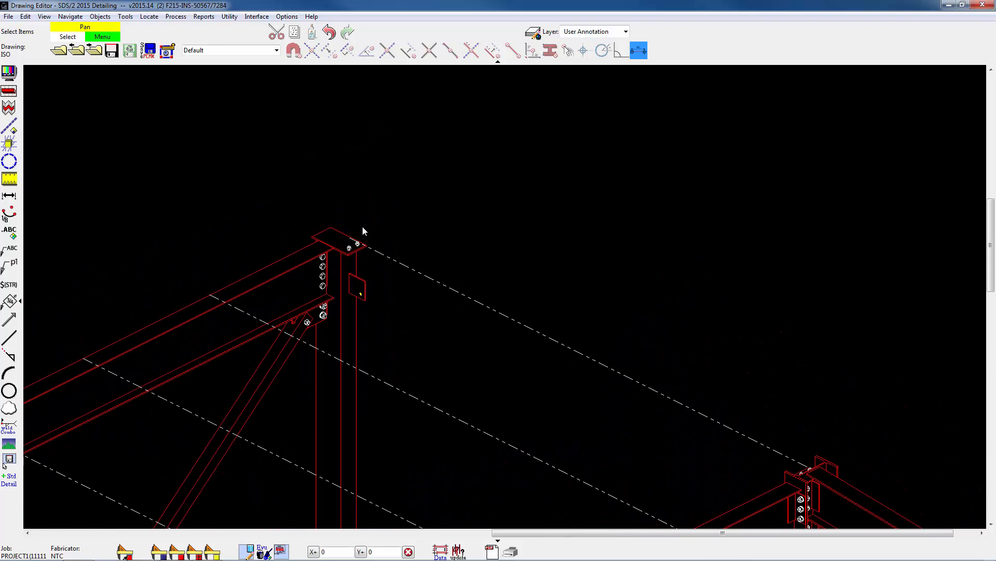
{"action": "middle_click_drag", "start_coordinate": [376, 271], "coordinate": [441, 138]}
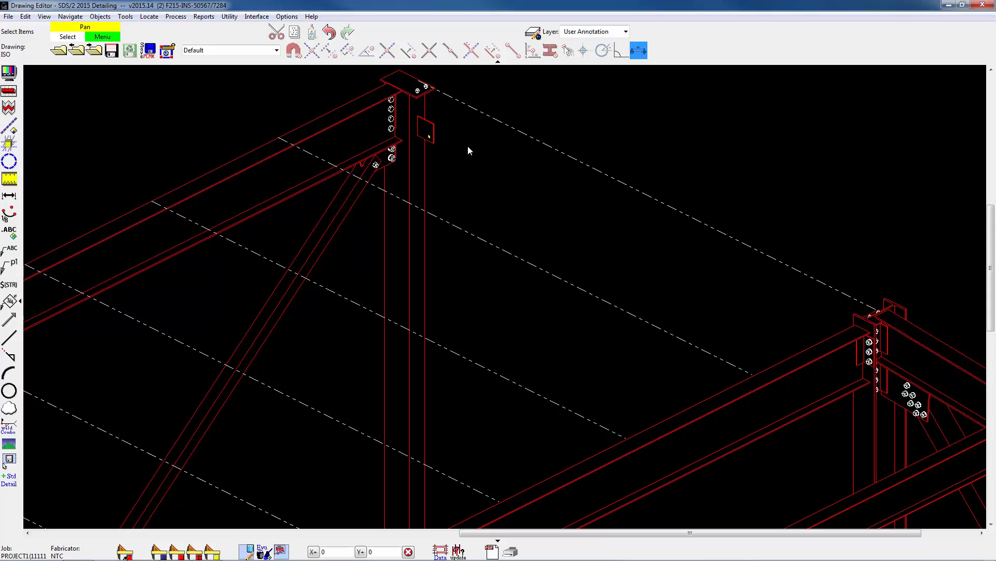
{"action": "middle_click_drag", "start_coordinate": [762, 294], "coordinate": [621, 261]}
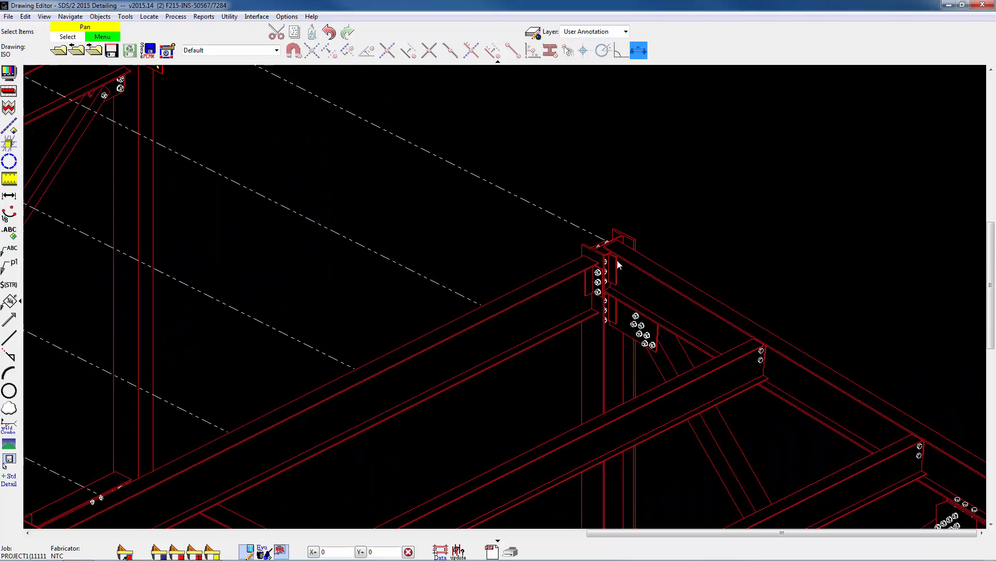
{"action": "scroll", "coordinate": [630, 285], "scroll_direction": "down", "scroll_amount": 6}
{"action": "scroll", "coordinate": [594, 272], "scroll_direction": "up", "scroll_amount": 5}
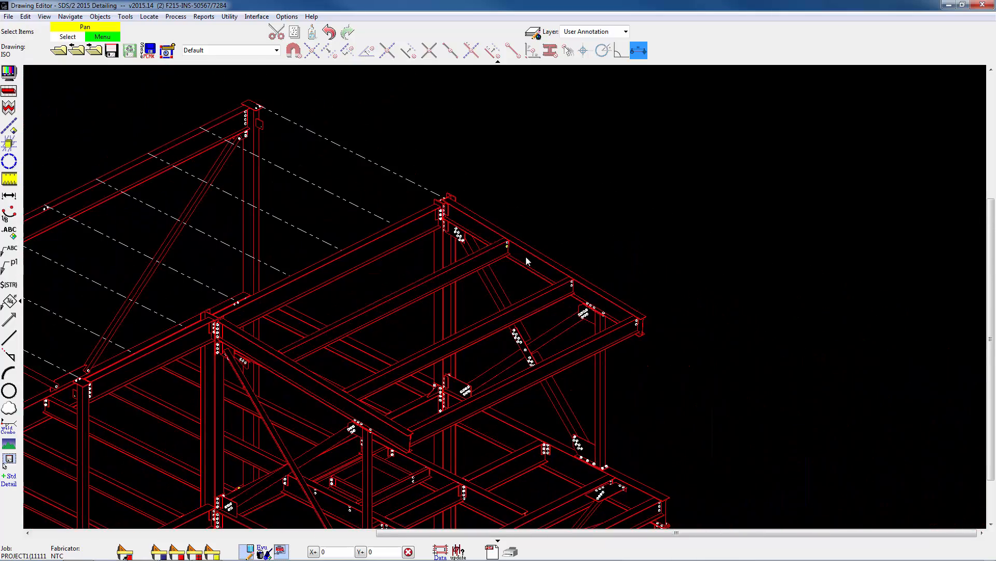
{"action": "middle_click_drag", "start_coordinate": [689, 340], "coordinate": [690, 295]}
{"action": "scroll", "coordinate": [689, 295], "scroll_direction": "down", "scroll_amount": 5}
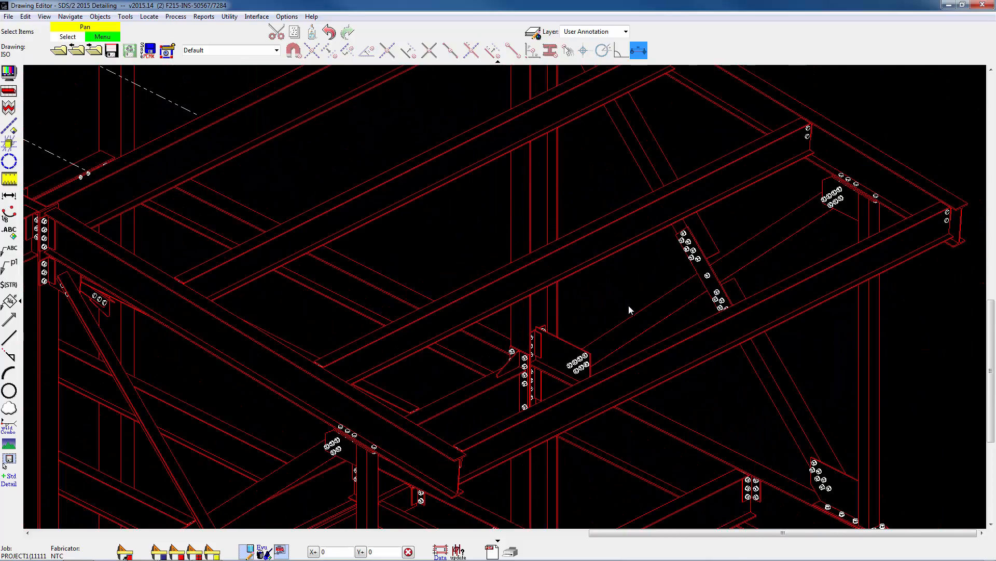
{"action": "middle_click_drag", "start_coordinate": [720, 249], "coordinate": [705, 229]}
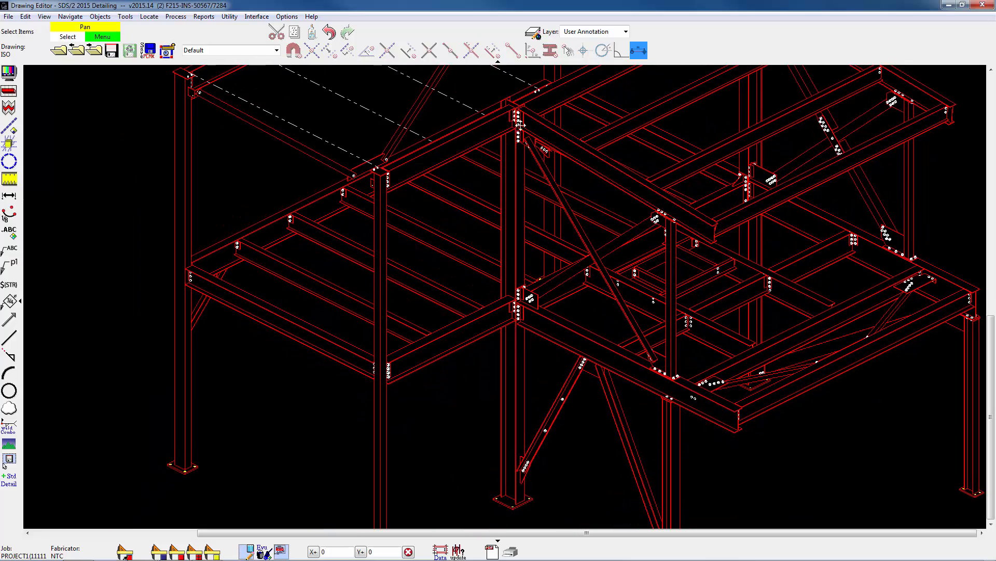
{"action": "mouse_move", "coordinate": [518, 122]}
{"action": "middle_mouse_down"}
{"action": "mouse_move", "coordinate": [576, 206]}
{"action": "mouse_move", "coordinate": [578, 101]}
{"action": "middle_mouse_up"}
{"action": "mouse_move", "coordinate": [598, 331]}
{"action": "middle_mouse_down"}
{"action": "mouse_move", "coordinate": [497, 212]}
{"action": "mouse_move", "coordinate": [568, 369]}
{"action": "middle_mouse_up"}
{"action": "scroll", "coordinate": [568, 369], "scroll_direction": "down", "scroll_amount": 3}
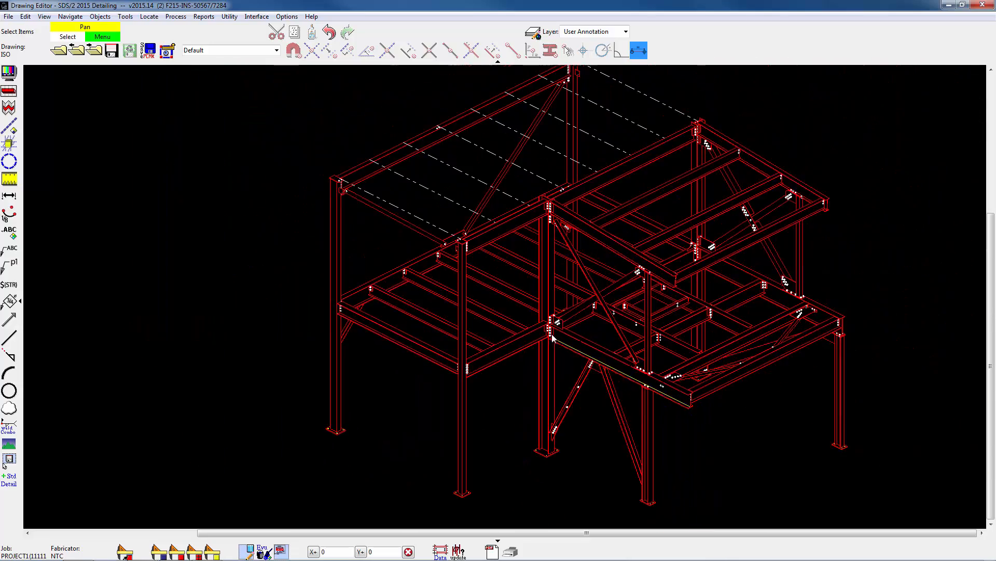
{"action": "middle_click_drag", "start_coordinate": [552, 277], "coordinate": [431, 243]}
{"action": "scroll", "coordinate": [431, 243], "scroll_direction": "up", "scroll_amount": 1}
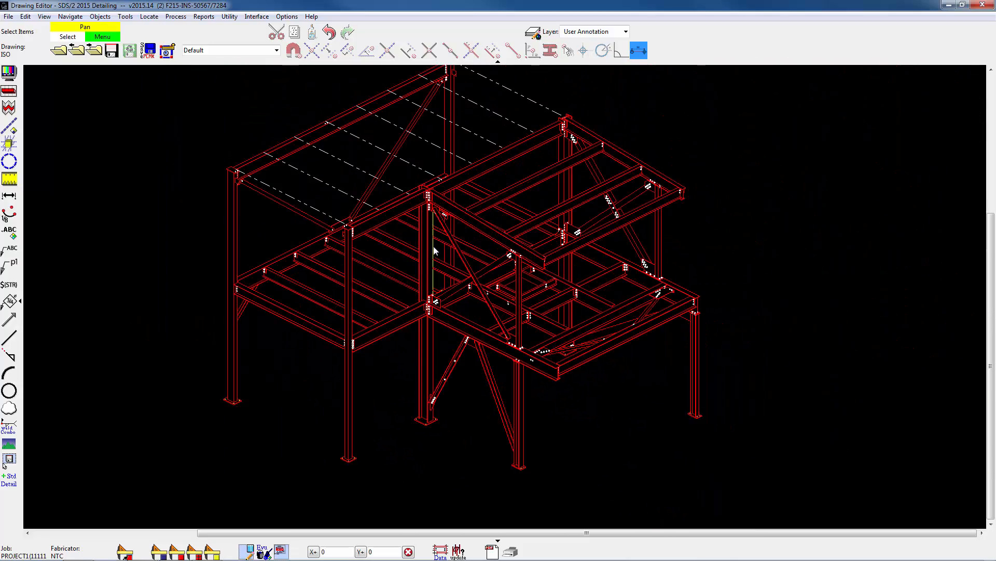
{"action": "middle_click_drag", "start_coordinate": [512, 213], "coordinate": [511, 238]}
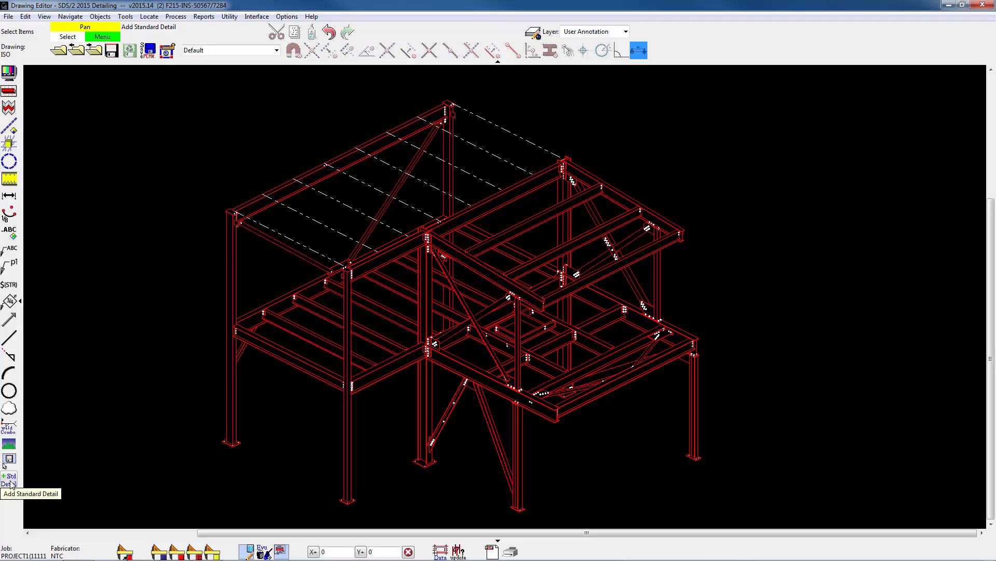
{"action": "left_click", "coordinate": [10, 483]}
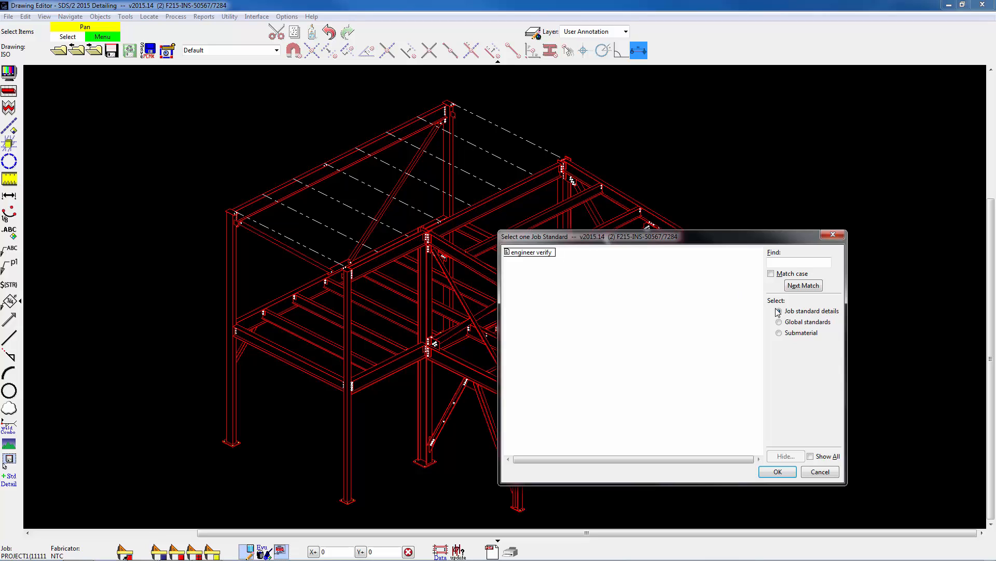
{"action": "left_click", "coordinate": [786, 325]}
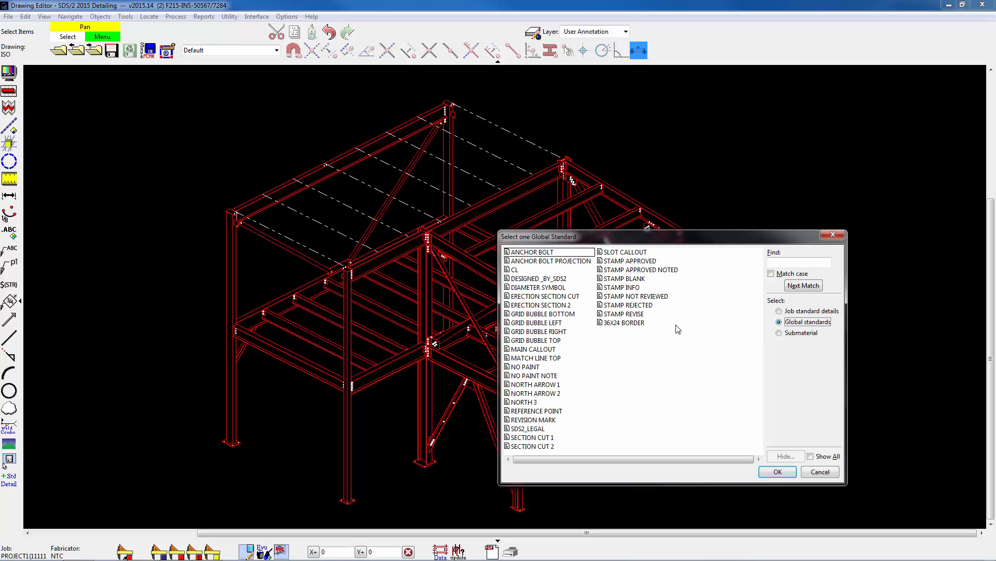
{"action": "left_click", "coordinate": [545, 386]}
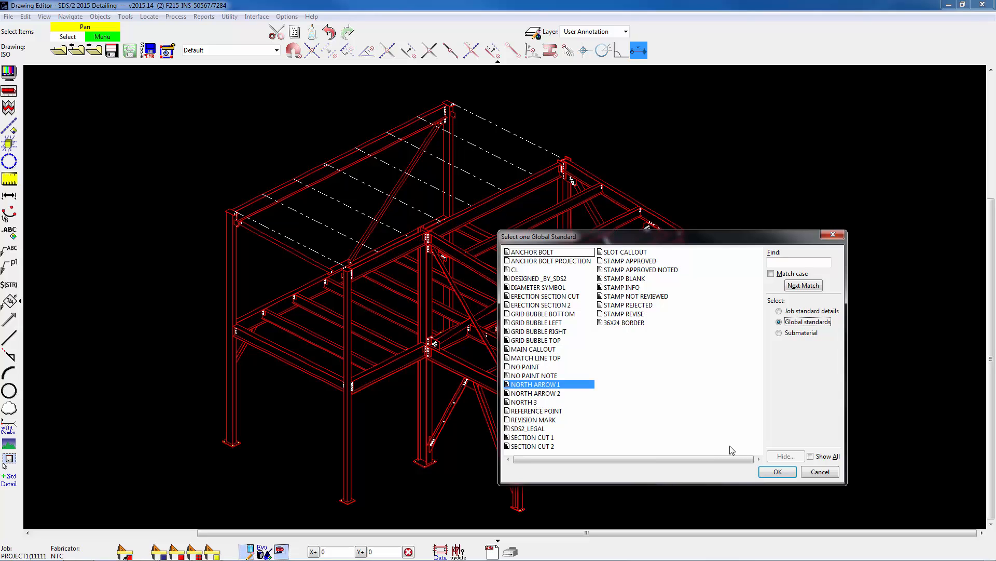
{"action": "left_click", "coordinate": [777, 471]}
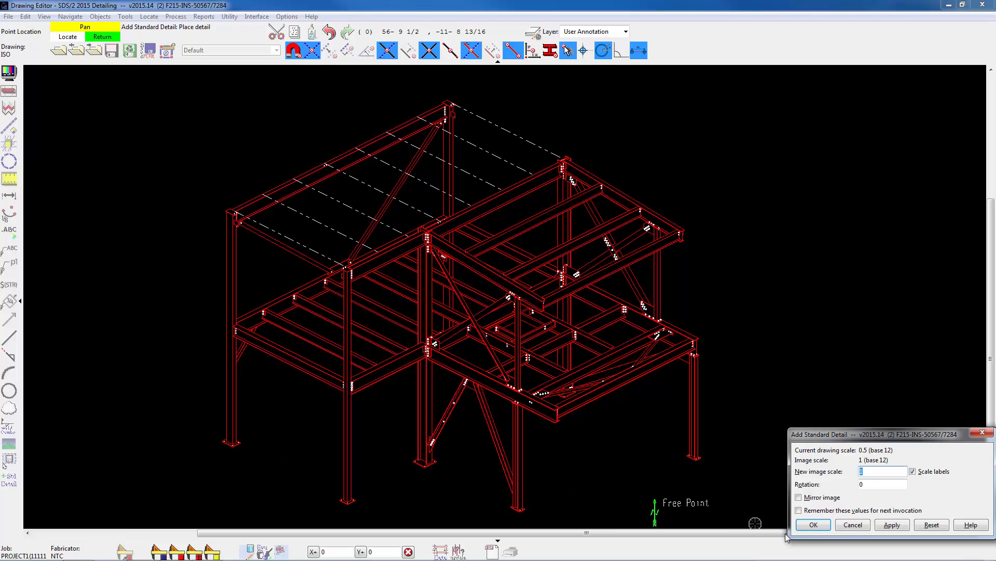
{"action": "left_click", "coordinate": [854, 525]}
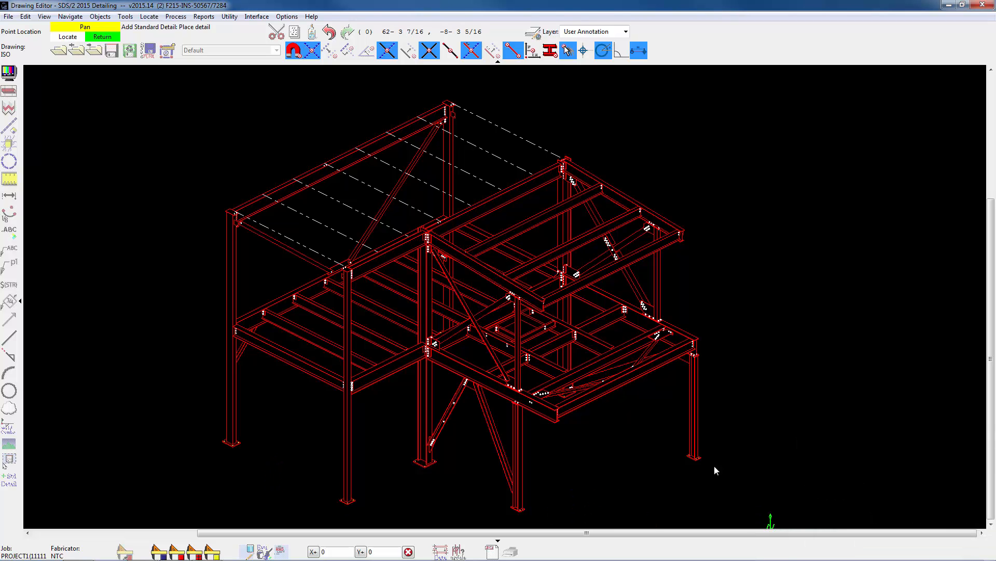
{"action": "right_click", "coordinate": [153, 405]}
{"action": "left_click", "coordinate": [9, 478]}
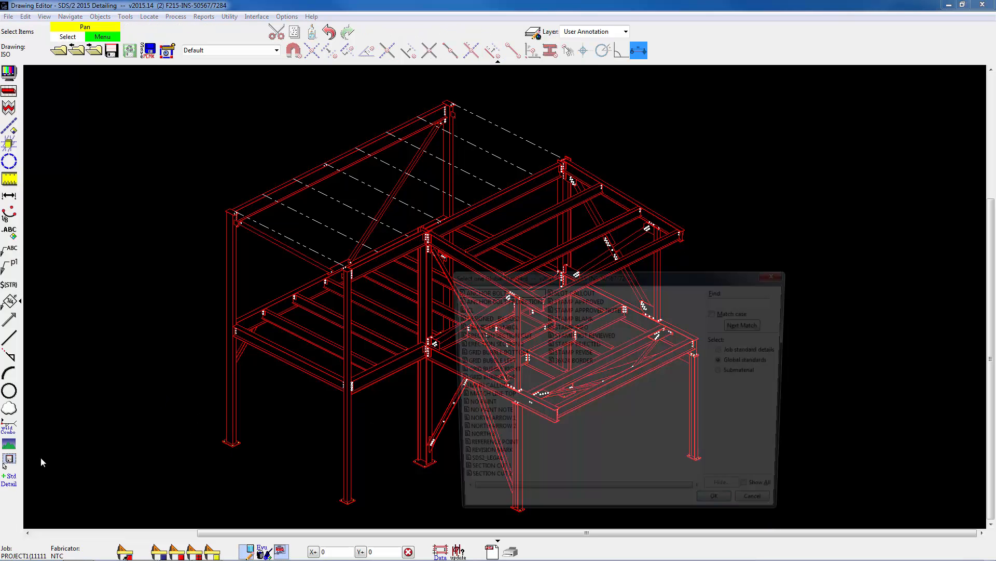
{"action": "double_click", "coordinate": [483, 431]}
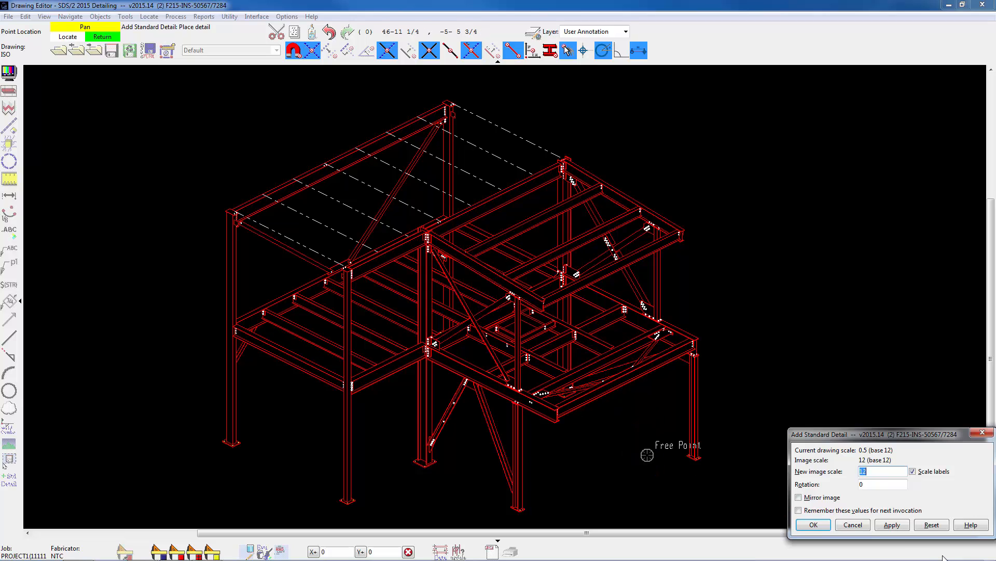
{"action": "left_click", "coordinate": [858, 526]}
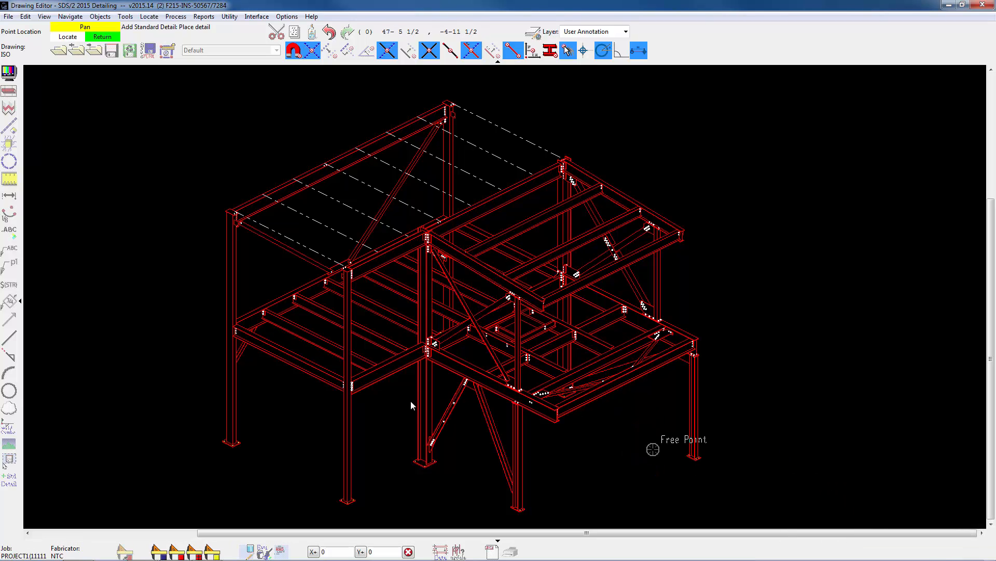
{"action": "right_click", "coordinate": [268, 403]}
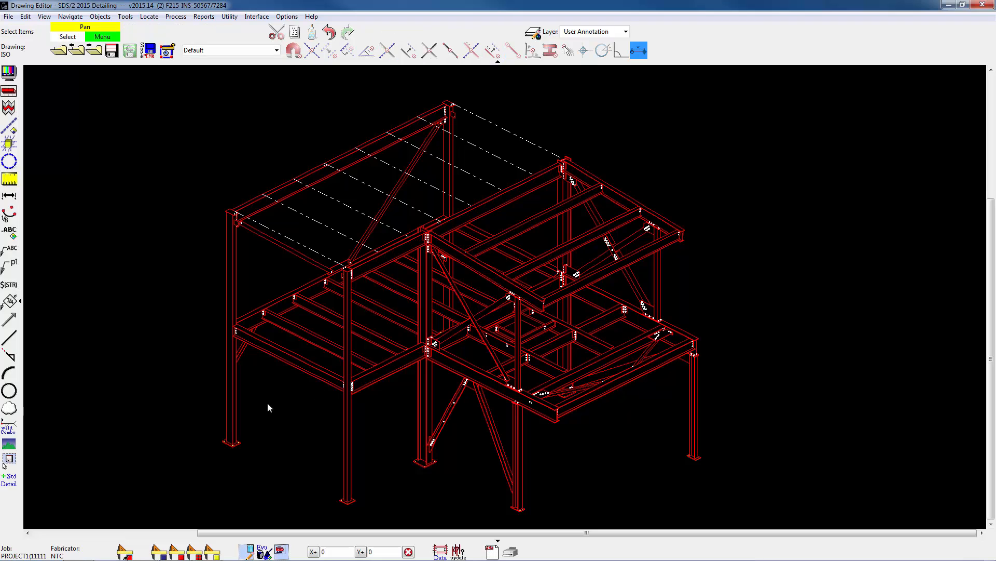
Step: Start placing the NORTH 3 global standard detail and set its rotation to -45 degrees
{"action": "left_click", "coordinate": [8, 479]}
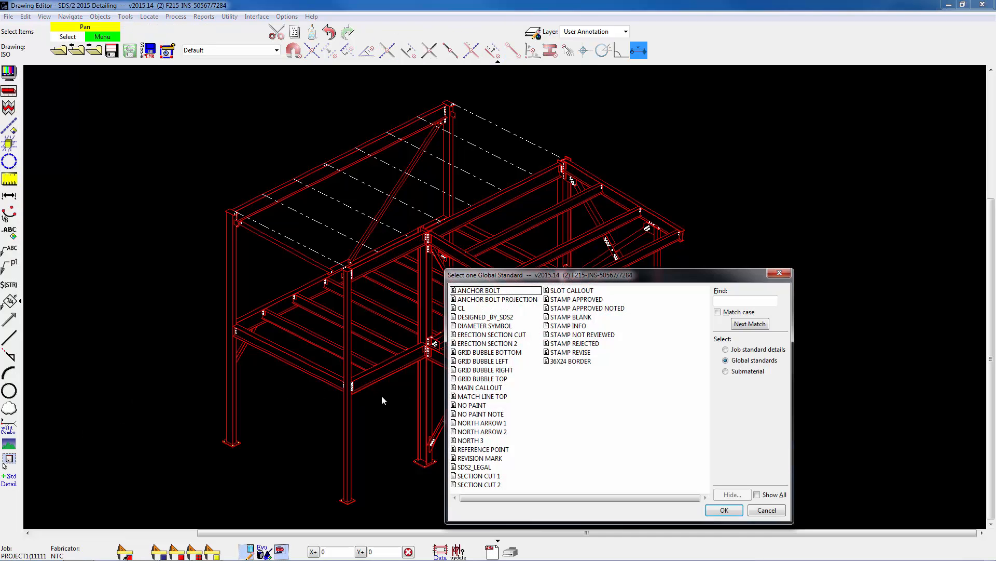
{"action": "double_click", "coordinate": [474, 440]}
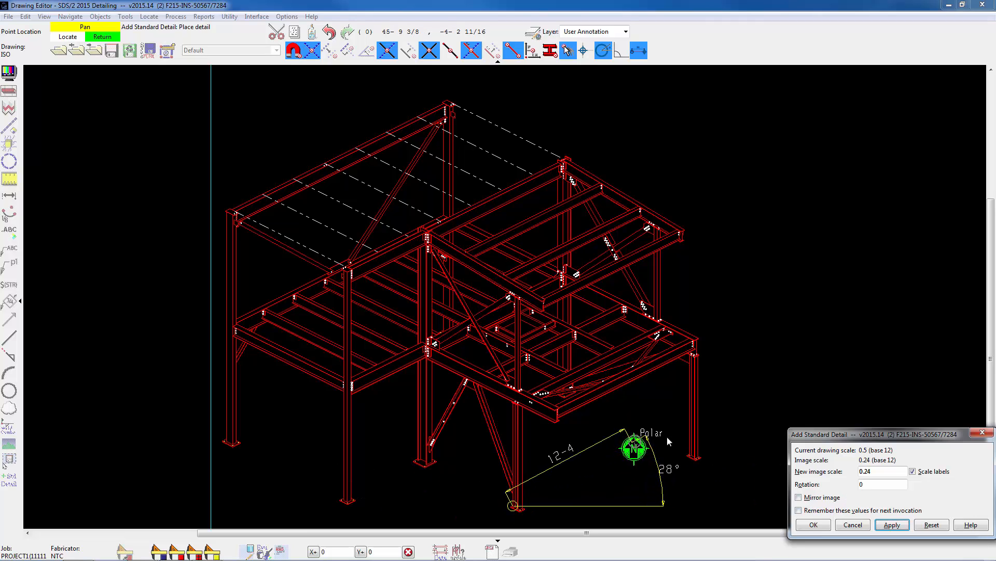
{"action": "left_click_drag", "start_coordinate": [872, 482], "coordinate": [856, 482]}
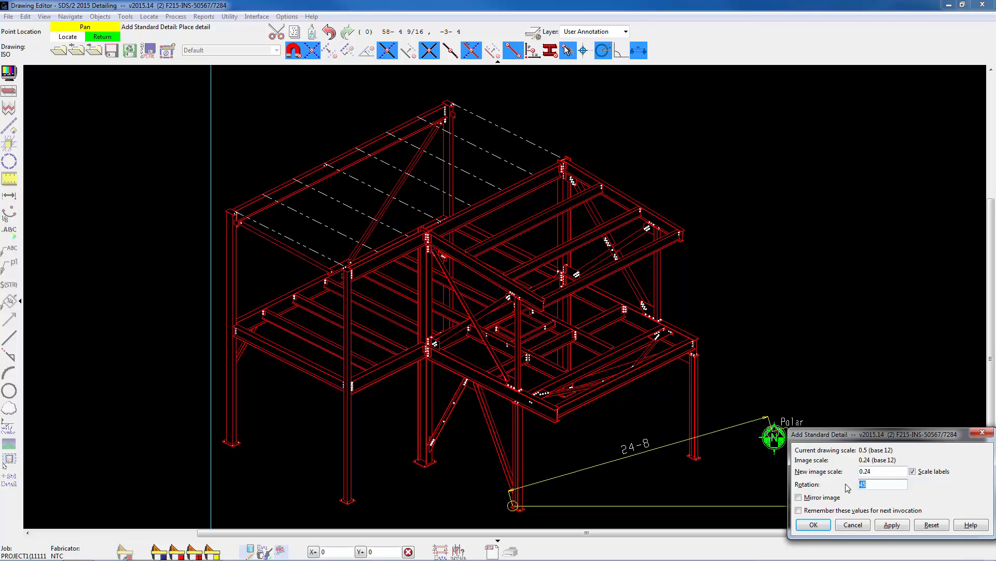
{"action": "double_click", "coordinate": [876, 472]}
{"action": "left_click", "coordinate": [895, 528]}
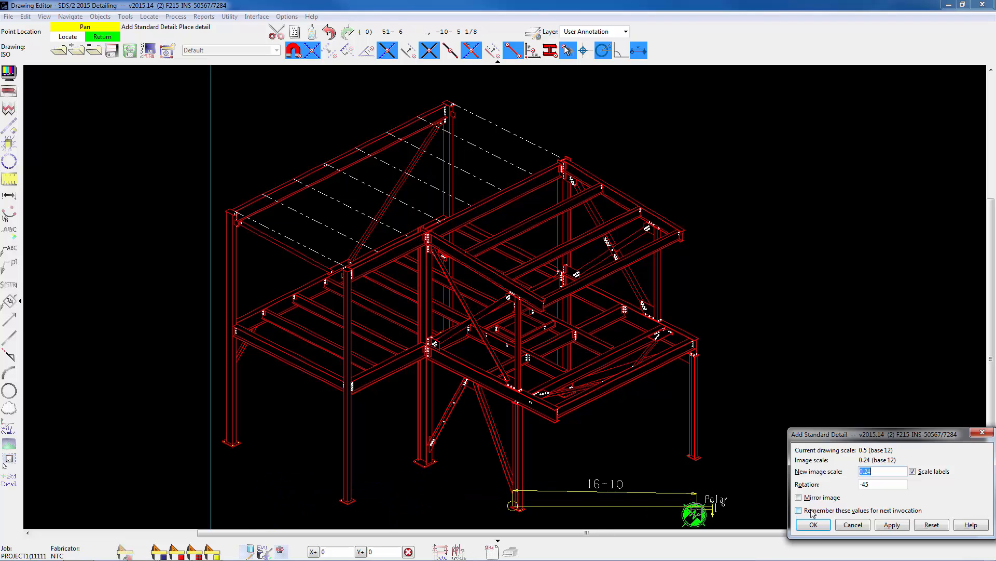
Step: Set the north arrow's rotation to -50, place it below the base of the frame's leftmost column, and end the placement
{"action": "left_click", "coordinate": [876, 485]}
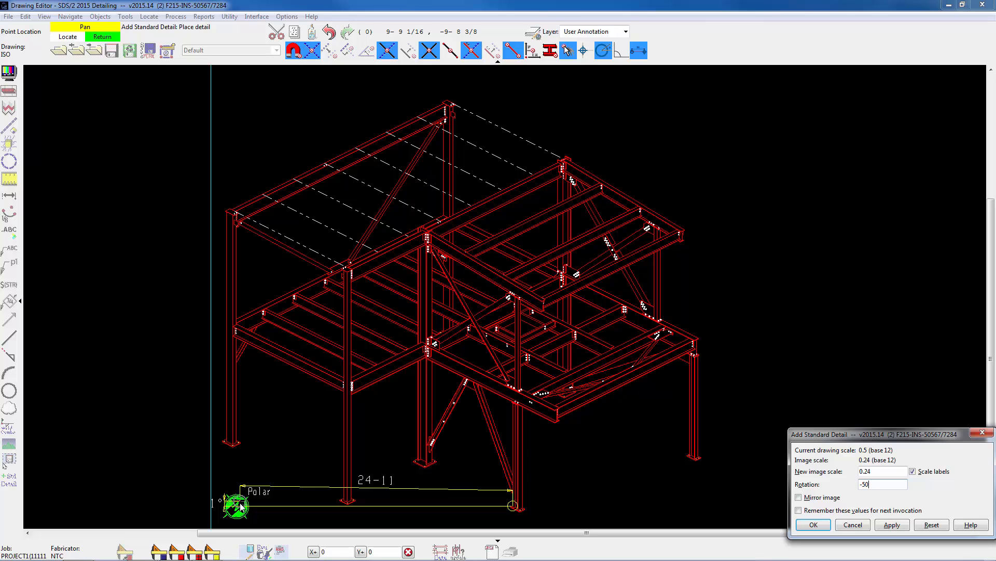
{"action": "mouse_move", "coordinate": [240, 506]}
{"action": "middle_mouse_down"}
{"action": "mouse_move", "coordinate": [296, 460]}
{"action": "mouse_move", "coordinate": [341, 395]}
{"action": "middle_mouse_up"}
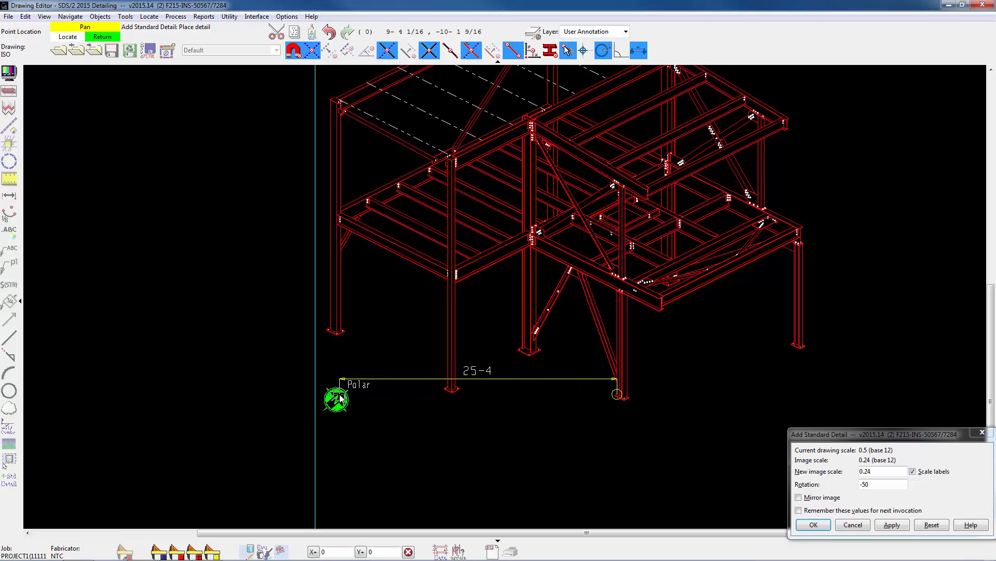
{"action": "left_click", "coordinate": [341, 397]}
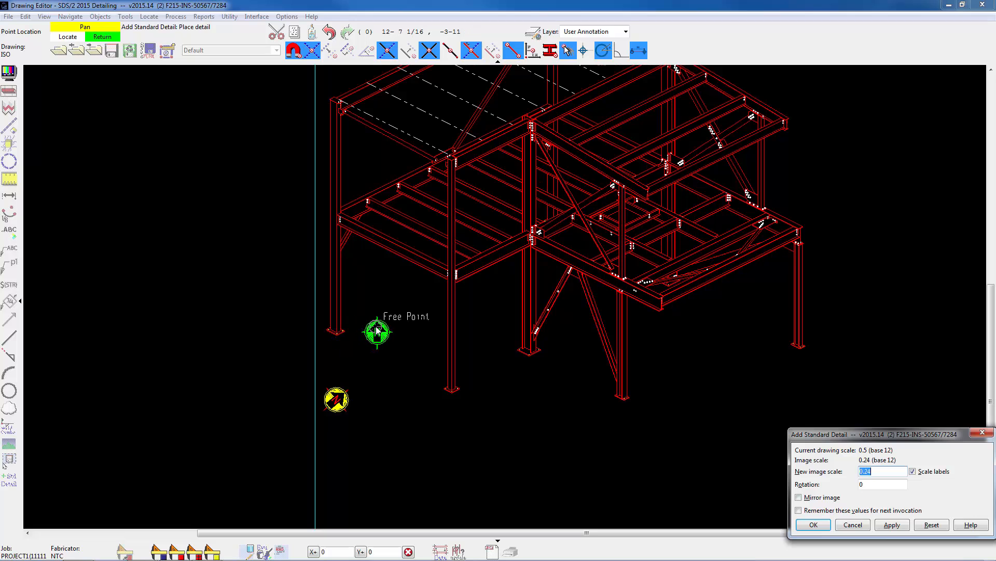
{"action": "right_click", "coordinate": [396, 423]}
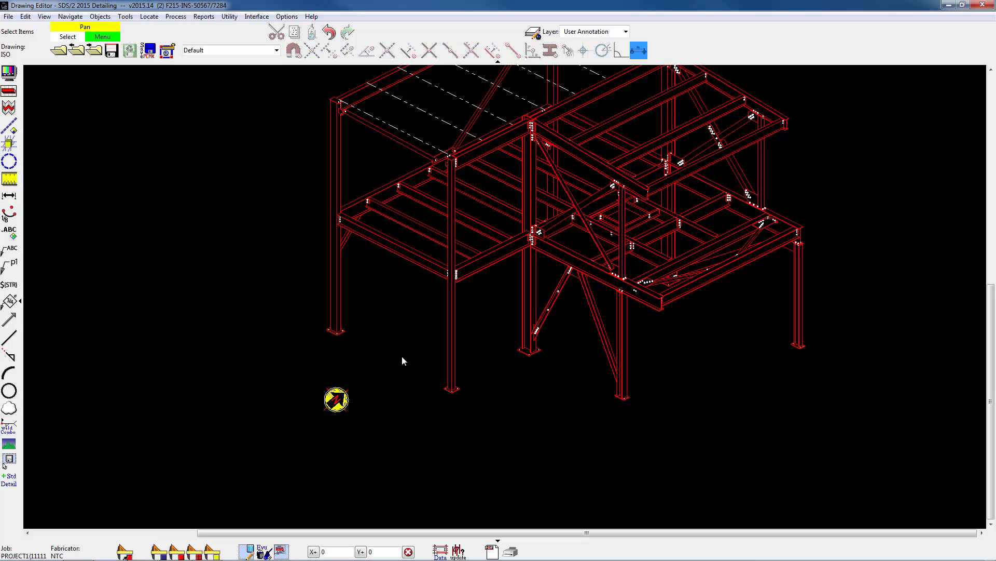
Step: Examine the placed north arrow's size and orientation against the column bases and the whole isometric frame
{"action": "mouse_move", "coordinate": [402, 356]}
{"action": "middle_mouse_down"}
{"action": "mouse_move", "coordinate": [358, 375]}
{"action": "mouse_move", "coordinate": [320, 419]}
{"action": "middle_mouse_up"}
{"action": "scroll", "coordinate": [323, 415], "scroll_direction": "down", "scroll_amount": 1}
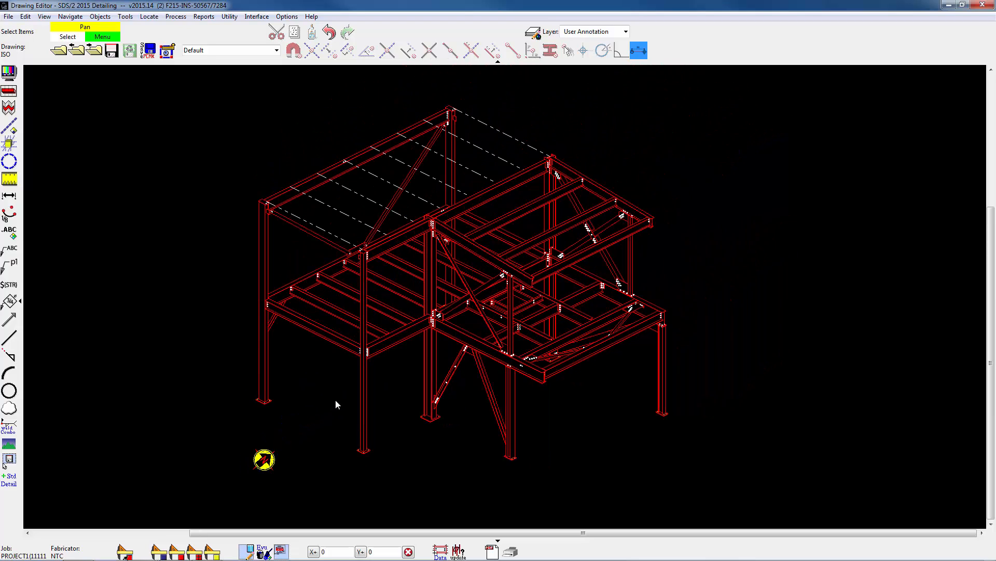
{"action": "scroll", "coordinate": [263, 456], "scroll_direction": "up", "scroll_amount": 3}
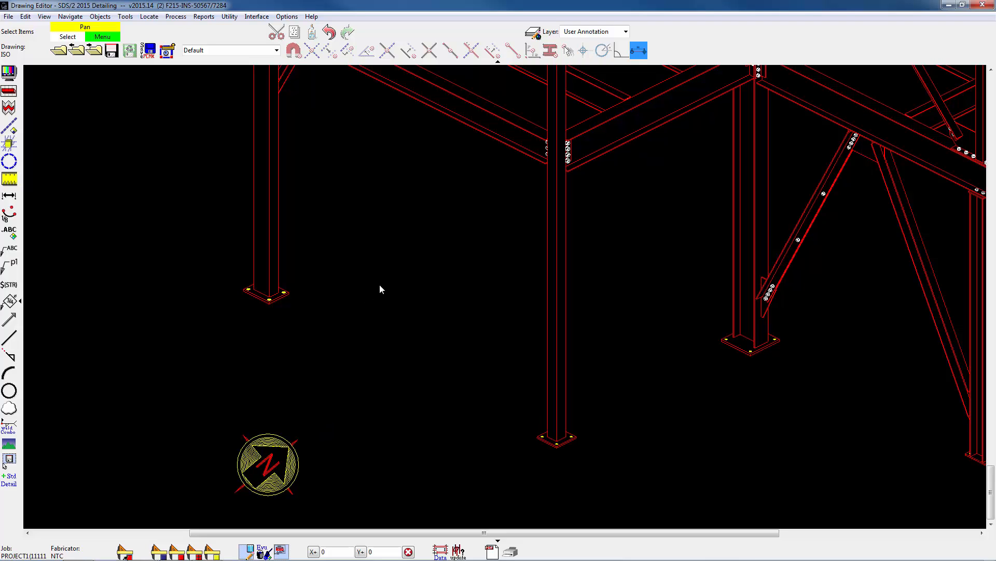
{"action": "mouse_move", "coordinate": [347, 385]}
{"action": "middle_mouse_down"}
{"action": "mouse_move", "coordinate": [334, 214]}
{"action": "mouse_move", "coordinate": [405, 393]}
{"action": "middle_mouse_up"}
{"action": "scroll", "coordinate": [315, 254], "scroll_direction": "up", "scroll_amount": 3}
{"action": "scroll", "coordinate": [315, 254], "scroll_direction": "down", "scroll_amount": 2}
{"action": "scroll", "coordinate": [321, 251], "scroll_direction": "down", "scroll_amount": 2}
{"action": "scroll", "coordinate": [377, 306], "scroll_direction": "down", "scroll_amount": 3}
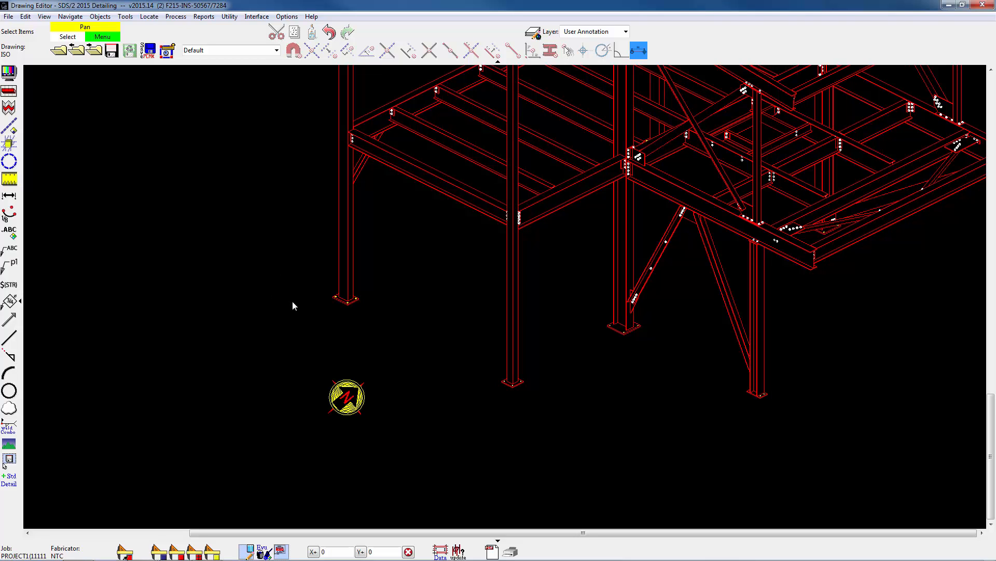
{"action": "scroll", "coordinate": [306, 307], "scroll_direction": "down", "scroll_amount": 3}
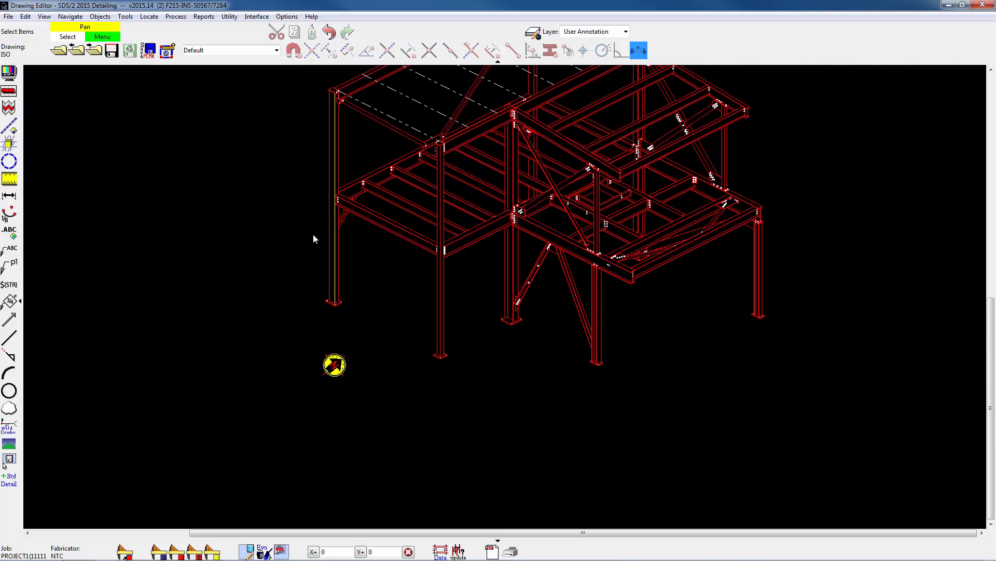
Step: Save the ISO drawing and open the erection view 112-0
{"action": "left_click", "coordinate": [113, 51]}
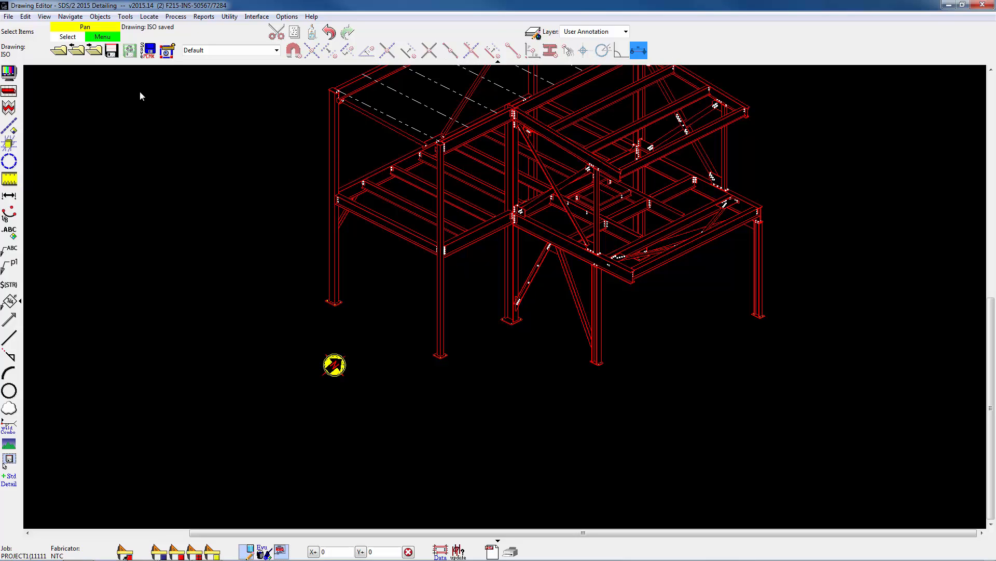
{"action": "left_click", "coordinate": [60, 50]}
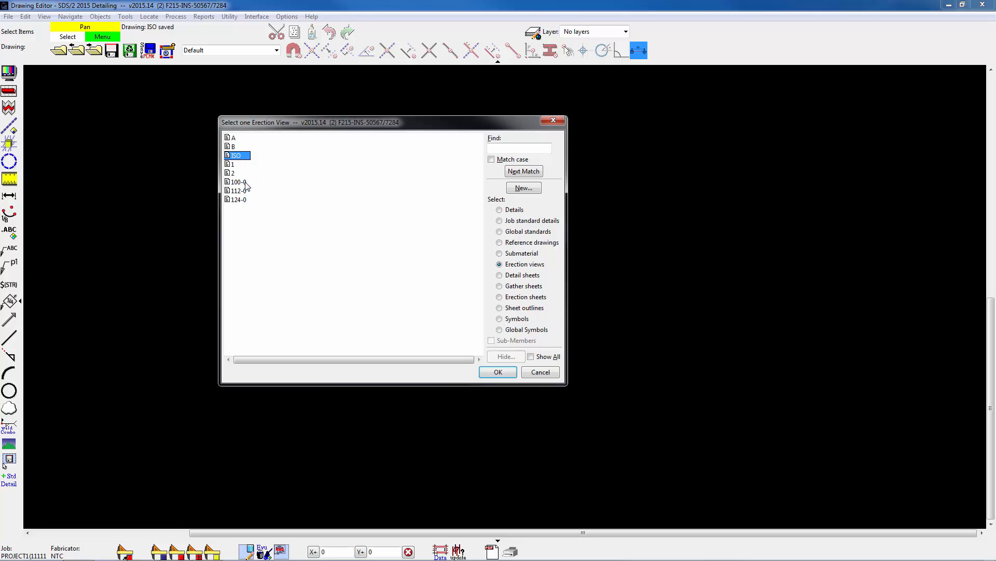
{"action": "double_click", "coordinate": [245, 191]}
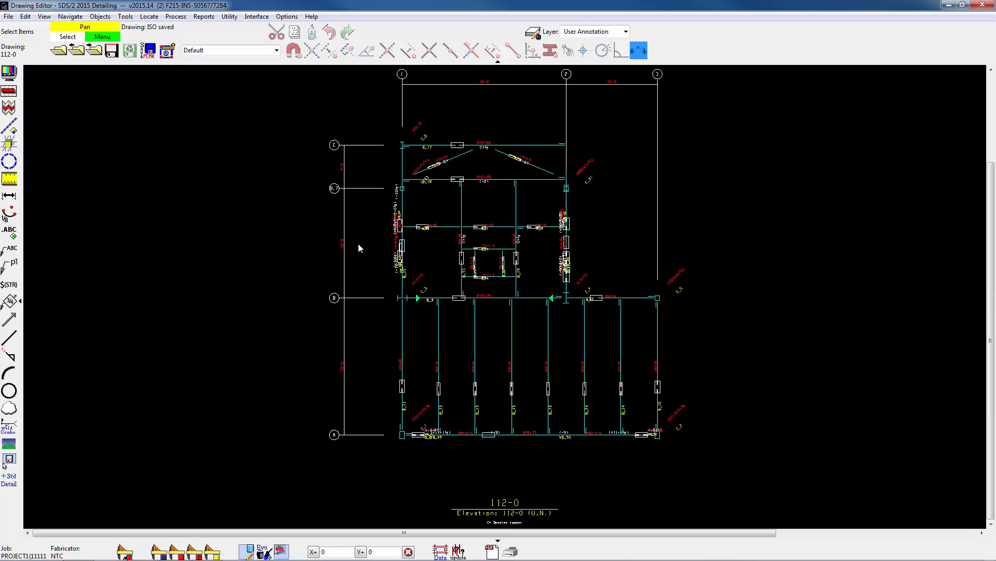
Step: Inspect the individual cleanup settings of beams B_20 and B_18, comparing their piecemark and section size character heights
{"action": "scroll", "coordinate": [440, 149], "scroll_direction": "up", "scroll_amount": 4}
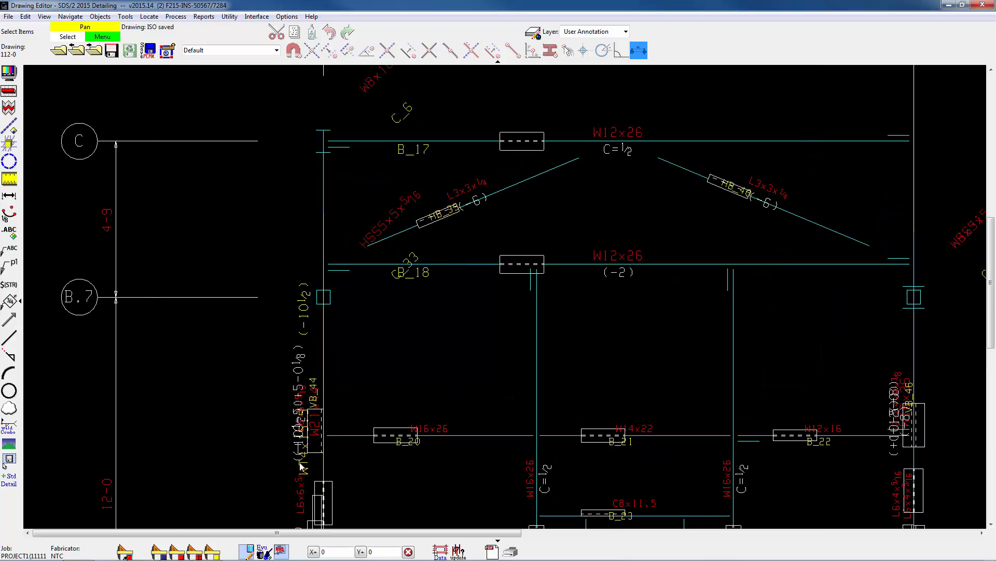
{"action": "left_click", "coordinate": [263, 551]}
{"action": "scroll", "coordinate": [432, 303], "scroll_direction": "down", "scroll_amount": 3}
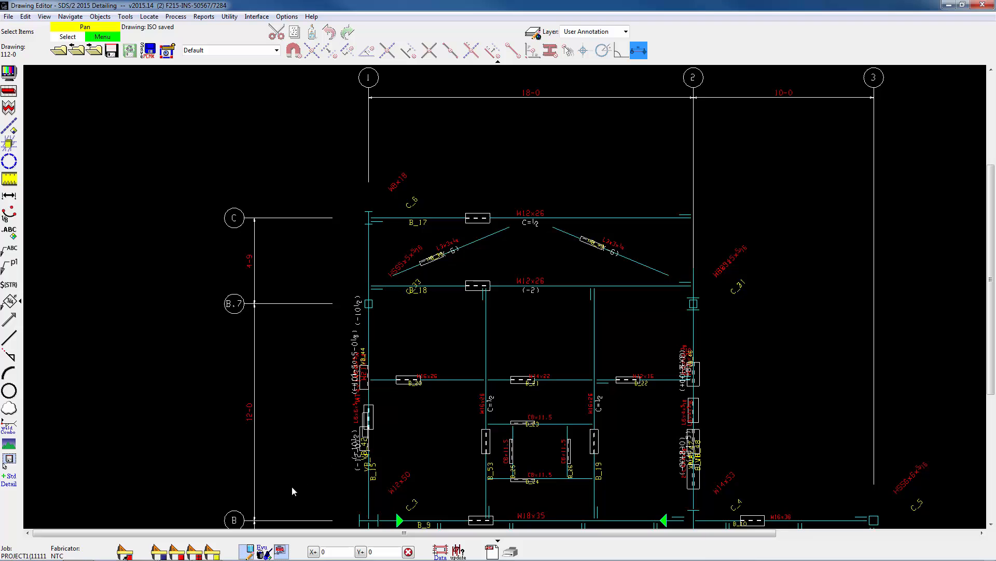
{"action": "scroll", "coordinate": [419, 361], "scroll_direction": "up", "scroll_amount": 3}
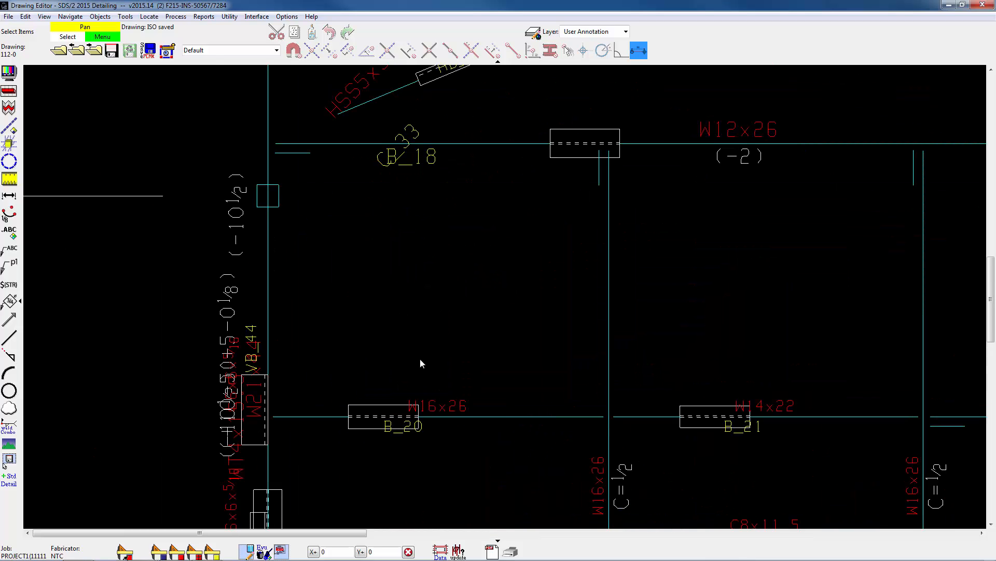
{"action": "double_click", "coordinate": [431, 415]}
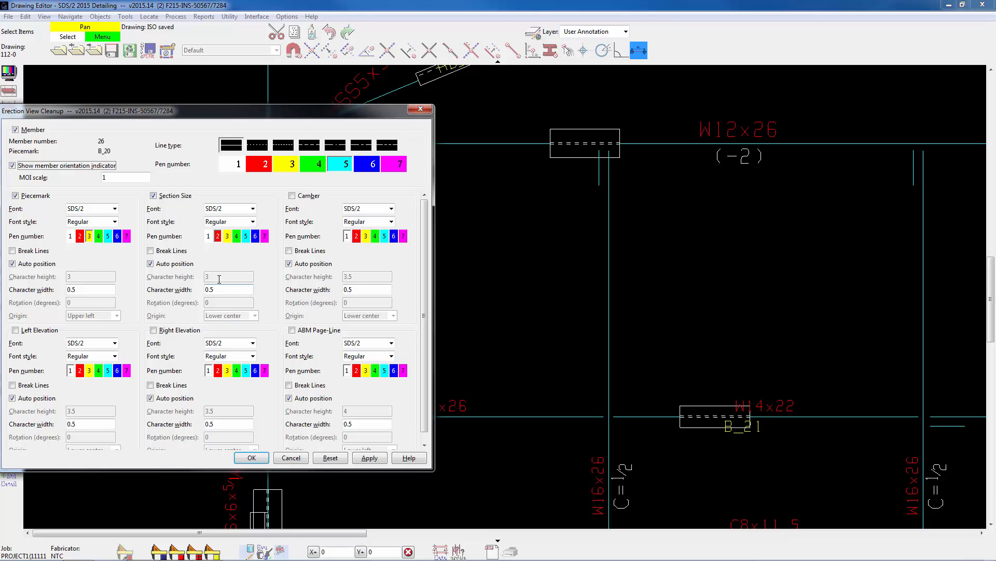
{"action": "left_click", "coordinate": [291, 457]}
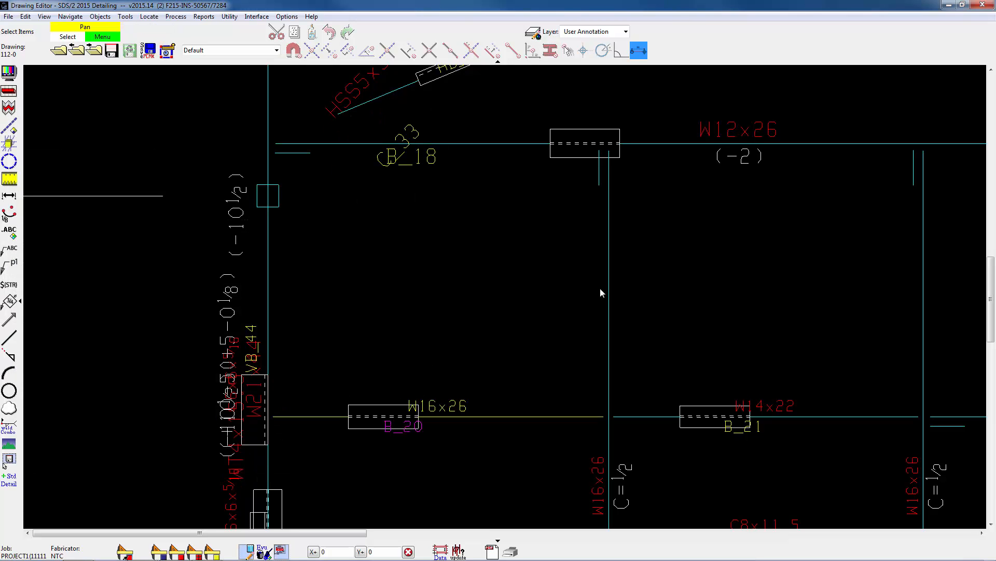
{"action": "double_click", "coordinate": [744, 145]}
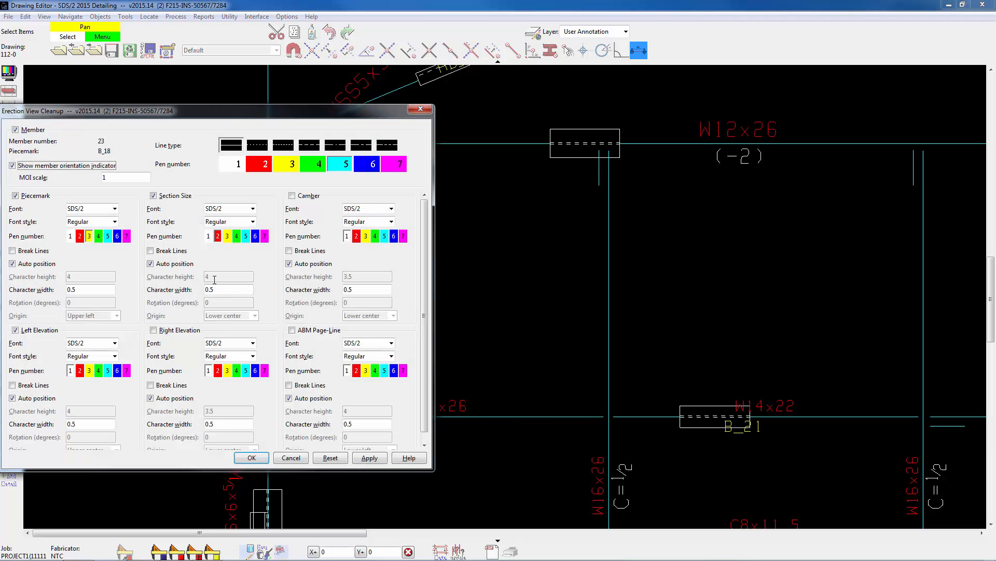
{"action": "left_click", "coordinate": [294, 459]}
Step: Open Erection View Cleanup for several members of view 112-0 and move its window clear of the lower framing
{"action": "scroll", "coordinate": [472, 249], "scroll_direction": "down", "scroll_amount": 8}
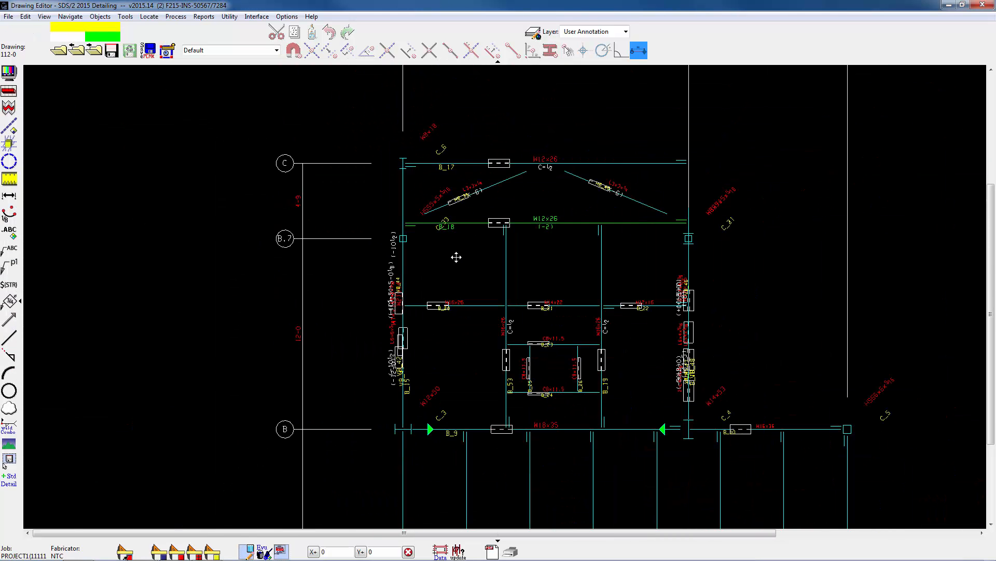
{"action": "scroll", "coordinate": [397, 251], "scroll_direction": "down", "scroll_amount": 3}
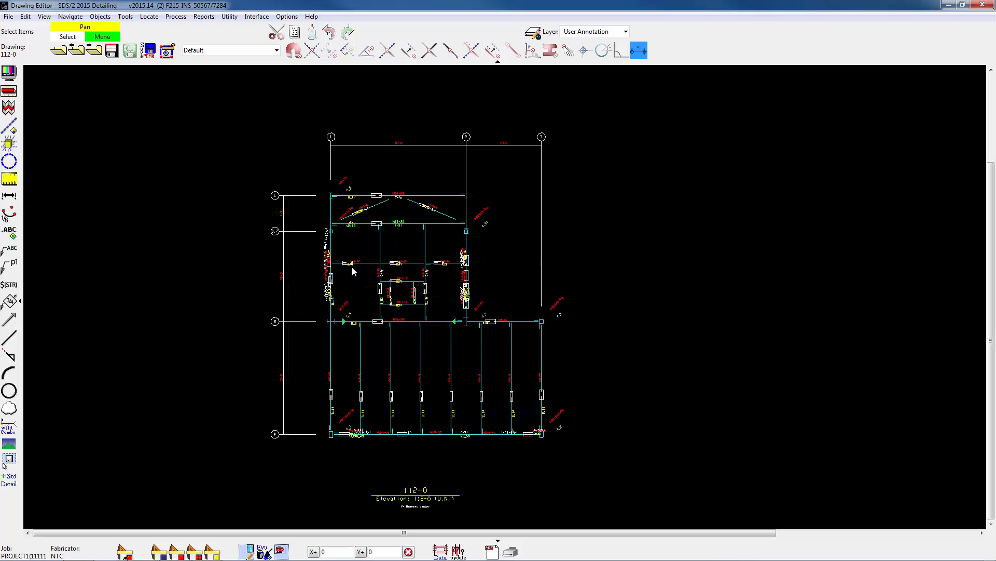
{"action": "left_click", "coordinate": [263, 551]}
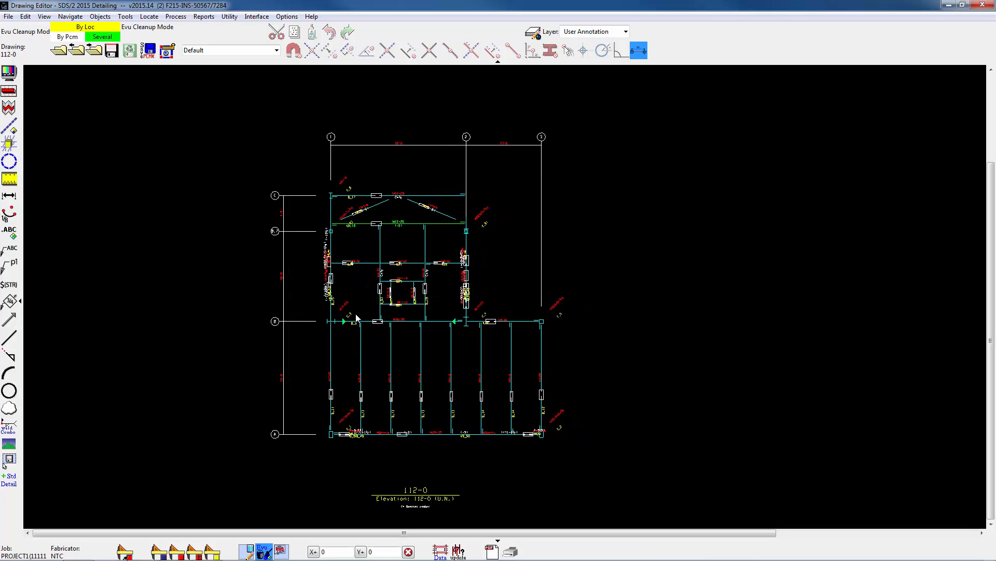
{"action": "right_click", "coordinate": [349, 224]}
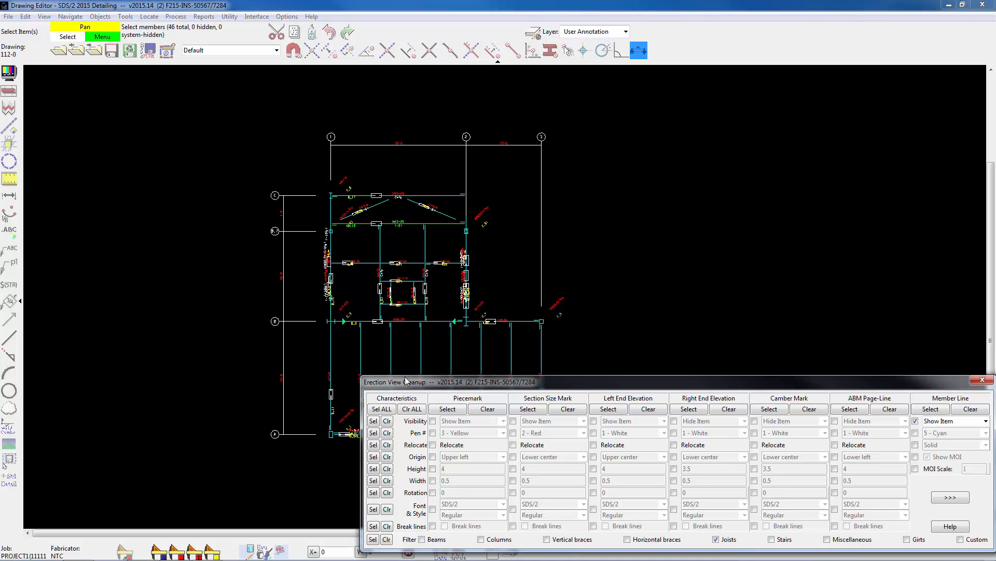
{"action": "mouse_move", "coordinate": [407, 382]}
{"action": "left_mouse_down"}
{"action": "mouse_move", "coordinate": [235, 112]}
{"action": "mouse_move", "coordinate": [233, 134]}
{"action": "left_mouse_up"}
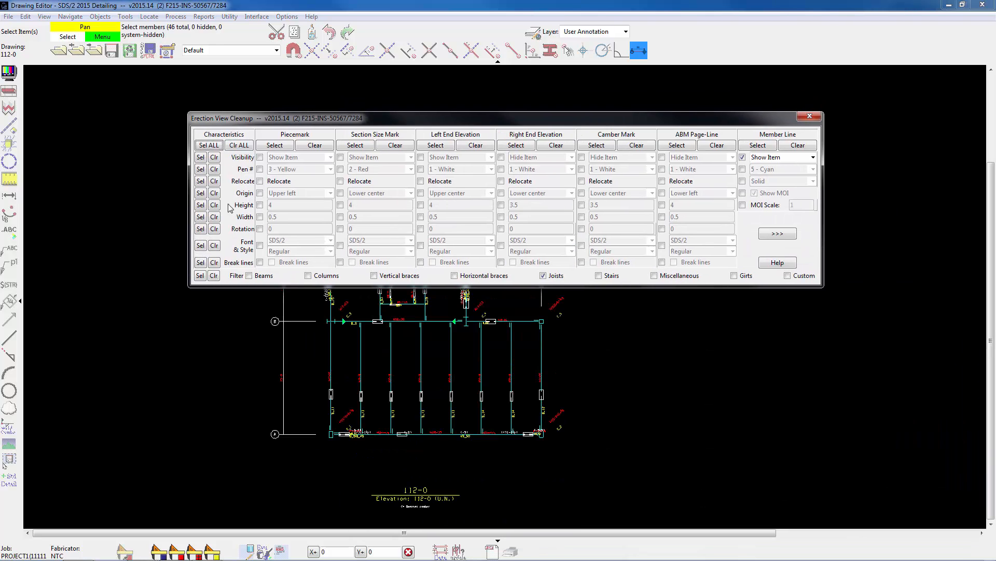
Step: Activate the Height characteristic for all six label types and set the Right End Elevation and Camber Mark heights to 4
{"action": "left_click", "coordinate": [260, 205]}
{"action": "left_click", "coordinate": [340, 205]}
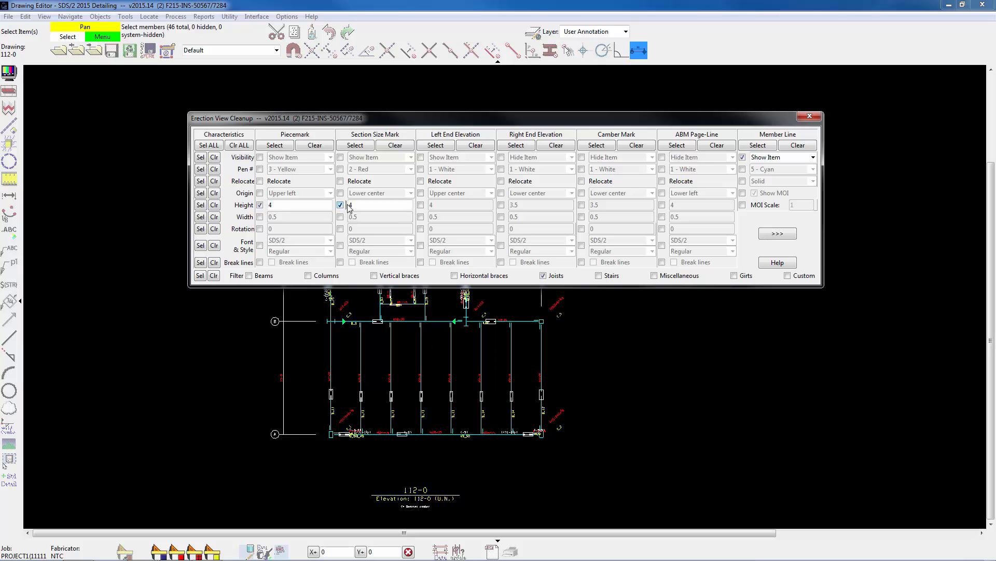
{"action": "left_click", "coordinate": [217, 205]}
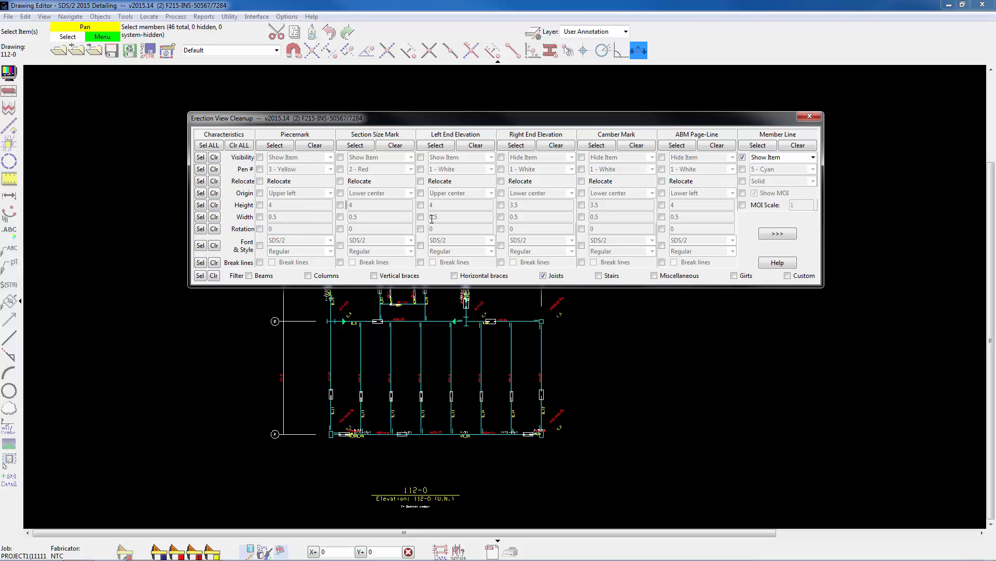
{"action": "left_click", "coordinate": [200, 205]}
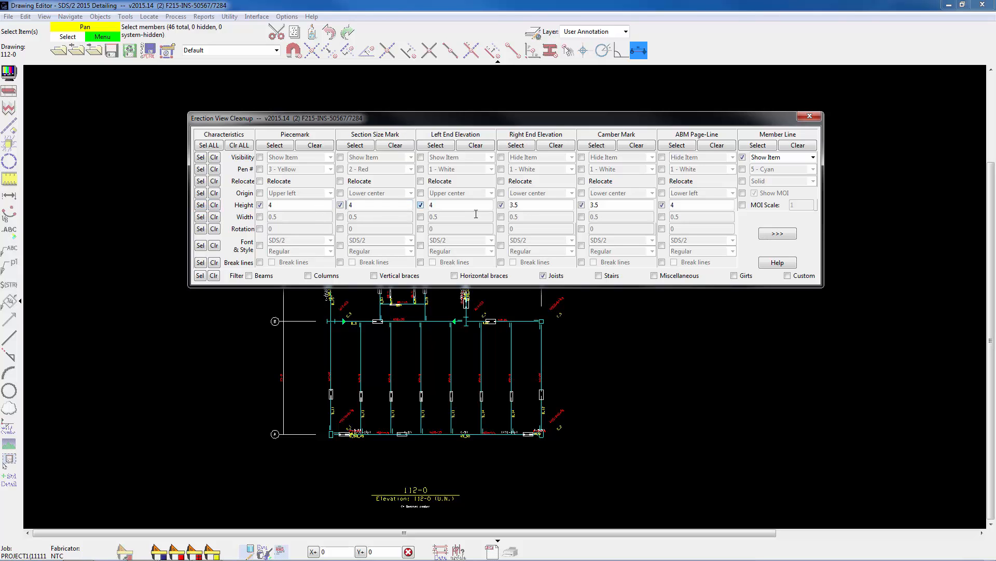
{"action": "left_click", "coordinate": [529, 208]}
{"action": "type", "text": "4"}
{"action": "double_click", "coordinate": [595, 205]}
{"action": "type", "text": "4"}
Step: Include every member type in the cleanup filter, exclude Member Line visibility from the changes, and move the window clear of the framing
{"action": "left_click", "coordinate": [200, 277]}
{"action": "left_click", "coordinate": [743, 158]}
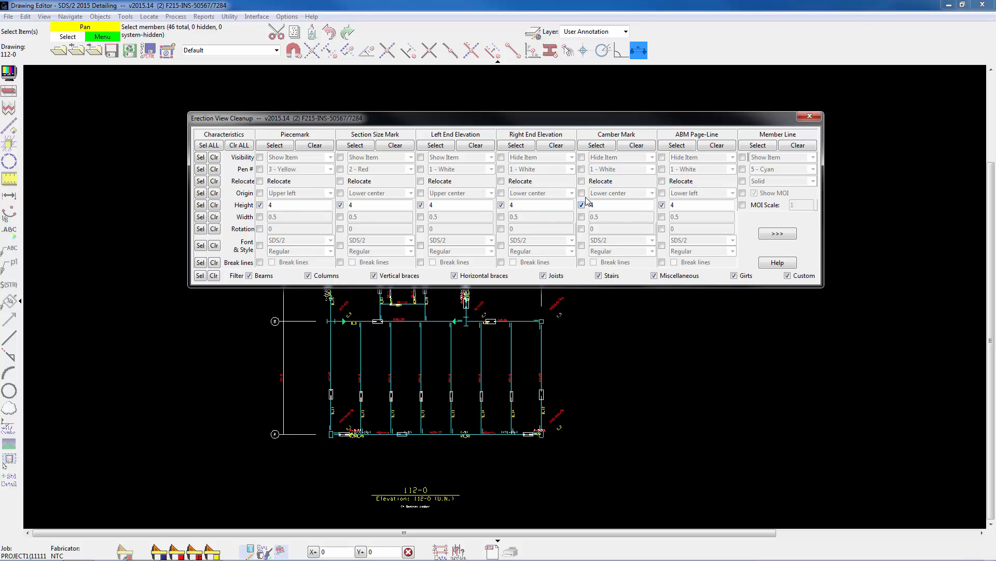
{"action": "mouse_move", "coordinate": [566, 119]}
{"action": "left_mouse_down"}
{"action": "mouse_move", "coordinate": [822, 185]}
{"action": "mouse_move", "coordinate": [737, 179]}
{"action": "left_mouse_up"}
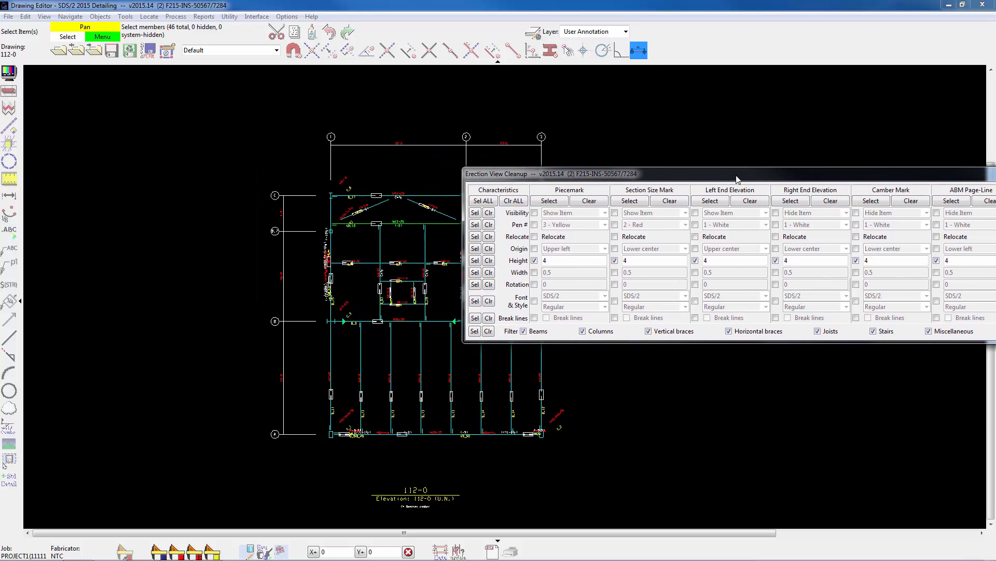
{"action": "mouse_move", "coordinate": [639, 177]}
{"action": "left_mouse_down"}
{"action": "mouse_move", "coordinate": [890, 168]}
{"action": "mouse_move", "coordinate": [692, 173]}
{"action": "mouse_move", "coordinate": [889, 178]}
{"action": "left_mouse_up"}
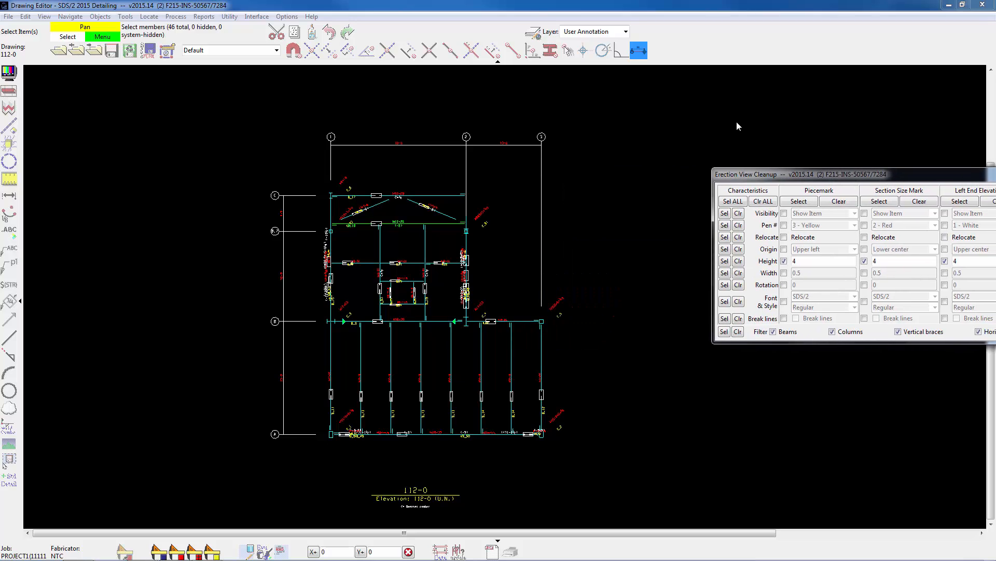
Step: Apply the cleanup settings to all members of the 112-0 plan framing and close Erection View Cleanup
{"action": "left_click_drag", "start_coordinate": [357, 334], "coordinate": [141, 491]}
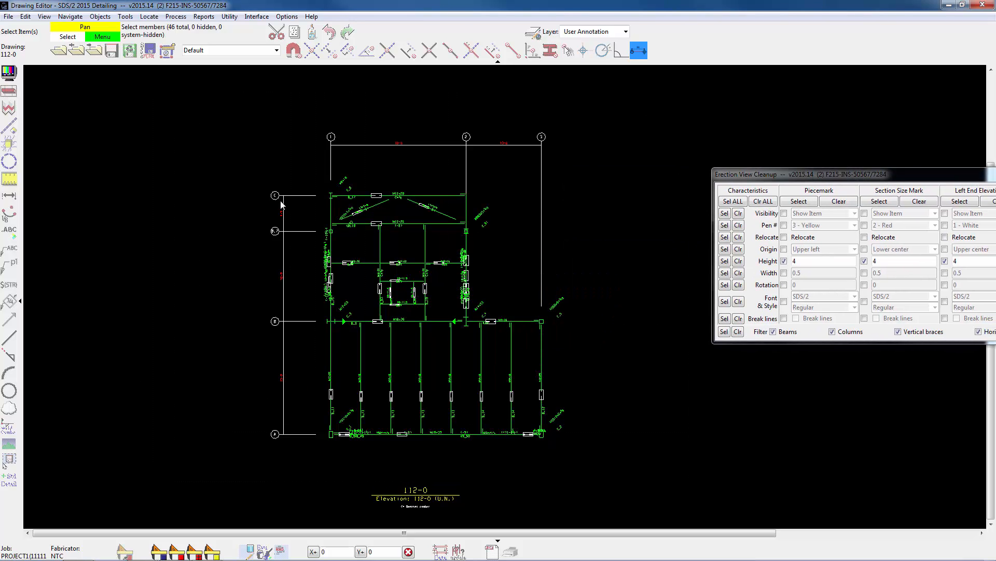
{"action": "right_click", "coordinate": [194, 170]}
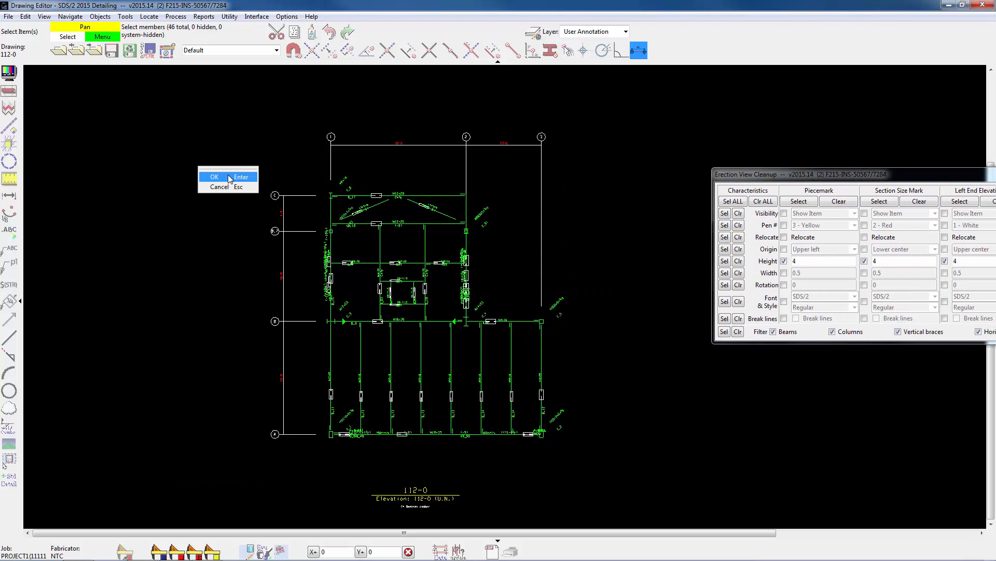
{"action": "left_click", "coordinate": [224, 173]}
{"action": "right_click", "coordinate": [291, 192]}
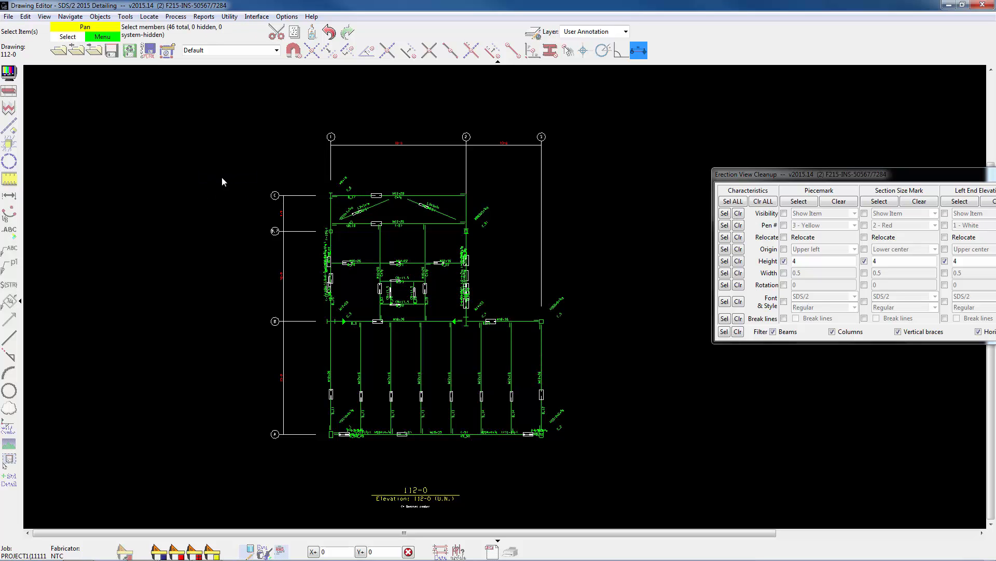
{"action": "right_click", "coordinate": [231, 212]}
{"action": "left_click", "coordinate": [248, 221]}
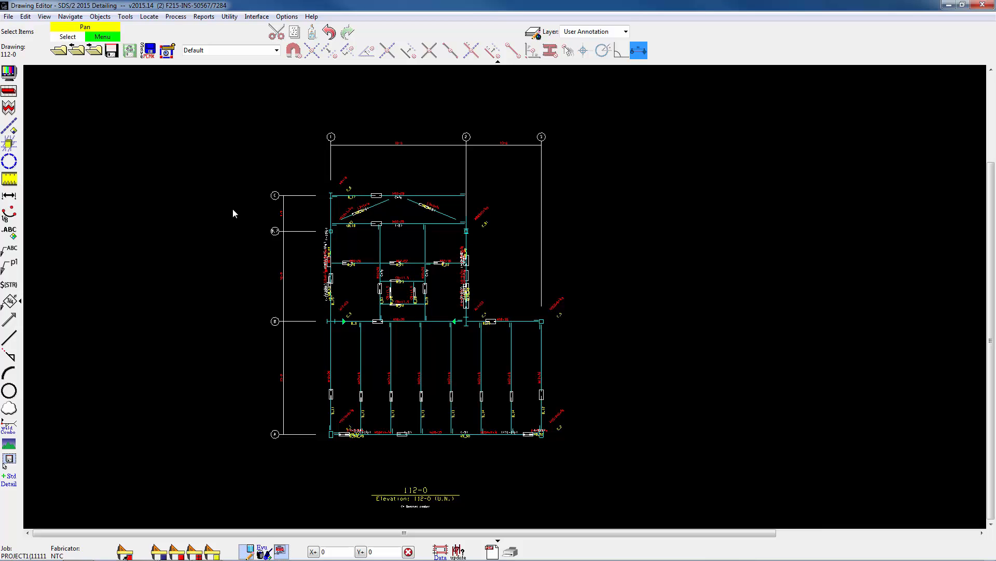
Step: Move the W8x18 and C_6 labels closer to their column at grid C and shift the B_17 piecemark toward that column
{"action": "scroll", "coordinate": [408, 197], "scroll_direction": "up", "scroll_amount": 3}
{"action": "scroll", "coordinate": [411, 182], "scroll_direction": "up", "scroll_amount": 2}
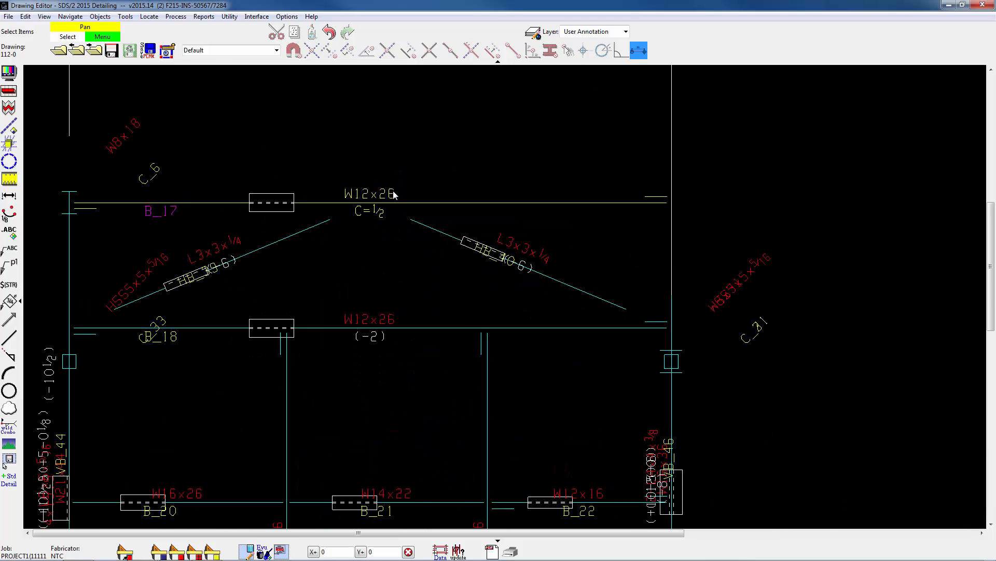
{"action": "middle_click_drag", "start_coordinate": [360, 316], "coordinate": [551, 290]}
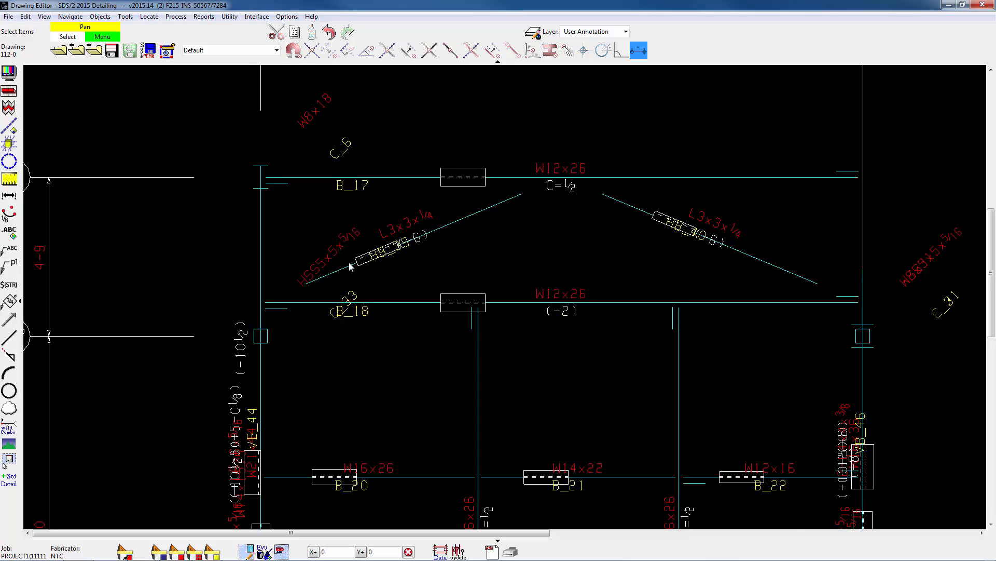
{"action": "mouse_move", "coordinate": [321, 214]}
{"action": "middle_mouse_down"}
{"action": "mouse_move", "coordinate": [449, 276]}
{"action": "mouse_move", "coordinate": [450, 304]}
{"action": "middle_mouse_up"}
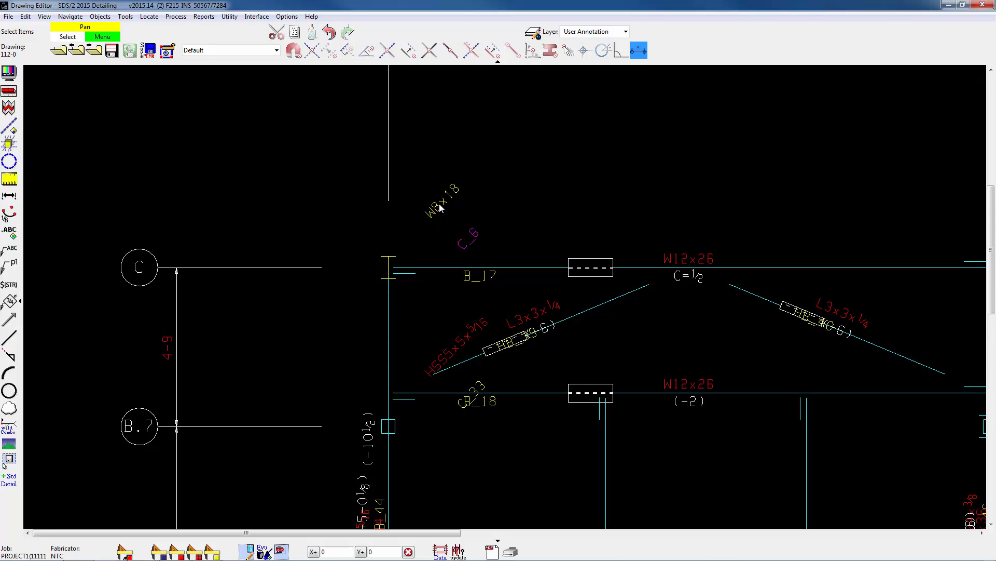
{"action": "left_click_drag", "start_coordinate": [440, 208], "coordinate": [431, 248]}
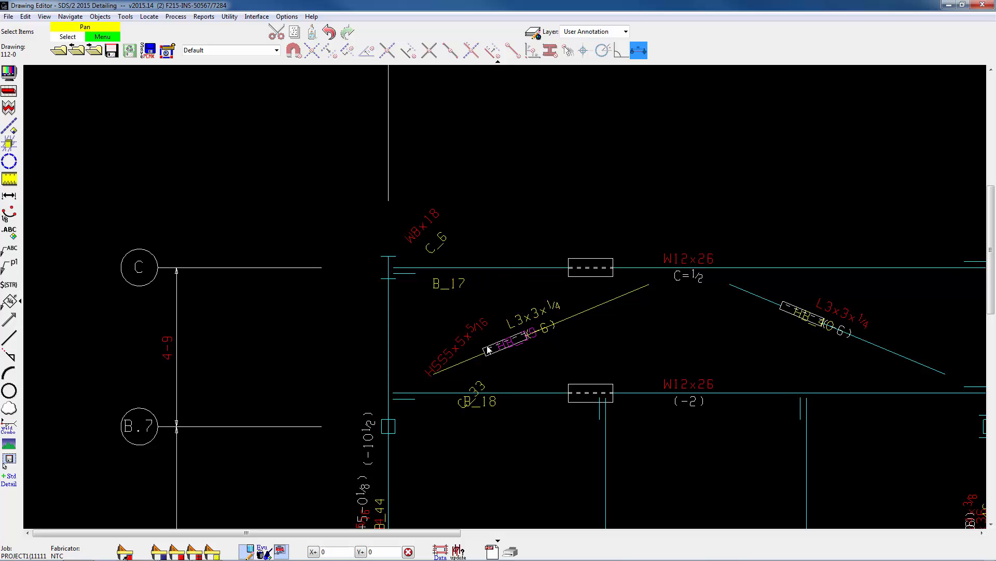
Step: Rotate column C_6's piecemark and section size to -45 degrees and move both labels to the upper left of the column
{"action": "middle_click_drag", "start_coordinate": [452, 159], "coordinate": [446, 67]}
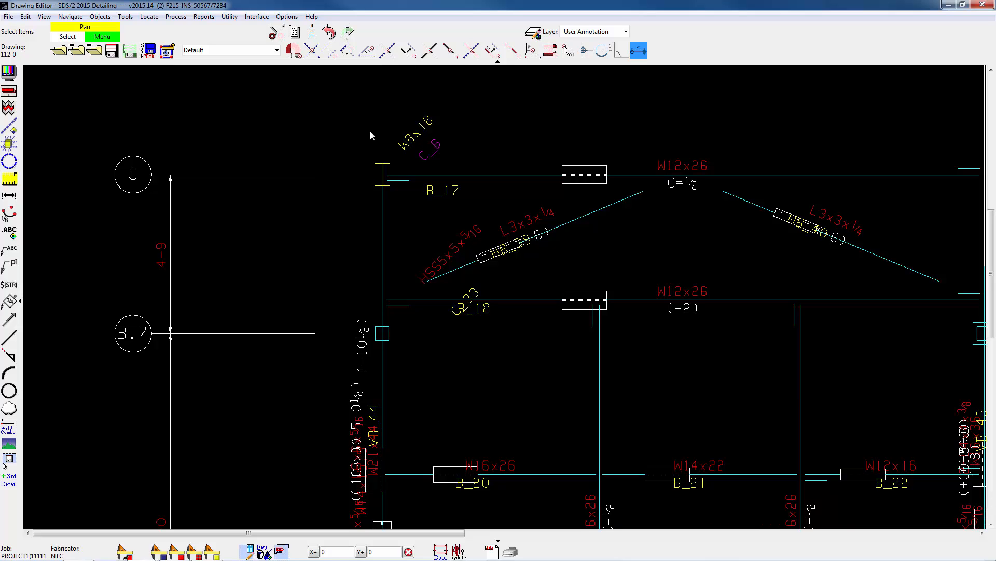
{"action": "double_click", "coordinate": [405, 139]}
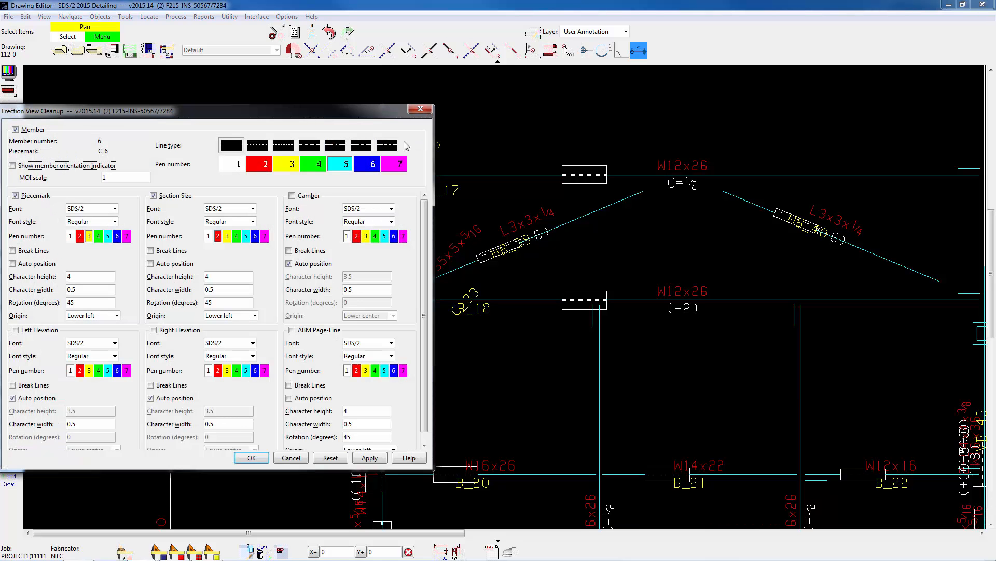
{"action": "mouse_move", "coordinate": [306, 110]}
{"action": "left_mouse_down"}
{"action": "mouse_move", "coordinate": [740, 56]}
{"action": "mouse_move", "coordinate": [726, 56]}
{"action": "mouse_move", "coordinate": [806, 59]}
{"action": "left_mouse_up"}
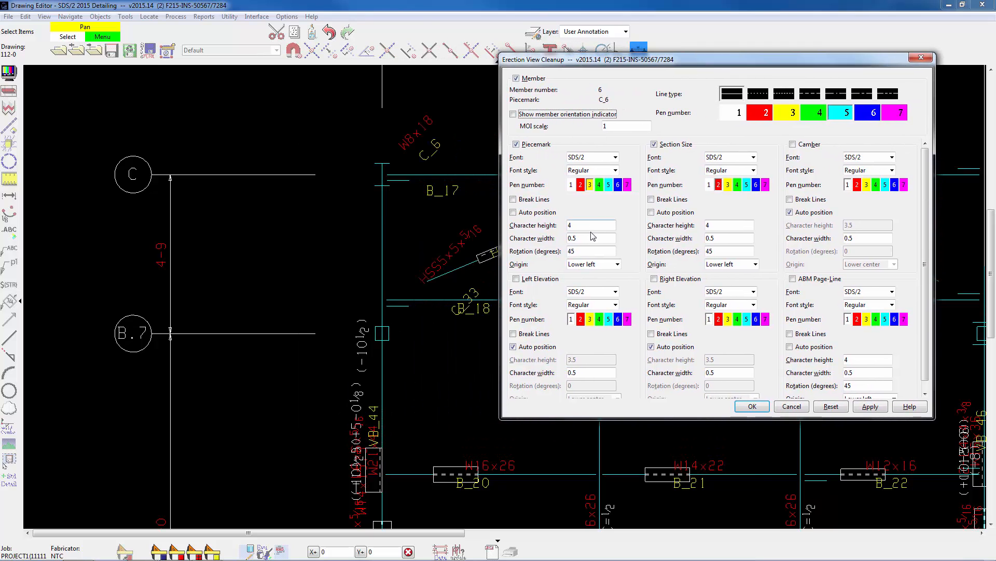
{"action": "left_click", "coordinate": [587, 250]}
{"action": "left_click_drag", "start_coordinate": [582, 253], "coordinate": [562, 255]}
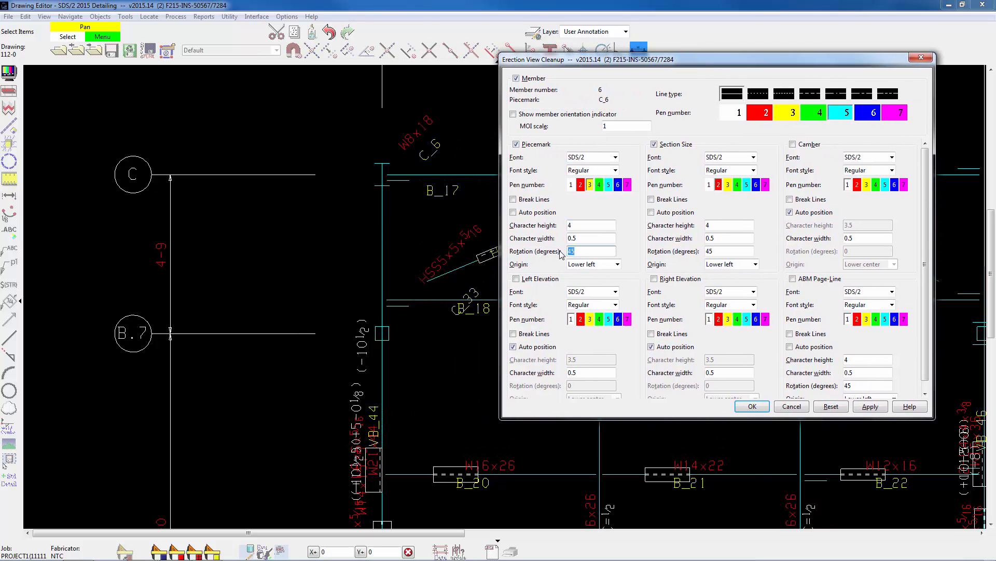
{"action": "type", "text": "-"}
{"action": "left_click", "coordinate": [707, 251]}
{"action": "type", "text": "-"}
{"action": "left_click", "coordinate": [870, 407]}
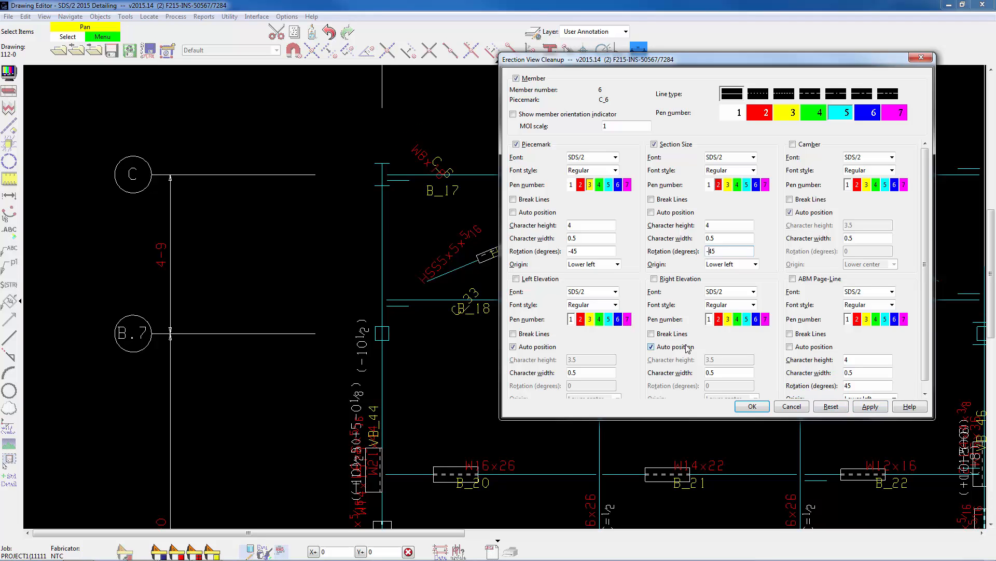
{"action": "key", "text": "Return"}
{"action": "left_click_drag", "start_coordinate": [421, 156], "coordinate": [332, 128]}
Step: Examine the labels around grids C and B.7 and the member orientation indicator on beam B_17
{"action": "scroll", "coordinate": [448, 282], "scroll_direction": "down", "scroll_amount": 2}
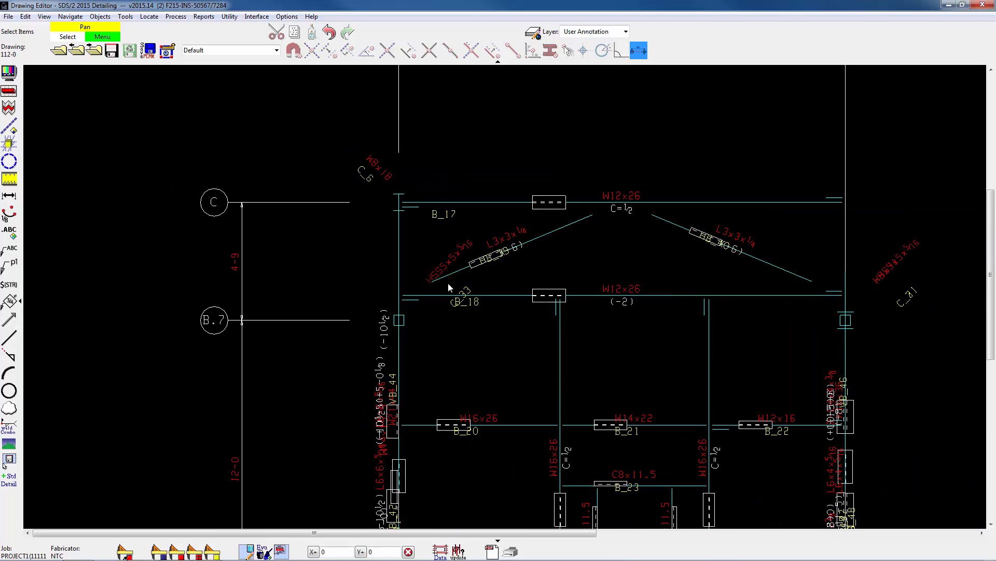
{"action": "mouse_move", "coordinate": [447, 292]}
{"action": "middle_mouse_down"}
{"action": "mouse_move", "coordinate": [386, 247]}
{"action": "mouse_move", "coordinate": [356, 264]}
{"action": "middle_mouse_up"}
{"action": "scroll", "coordinate": [356, 263], "scroll_direction": "up", "scroll_amount": 2}
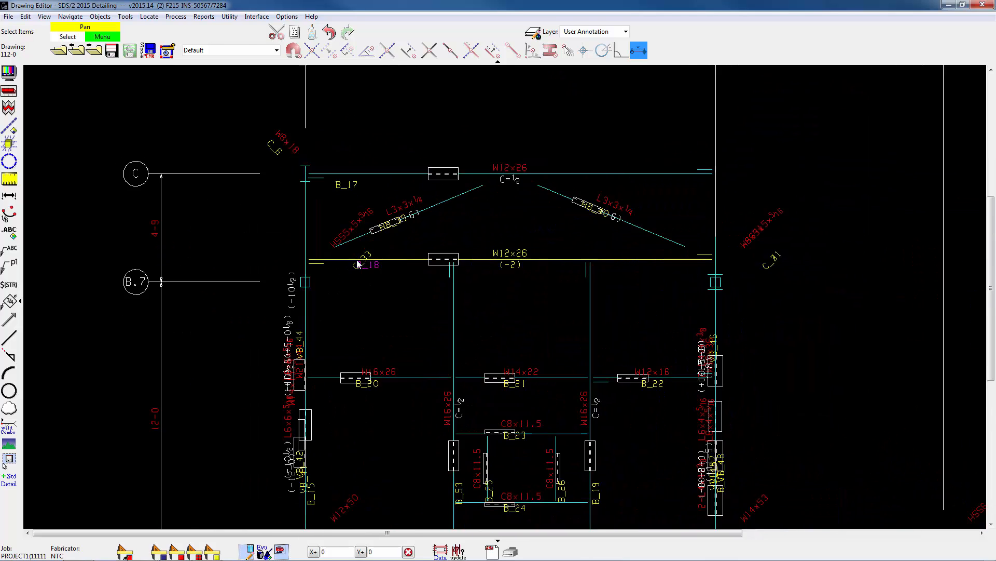
{"action": "scroll", "coordinate": [435, 285], "scroll_direction": "down", "scroll_amount": 1}
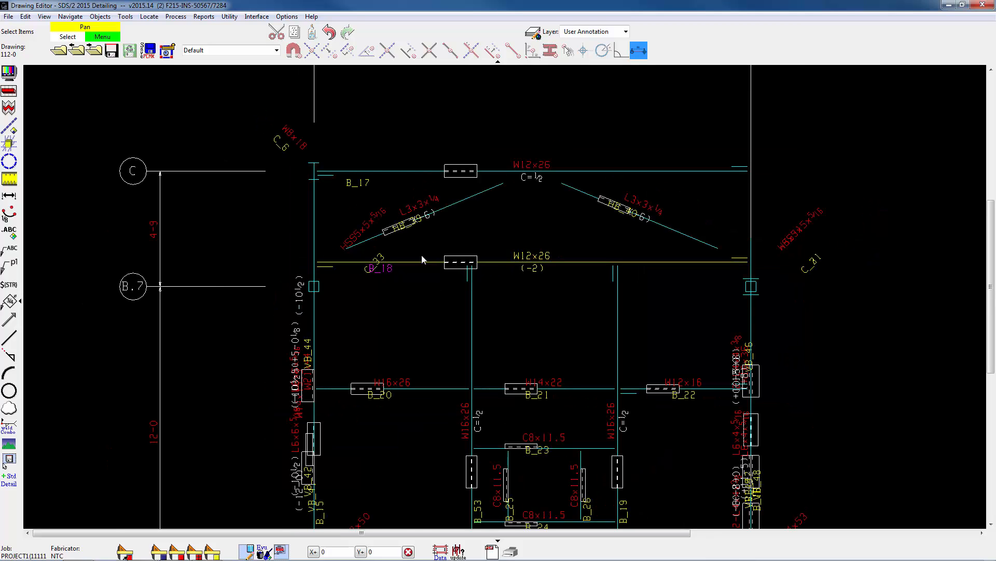
{"action": "scroll", "coordinate": [360, 247], "scroll_direction": "up", "scroll_amount": 1}
{"action": "mouse_move", "coordinate": [330, 332]}
{"action": "middle_mouse_down"}
{"action": "mouse_move", "coordinate": [514, 173]}
{"action": "mouse_move", "coordinate": [520, 193]}
{"action": "mouse_move", "coordinate": [451, 266]}
{"action": "mouse_move", "coordinate": [457, 260]}
{"action": "middle_mouse_up"}
{"action": "scroll", "coordinate": [521, 193], "scroll_direction": "down", "scroll_amount": 1}
{"action": "left_click", "coordinate": [534, 135]}
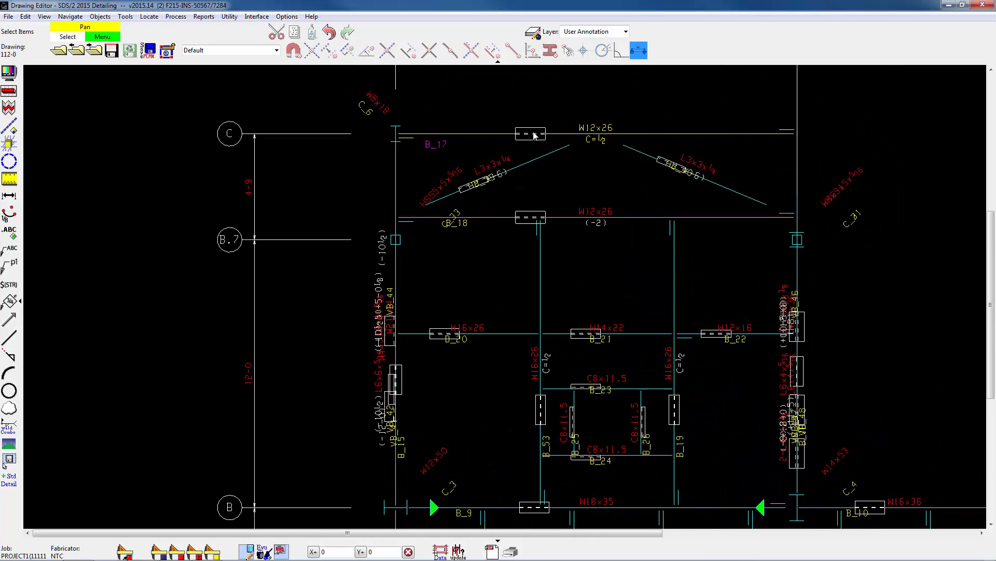
{"action": "scroll", "coordinate": [534, 136], "scroll_direction": "down", "scroll_amount": 1}
{"action": "scroll", "coordinate": [534, 134], "scroll_direction": "up", "scroll_amount": 4}
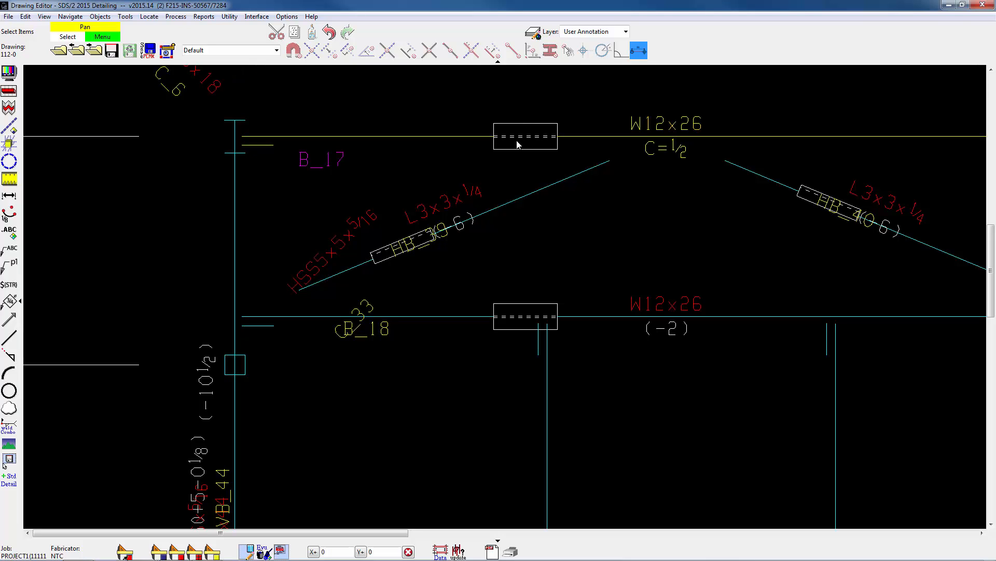
{"action": "scroll", "coordinate": [509, 157], "scroll_direction": "down", "scroll_amount": 3}
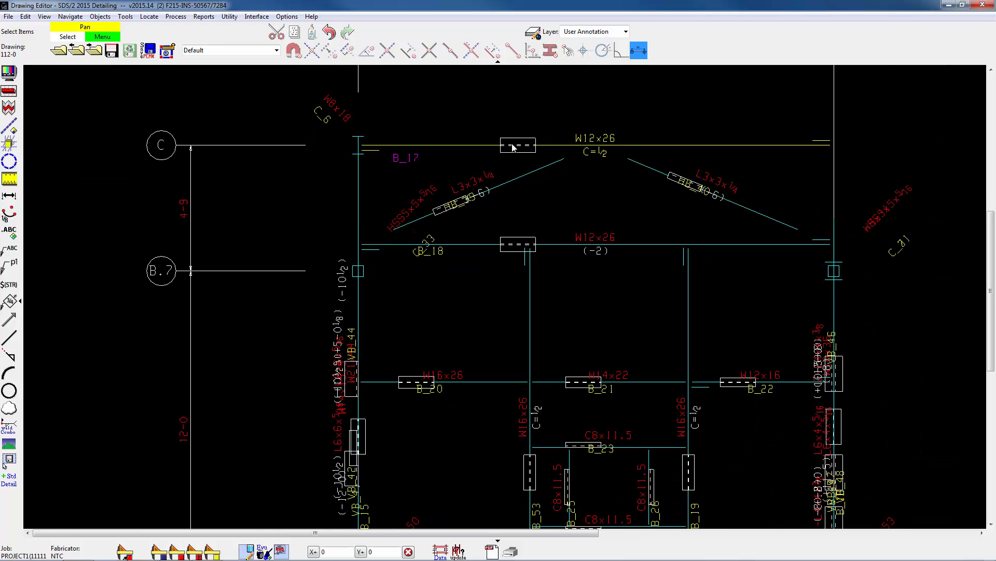
{"action": "scroll", "coordinate": [513, 151], "scroll_direction": "down", "scroll_amount": 4}
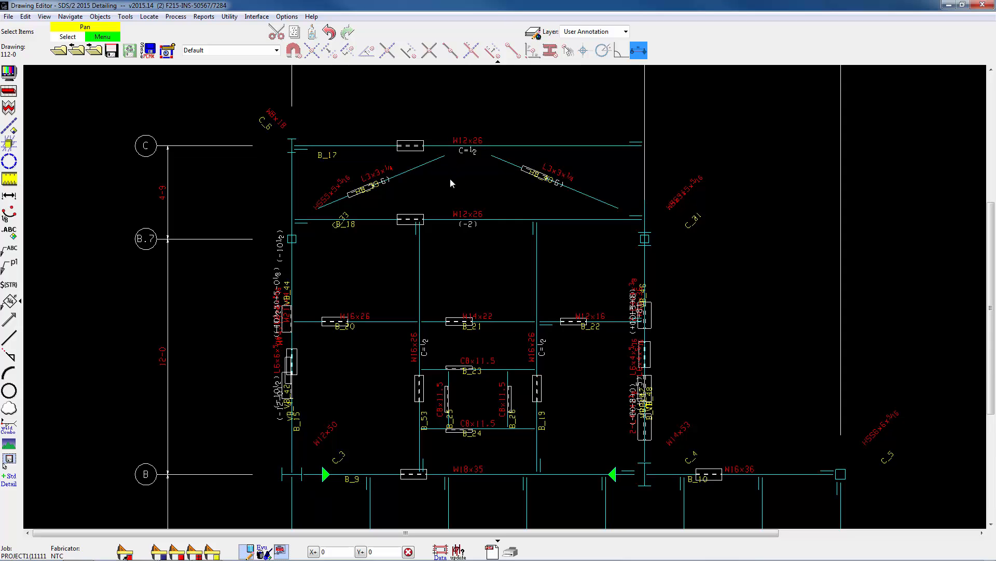
{"action": "scroll", "coordinate": [450, 179], "scroll_direction": "down", "scroll_amount": 4}
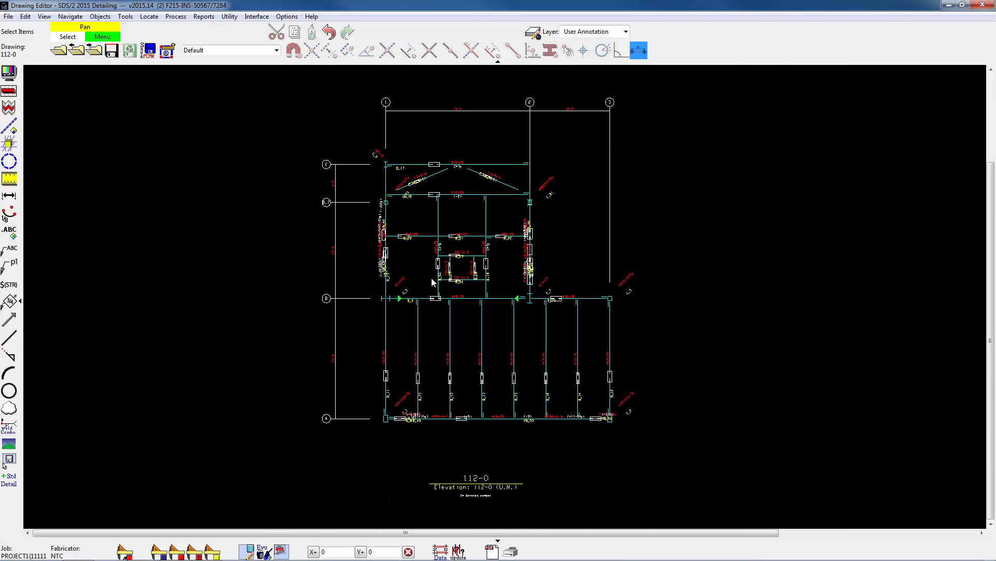
Step: Examine the member orientation indicators on the lower B_13 beams and on channel B_24, comparing them across the whole plan
{"action": "scroll", "coordinate": [436, 390], "scroll_direction": "up", "scroll_amount": 5}
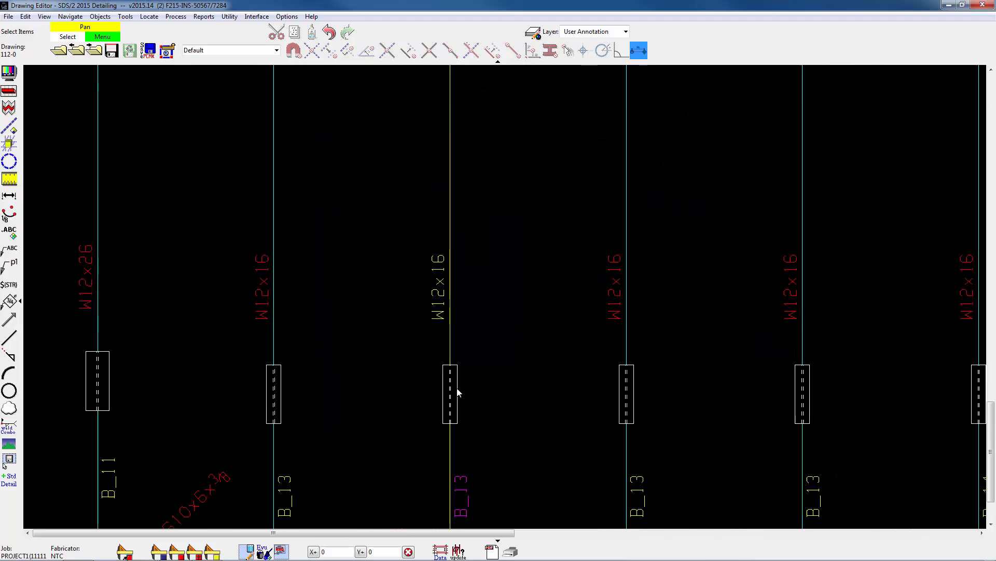
{"action": "scroll", "coordinate": [460, 375], "scroll_direction": "up", "scroll_amount": 1}
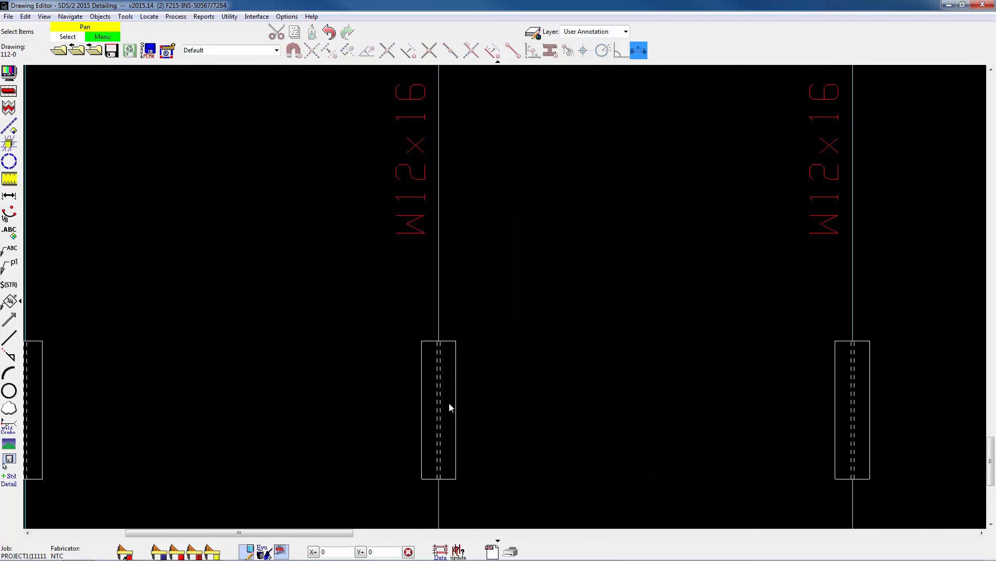
{"action": "scroll", "coordinate": [488, 207], "scroll_direction": "down", "scroll_amount": 2}
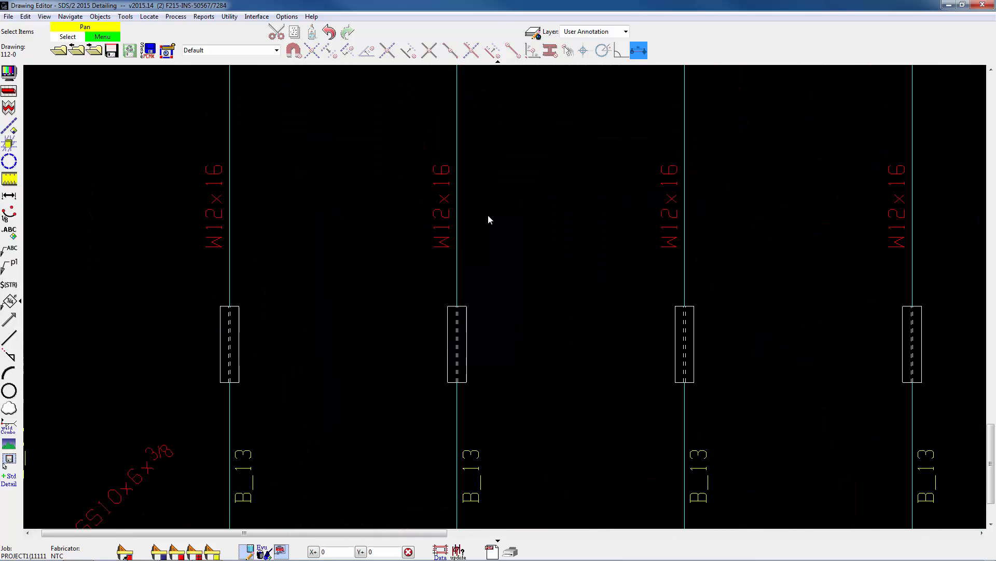
{"action": "middle_click_drag", "start_coordinate": [487, 188], "coordinate": [474, 456]}
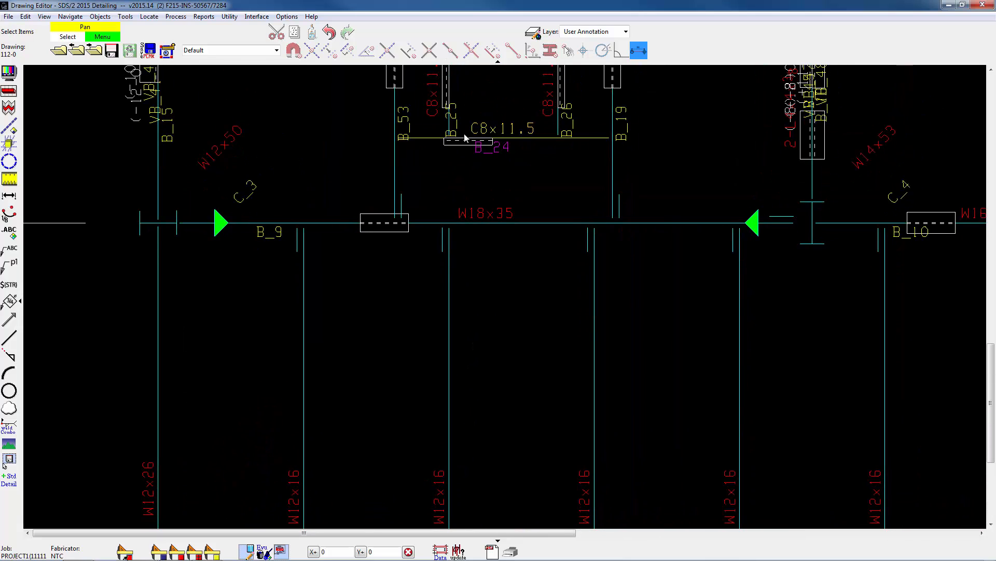
{"action": "middle_click_drag", "start_coordinate": [468, 147], "coordinate": [482, 229]}
{"action": "scroll", "coordinate": [487, 262], "scroll_direction": "up", "scroll_amount": 3}
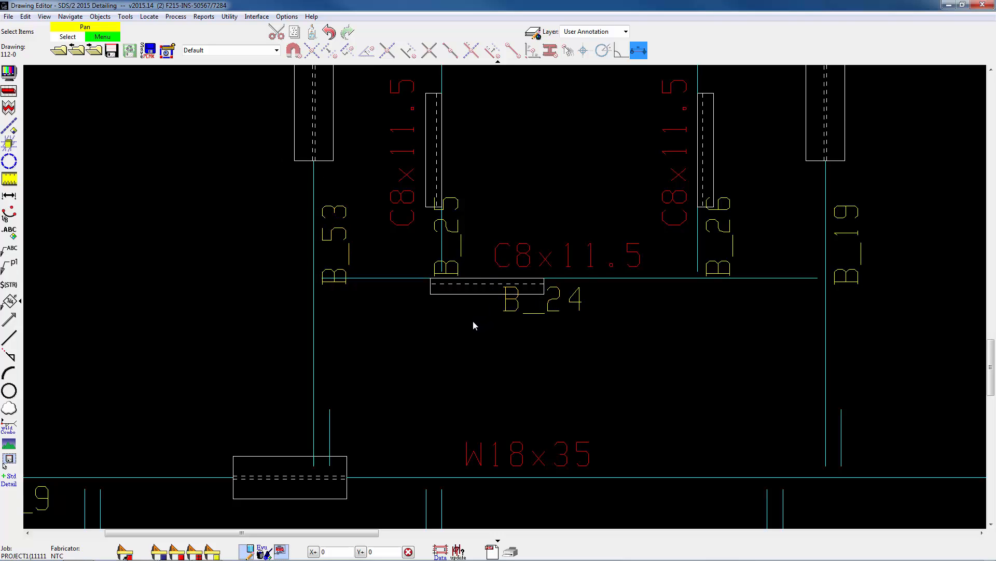
{"action": "scroll", "coordinate": [473, 326], "scroll_direction": "down", "scroll_amount": 3}
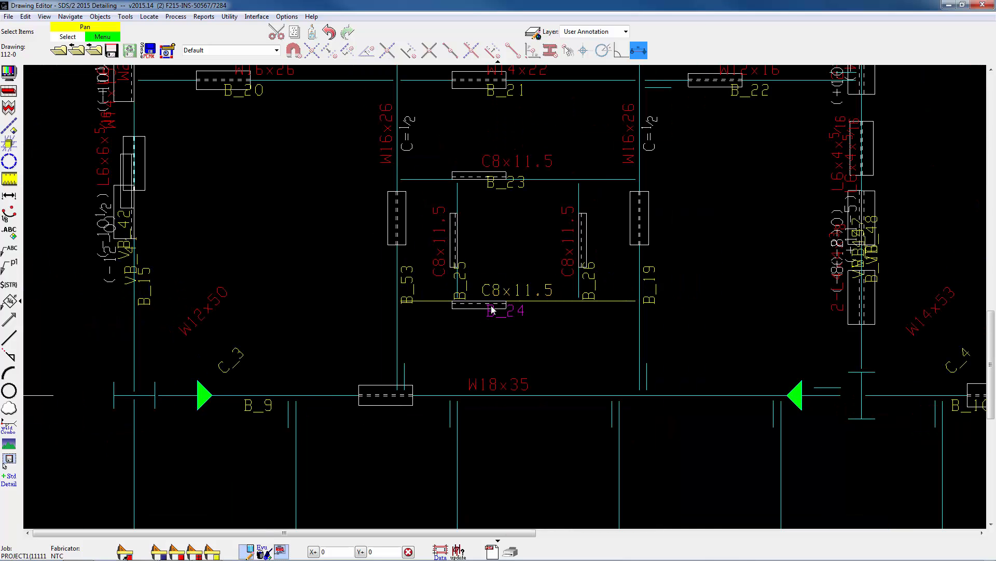
{"action": "scroll", "coordinate": [487, 305], "scroll_direction": "down", "scroll_amount": 3}
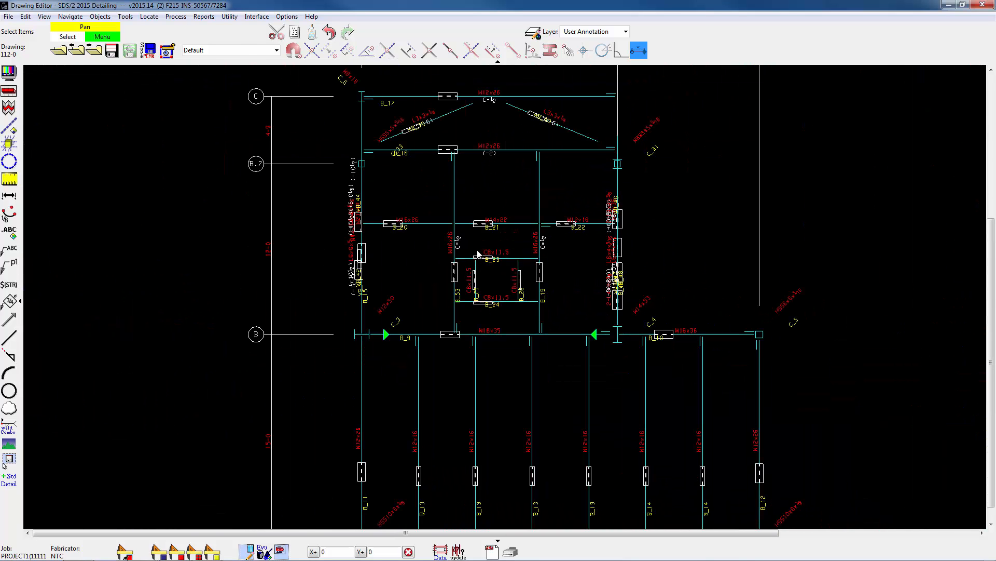
{"action": "scroll", "coordinate": [478, 248], "scroll_direction": "down", "scroll_amount": 1}
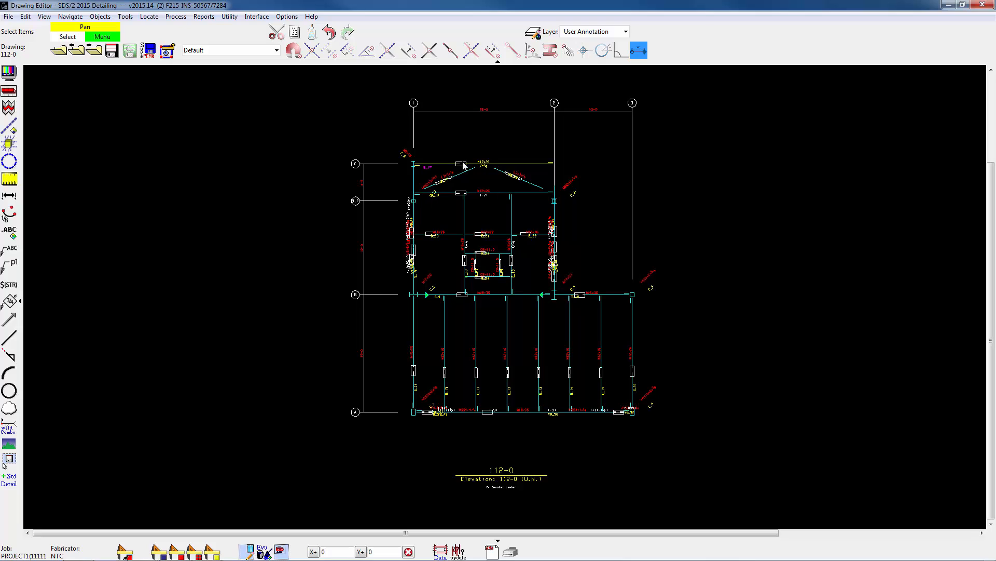
Step: Open Erection View Cleanup, clear all selected characteristics, and include every member type in the filter
{"action": "left_click", "coordinate": [263, 550]}
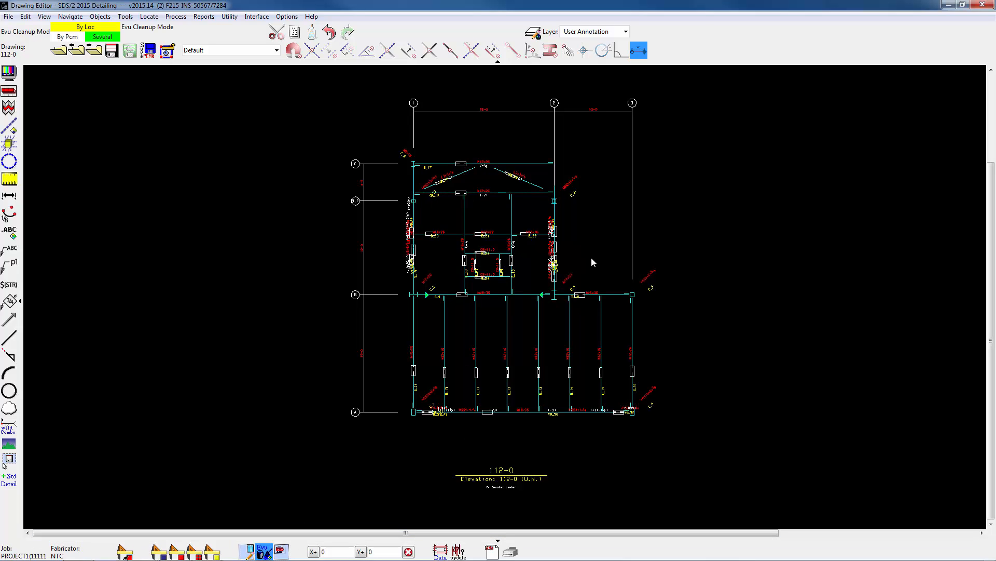
{"action": "right_click", "coordinate": [406, 228]}
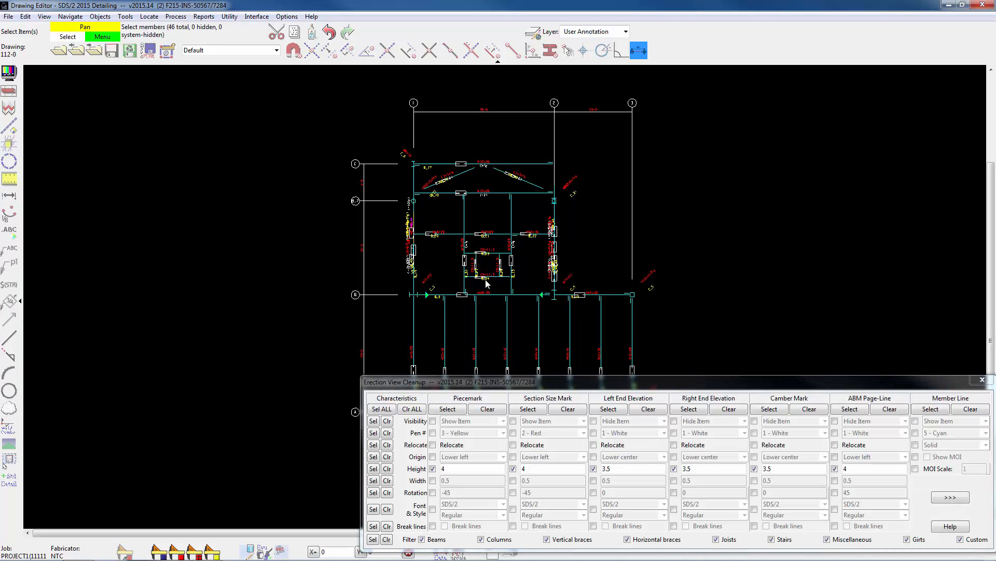
{"action": "left_click", "coordinate": [596, 381]}
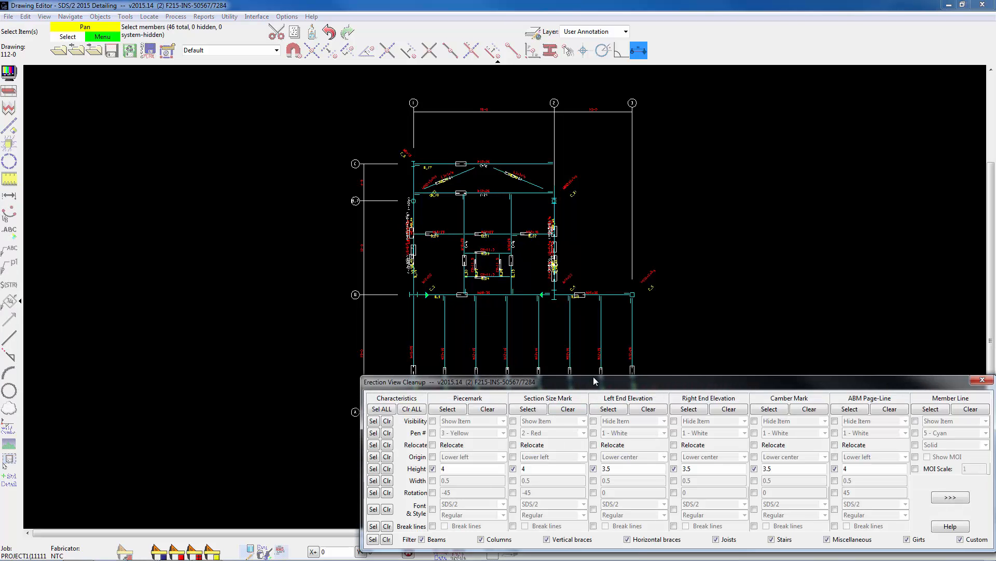
{"action": "left_click_drag", "start_coordinate": [595, 381], "coordinate": [522, 194]}
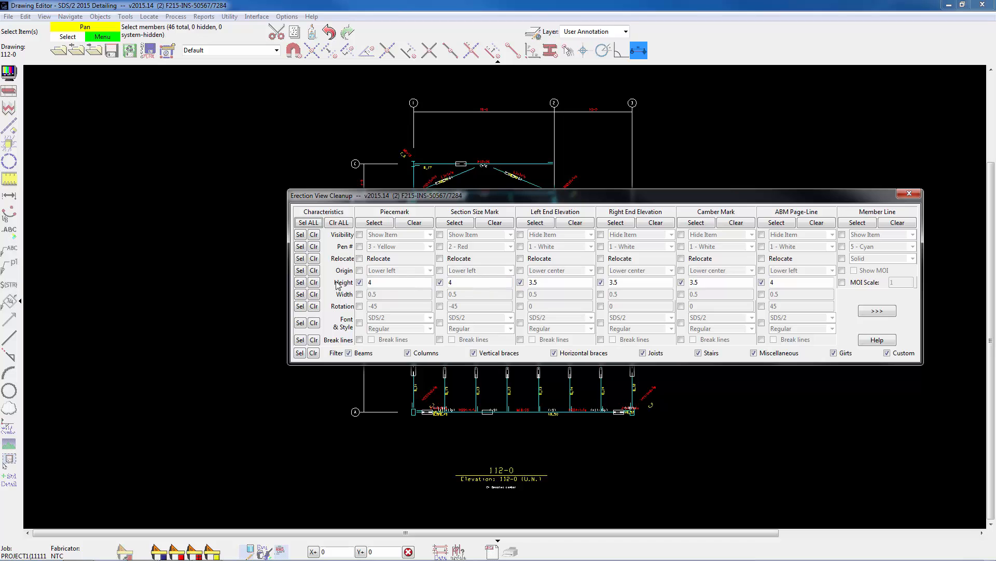
{"action": "left_click", "coordinate": [342, 223]}
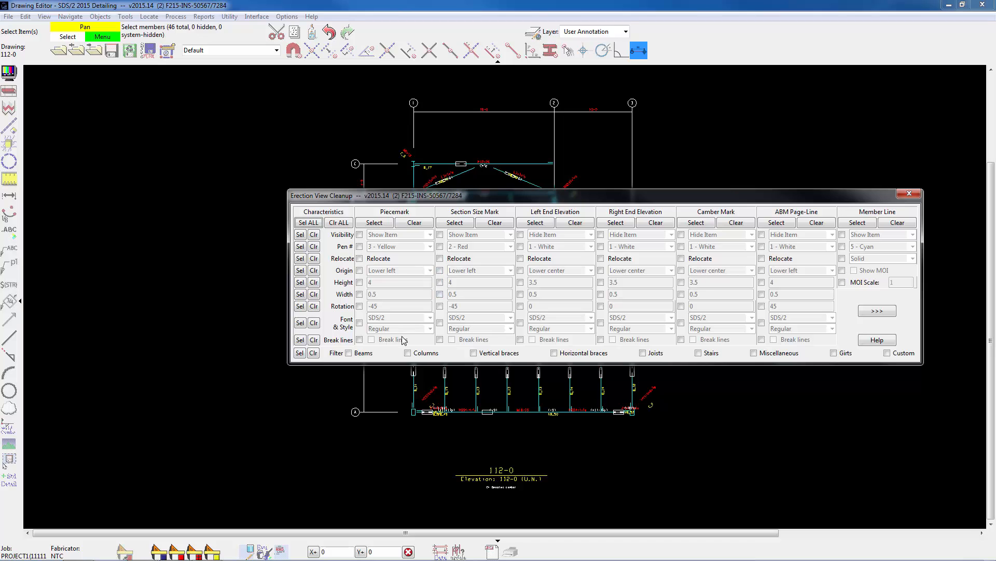
{"action": "left_click", "coordinate": [300, 353]}
Step: Turn off Show MOI for all members in the plan to hide their orientation indicators
{"action": "left_click", "coordinate": [857, 271]}
{"action": "left_click_drag", "start_coordinate": [827, 83], "coordinate": [231, 457]}
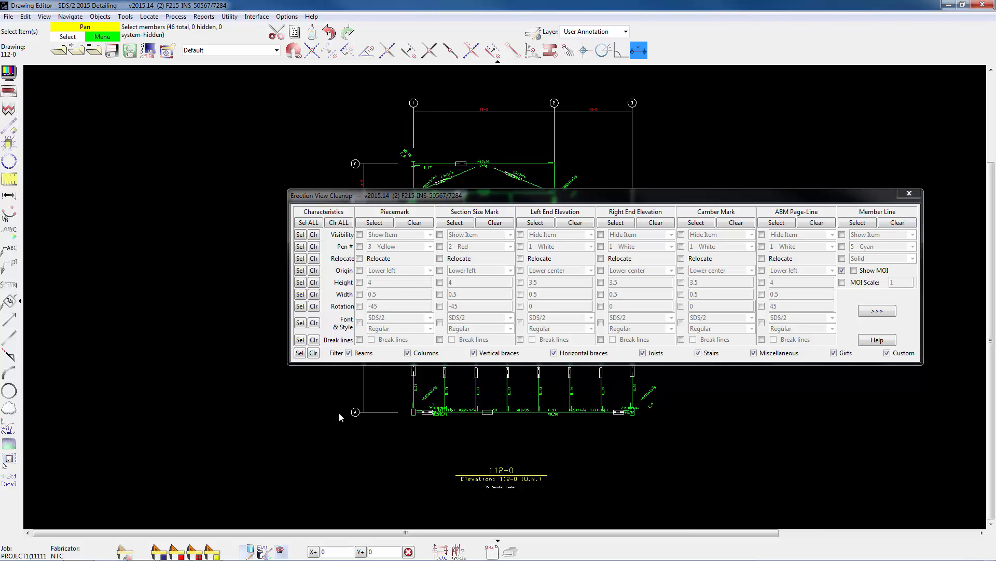
{"action": "right_click", "coordinate": [249, 176]}
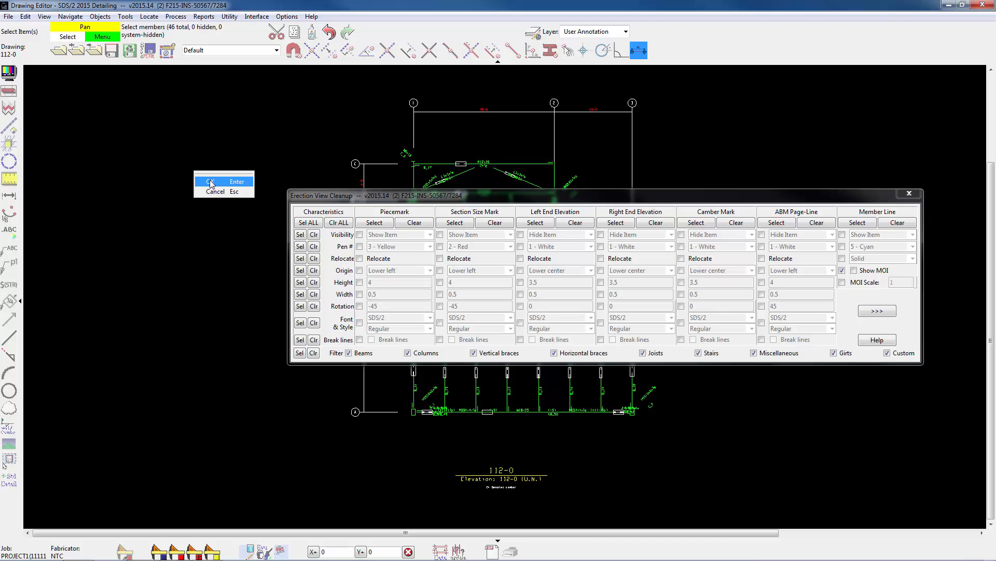
{"action": "left_click", "coordinate": [210, 182]}
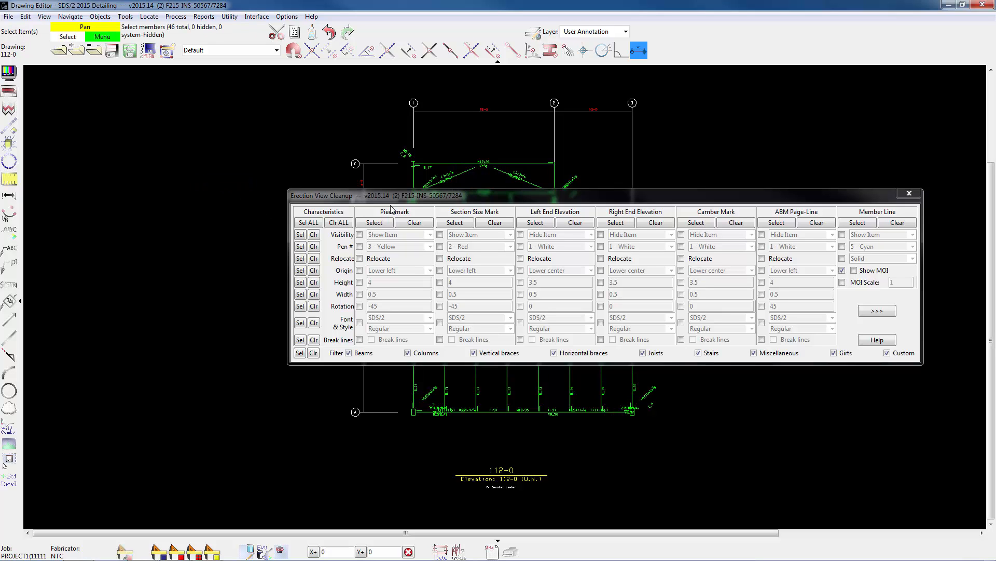
Step: Turn on Show MOI for only the four C8x11.5 channels B_23, B_24, B_25 and B_26
{"action": "left_click_drag", "start_coordinate": [727, 196], "coordinate": [648, 399]}
{"action": "scroll", "coordinate": [519, 258], "scroll_direction": "up", "scroll_amount": 1}
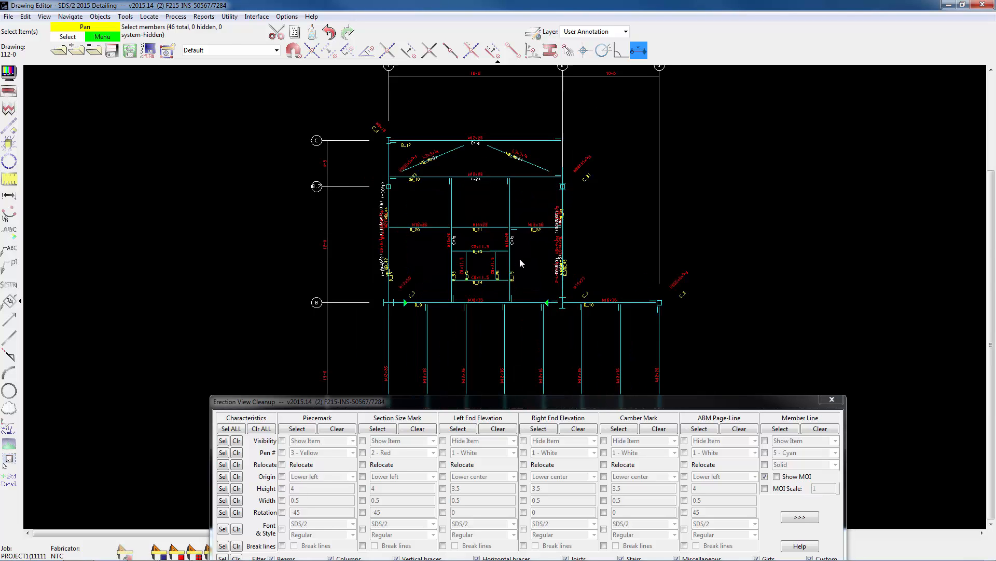
{"action": "scroll", "coordinate": [519, 260], "scroll_direction": "up", "scroll_amount": 5}
{"action": "middle_click_drag", "start_coordinate": [533, 240], "coordinate": [712, 96]}
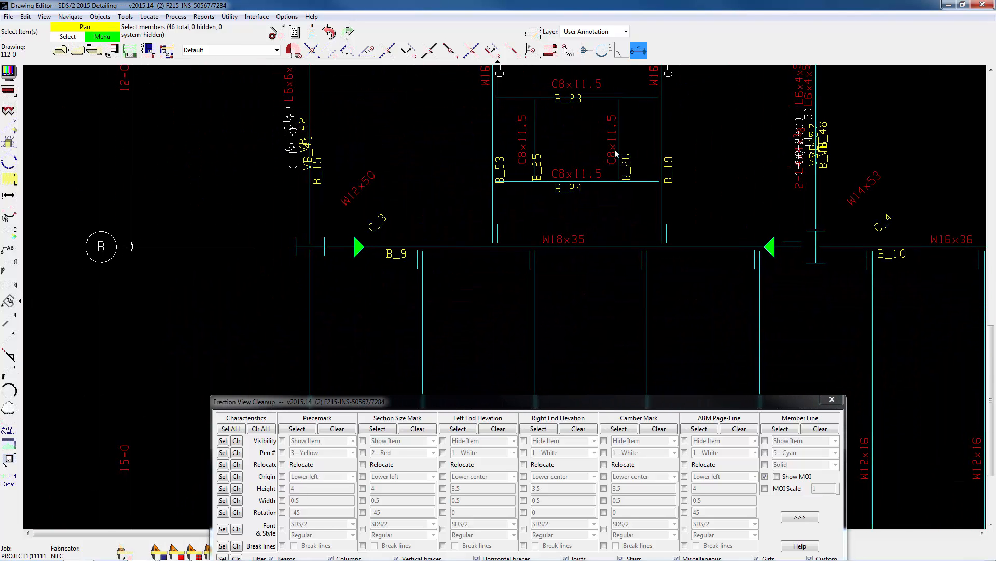
{"action": "middle_click_drag", "start_coordinate": [599, 176], "coordinate": [596, 225]}
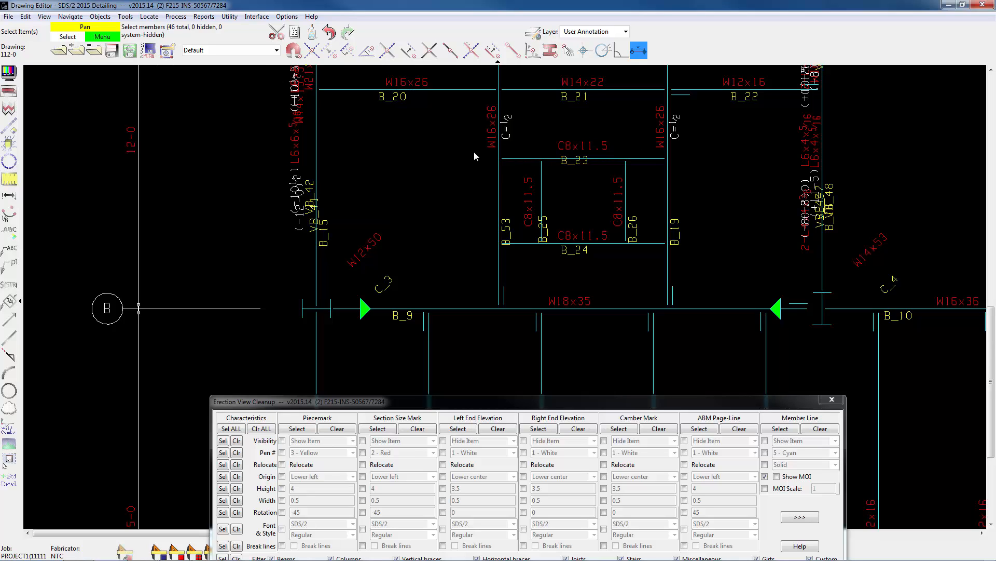
{"action": "left_click_drag", "start_coordinate": [488, 157], "coordinate": [699, 259]}
{"action": "left_click_drag", "start_coordinate": [462, 144], "coordinate": [726, 258]}
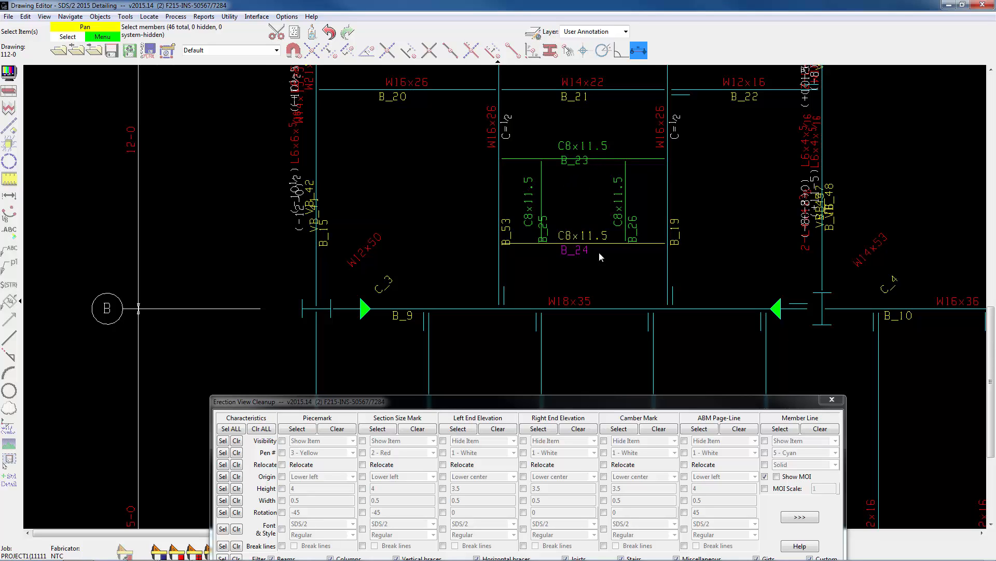
{"action": "left_click", "coordinate": [777, 476]}
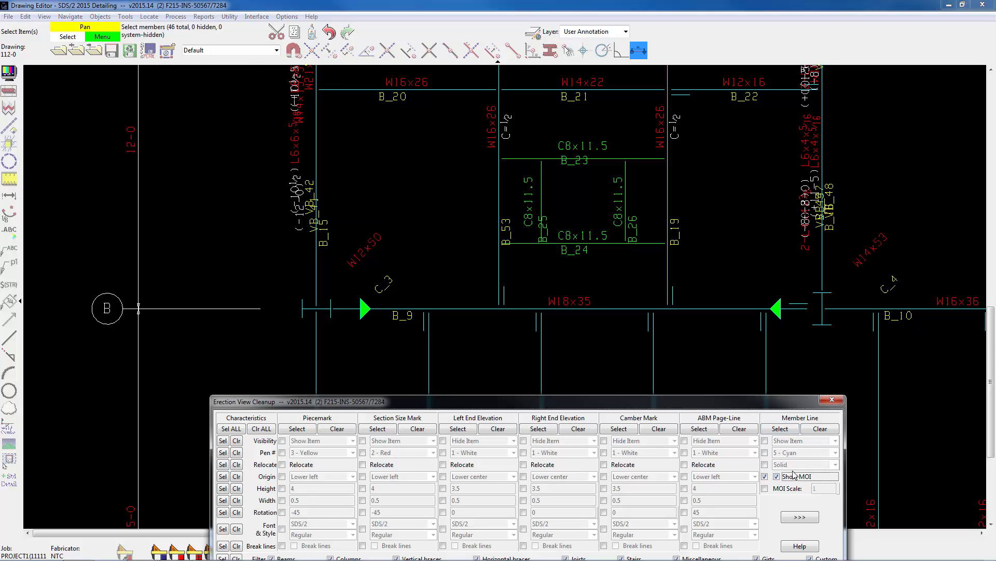
{"action": "right_click", "coordinate": [732, 196]}
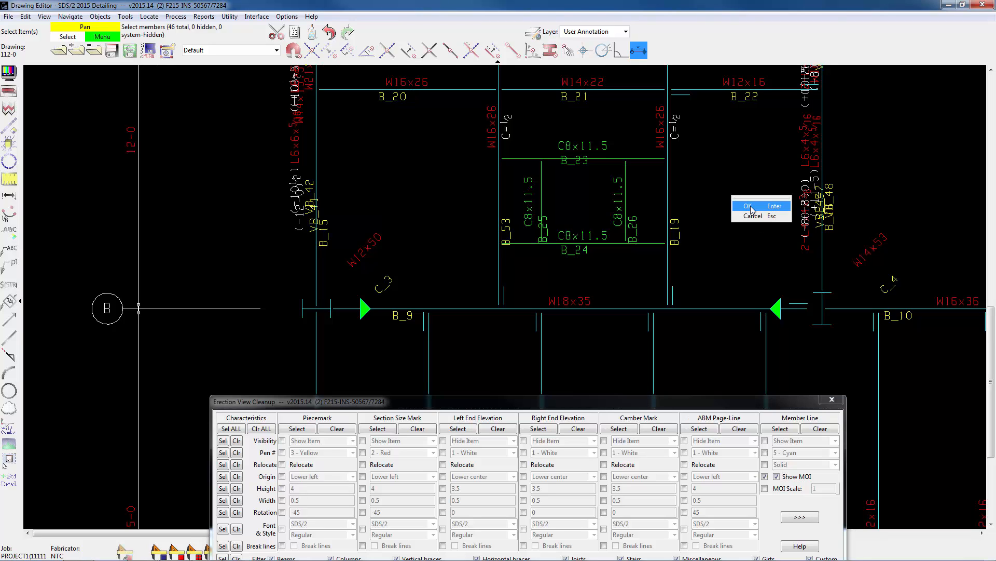
{"action": "left_click", "coordinate": [750, 208]}
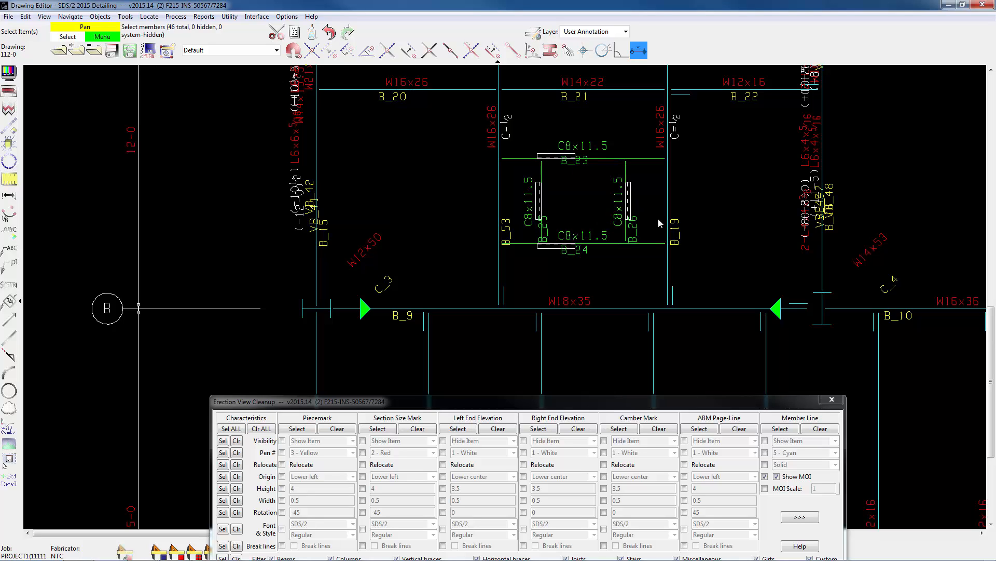
Step: Set the MOI scale of the four C8x11.5 channels to 0.75 and leave the erection view cleanup
{"action": "left_click", "coordinate": [765, 489]}
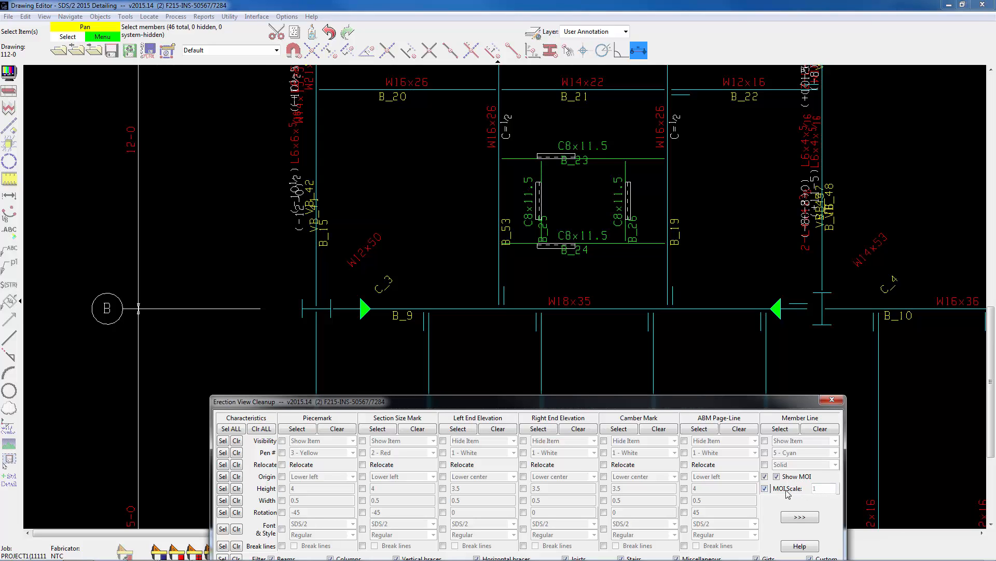
{"action": "left_click", "coordinate": [767, 488]}
{"action": "left_click", "coordinate": [766, 488]}
{"action": "double_click", "coordinate": [829, 488]}
{"action": "right_click", "coordinate": [717, 185]}
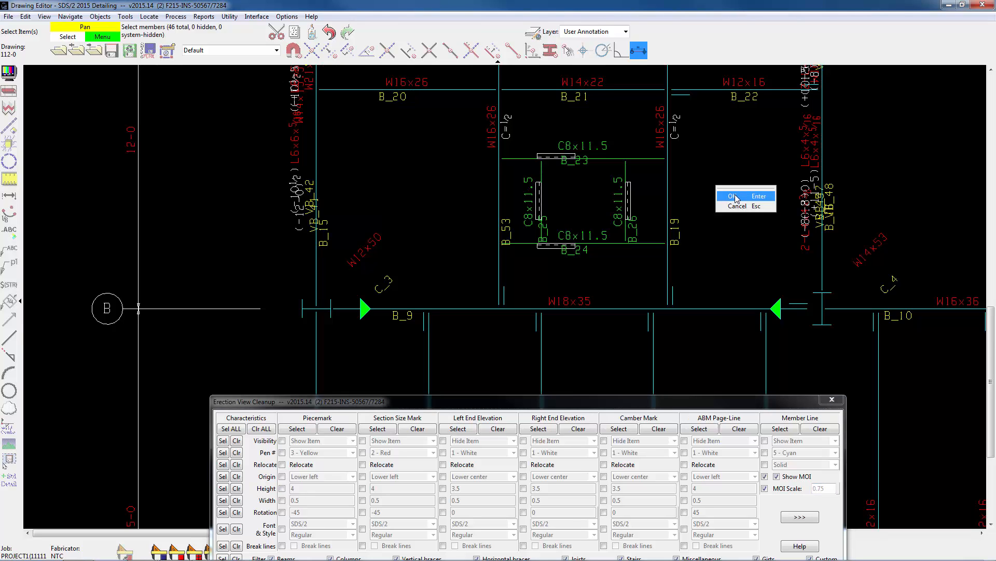
{"action": "left_click", "coordinate": [733, 196]}
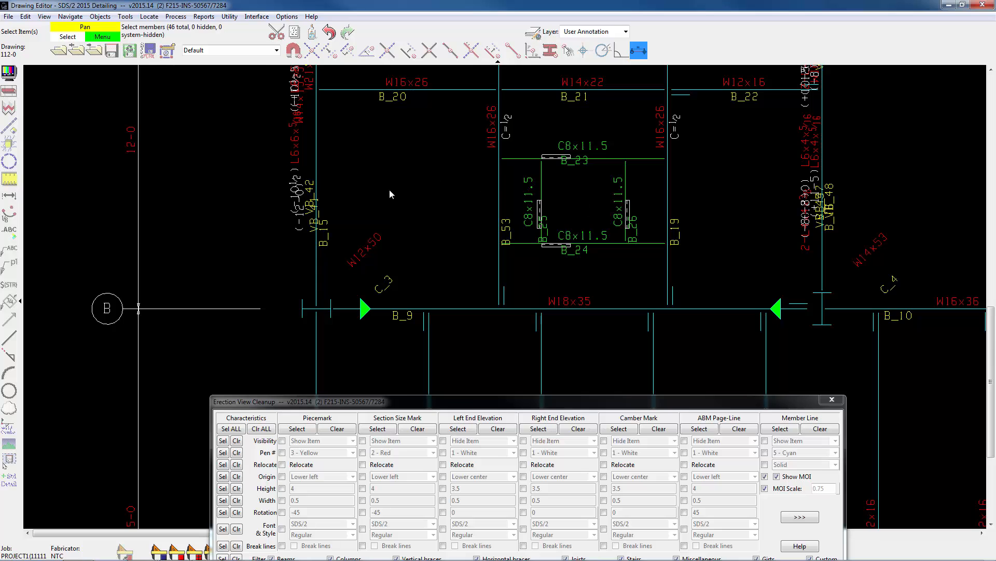
{"action": "right_click", "coordinate": [444, 187]}
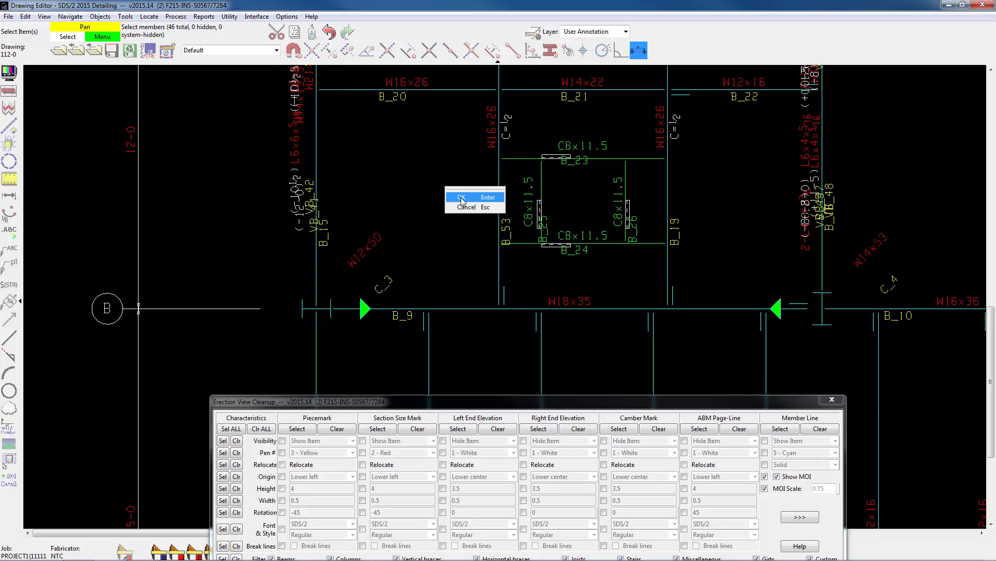
{"action": "left_click", "coordinate": [469, 207]}
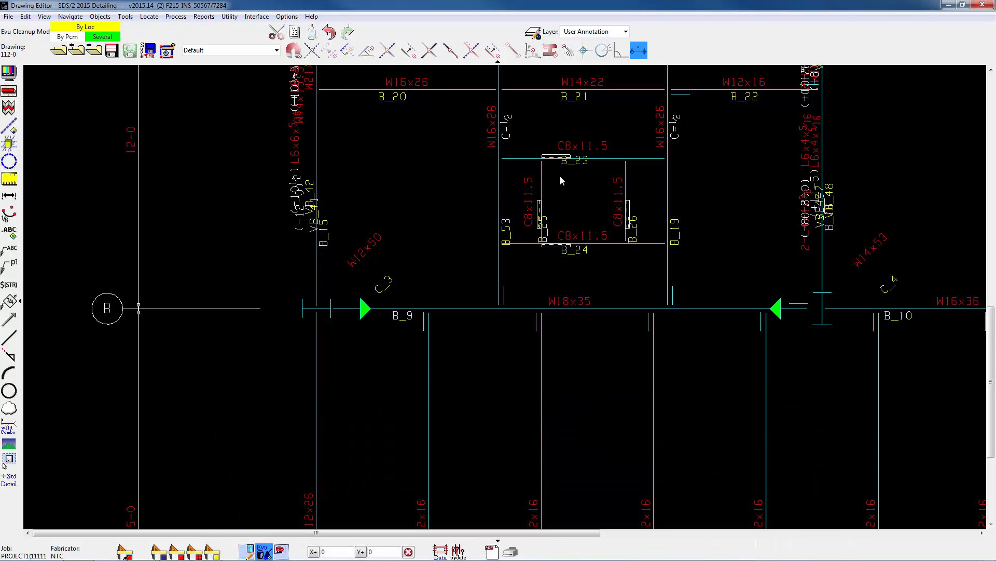
Step: Spread channel B_23's piecemark and section size to its left and right ends above the line and centre its orientation indicator
{"action": "scroll", "coordinate": [560, 178], "scroll_direction": "up", "scroll_amount": 5}
{"action": "scroll", "coordinate": [562, 158], "scroll_direction": "up", "scroll_amount": 1}
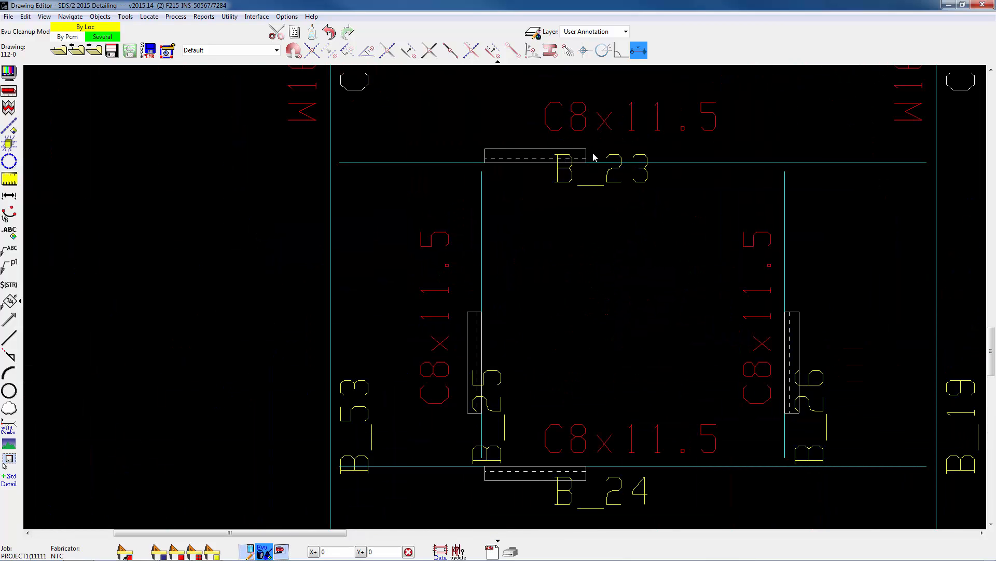
{"action": "scroll", "coordinate": [576, 181], "scroll_direction": "up", "scroll_amount": 1}
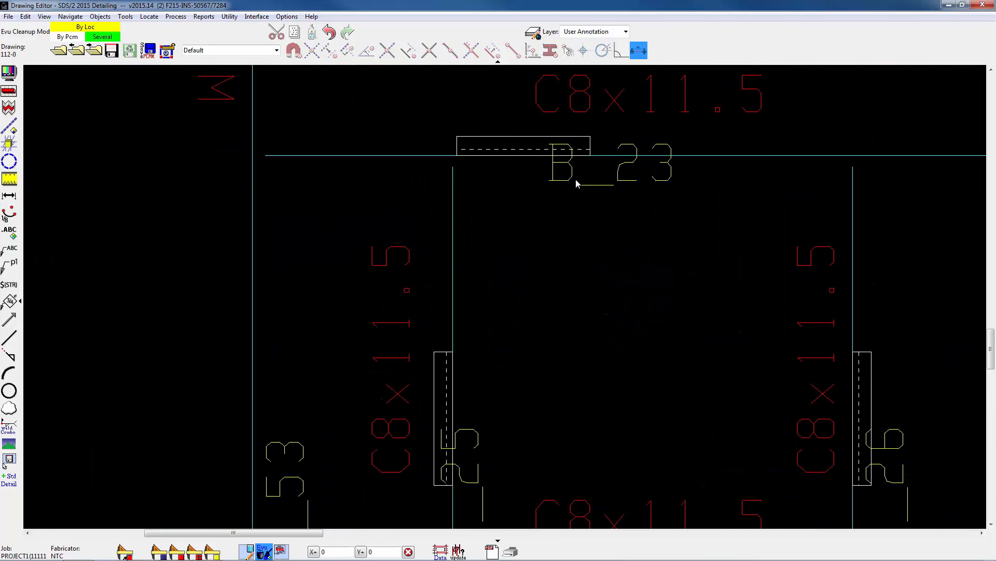
{"action": "middle_click", "coordinate": [557, 185]}
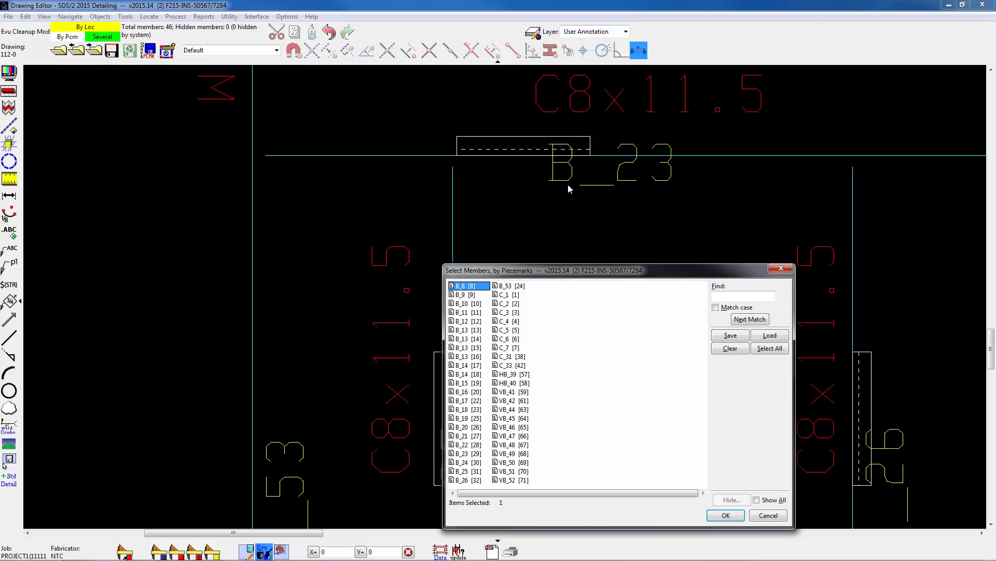
{"action": "key", "text": "Return"}
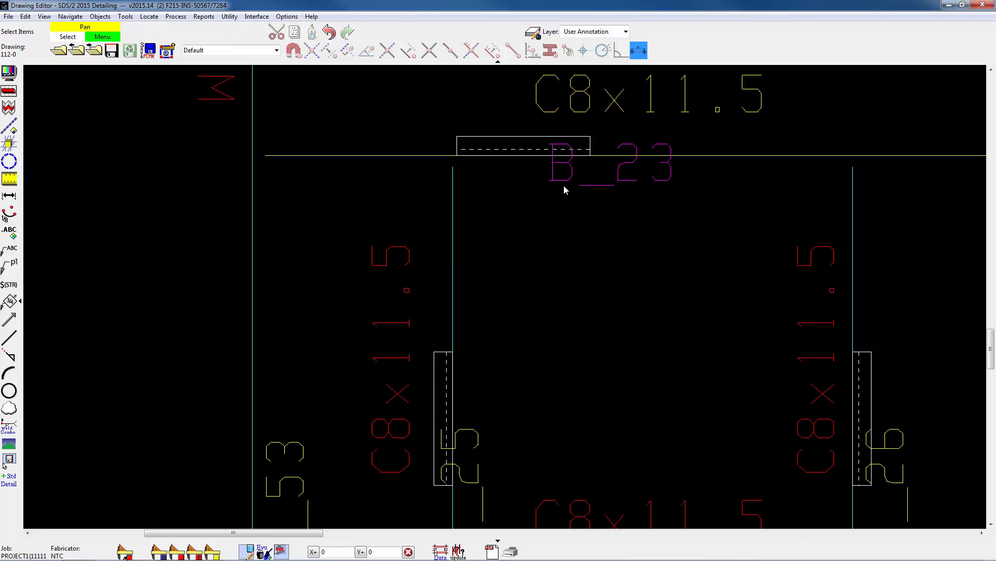
{"action": "left_click_drag", "start_coordinate": [560, 185], "coordinate": [294, 135]}
{"action": "left_click_drag", "start_coordinate": [644, 96], "coordinate": [863, 123]}
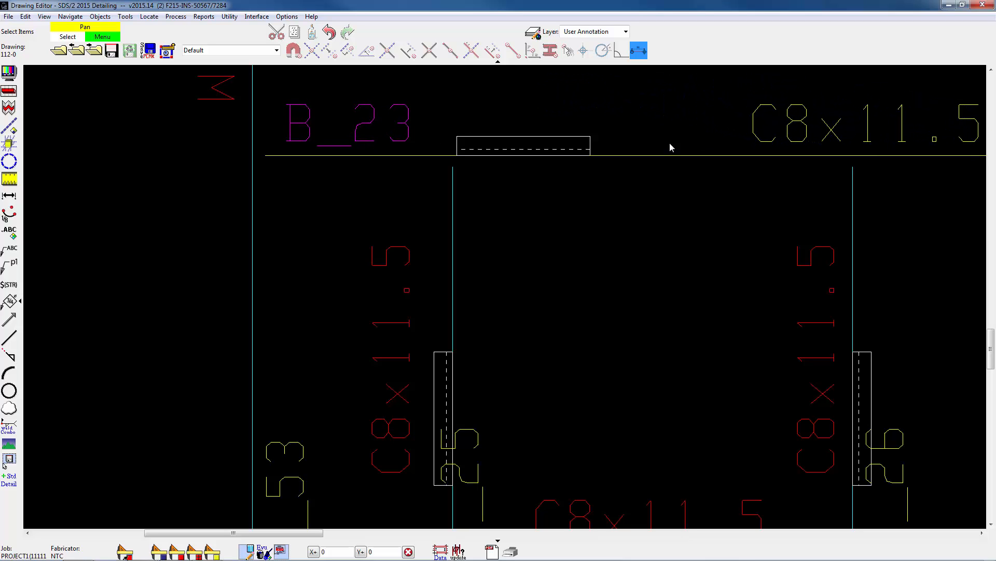
{"action": "mouse_move", "coordinate": [573, 139]}
{"action": "left_mouse_down"}
{"action": "mouse_move", "coordinate": [643, 140]}
{"action": "mouse_move", "coordinate": [619, 139]}
{"action": "mouse_move", "coordinate": [632, 139]}
{"action": "left_mouse_up"}
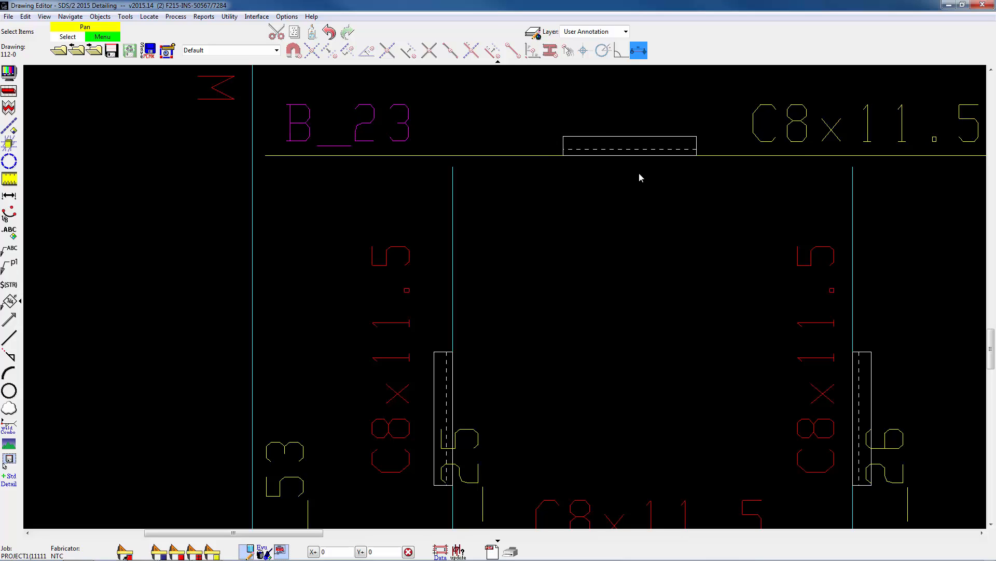
Step: Move B_53's piecemark below channel B_24, then shift B_24's piecemark to its left end and centre its orientation indicator
{"action": "scroll", "coordinate": [611, 248], "scroll_direction": "down", "scroll_amount": 3}
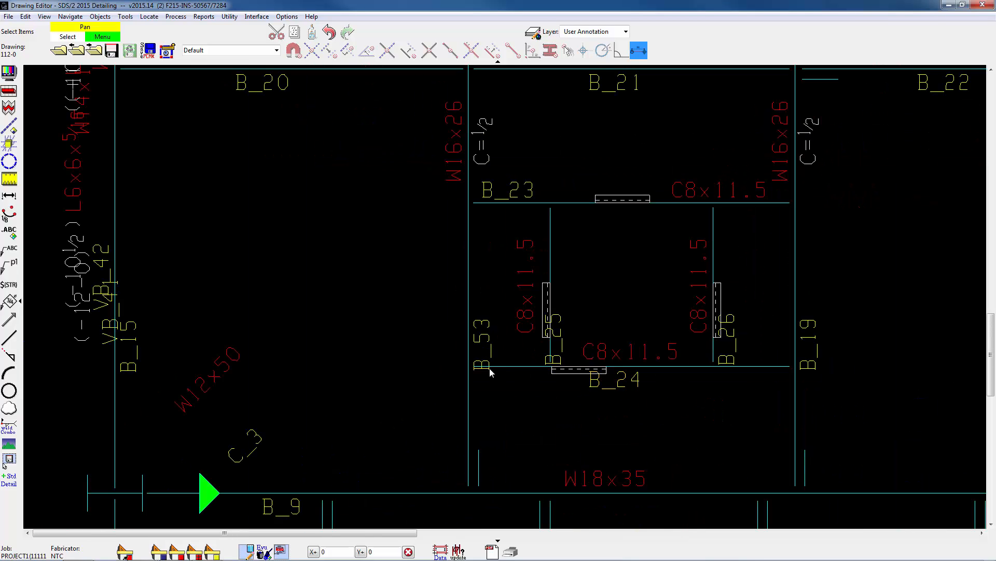
{"action": "left_click_drag", "start_coordinate": [495, 373], "coordinate": [501, 441]}
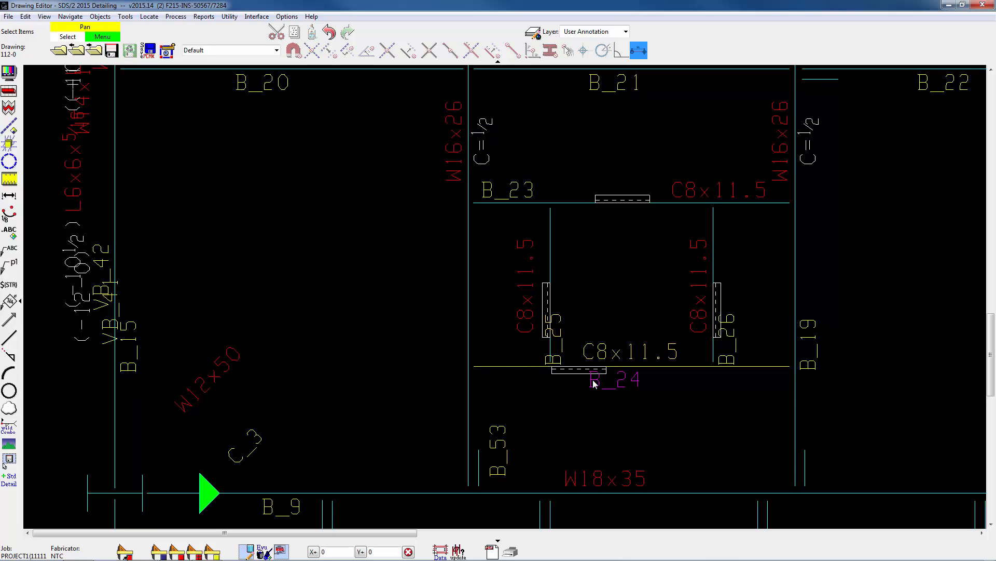
{"action": "left_click_drag", "start_coordinate": [594, 382], "coordinate": [496, 389]}
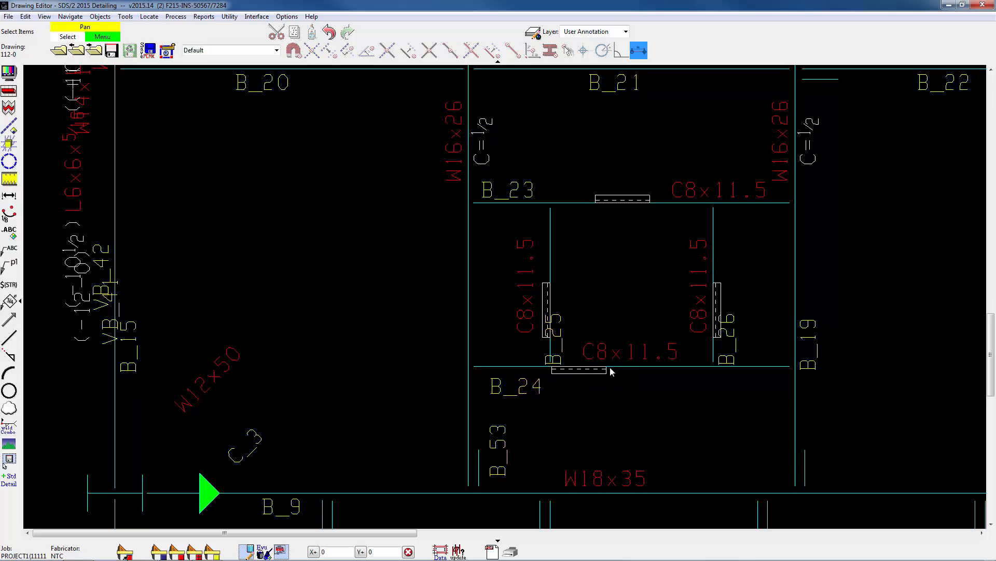
{"action": "left_click_drag", "start_coordinate": [634, 352], "coordinate": [640, 375]}
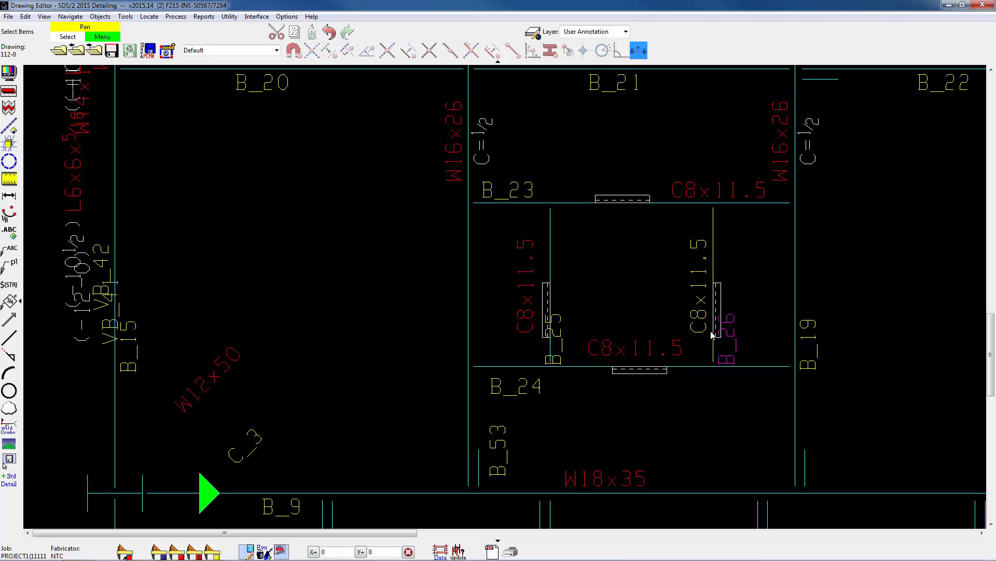
Step: Move B_19's piecemark down near grid B and shift the B_25 and B_26 piecemarks right, clear of their channel lines
{"action": "left_click_drag", "start_coordinate": [814, 351], "coordinate": [829, 454]}
{"action": "left_click_drag", "start_coordinate": [737, 357], "coordinate": [752, 348]}
{"action": "left_click_drag", "start_coordinate": [562, 353], "coordinate": [576, 344]}
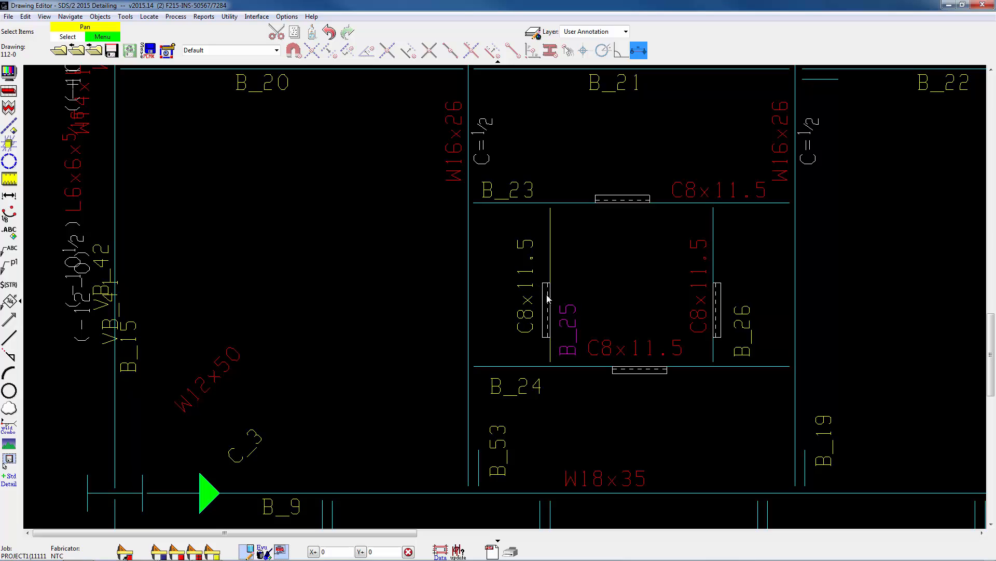
Step: Move the B_25 and B_26 orientation indicators and section sizes up along their channels and place B_23's piecemark below its line
{"action": "left_click_drag", "start_coordinate": [547, 297], "coordinate": [548, 258]}
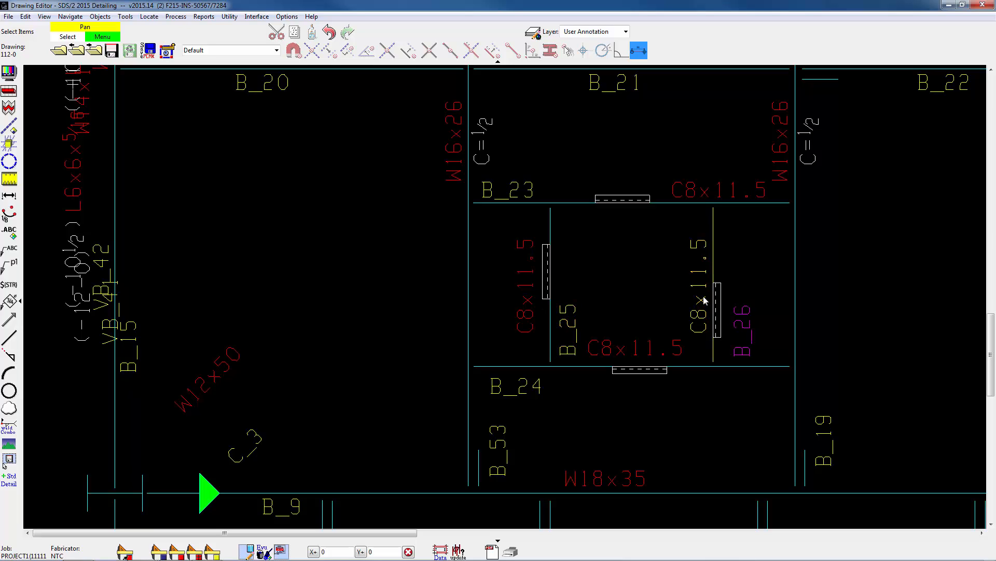
{"action": "left_click_drag", "start_coordinate": [704, 300], "coordinate": [719, 259]}
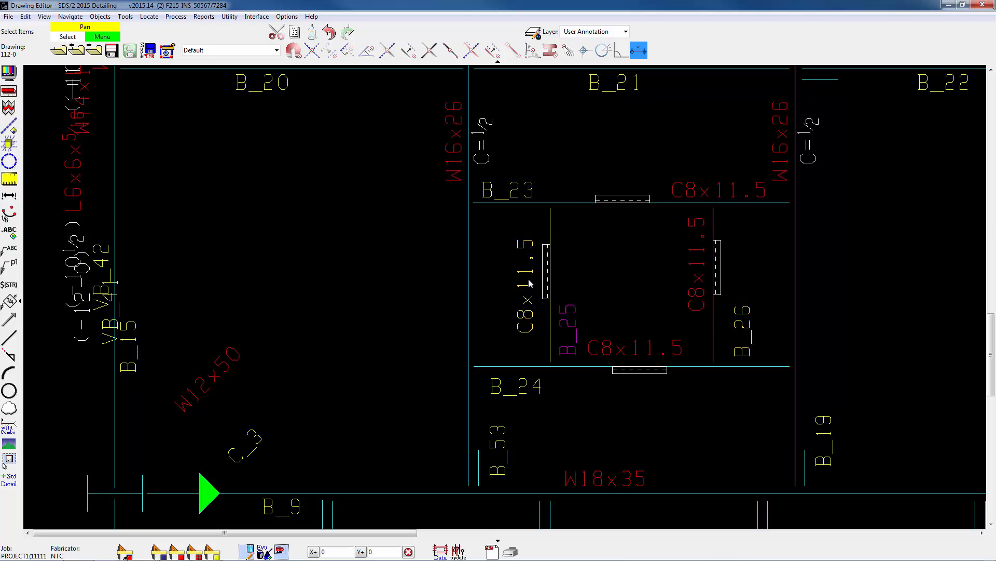
{"action": "mouse_move", "coordinate": [530, 282]}
{"action": "left_mouse_down"}
{"action": "mouse_move", "coordinate": [529, 253]}
{"action": "mouse_move", "coordinate": [528, 284]}
{"action": "left_mouse_up"}
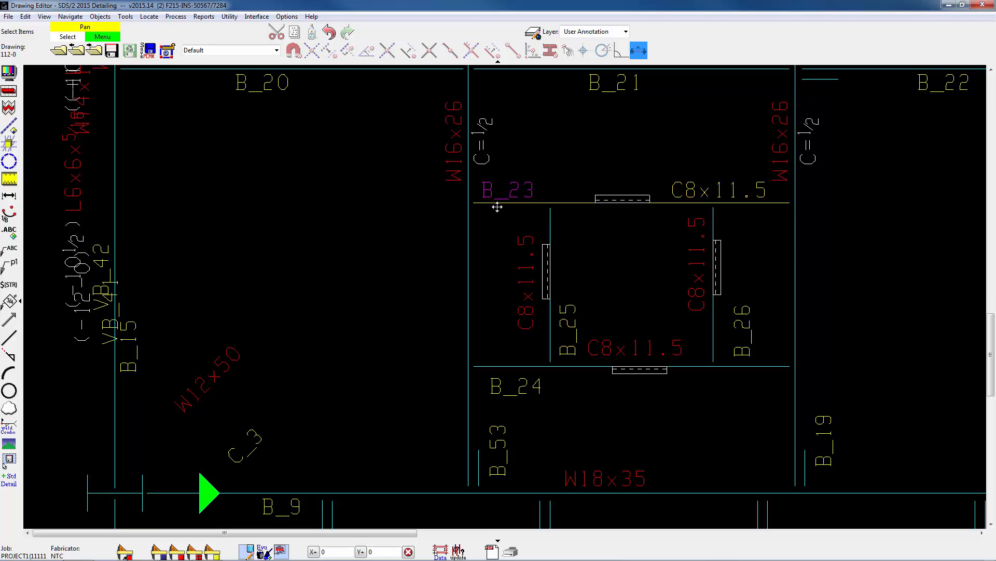
{"action": "mouse_move", "coordinate": [497, 206]}
{"action": "left_mouse_down"}
{"action": "mouse_move", "coordinate": [487, 225]}
{"action": "mouse_move", "coordinate": [503, 225]}
{"action": "left_mouse_up"}
{"action": "scroll", "coordinate": [571, 225], "scroll_direction": "down", "scroll_amount": 5}
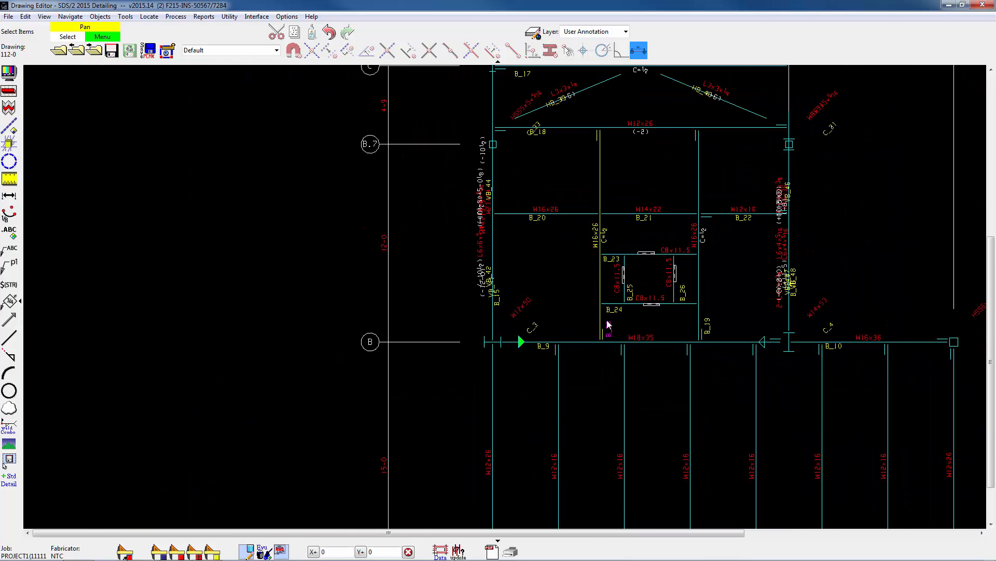
Step: Undo the removal of beam B_17 and its labels along grid C
{"action": "scroll", "coordinate": [602, 315], "scroll_direction": "down", "scroll_amount": 2}
{"action": "middle_click_drag", "start_coordinate": [603, 304], "coordinate": [559, 366]}
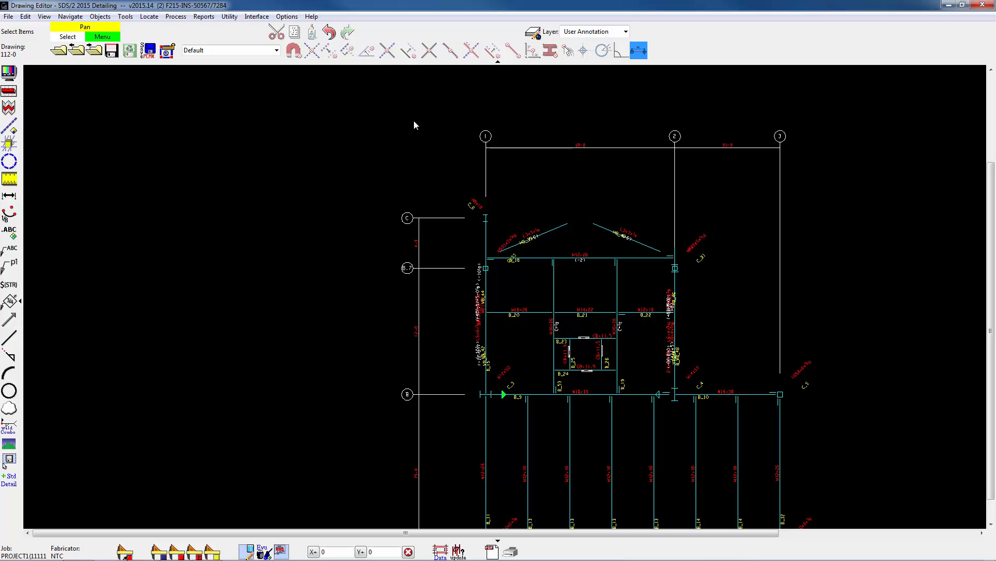
{"action": "left_click", "coordinate": [330, 33]}
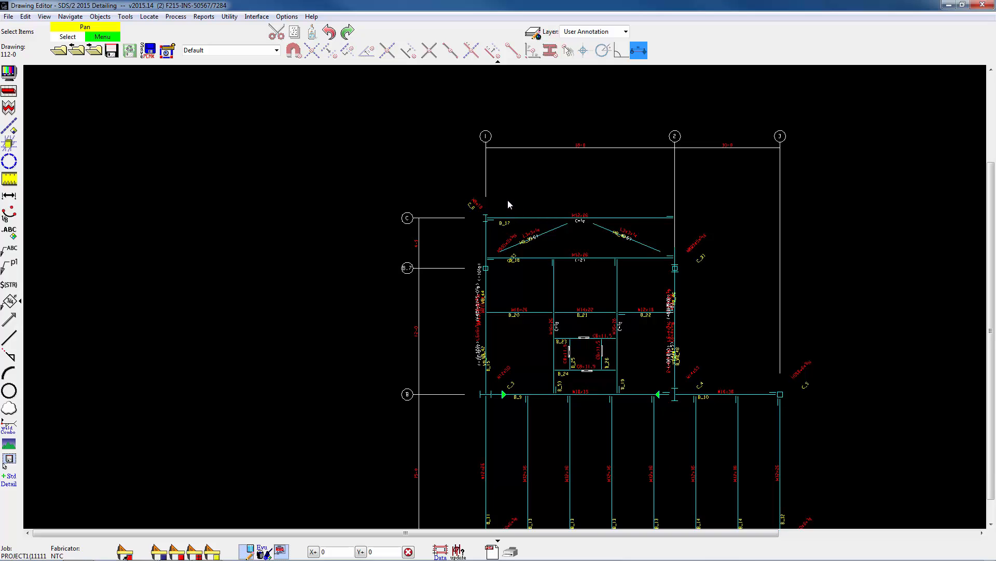
Step: Add a horizontal dimension string from grid 1 to beam B_17's midpoint to grid 2, placed just below the overall 18-0 dimension
{"action": "middle_click_drag", "start_coordinate": [585, 130], "coordinate": [521, 249]}
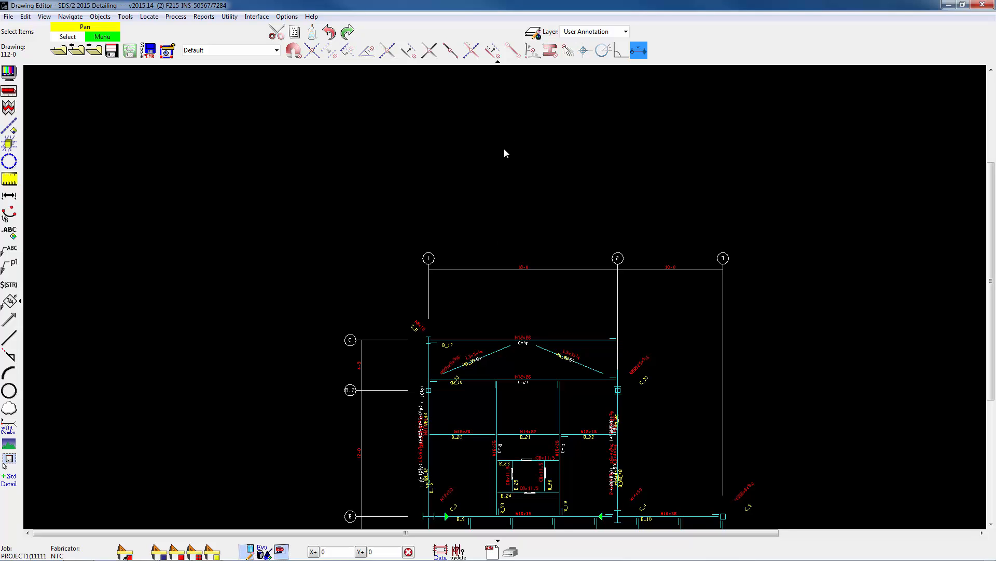
{"action": "mouse_move", "coordinate": [464, 308]}
{"action": "middle_mouse_down"}
{"action": "mouse_move", "coordinate": [352, 161]}
{"action": "mouse_move", "coordinate": [317, 257]}
{"action": "middle_mouse_up"}
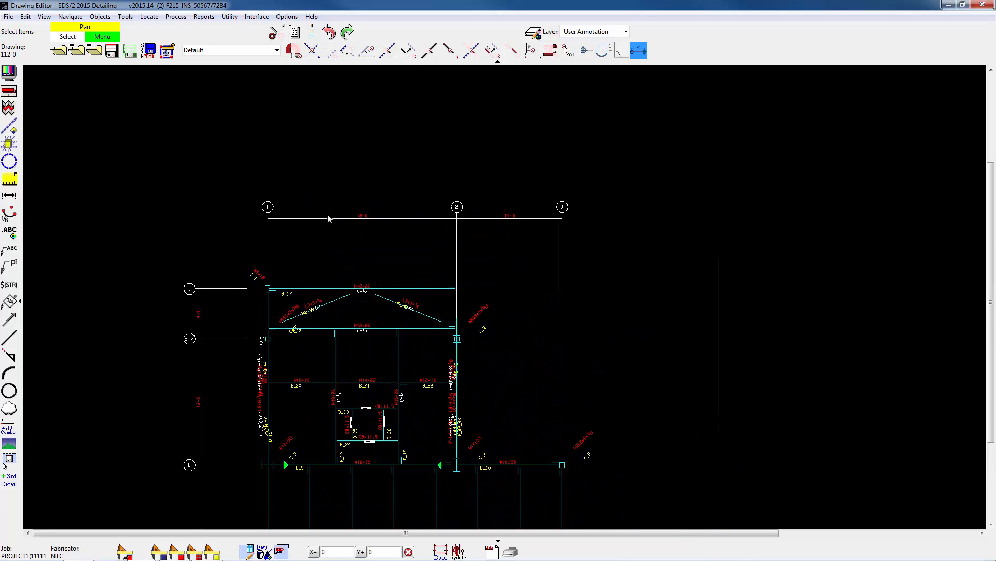
{"action": "scroll", "coordinate": [328, 216], "scroll_direction": "up", "scroll_amount": 2}
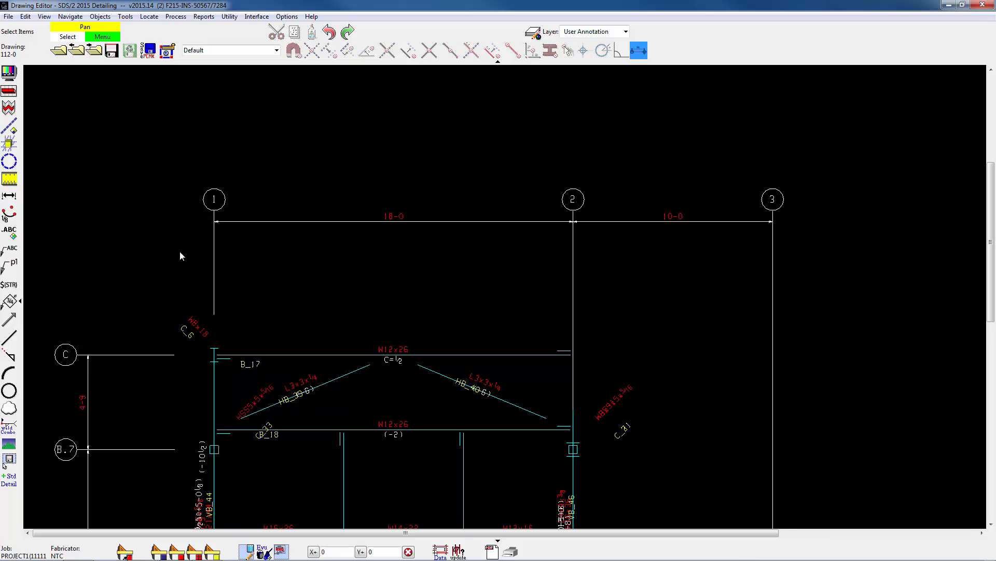
{"action": "left_click", "coordinate": [9, 197]}
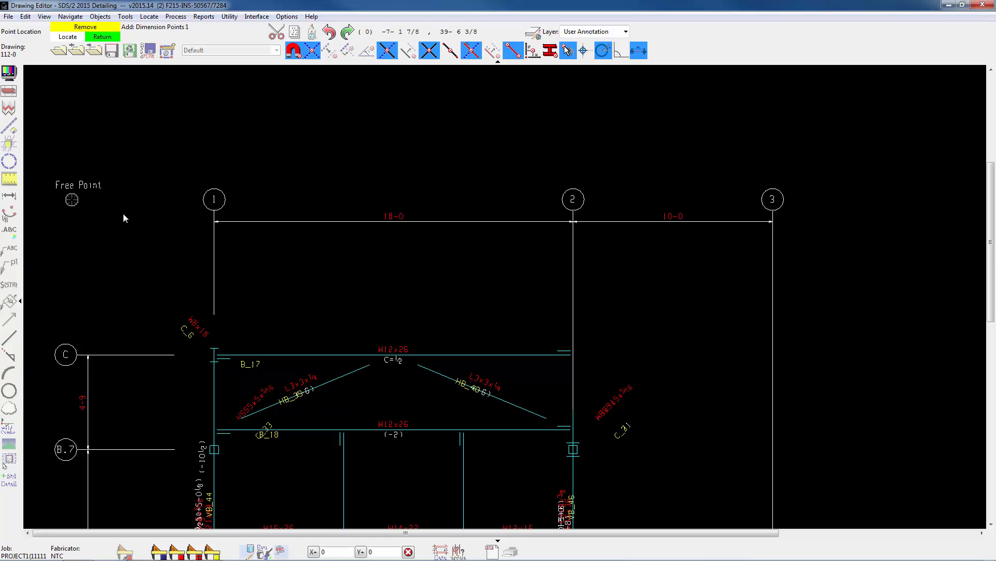
{"action": "left_click", "coordinate": [227, 324]}
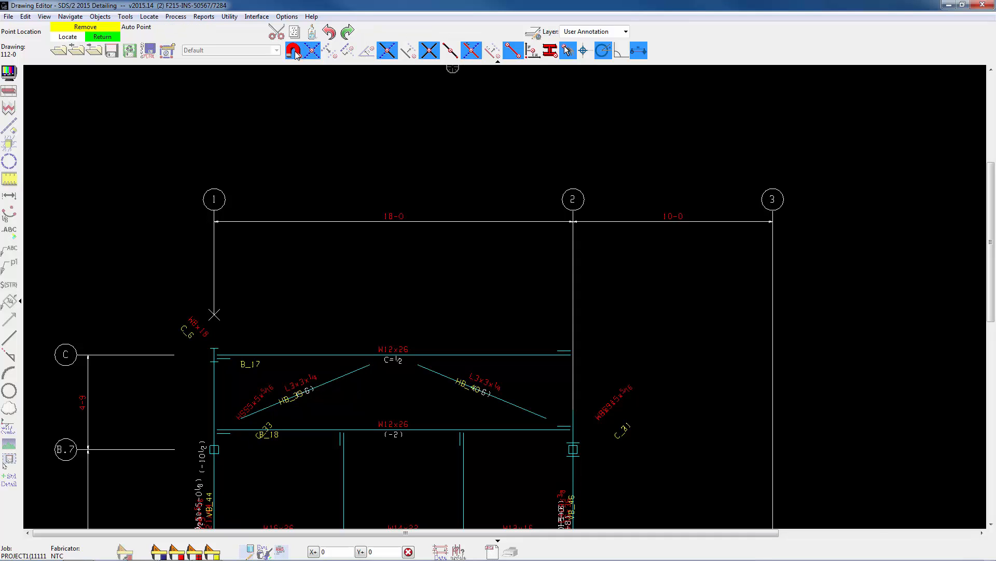
{"action": "left_click", "coordinate": [394, 356]}
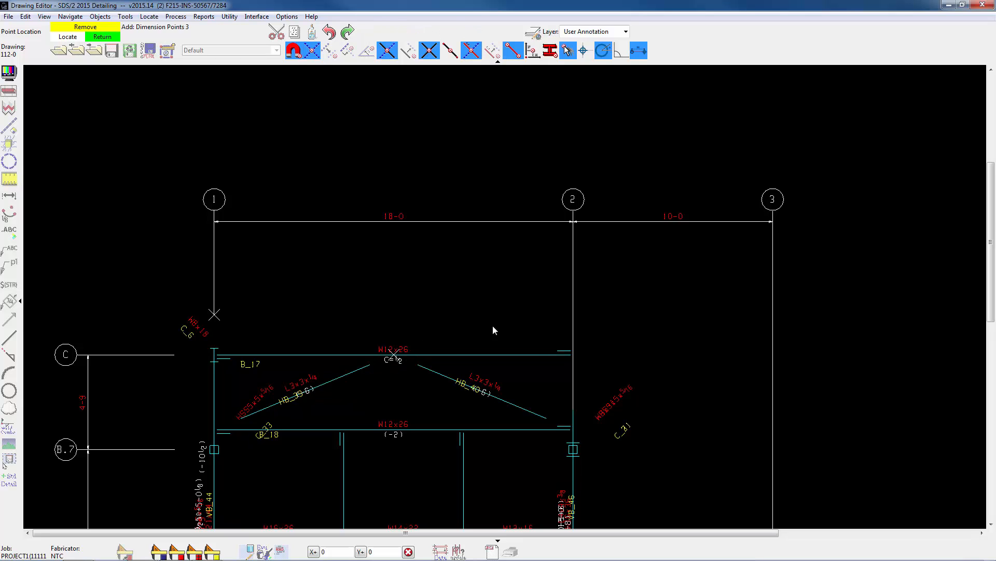
{"action": "left_click", "coordinate": [582, 330]}
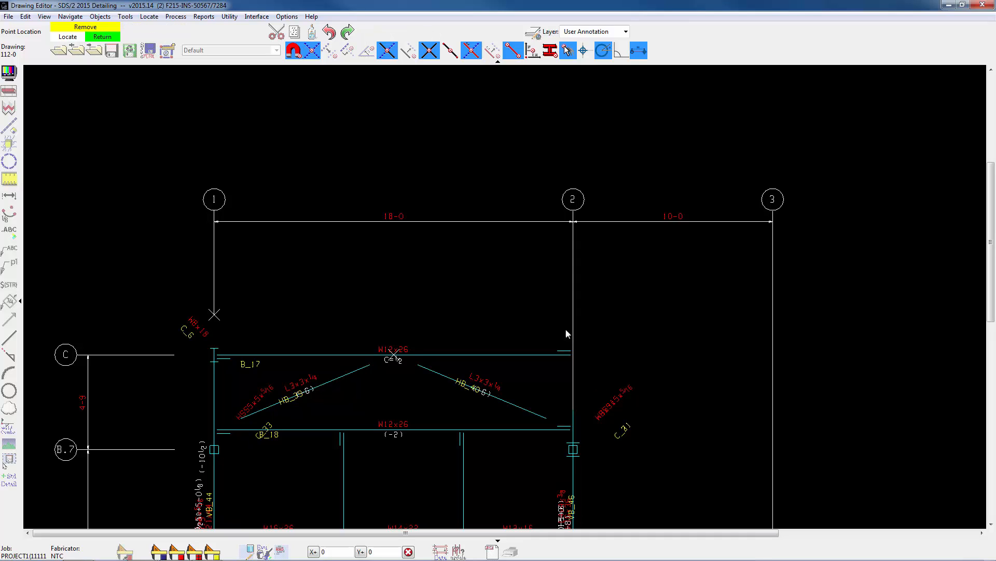
{"action": "right_click", "coordinate": [444, 295]}
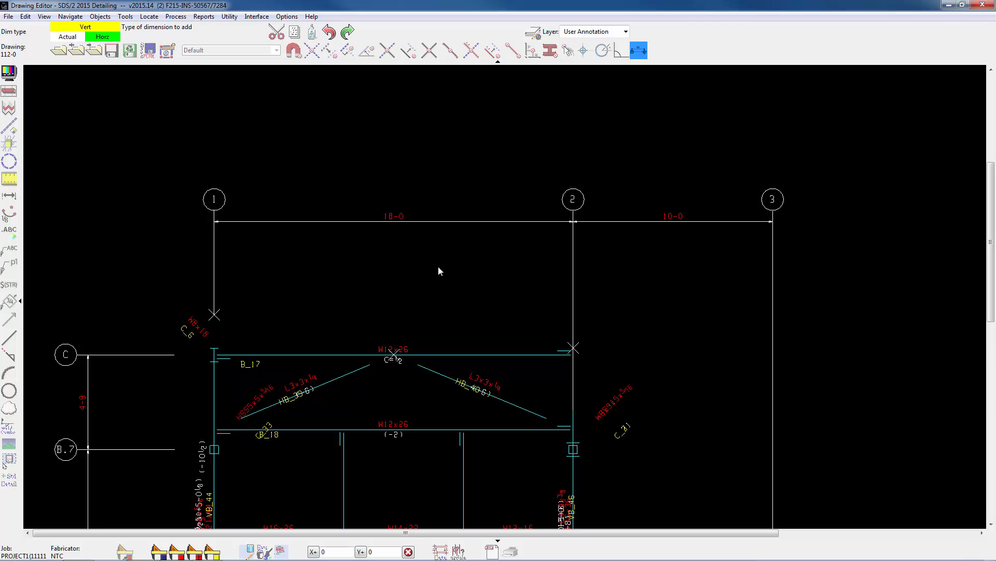
{"action": "right_click", "coordinate": [419, 256]}
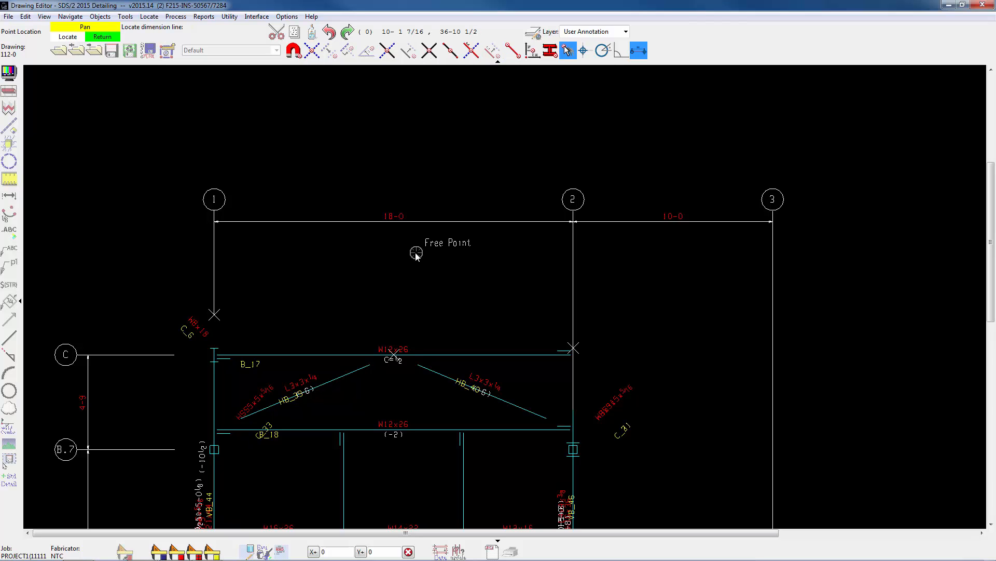
{"action": "left_click", "coordinate": [415, 253]}
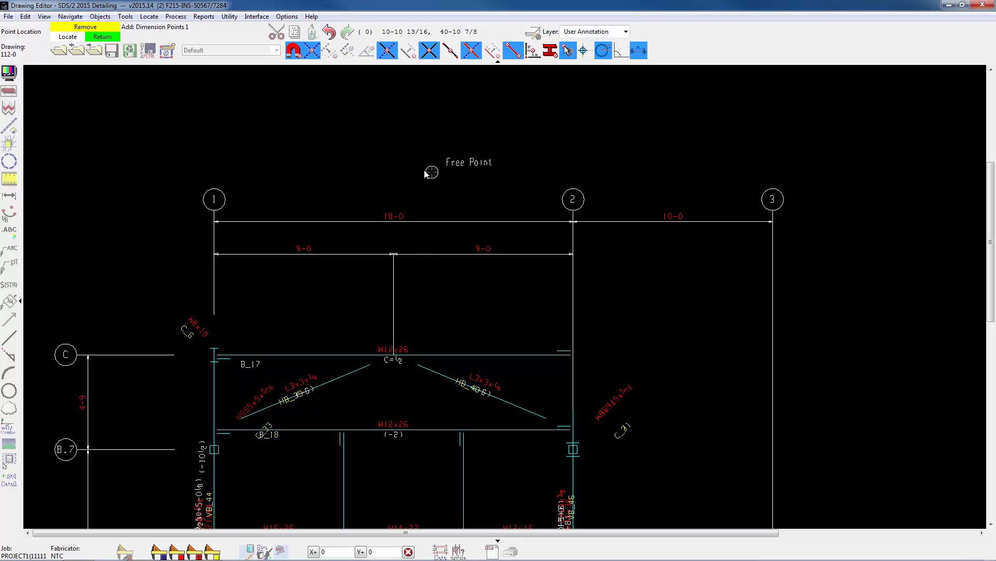
{"action": "right_click", "coordinate": [435, 186]}
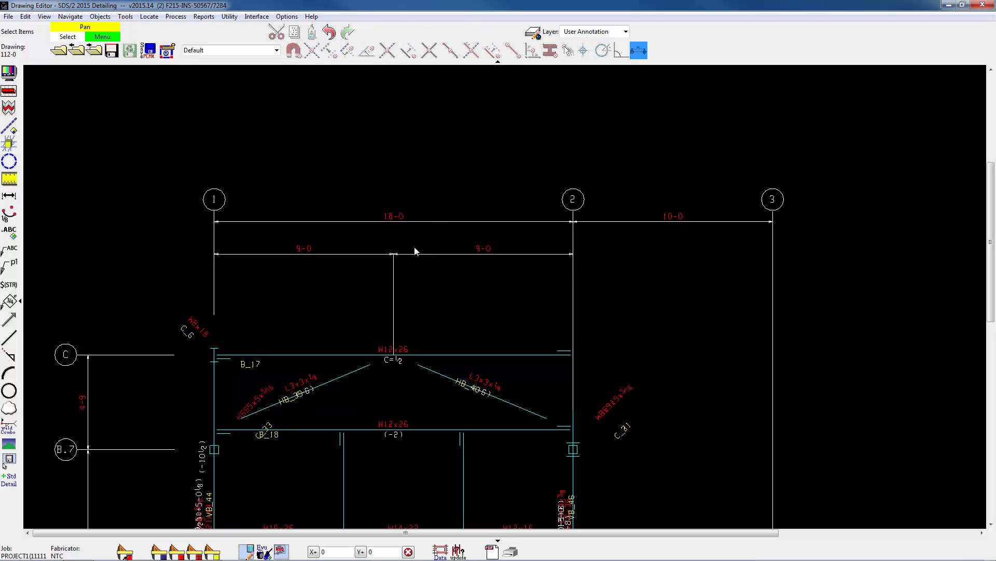
Step: Undo the removal of the member line running along grid 2 below grid C
{"action": "scroll", "coordinate": [413, 252], "scroll_direction": "up", "scroll_amount": 6}
{"action": "scroll", "coordinate": [415, 253], "scroll_direction": "down", "scroll_amount": 1}
{"action": "mouse_move", "coordinate": [456, 254]}
{"action": "middle_mouse_down"}
{"action": "mouse_move", "coordinate": [592, 227]}
{"action": "mouse_move", "coordinate": [541, 249]}
{"action": "middle_mouse_up"}
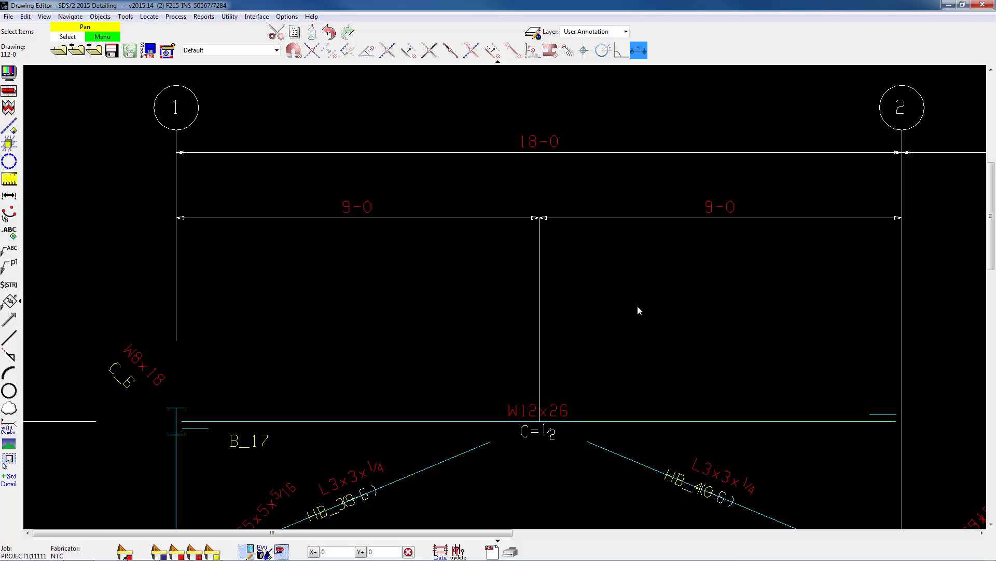
{"action": "scroll", "coordinate": [639, 306], "scroll_direction": "down", "scroll_amount": 2}
{"action": "middle_click_drag", "start_coordinate": [611, 294], "coordinate": [514, 287]}
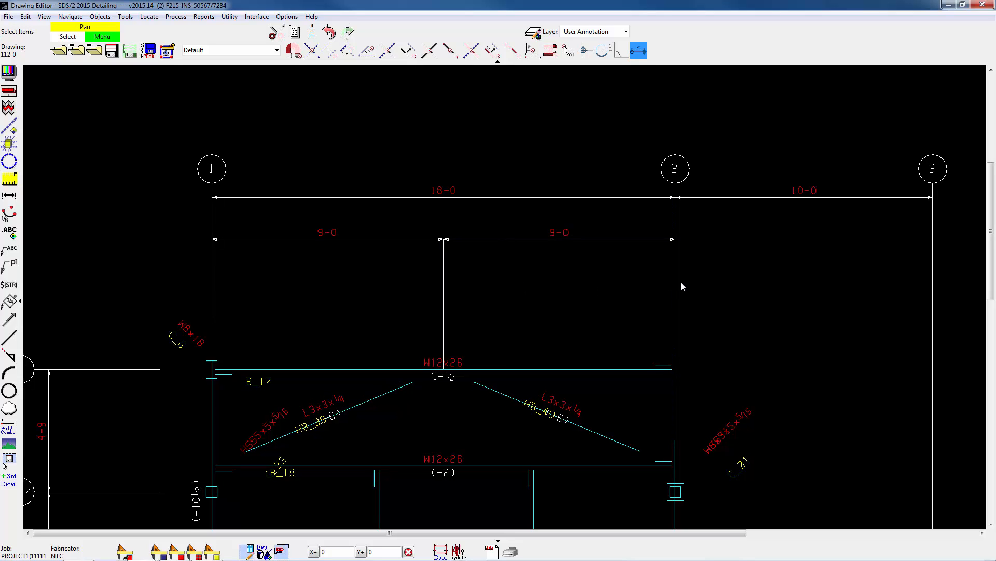
{"action": "key", "text": "ctrl+z"}
Step: Add a horizontal construction line at 0 degrees along grid C, through its intersection with grid 1
{"action": "left_click", "coordinate": [11, 127]}
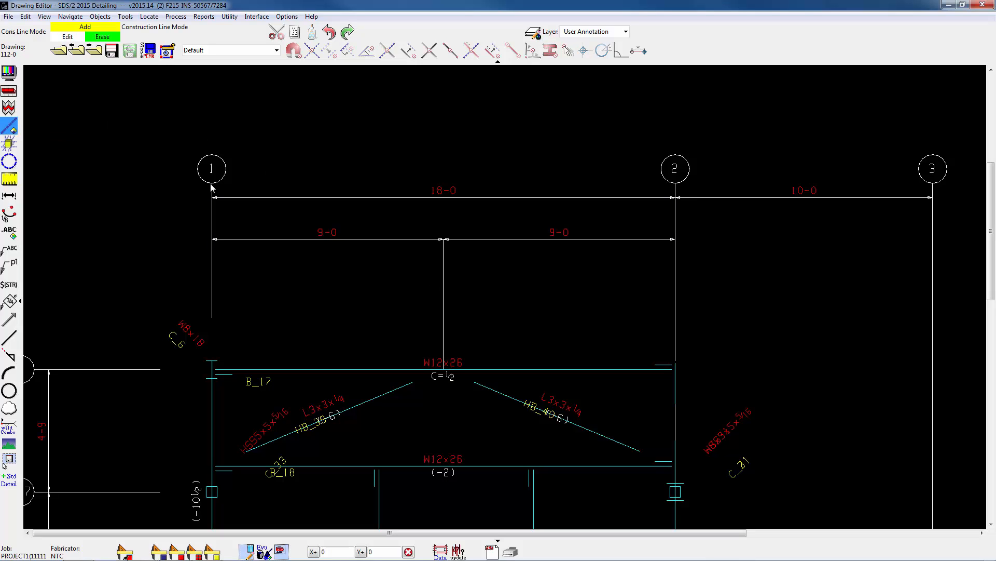
{"action": "left_click", "coordinate": [282, 318]}
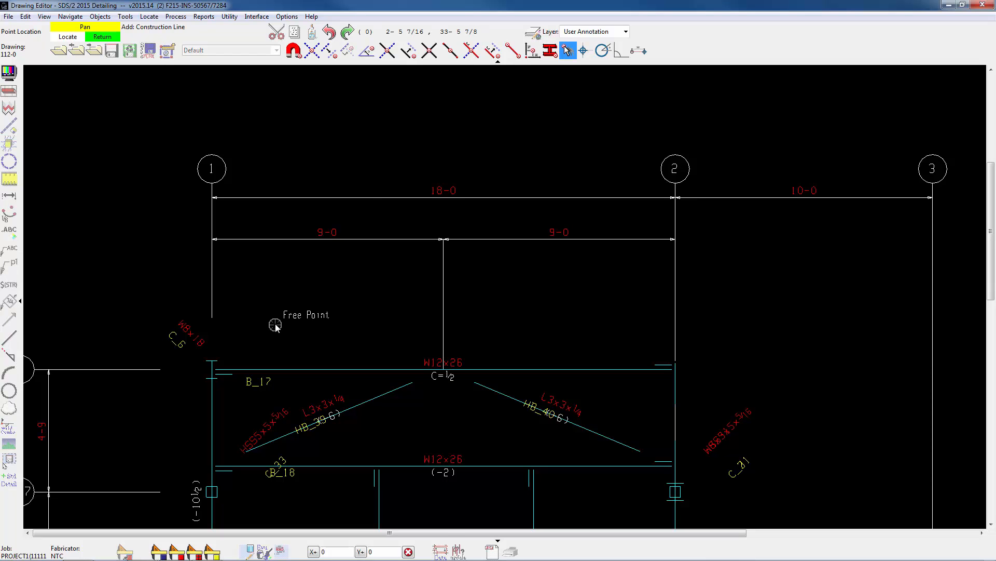
{"action": "left_click", "coordinate": [294, 51]}
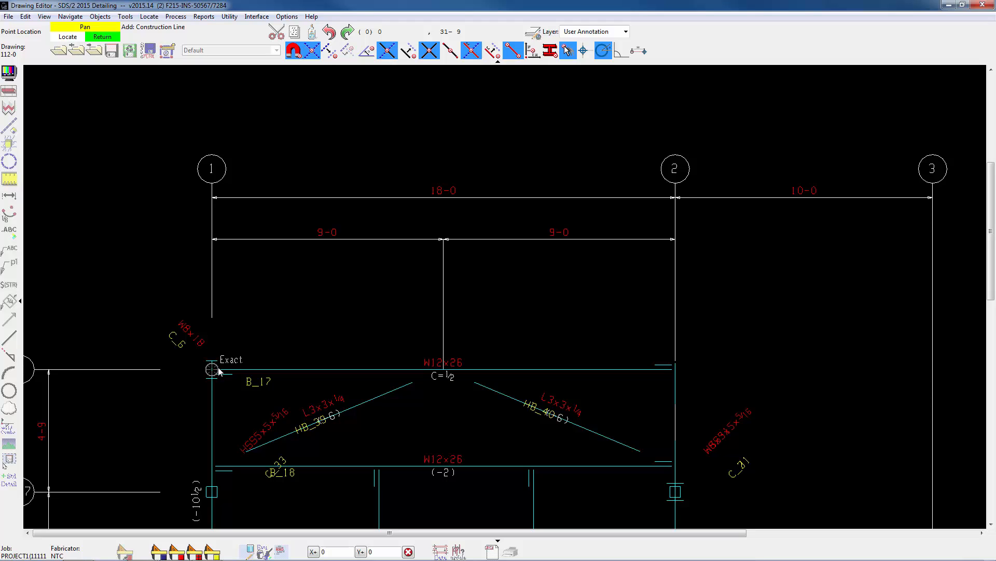
{"action": "left_click", "coordinate": [218, 371]}
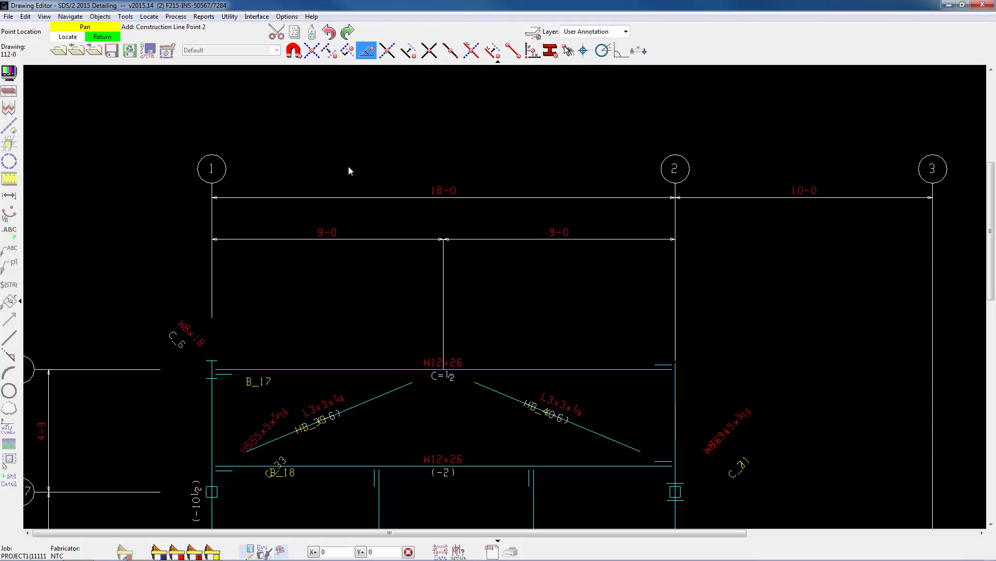
{"action": "left_click", "coordinate": [329, 297]}
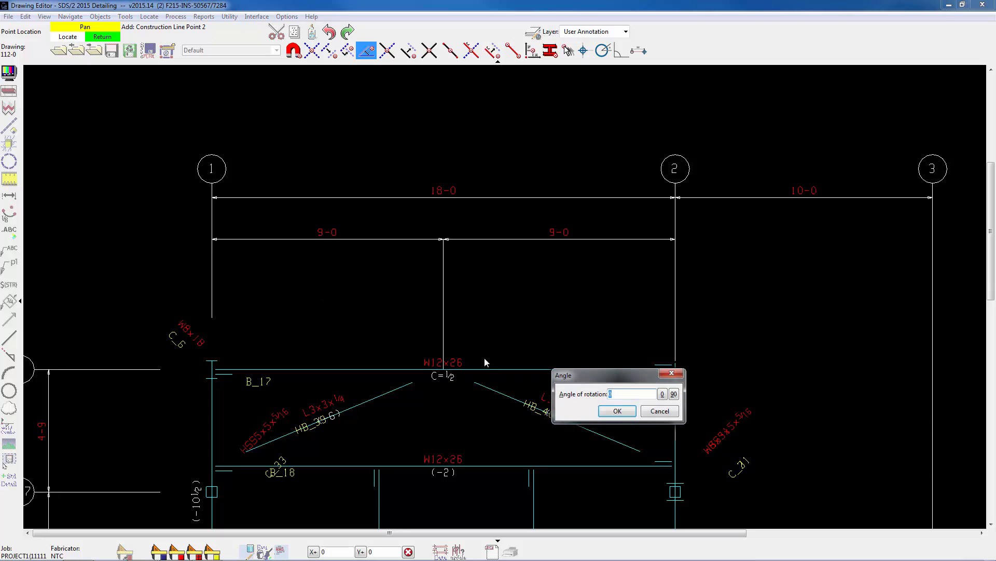
{"action": "left_click", "coordinate": [604, 411]}
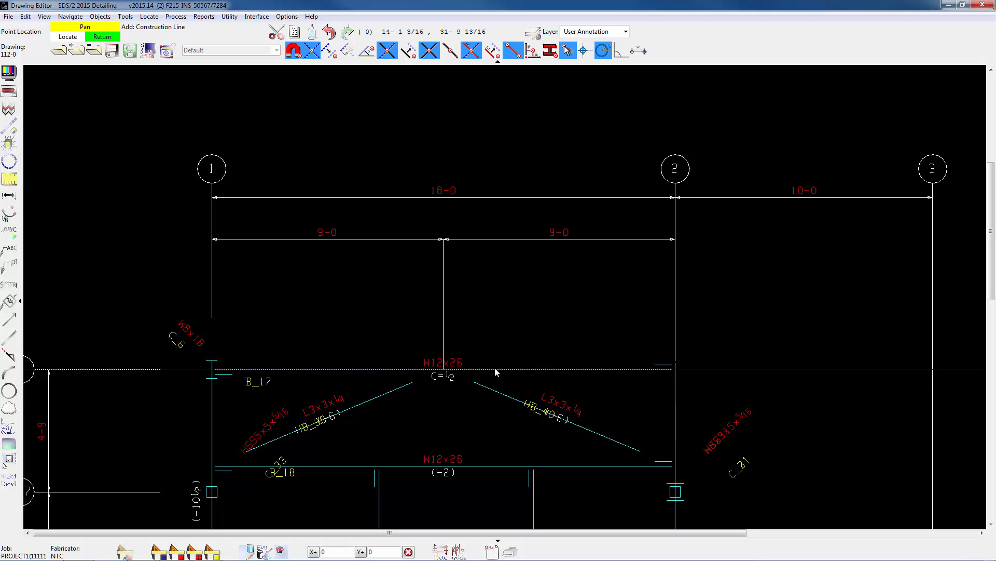
Step: Add a vertical construction line along grid 1 and a horizontal one along grid B.7
{"action": "left_click", "coordinate": [214, 370]}
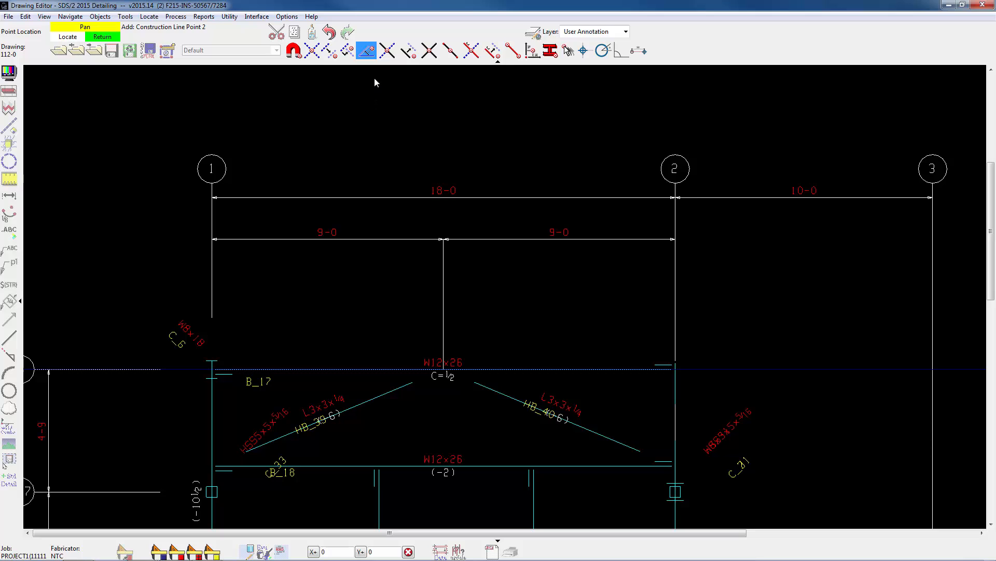
{"action": "left_click", "coordinate": [345, 51]}
{"action": "left_click", "coordinate": [275, 368]}
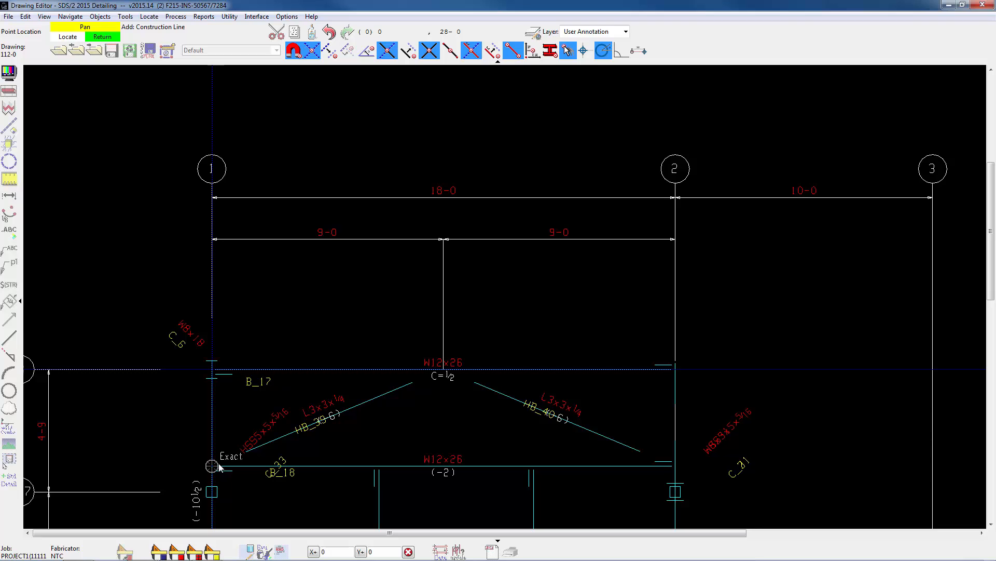
{"action": "left_click", "coordinate": [217, 491]}
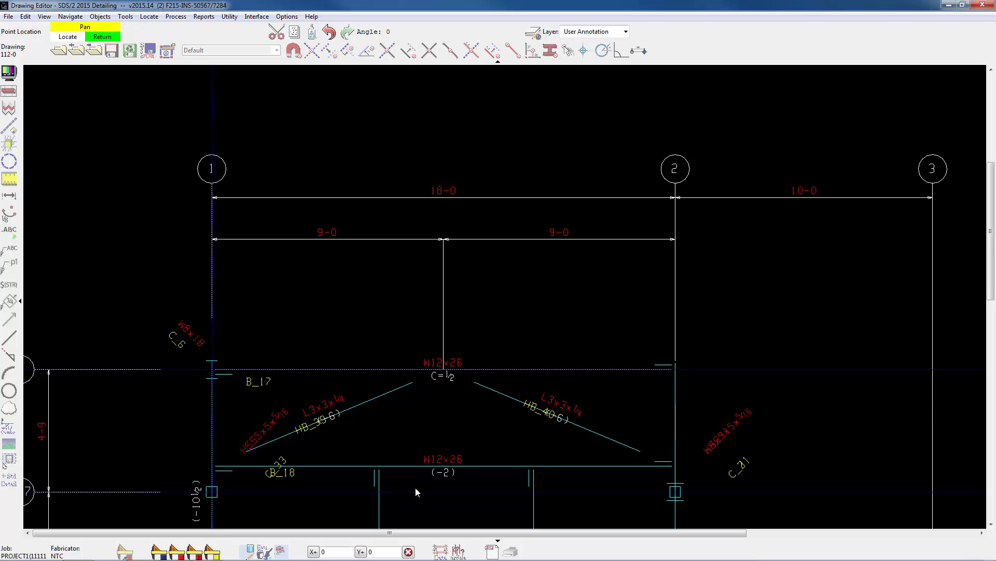
Step: Add a horizontal construction line along grid A and a vertical one along grid 3 through their shared intersection
{"action": "scroll", "coordinate": [587, 364], "scroll_direction": "down", "scroll_amount": 5}
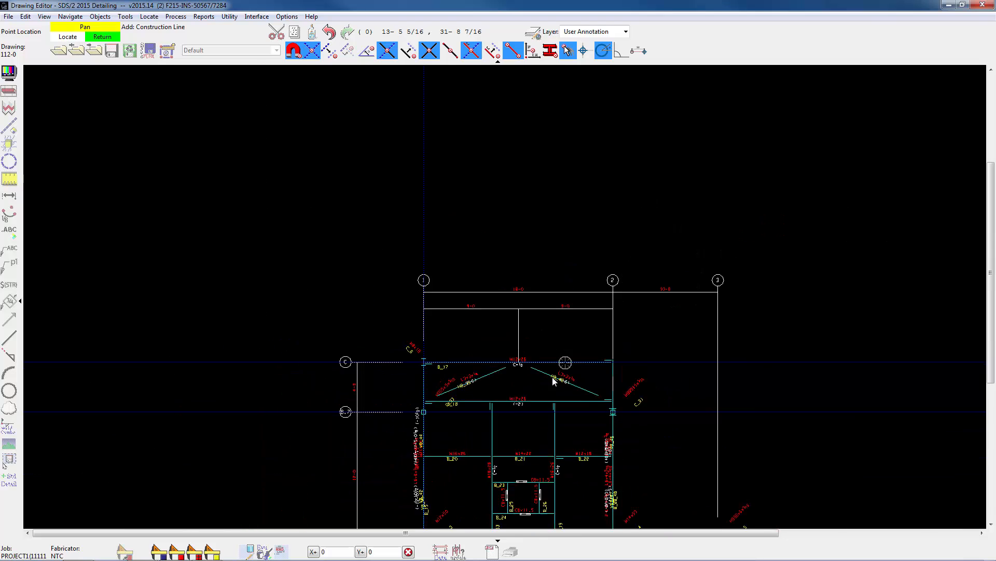
{"action": "scroll", "coordinate": [522, 399], "scroll_direction": "down", "scroll_amount": 2}
{"action": "scroll", "coordinate": [530, 414], "scroll_direction": "down", "scroll_amount": 3}
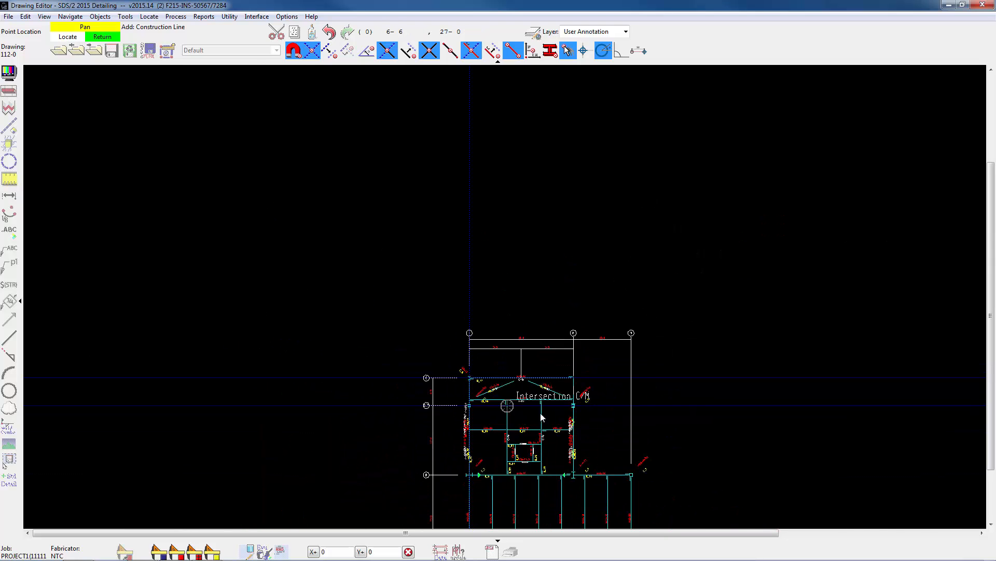
{"action": "scroll", "coordinate": [590, 516], "scroll_direction": "down", "scroll_amount": 1}
{"action": "scroll", "coordinate": [598, 514], "scroll_direction": "up", "scroll_amount": 5}
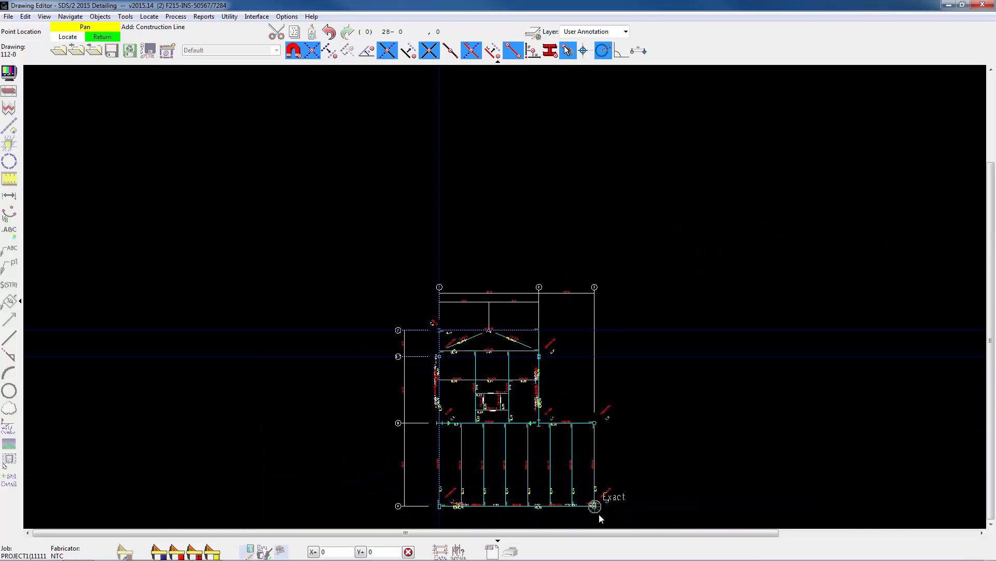
{"action": "scroll", "coordinate": [597, 510], "scroll_direction": "up", "scroll_amount": 2}
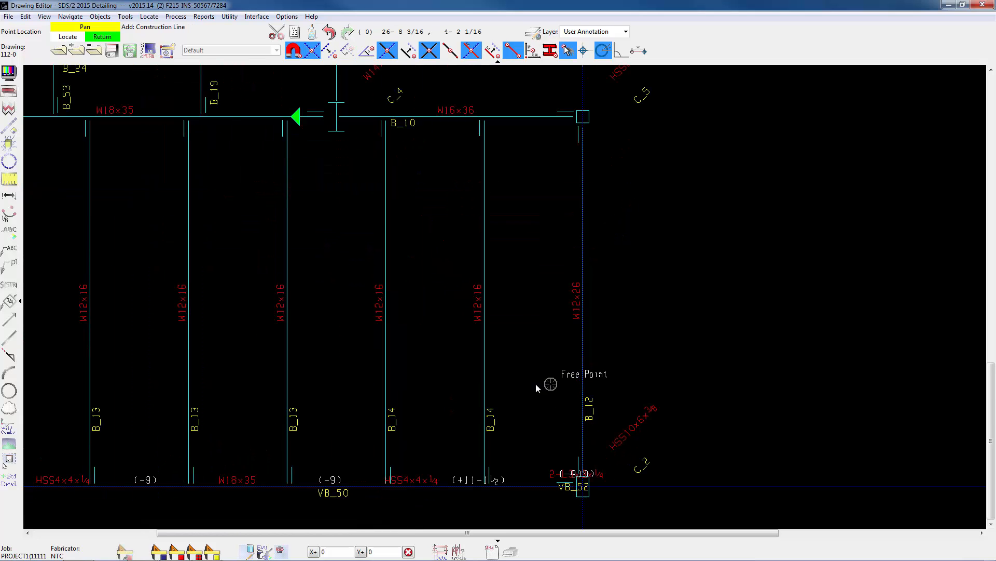
Step: Add a horizontal construction line along grid B
{"action": "scroll", "coordinate": [535, 383], "scroll_direction": "down", "scroll_amount": 3}
{"action": "scroll", "coordinate": [551, 278], "scroll_direction": "up", "scroll_amount": 3}
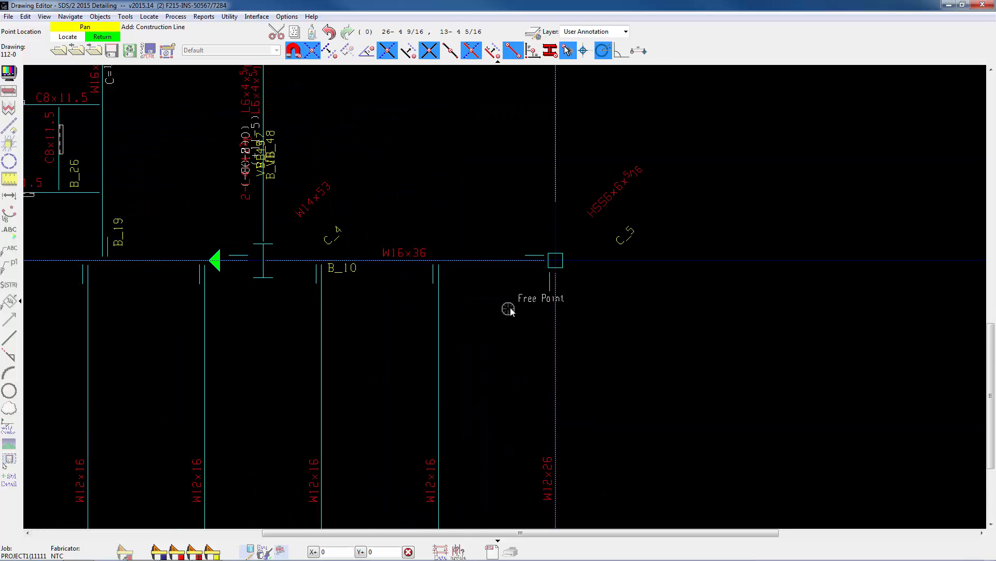
{"action": "scroll", "coordinate": [504, 311], "scroll_direction": "down", "scroll_amount": 2}
{"action": "scroll", "coordinate": [467, 312], "scroll_direction": "down", "scroll_amount": 1}
{"action": "scroll", "coordinate": [423, 301], "scroll_direction": "up", "scroll_amount": 3}
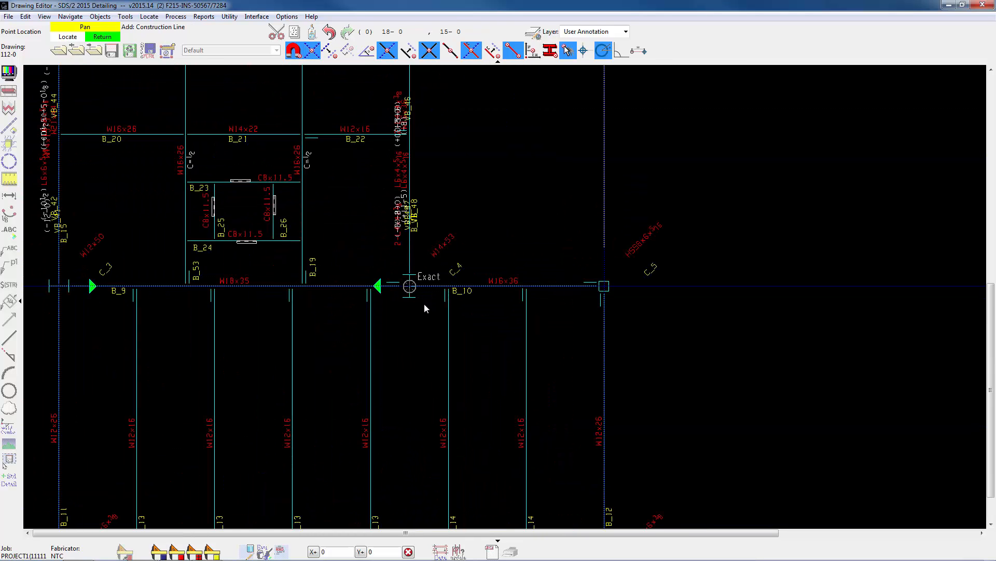
{"action": "scroll", "coordinate": [425, 304], "scroll_direction": "down", "scroll_amount": 1}
{"action": "scroll", "coordinate": [425, 305], "scroll_direction": "down", "scroll_amount": 2}
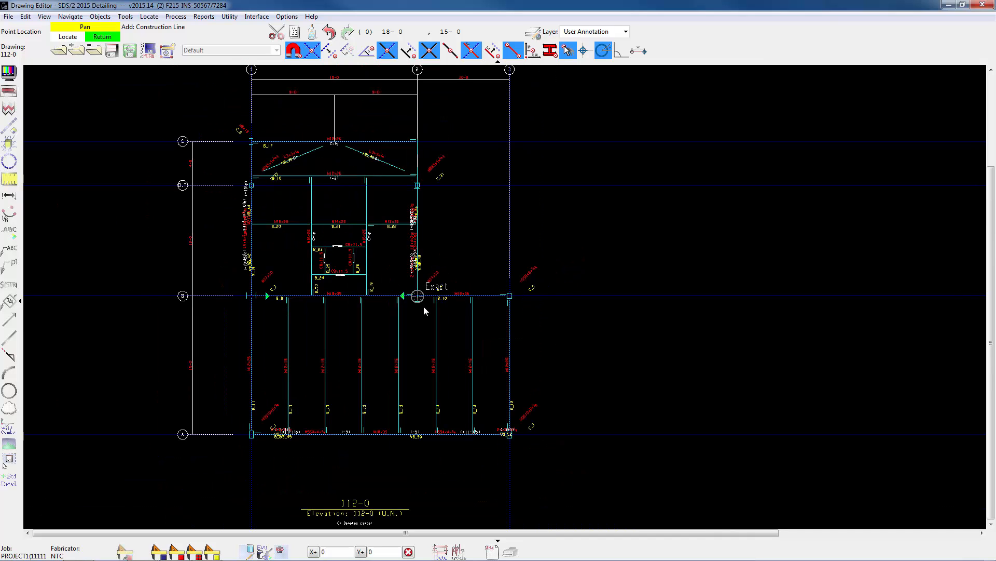
Step: Add construction lines through the grid 2 and B intersection, plus a freely placed vertical and horizontal construction line near grids 1 and C
{"action": "left_click", "coordinate": [421, 306]}
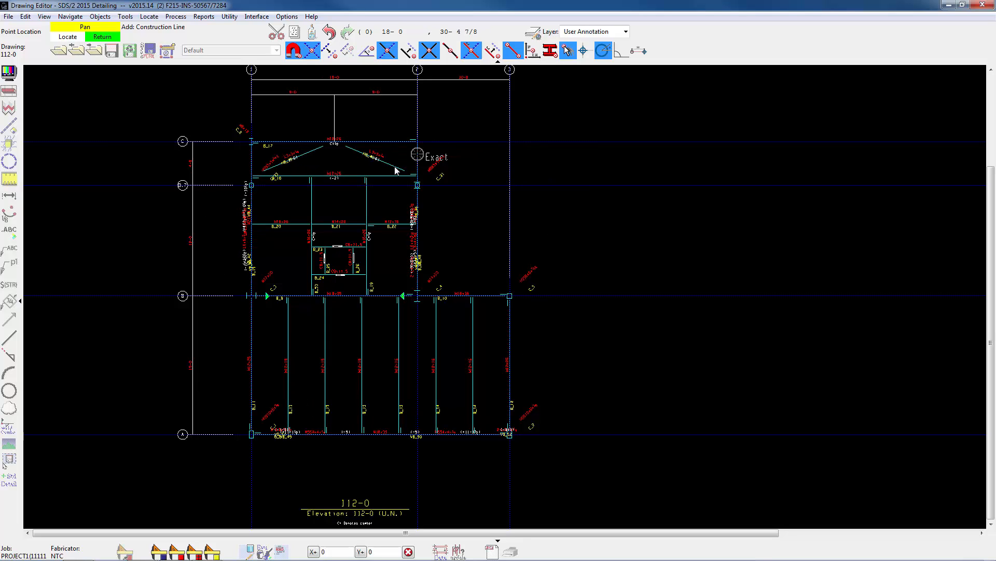
{"action": "scroll", "coordinate": [266, 130], "scroll_direction": "up", "scroll_amount": 3}
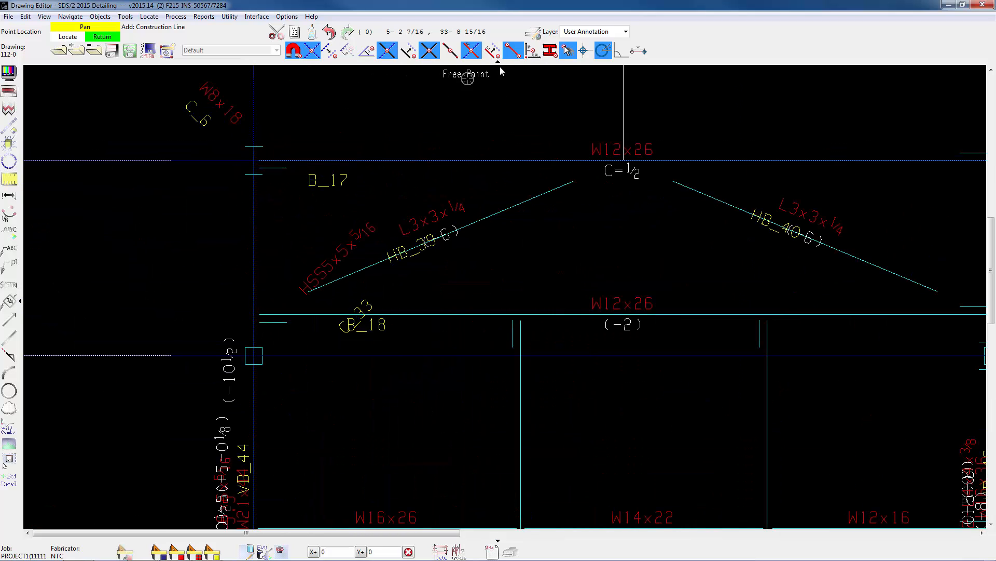
{"action": "left_click", "coordinate": [492, 51]}
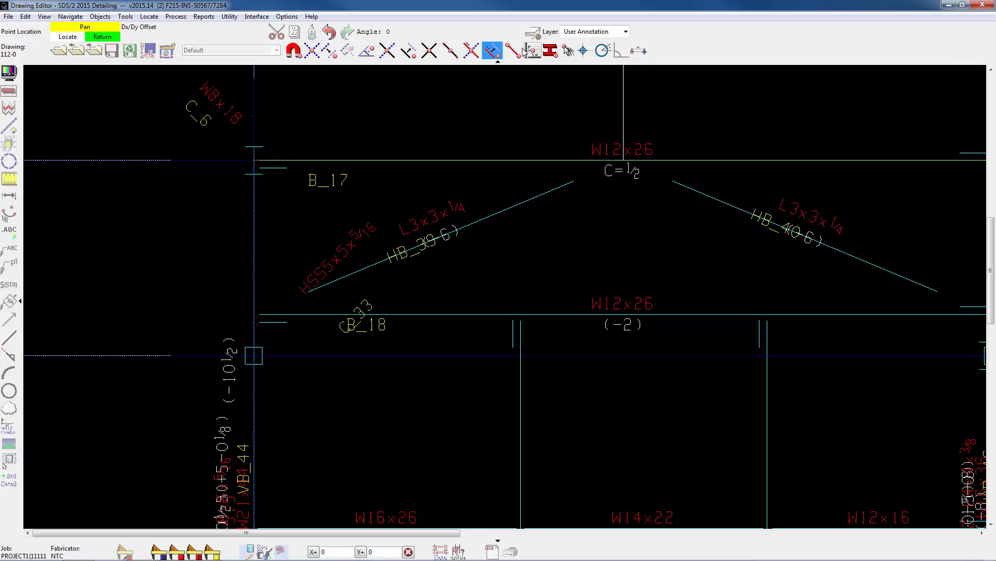
{"action": "left_click", "coordinate": [567, 51]}
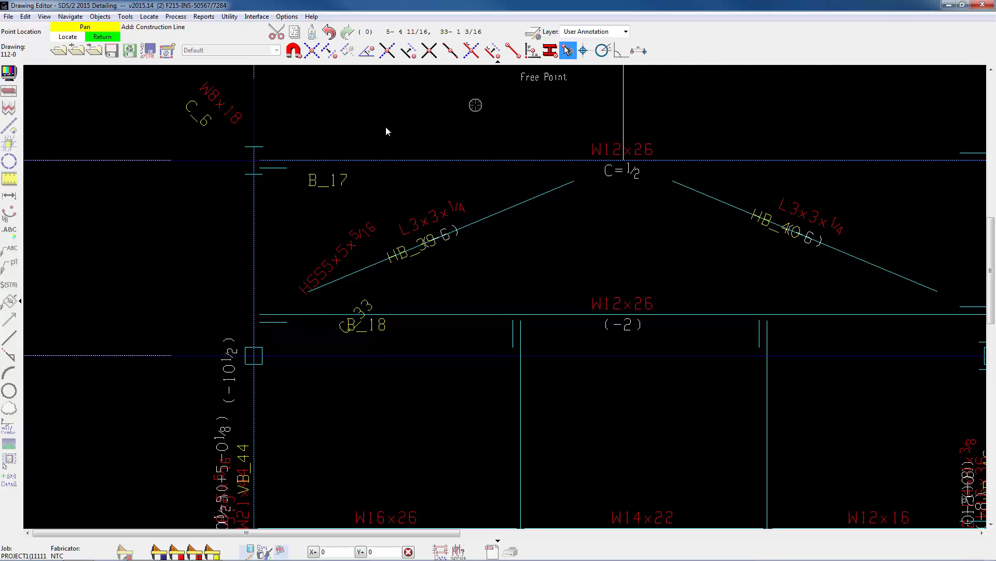
{"action": "left_click", "coordinate": [245, 161]}
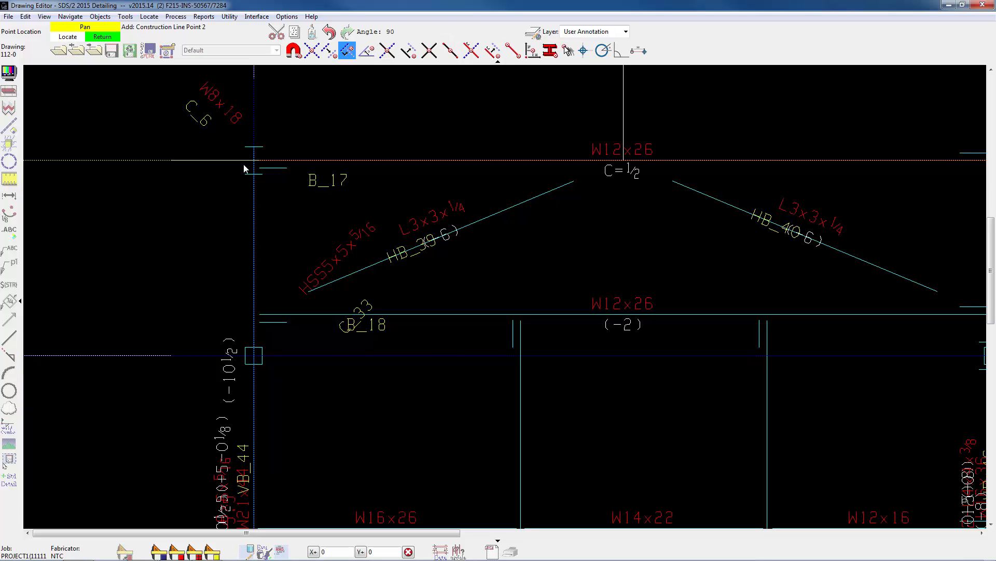
{"action": "left_click", "coordinate": [260, 139]}
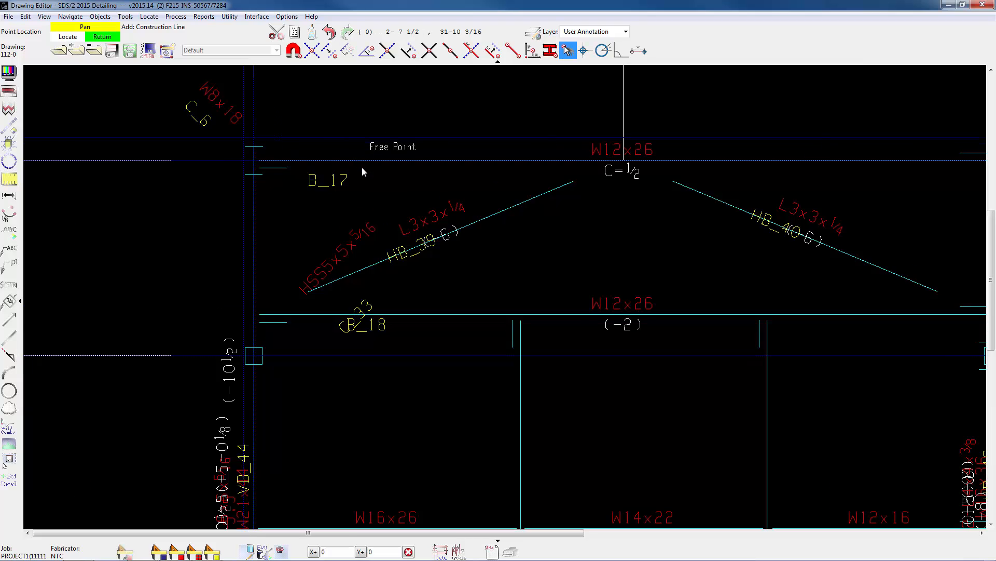
Step: Add a horizontal construction line above grid C and a vertical one crossing the grid extension lines beside the row bubbles
{"action": "scroll", "coordinate": [362, 167], "scroll_direction": "down", "scroll_amount": 3}
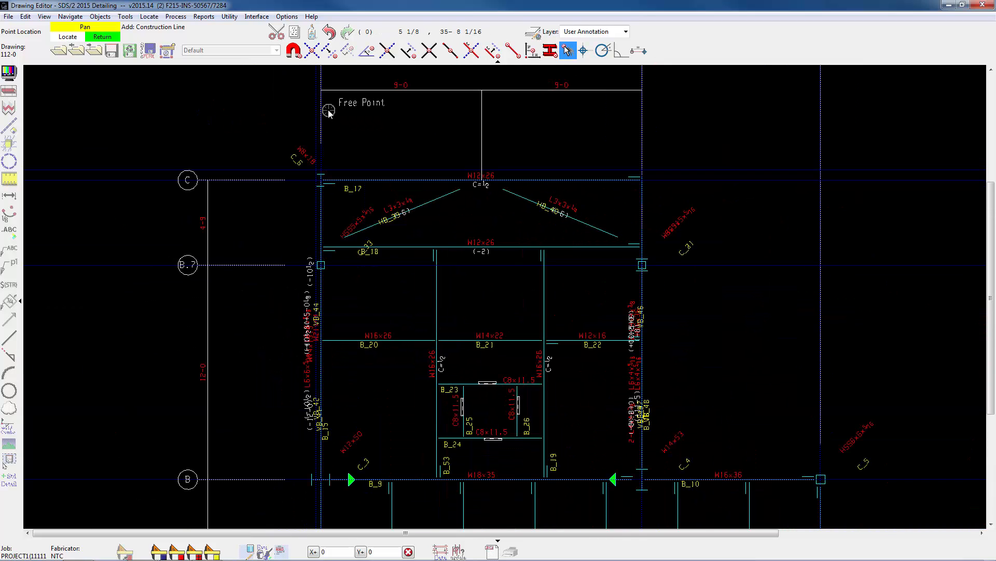
{"action": "left_click", "coordinate": [321, 108]}
{"action": "left_click", "coordinate": [321, 113]}
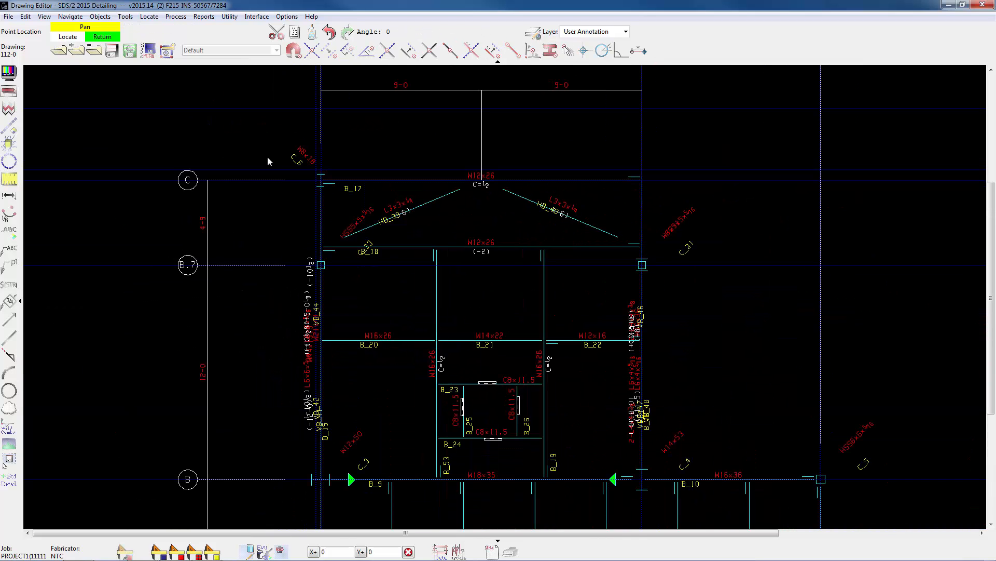
{"action": "left_click", "coordinate": [232, 177]}
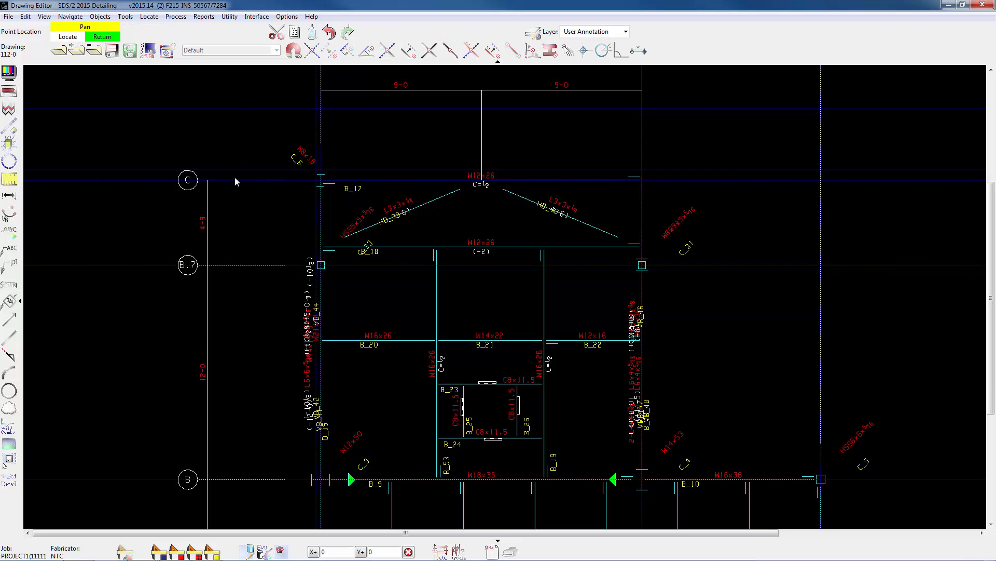
{"action": "left_click", "coordinate": [270, 144]}
{"action": "scroll", "coordinate": [291, 133], "scroll_direction": "down", "scroll_amount": 2}
{"action": "left_click", "coordinate": [305, 156]}
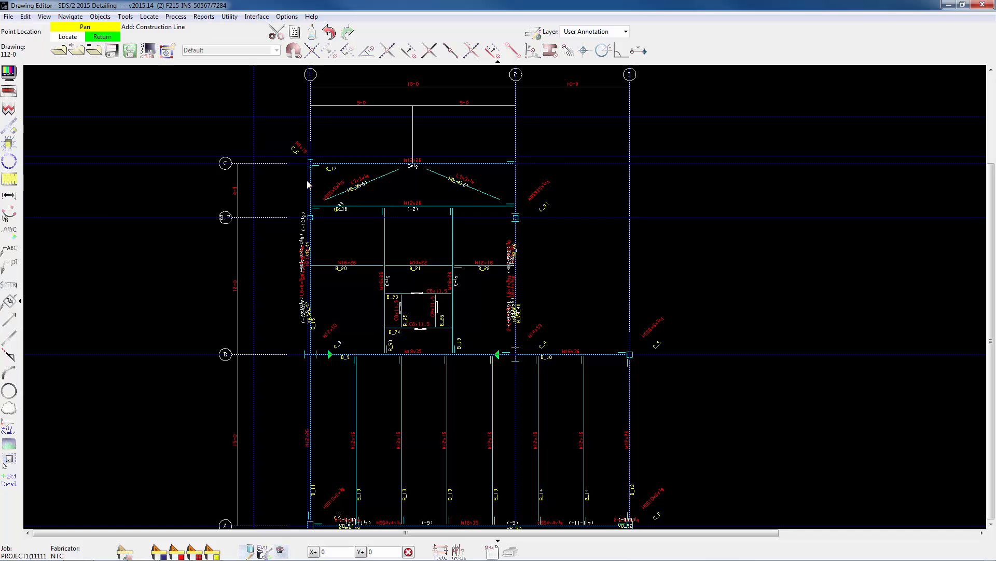
{"action": "right_click", "coordinate": [259, 192]}
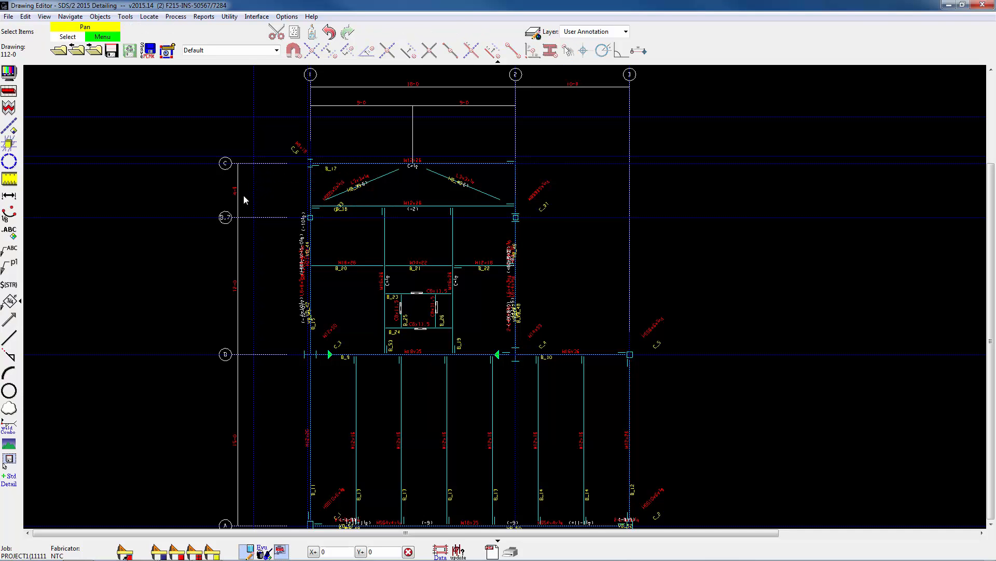
Step: Delete the three vertical dimensions between grids C, B.7, B and A
{"action": "left_click", "coordinate": [239, 195]}
{"action": "key", "text": "Delete"}
{"action": "left_click", "coordinate": [236, 285]}
{"action": "key", "text": "Delete"}
{"action": "left_click", "coordinate": [236, 419]}
{"action": "key", "text": "Delete"}
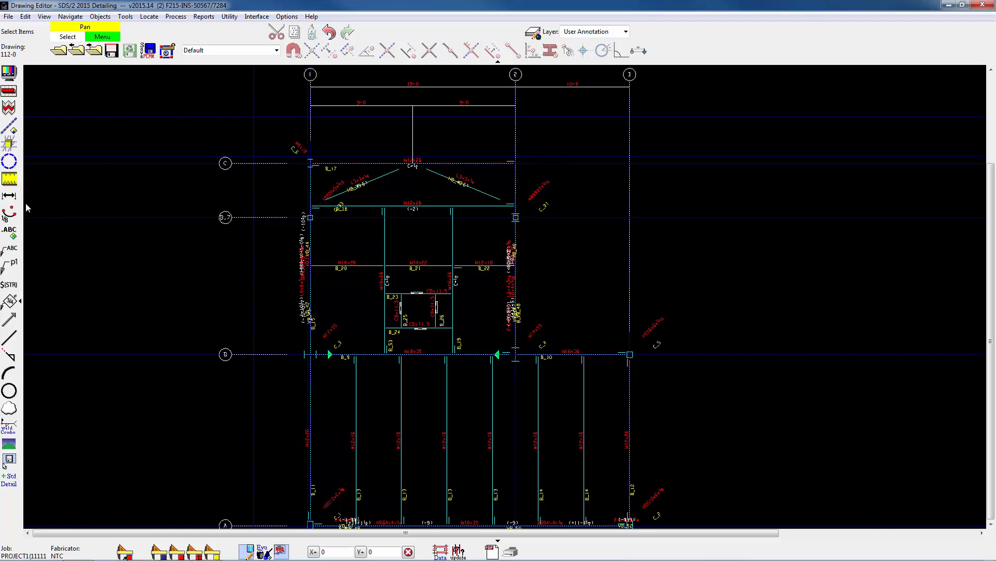
Step: Pick the dimension points where the outer vertical construction line crosses grid lines A, B, B.7 and C, using construction line intersections
{"action": "left_click", "coordinate": [9, 195]}
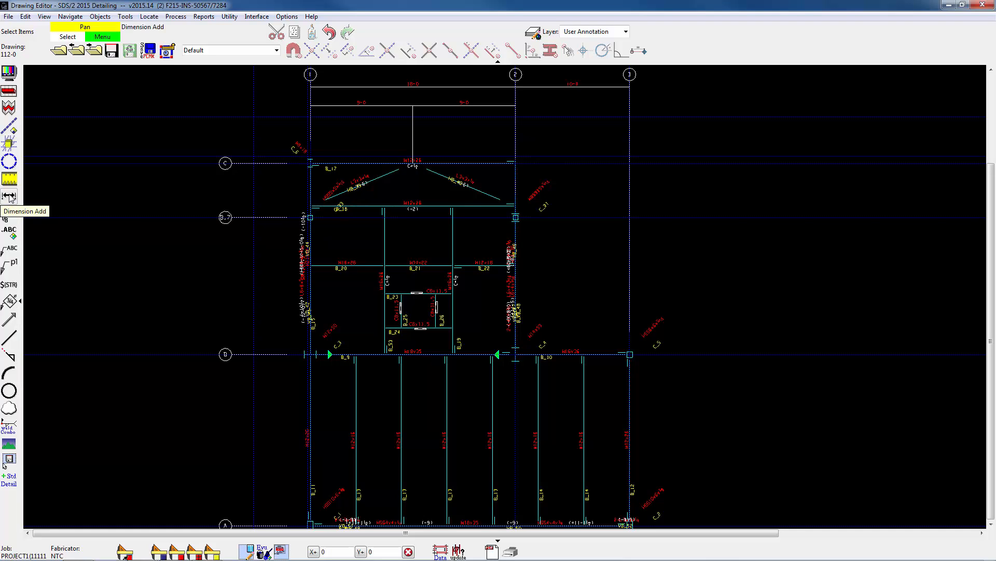
{"action": "left_click", "coordinate": [10, 195]}
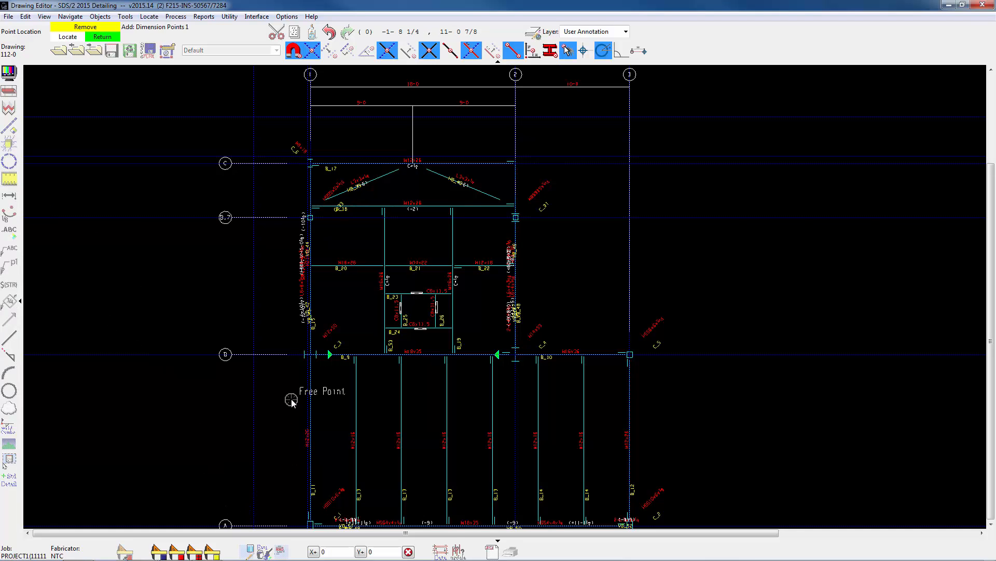
{"action": "right_click", "coordinate": [289, 319]}
{"action": "mouse_move", "coordinate": [293, 313]}
{"action": "middle_mouse_down"}
{"action": "mouse_move", "coordinate": [330, 270]}
{"action": "mouse_move", "coordinate": [366, 257]}
{"action": "middle_mouse_up"}
{"action": "left_click", "coordinate": [9, 195]}
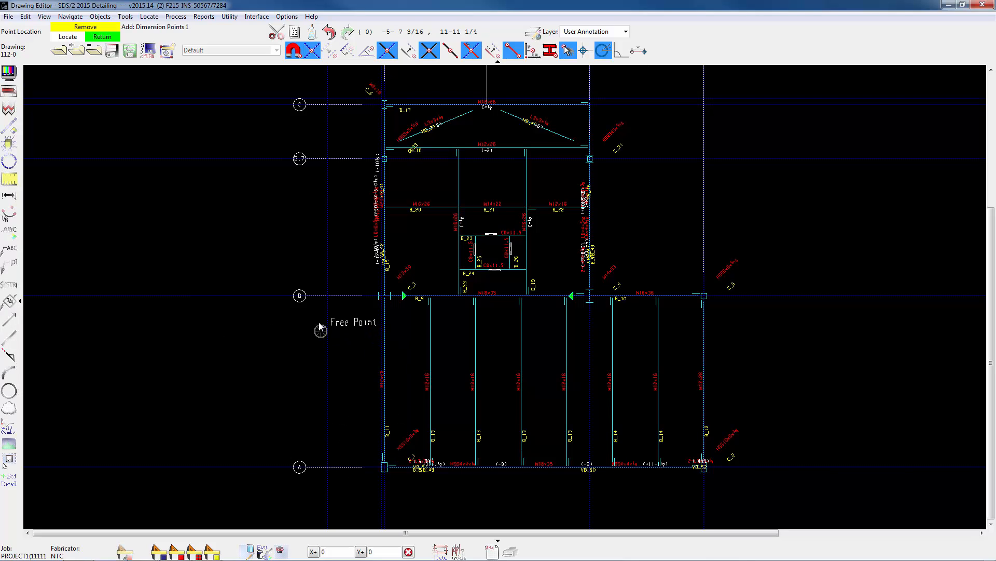
{"action": "left_click", "coordinate": [312, 52]}
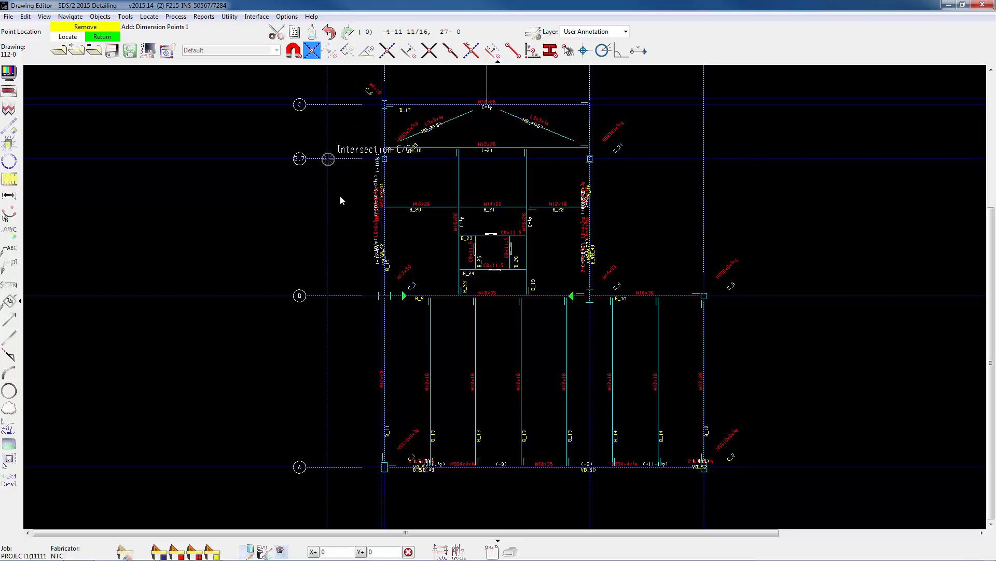
{"action": "left_click", "coordinate": [328, 470]}
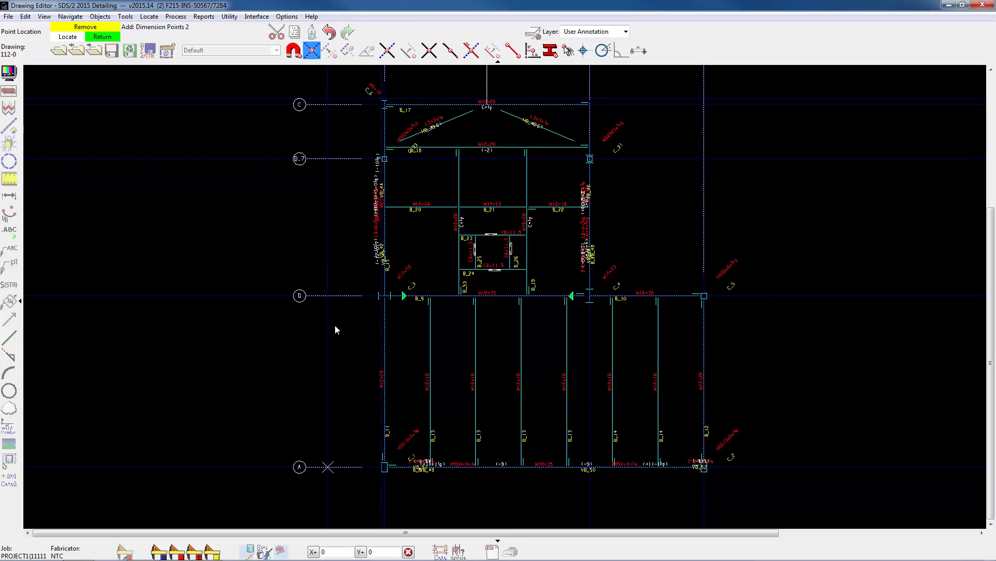
{"action": "left_click", "coordinate": [332, 249]}
{"action": "left_click", "coordinate": [341, 164]}
{"action": "left_click", "coordinate": [338, 115]}
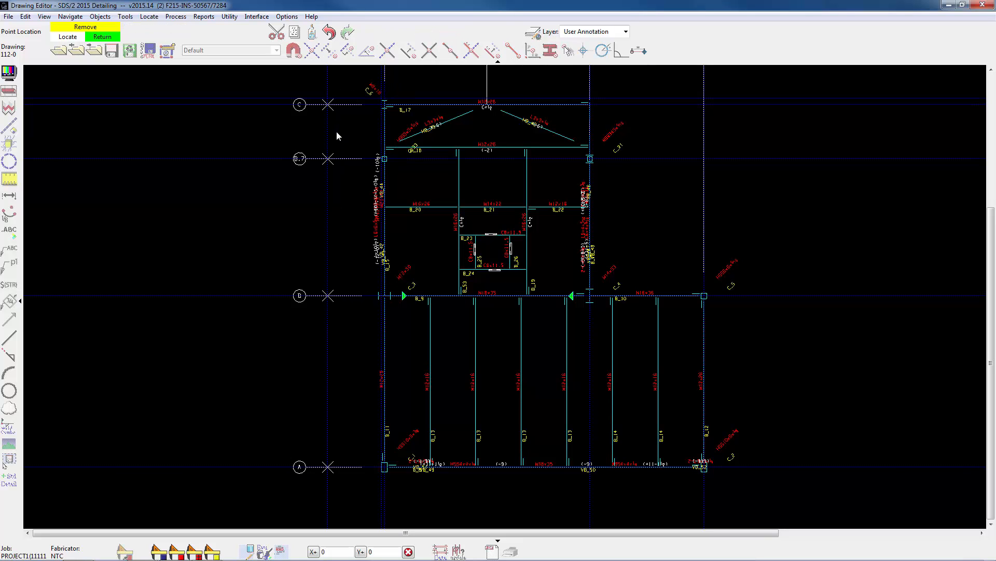
{"action": "right_click", "coordinate": [336, 131]}
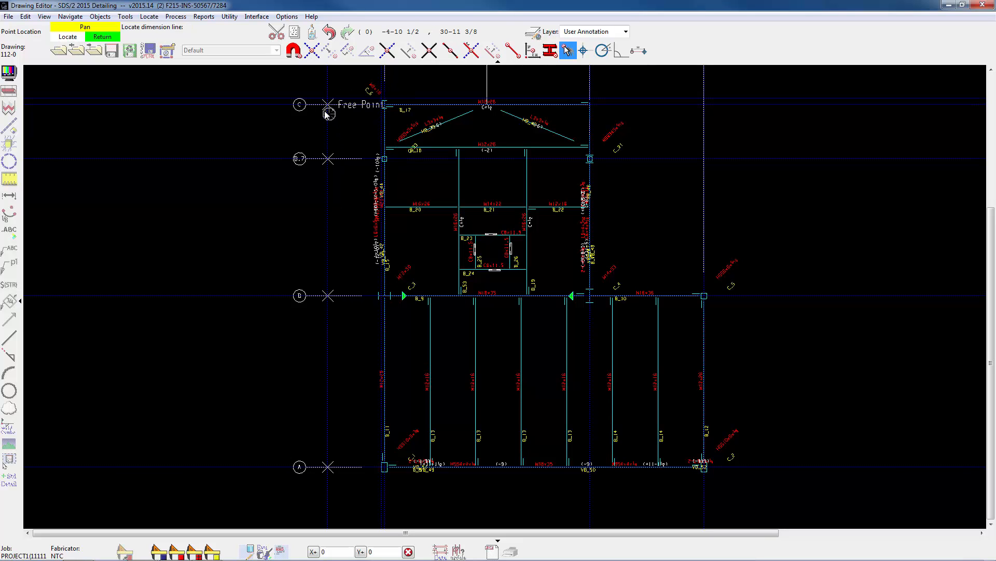
Step: Place the dimension line for the row grids just beside the C and B.7 bubbles
{"action": "scroll", "coordinate": [311, 108], "scroll_direction": "up", "scroll_amount": 1}
{"action": "scroll", "coordinate": [311, 108], "scroll_direction": "up", "scroll_amount": 2}
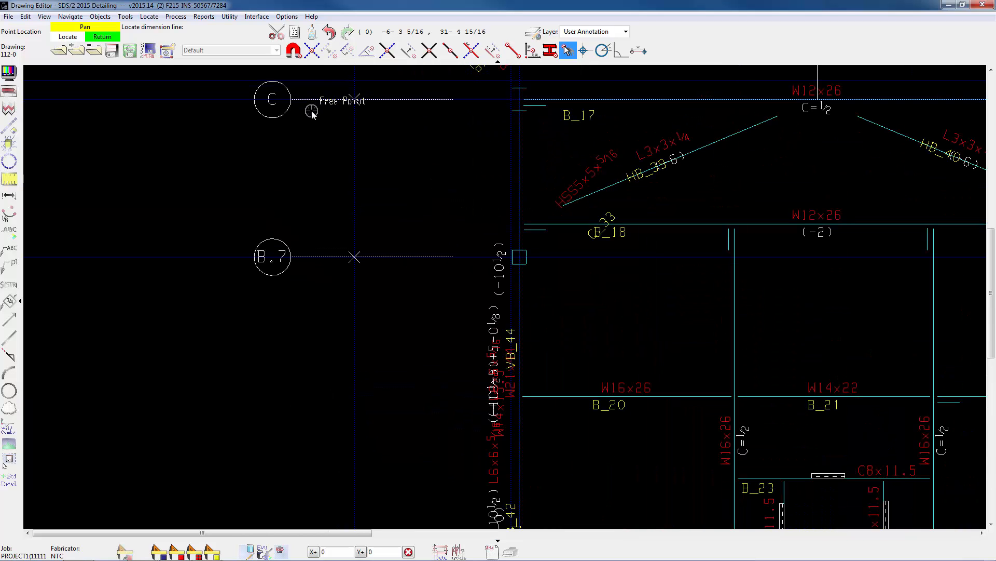
{"action": "left_click", "coordinate": [310, 115]}
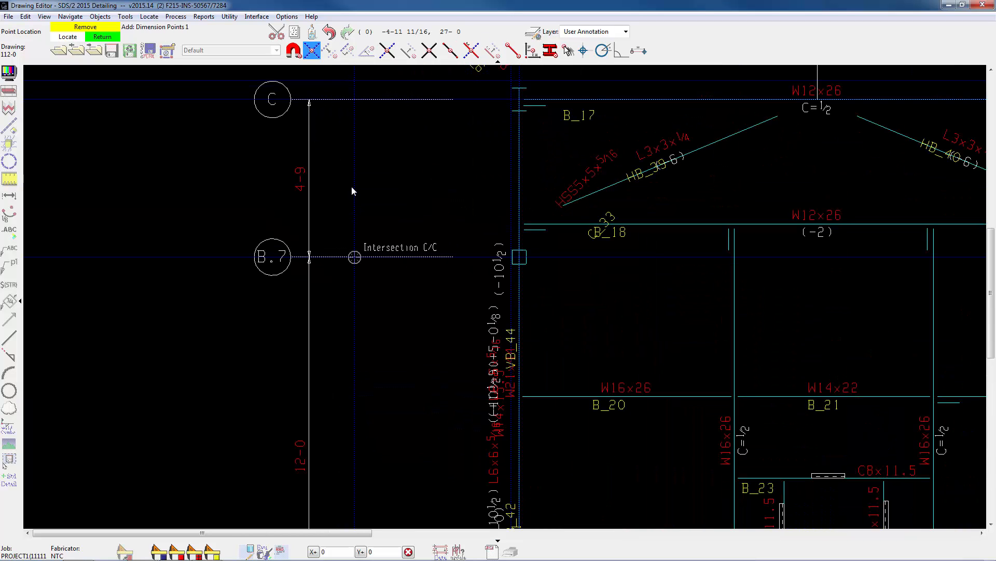
{"action": "right_click", "coordinate": [222, 179]}
Step: Add a vertical construction line perpendicular to grid C through the ends of the row grid extension lines
{"action": "scroll", "coordinate": [323, 197], "scroll_direction": "down", "scroll_amount": 2}
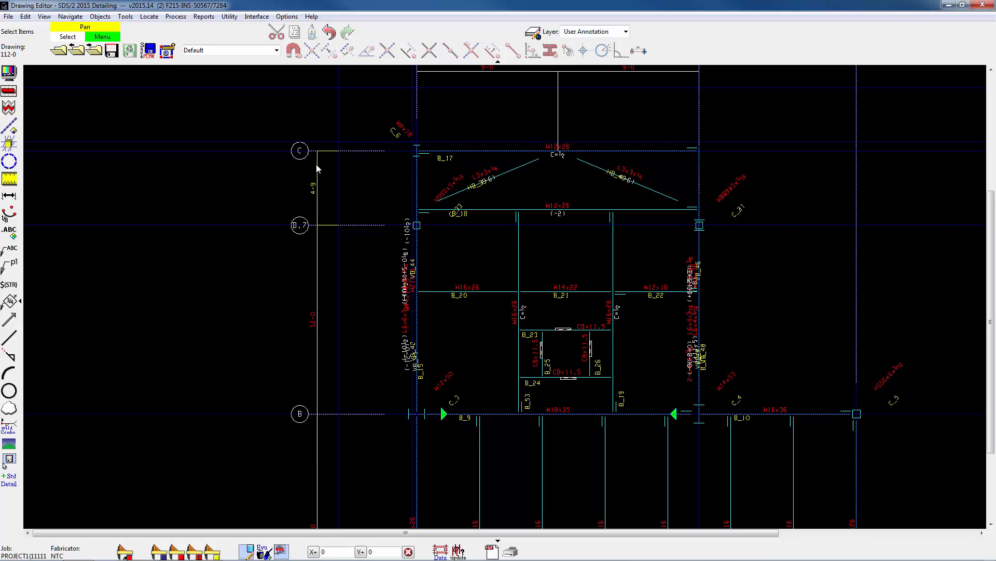
{"action": "scroll", "coordinate": [317, 168], "scroll_direction": "up", "scroll_amount": 3}
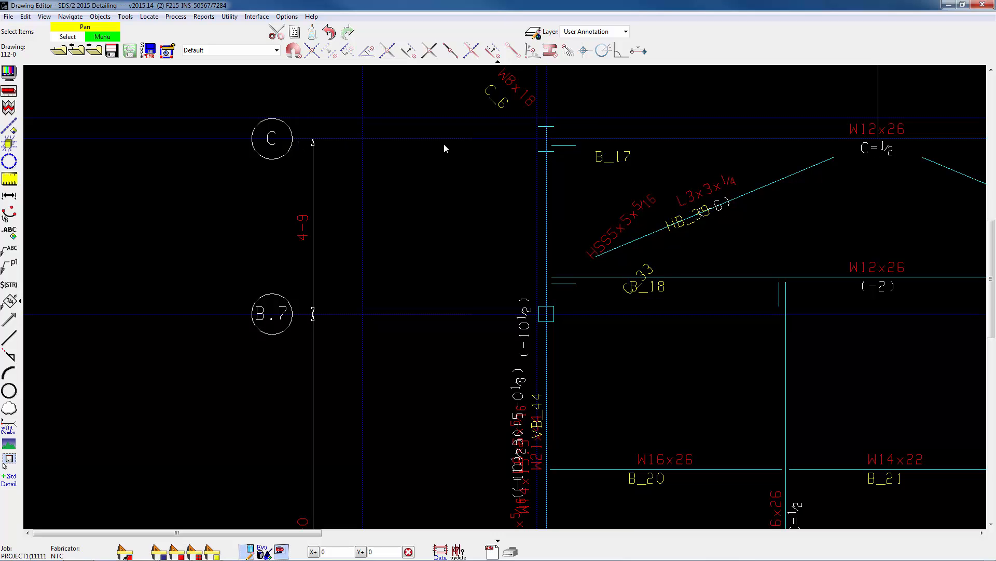
{"action": "scroll", "coordinate": [413, 174], "scroll_direction": "down", "scroll_amount": 3}
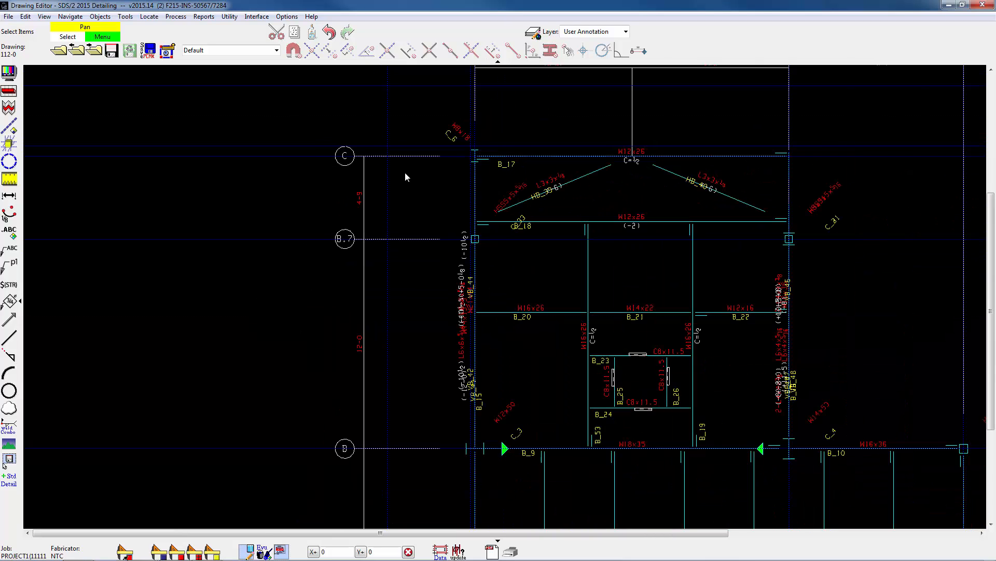
{"action": "left_click", "coordinate": [10, 128]}
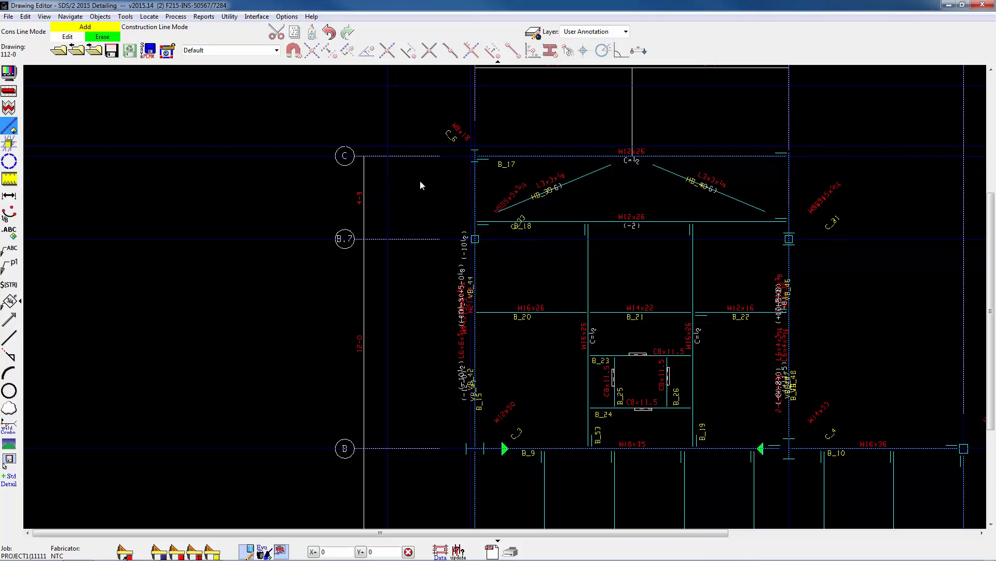
{"action": "left_click", "coordinate": [444, 177]}
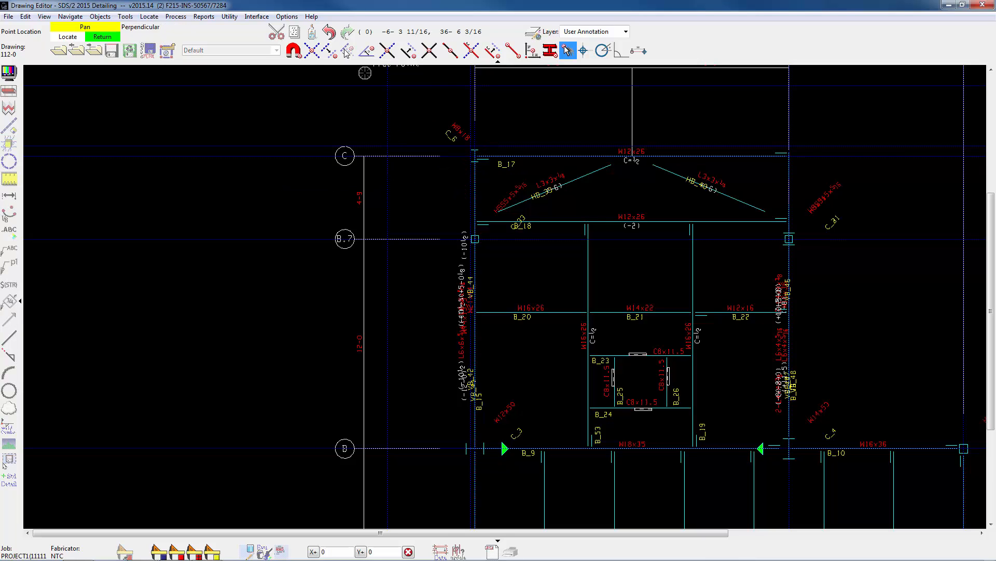
{"action": "left_click", "coordinate": [299, 54]}
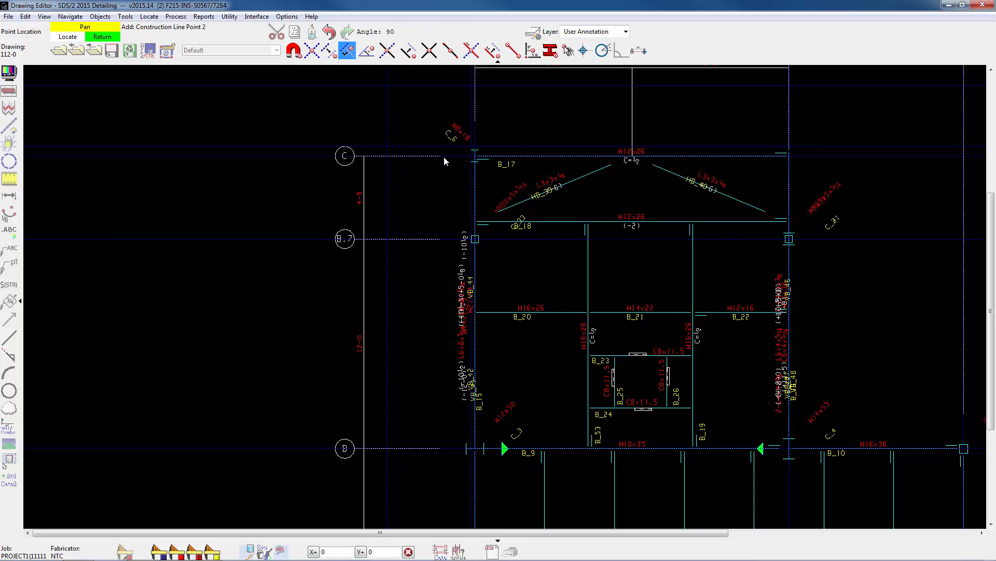
{"action": "right_click", "coordinate": [402, 211]}
{"action": "scroll", "coordinate": [348, 201], "scroll_direction": "down", "scroll_amount": 3}
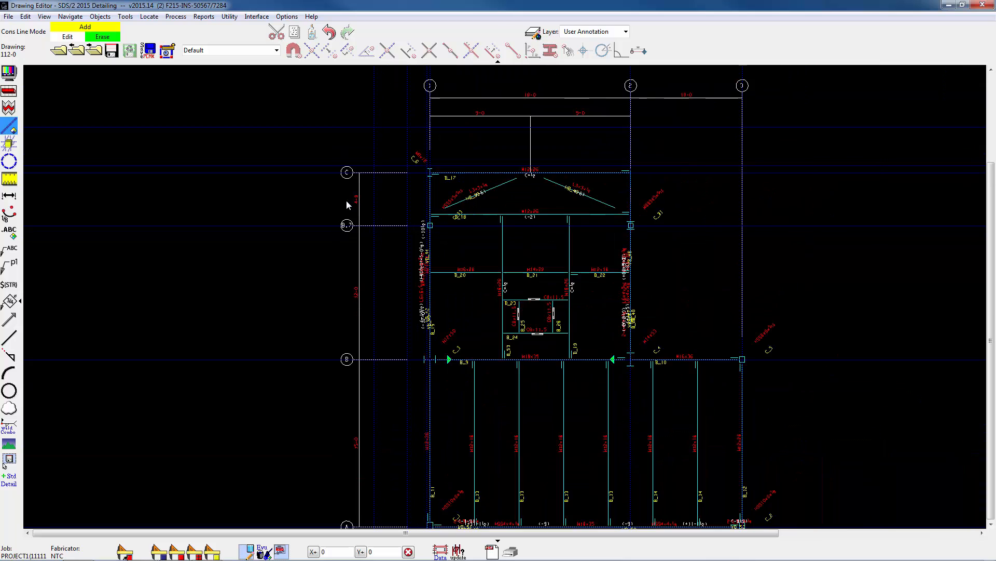
{"action": "middle_click", "coordinate": [260, 181]}
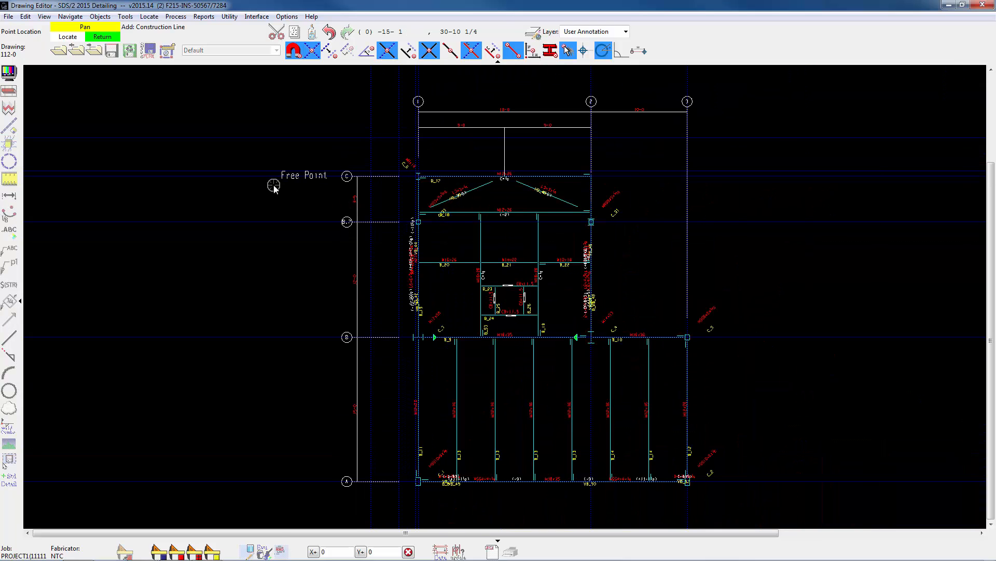
{"action": "key", "text": "Escape"}
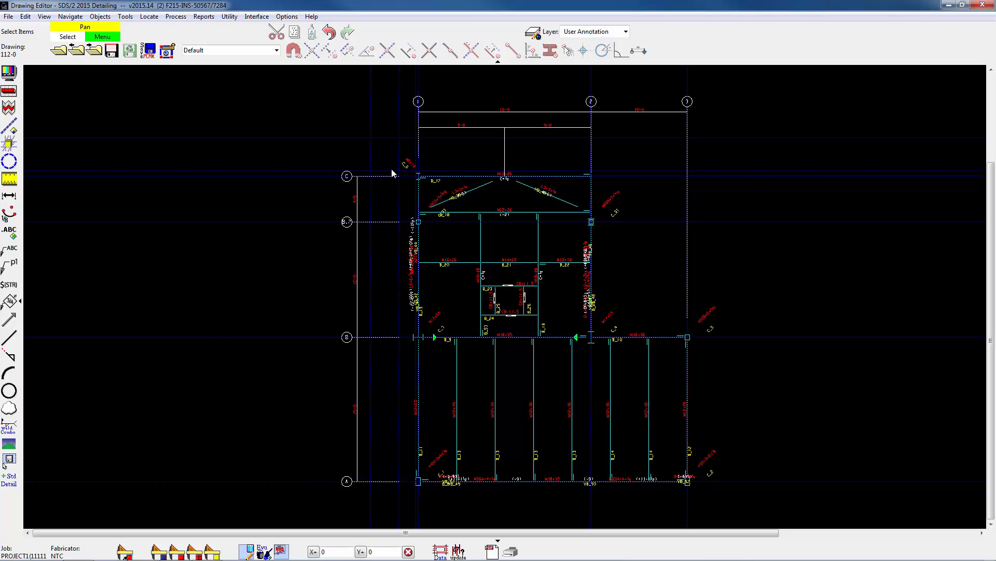
Step: Stretch the ends of the C, B.7, B and A extension lines from the inner to the outer vertical construction line on grid C
{"action": "left_click_drag", "start_coordinate": [391, 169], "coordinate": [407, 499]}
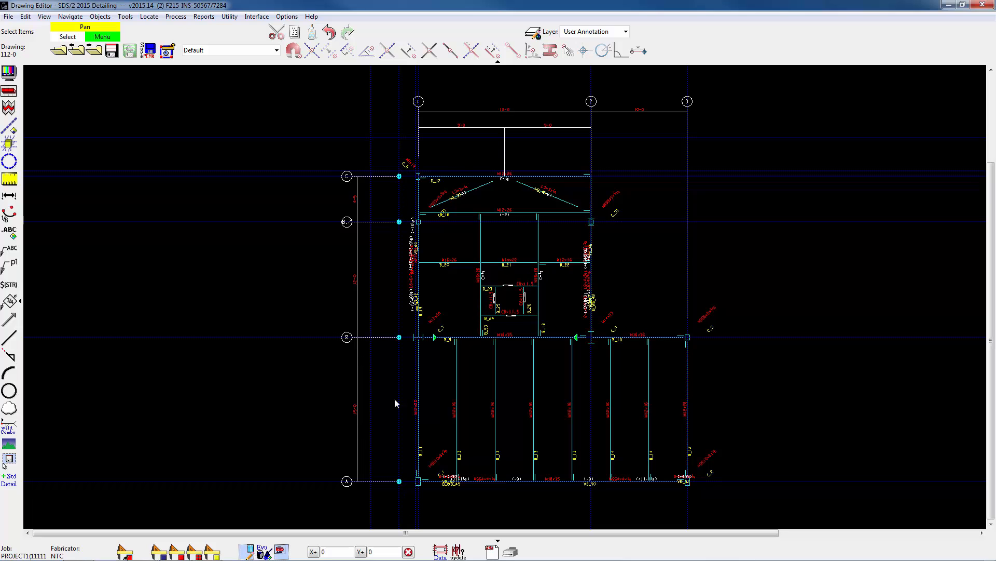
{"action": "right_click", "coordinate": [324, 198]}
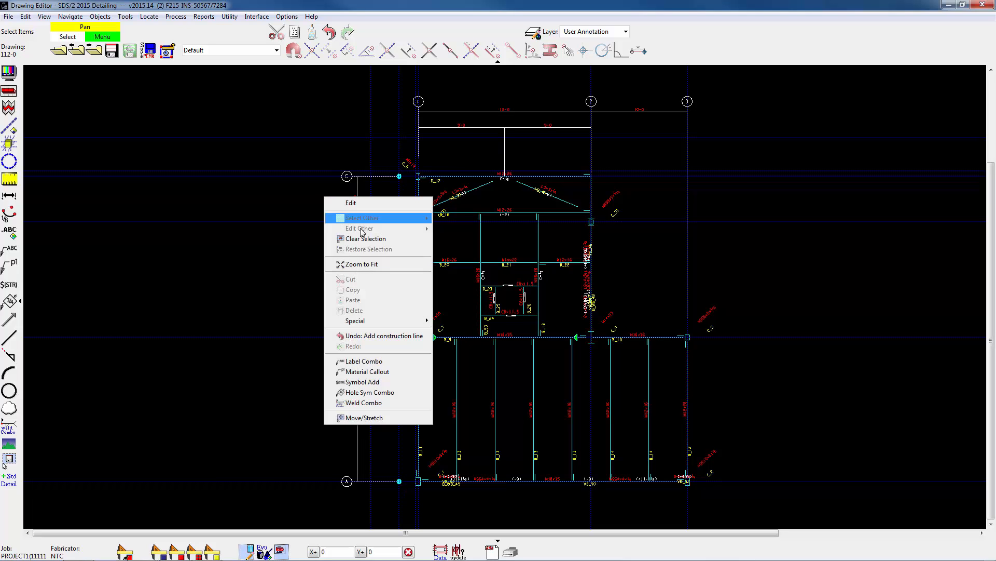
{"action": "left_click", "coordinate": [364, 417]}
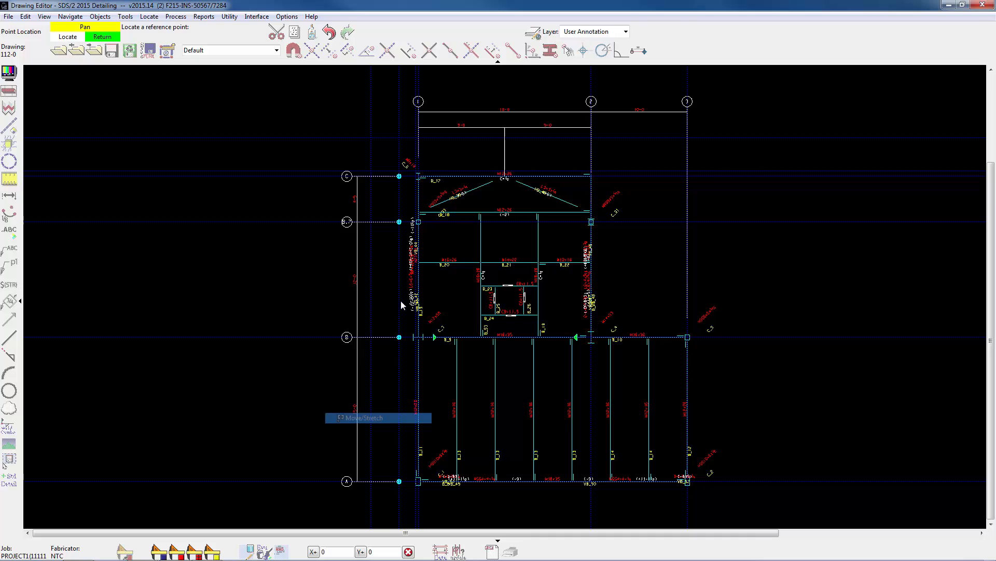
{"action": "left_click", "coordinate": [313, 50]}
{"action": "scroll", "coordinate": [386, 175], "scroll_direction": "up", "scroll_amount": 5}
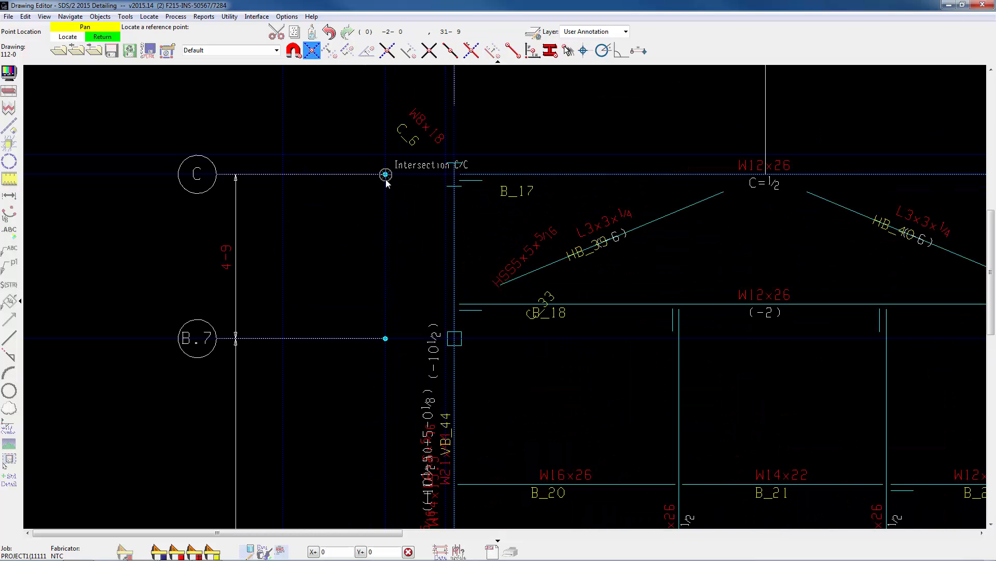
{"action": "left_click", "coordinate": [386, 176]}
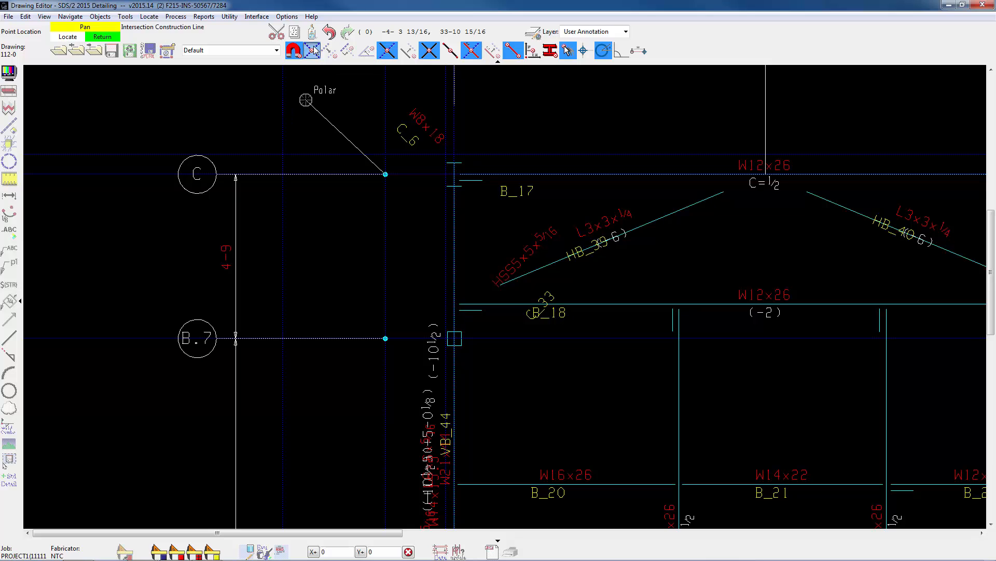
{"action": "left_click", "coordinate": [283, 174]}
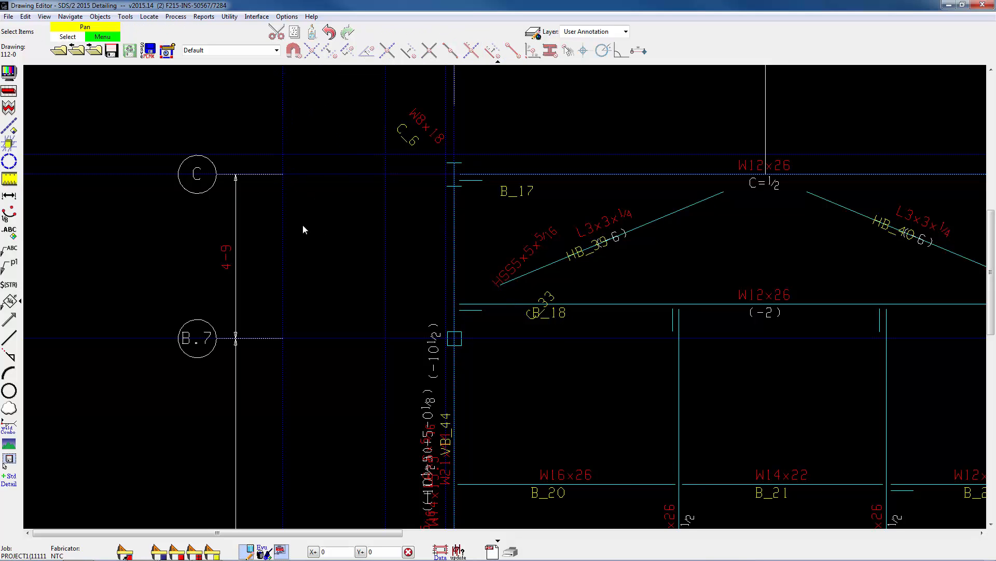
Step: Set the linetype for new lines to the dash-dot pattern and the pen color to magenta
{"action": "scroll", "coordinate": [330, 232], "scroll_direction": "down", "scroll_amount": 5}
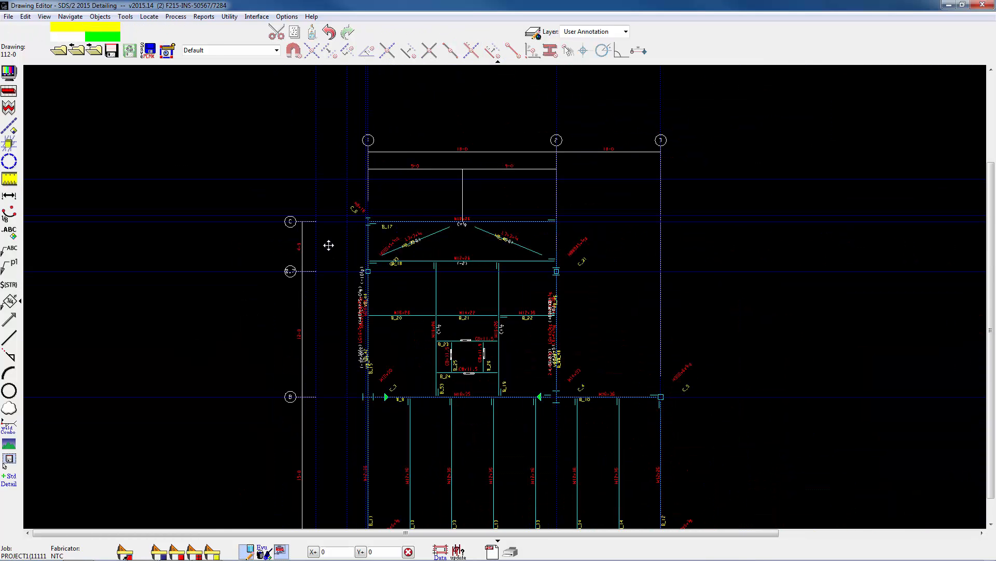
{"action": "mouse_move", "coordinate": [328, 245]}
{"action": "middle_mouse_down"}
{"action": "mouse_move", "coordinate": [309, 199]}
{"action": "mouse_move", "coordinate": [288, 183]}
{"action": "middle_mouse_up"}
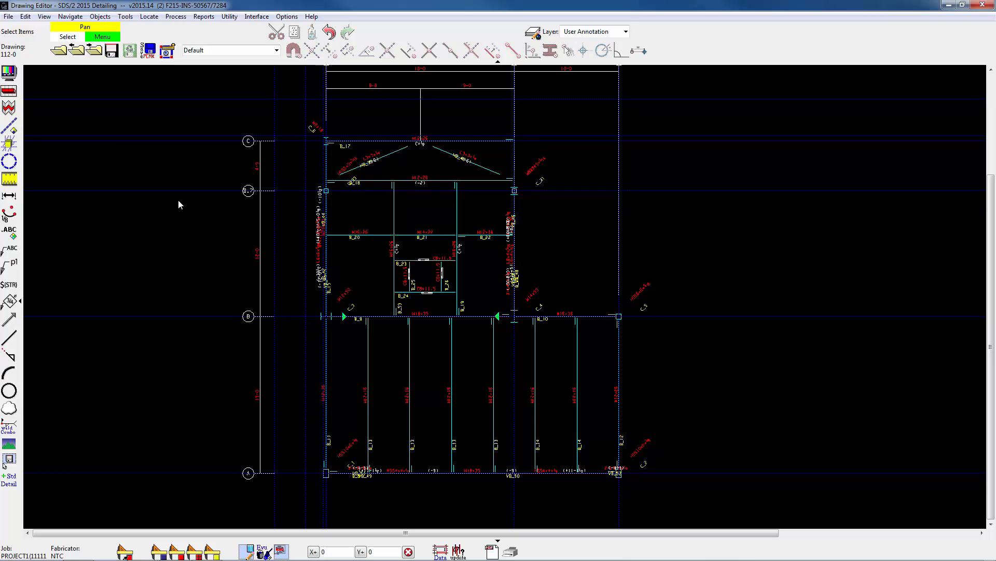
{"action": "key", "text": "e"}
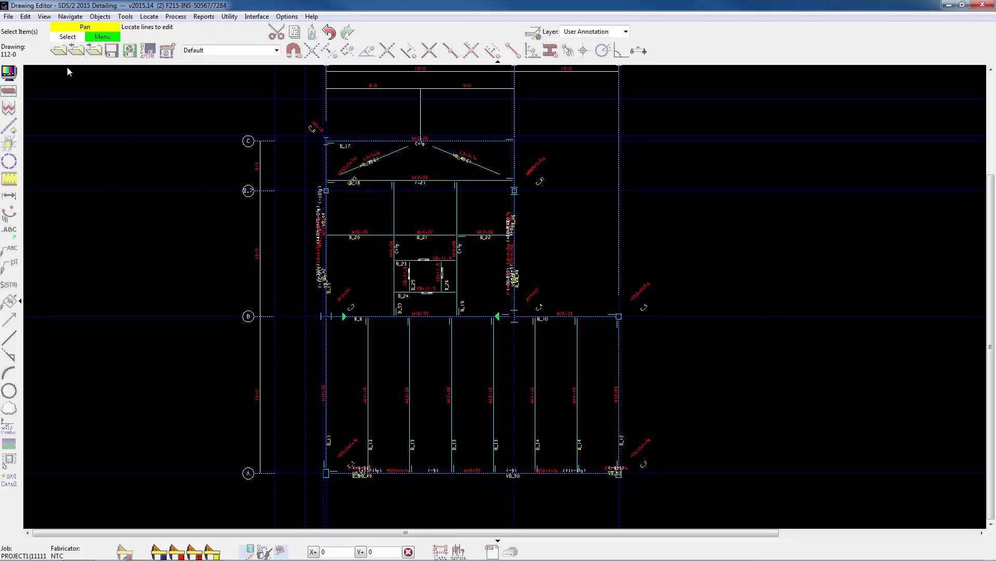
{"action": "left_click", "coordinate": [26, 18]}
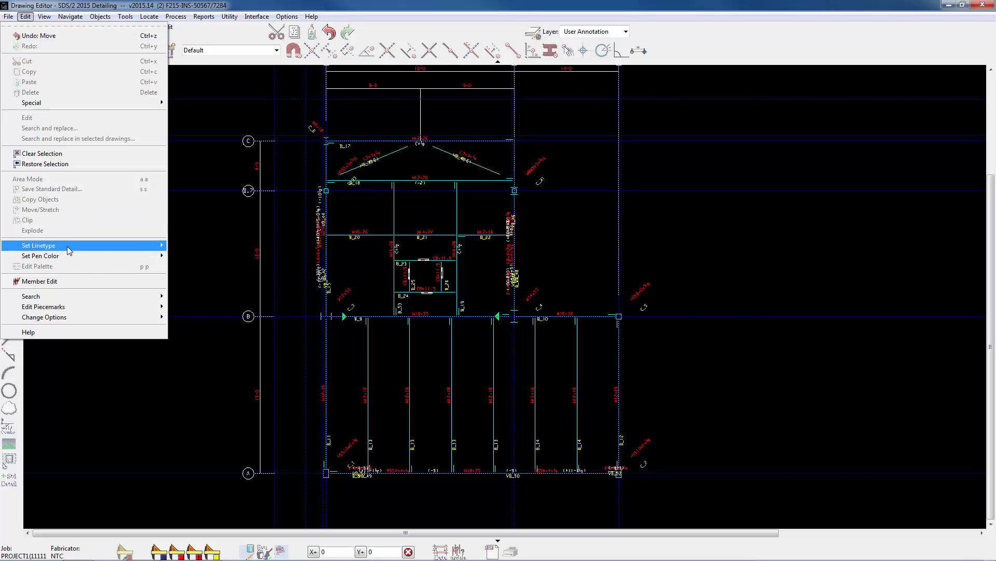
{"action": "mouse_move", "coordinate": [72, 249]}
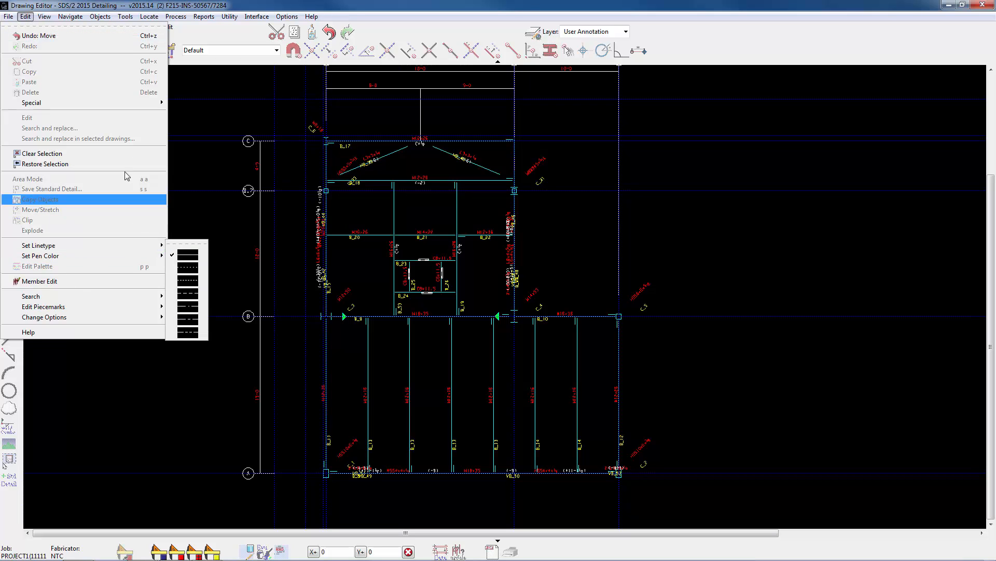
{"action": "left_click", "coordinate": [132, 33]}
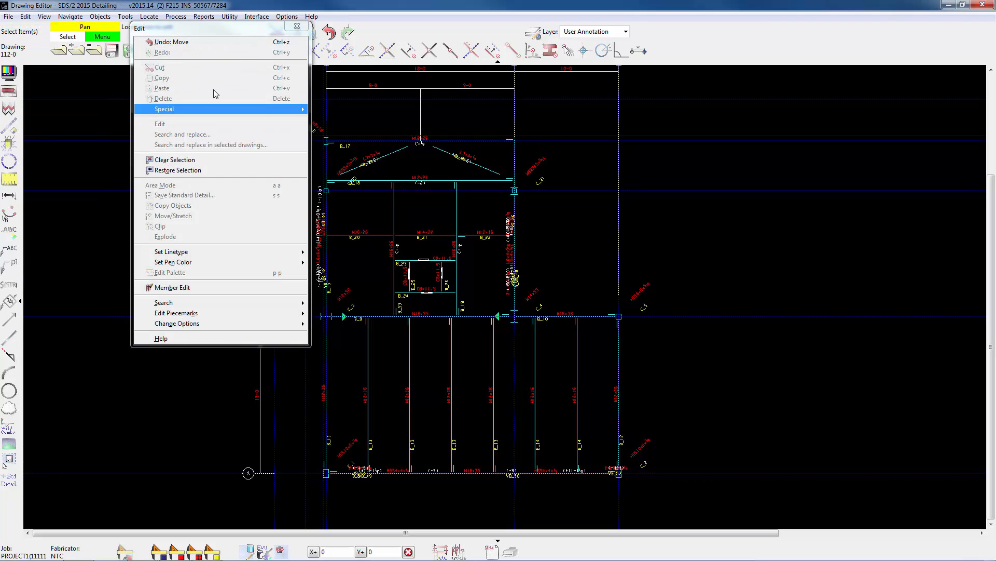
{"action": "right_click", "coordinate": [138, 298]}
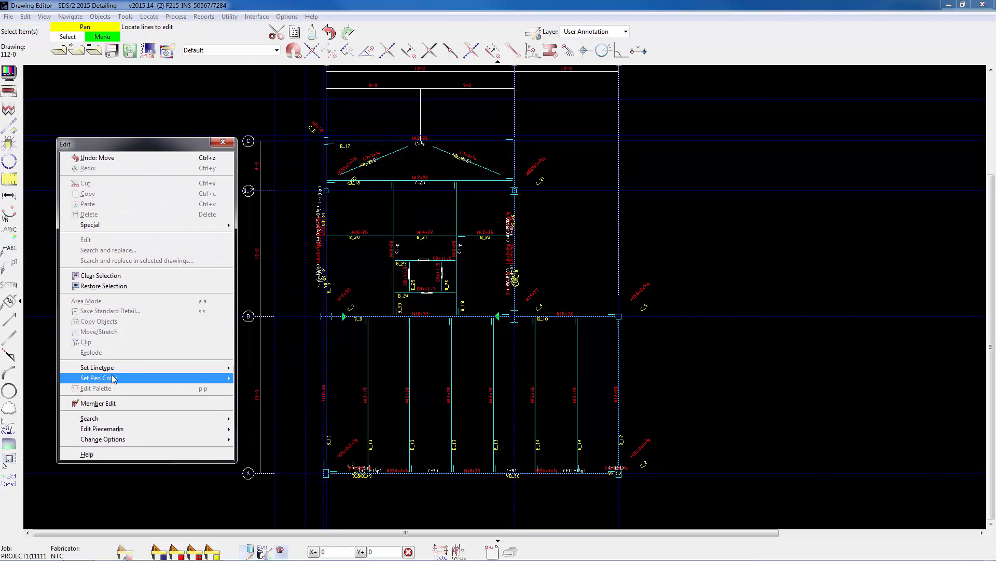
{"action": "mouse_move", "coordinate": [118, 369]}
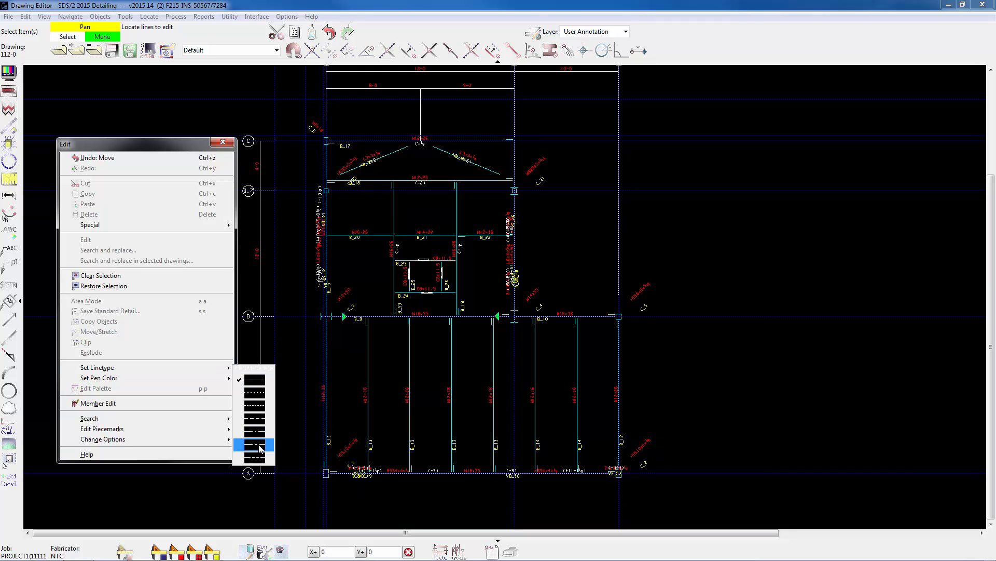
{"action": "mouse_move", "coordinate": [223, 378]}
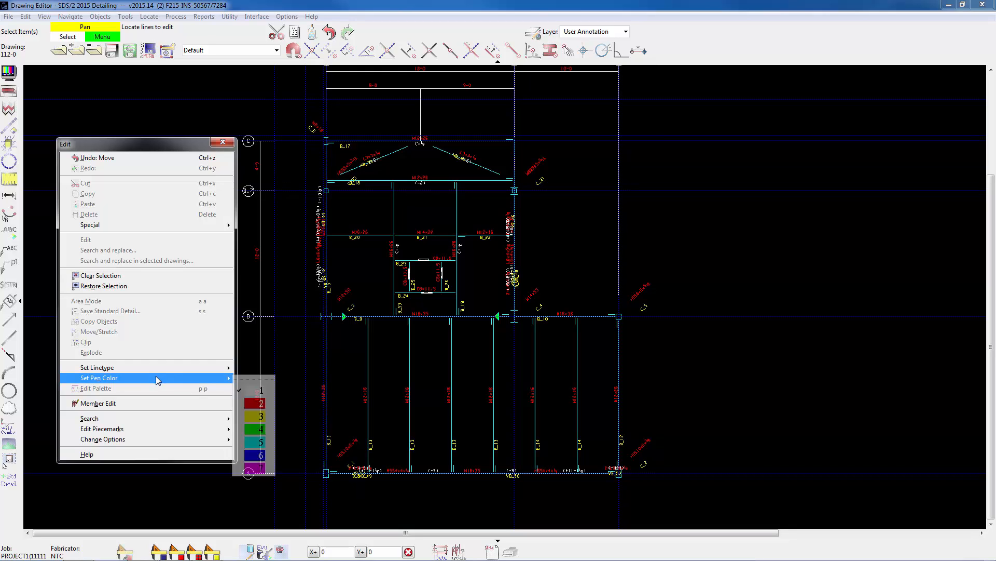
{"action": "left_click", "coordinate": [258, 469]}
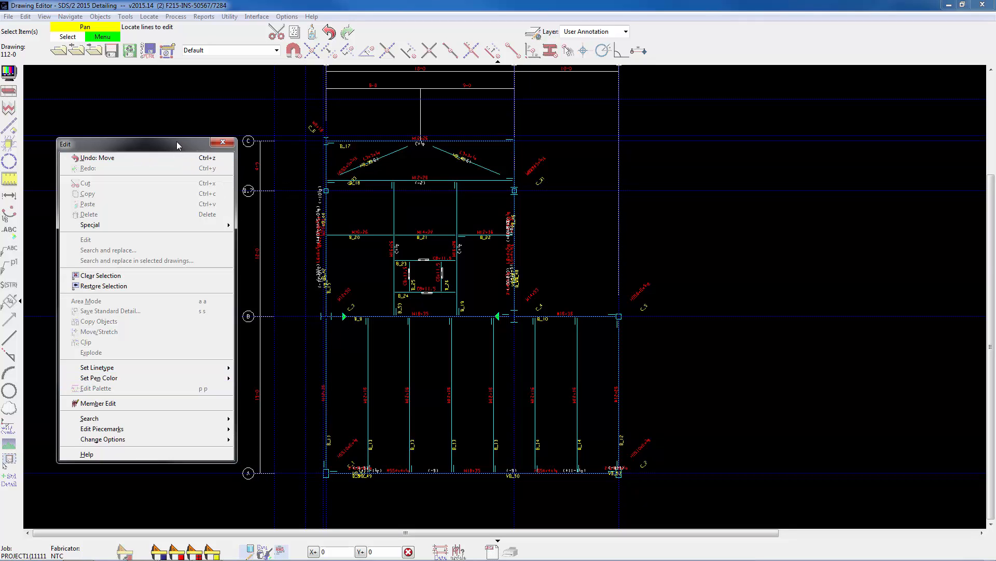
{"action": "left_click", "coordinate": [223, 143]}
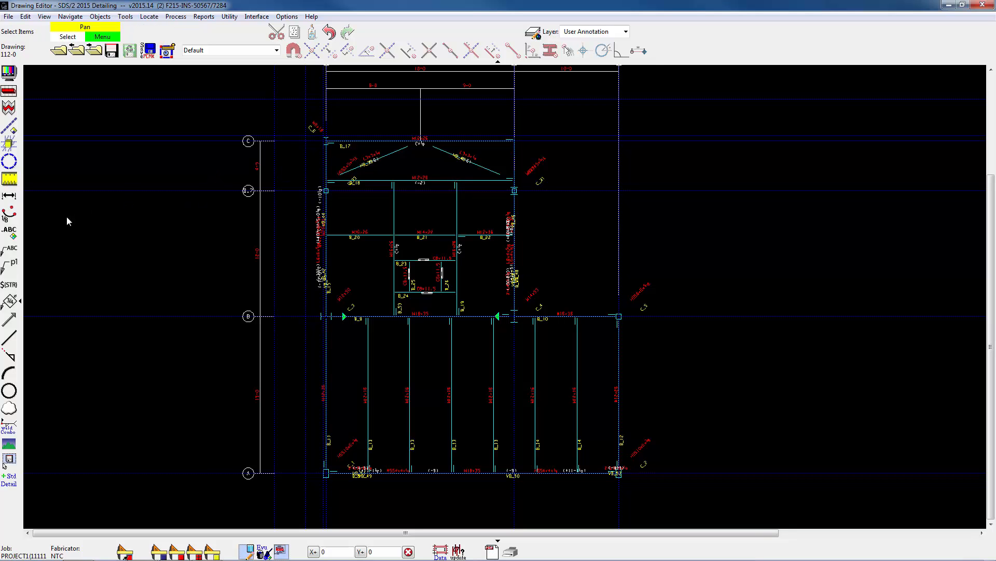
{"action": "scroll", "coordinate": [260, 173], "scroll_direction": "up", "scroll_amount": 5}
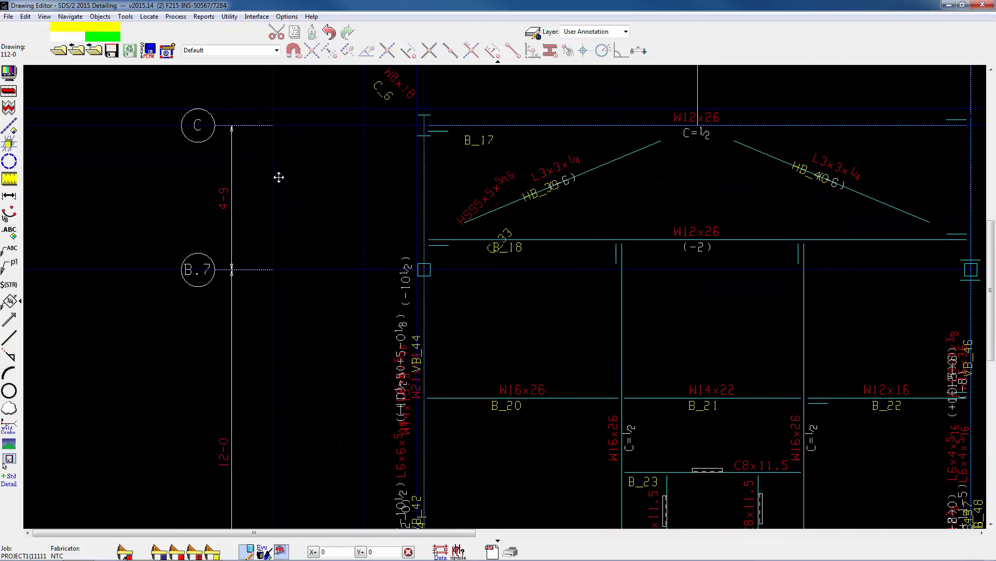
{"action": "left_click", "coordinate": [10, 338]}
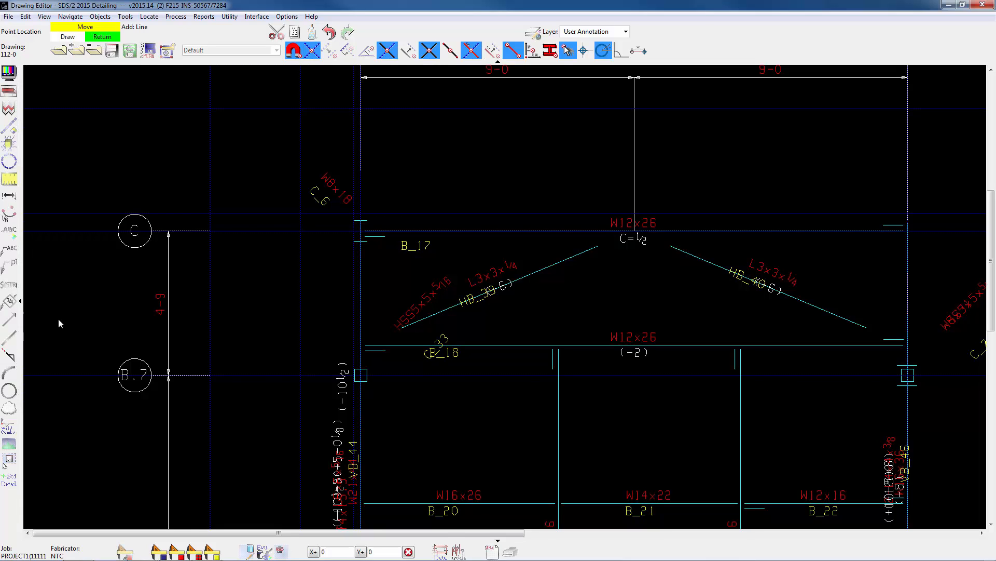
{"action": "left_click", "coordinate": [214, 239]}
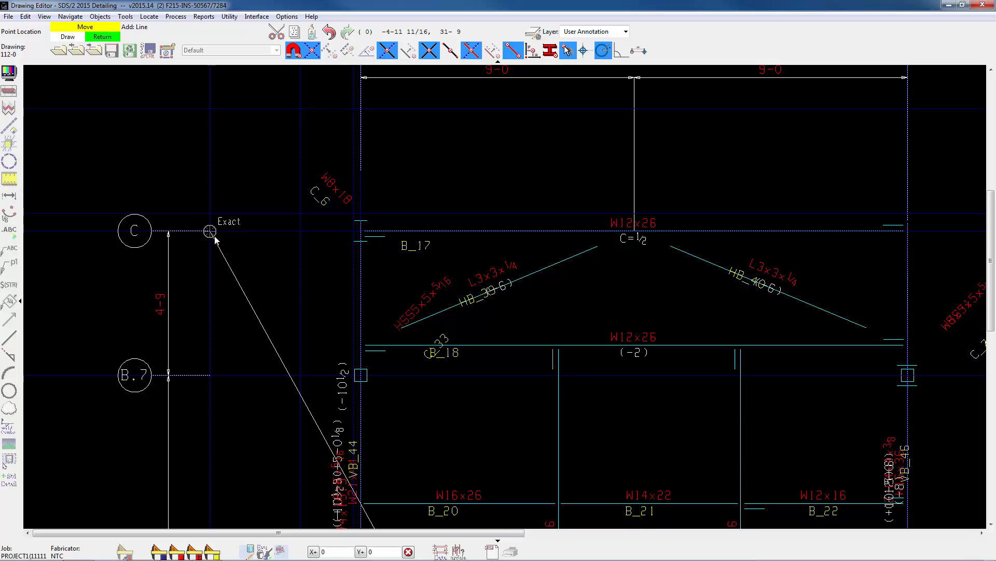
{"action": "left_click", "coordinate": [214, 236]}
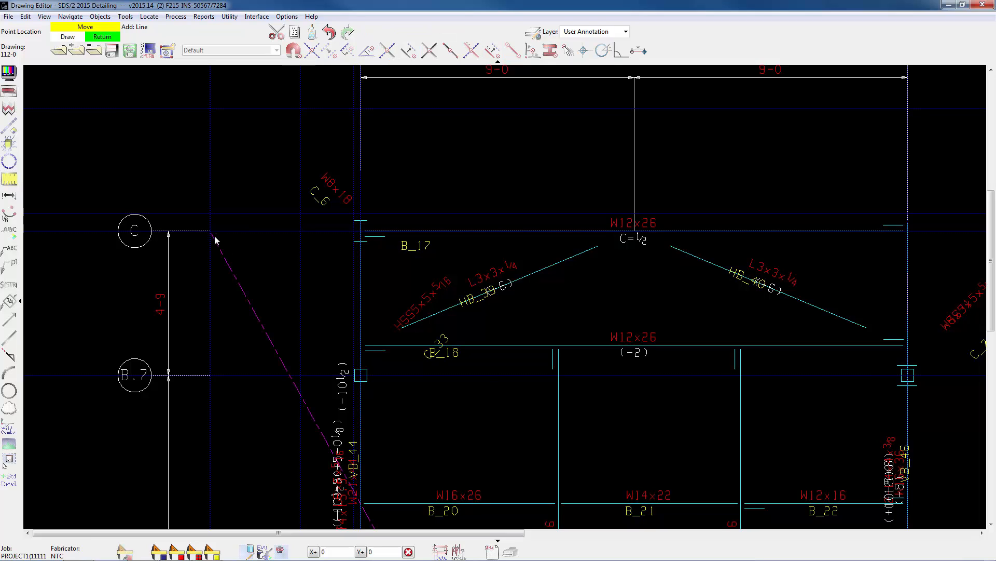
{"action": "right_click", "coordinate": [262, 259]}
{"action": "mouse_move", "coordinate": [238, 281]}
{"action": "left_mouse_down"}
{"action": "mouse_move", "coordinate": [251, 272]}
{"action": "mouse_move", "coordinate": [254, 279]}
{"action": "left_mouse_up"}
{"action": "key", "text": "Delete"}
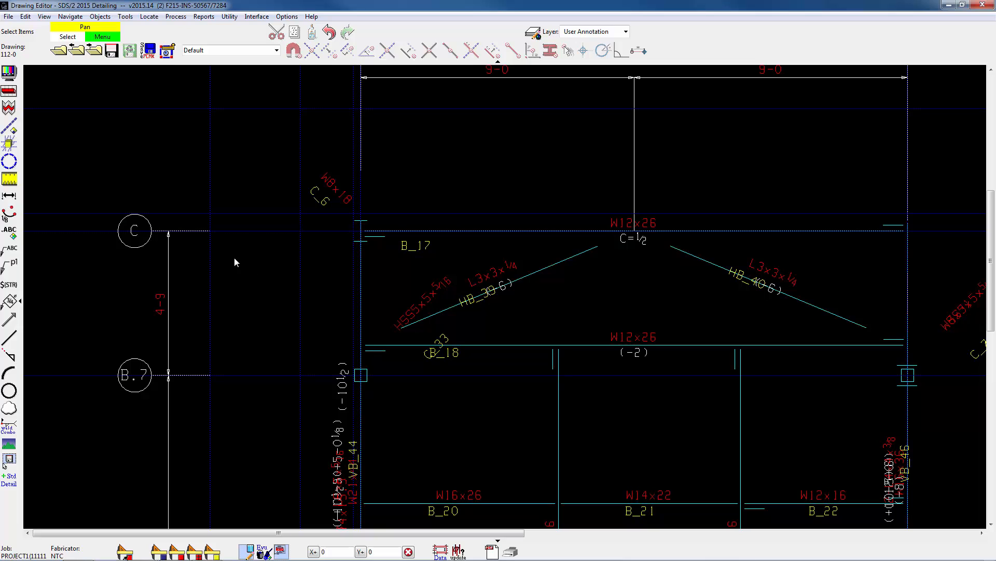
Step: Draw horizontal lines along grids C and B.7 from their extension line ends to the vertical construction line just beside grid 1
{"action": "left_click", "coordinate": [10, 337]}
{"action": "left_click", "coordinate": [226, 227]}
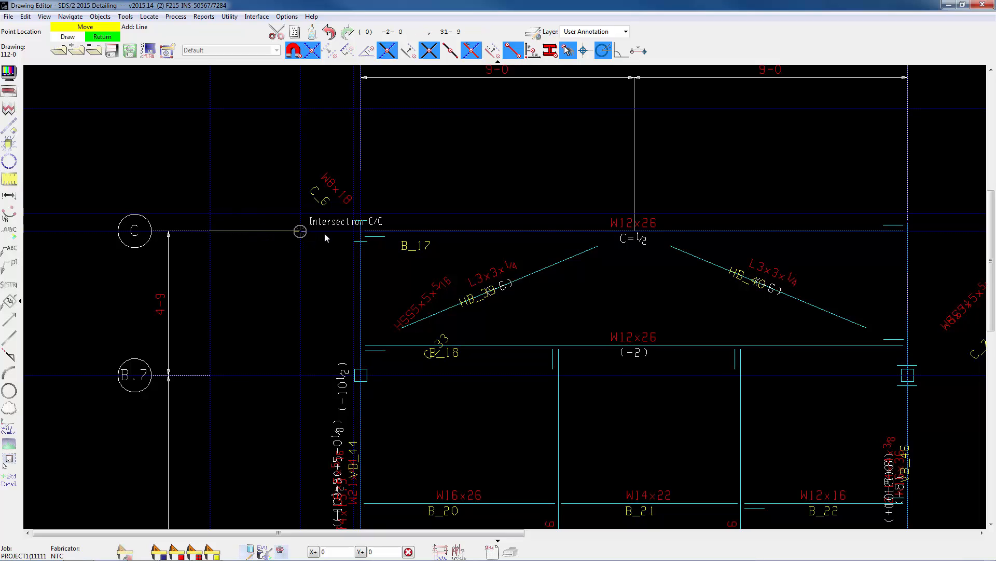
{"action": "left_click", "coordinate": [354, 232]}
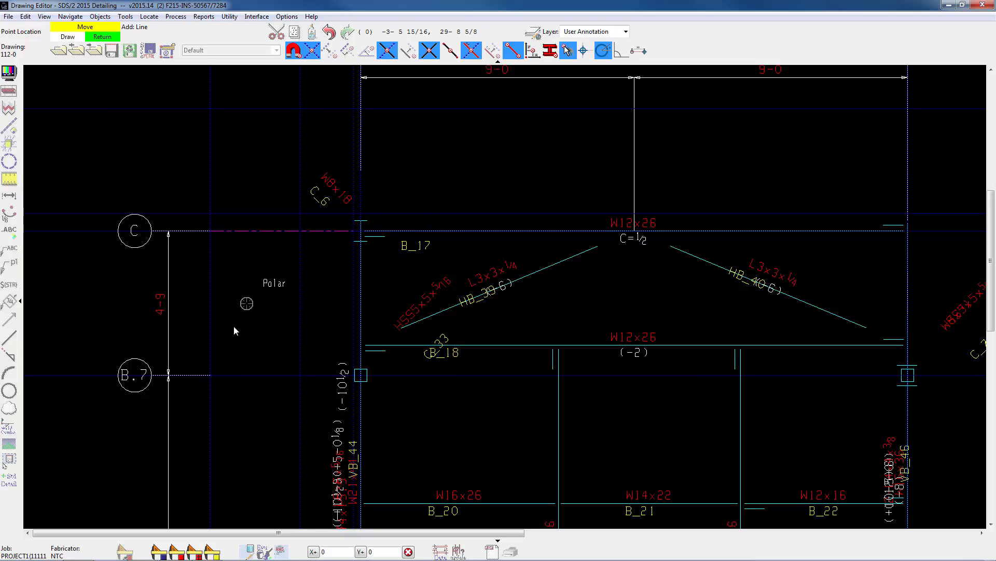
{"action": "left_click", "coordinate": [224, 383]}
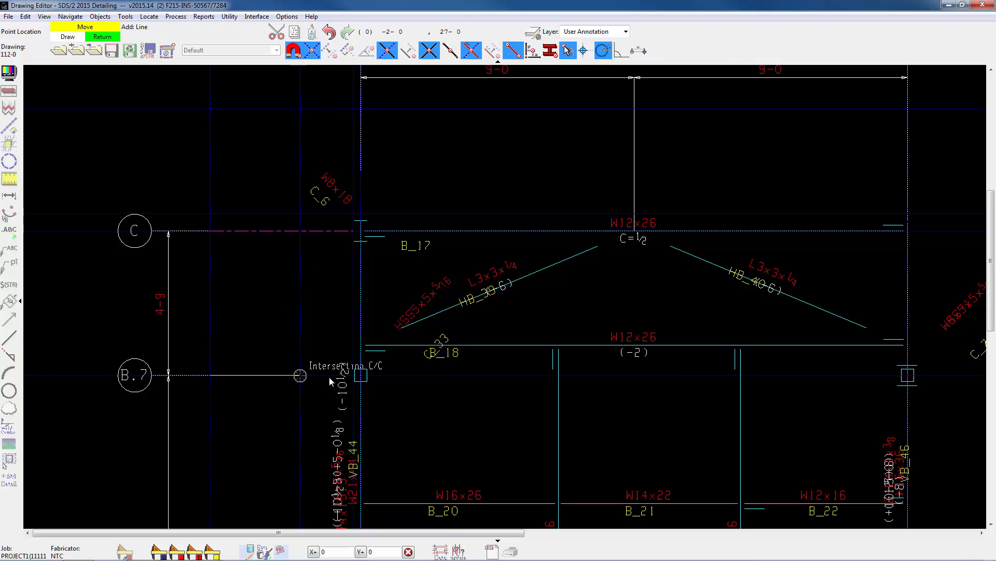
{"action": "left_click", "coordinate": [343, 378]}
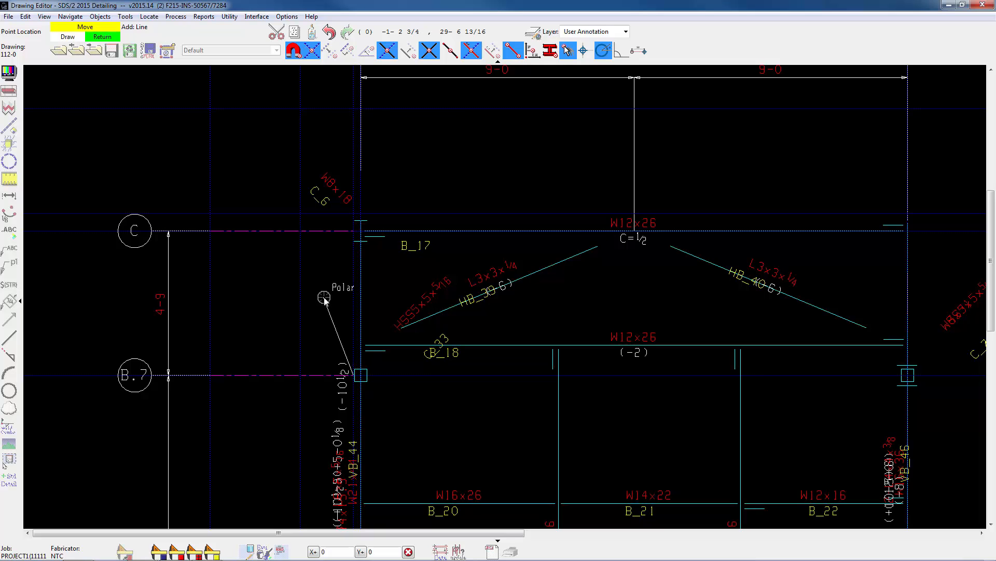
Step: Draw a matching horizontal line along grid B from its extension line end to the construction line beside grid 1
{"action": "scroll", "coordinate": [327, 311], "scroll_direction": "down", "scroll_amount": 3}
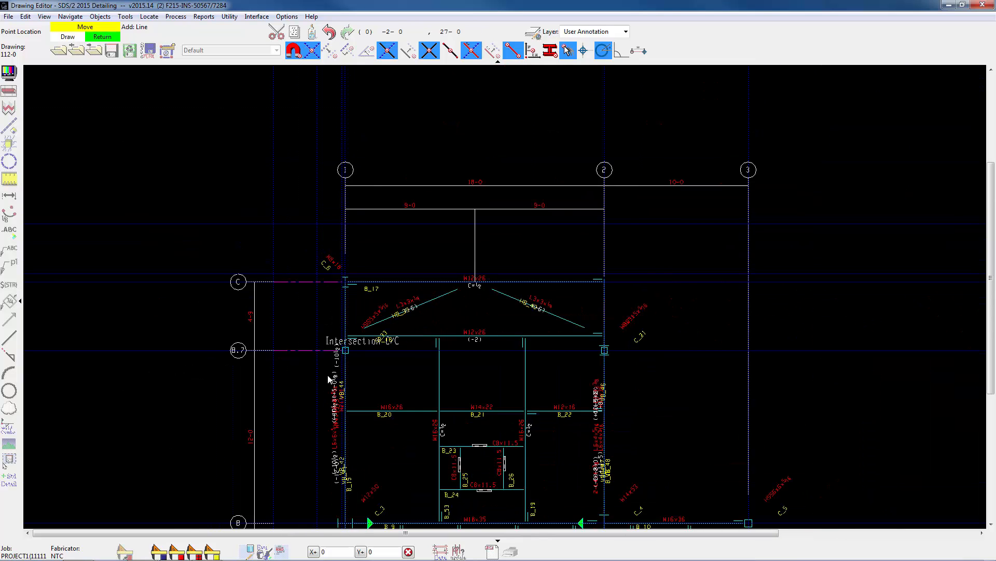
{"action": "scroll", "coordinate": [312, 411], "scroll_direction": "down", "scroll_amount": 2}
{"action": "scroll", "coordinate": [292, 482], "scroll_direction": "down", "scroll_amount": 4}
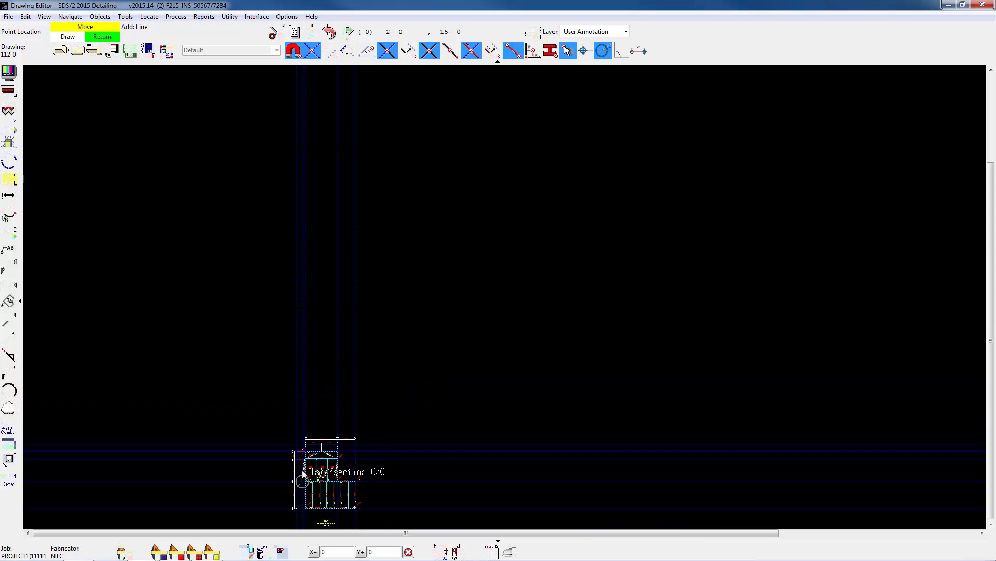
{"action": "scroll", "coordinate": [304, 478], "scroll_direction": "up", "scroll_amount": 5}
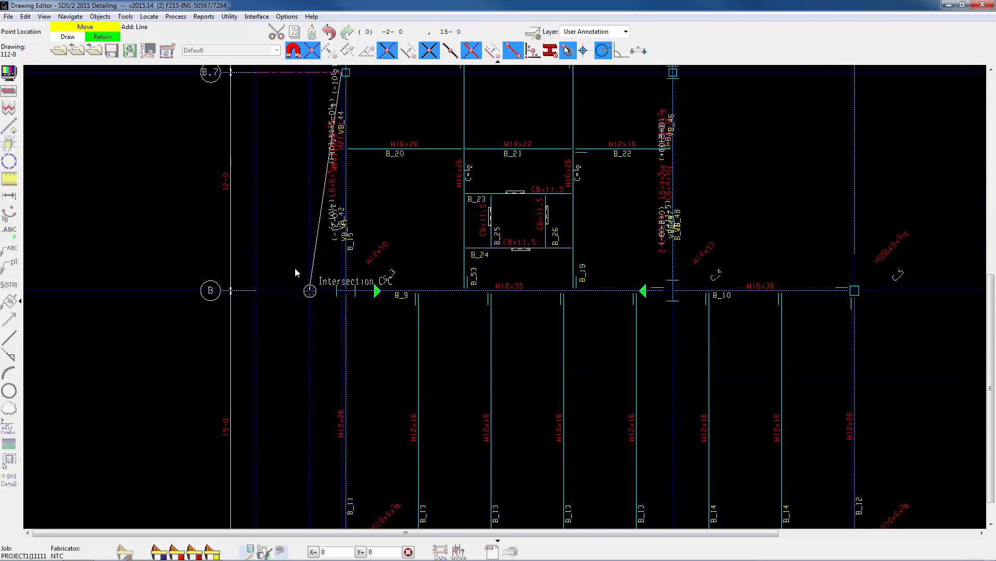
{"action": "left_click", "coordinate": [341, 291]}
Step: Draw the horizontal line along grid A from its extension line end to the column at grid 1 and finish the line command
{"action": "scroll", "coordinate": [313, 343], "scroll_direction": "down", "scroll_amount": 5}
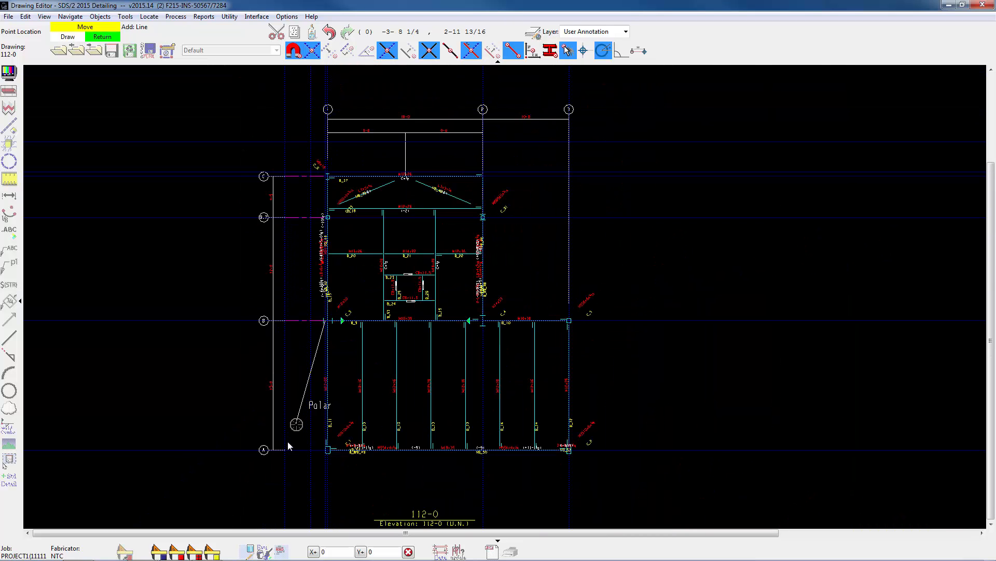
{"action": "scroll", "coordinate": [283, 456], "scroll_direction": "up", "scroll_amount": 5}
{"action": "scroll", "coordinate": [277, 466], "scroll_direction": "up", "scroll_amount": 1}
{"action": "left_click", "coordinate": [280, 460]}
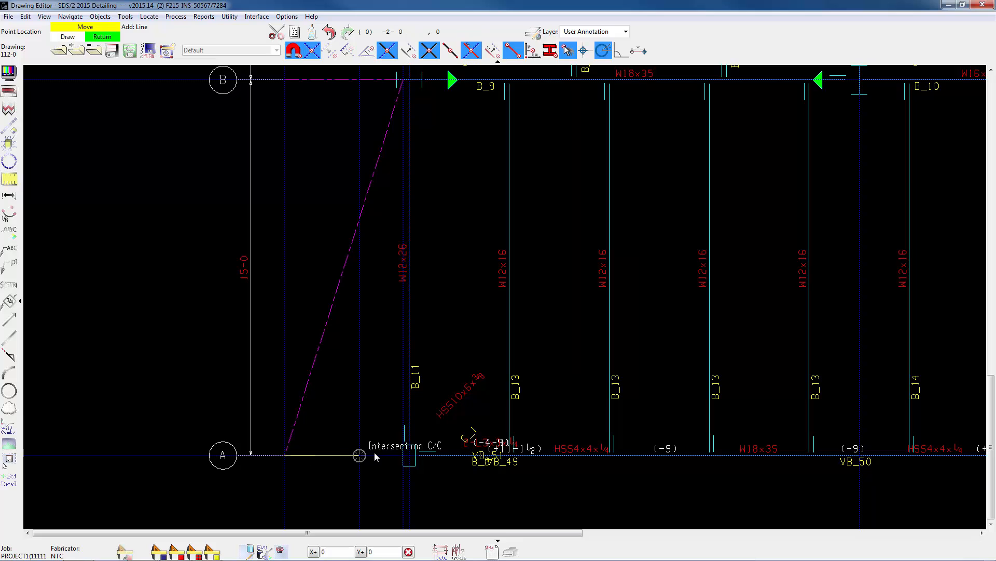
{"action": "left_click", "coordinate": [404, 457]}
{"action": "right_click", "coordinate": [354, 353]}
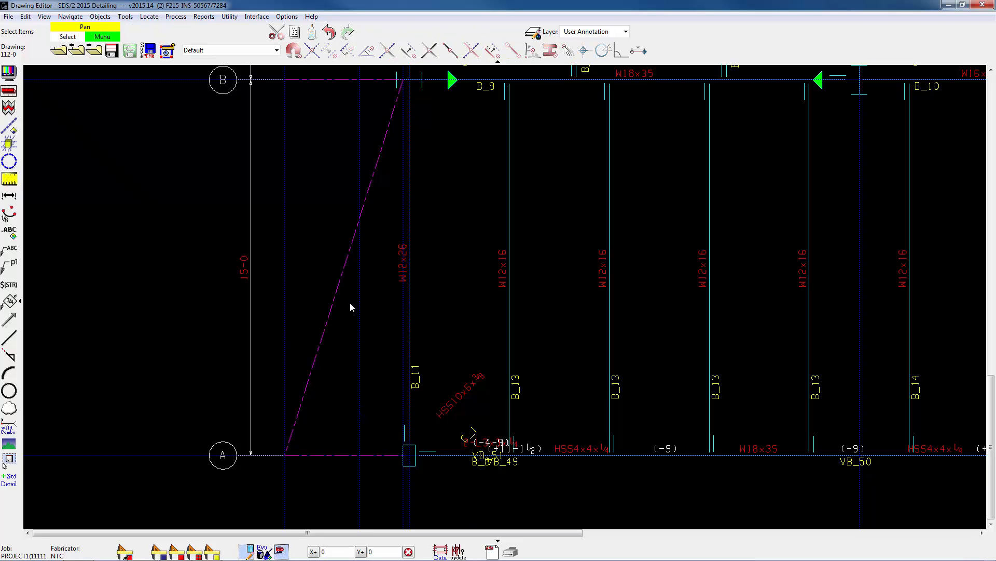
Step: Delete the stray diagonal line running between grids B and A
{"action": "left_click", "coordinate": [334, 307]}
{"action": "key", "text": "Delete"}
{"action": "scroll", "coordinate": [397, 465], "scroll_direction": "up", "scroll_amount": 5}
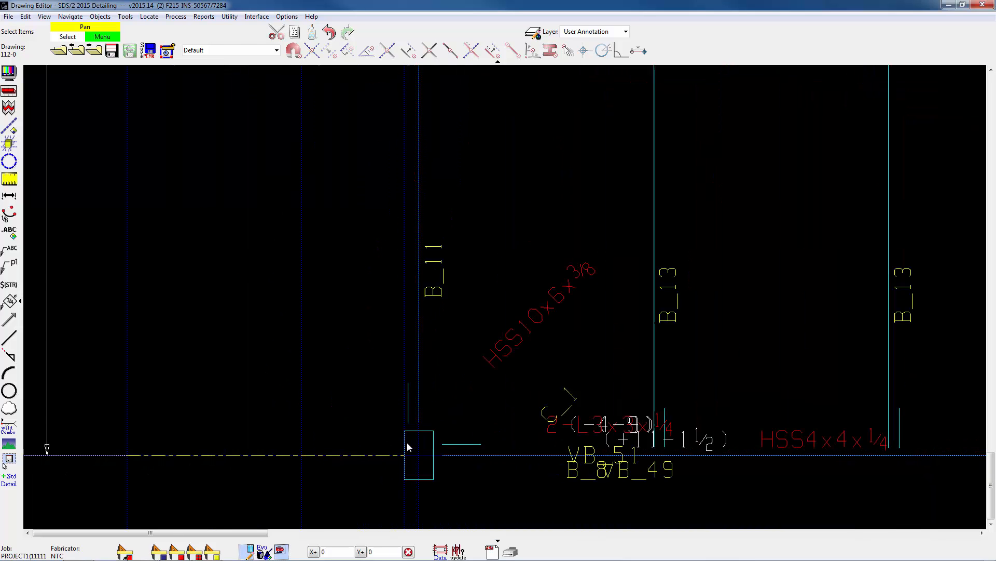
{"action": "middle_click_drag", "start_coordinate": [340, 312], "coordinate": [295, 247]}
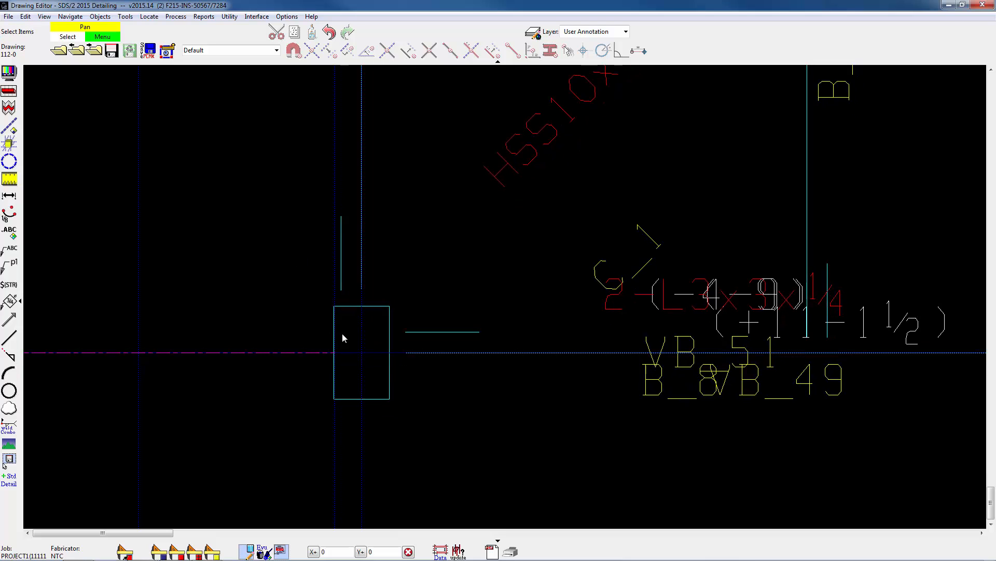
{"action": "scroll", "coordinate": [336, 345], "scroll_direction": "up", "scroll_amount": 2}
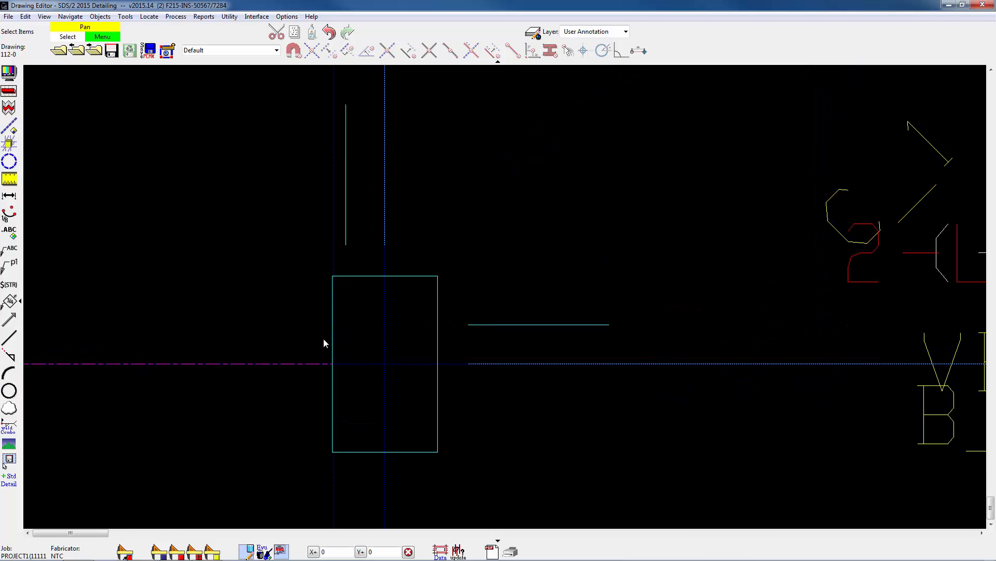
Step: Try to clip the magenta grid A line back from the column at grid 1, without a border around the clipped area
{"action": "left_click", "coordinate": [25, 17]}
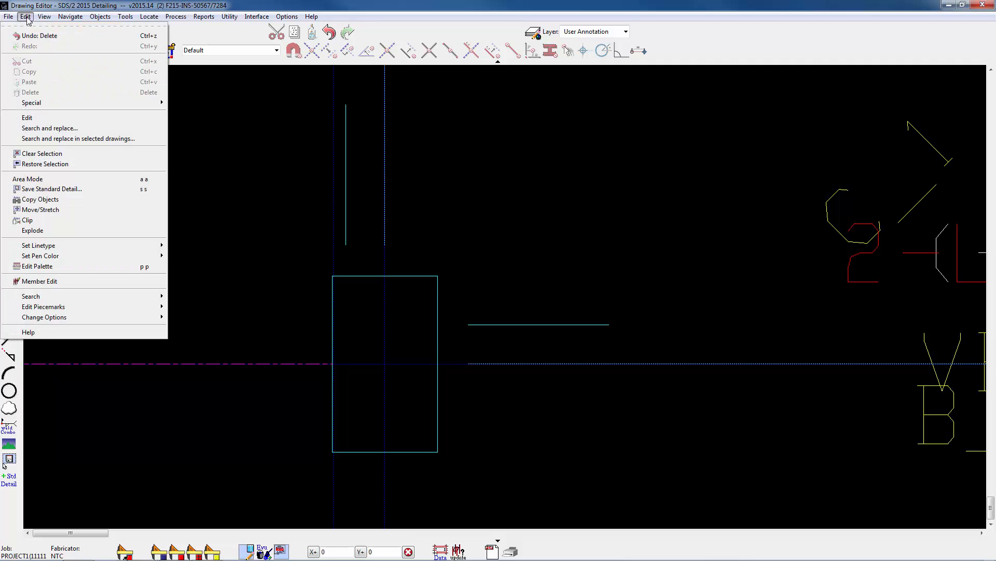
{"action": "left_click", "coordinate": [29, 220]}
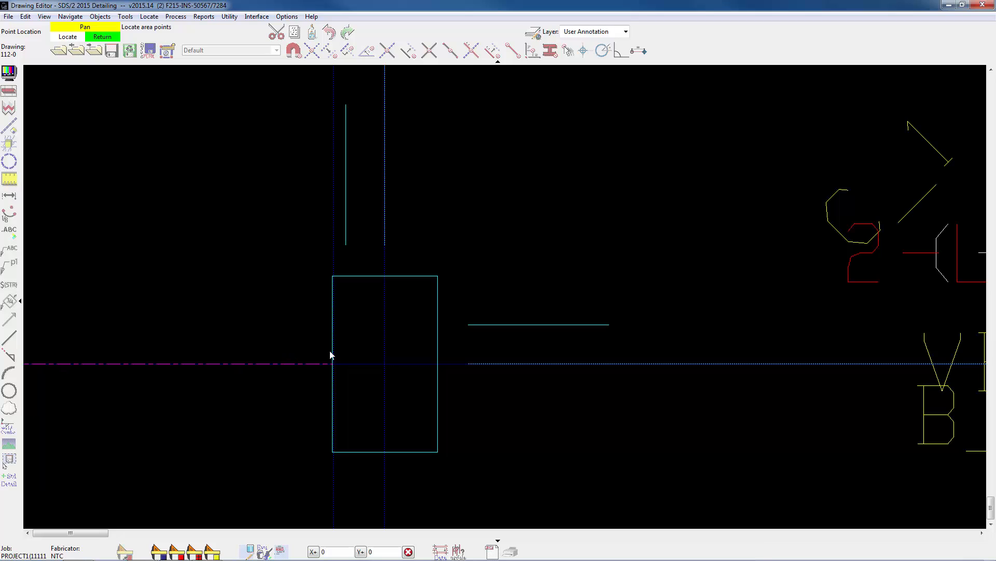
{"action": "left_click_drag", "start_coordinate": [352, 326], "coordinate": [258, 403]}
{"action": "left_click", "coordinate": [257, 274]}
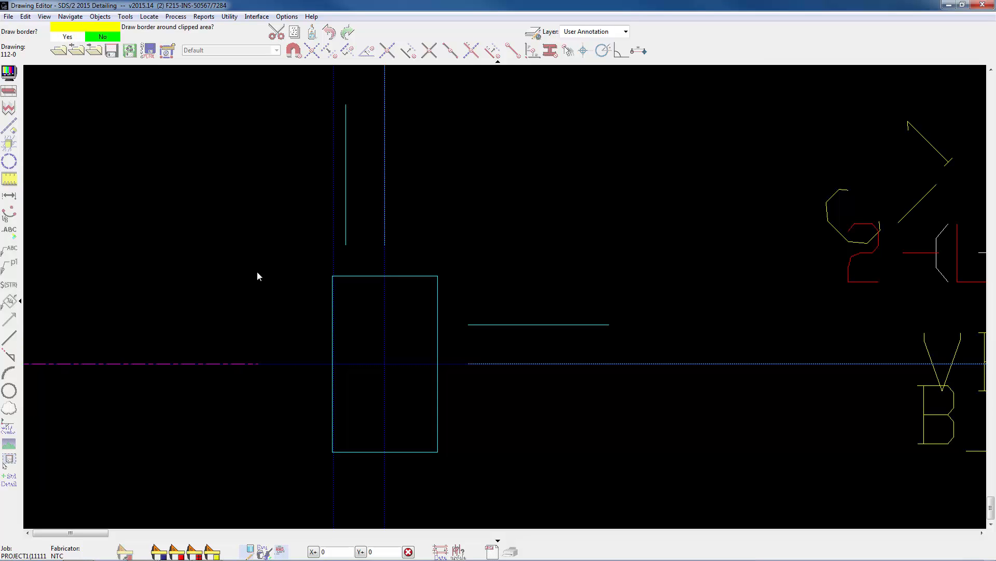
{"action": "left_click", "coordinate": [246, 274]}
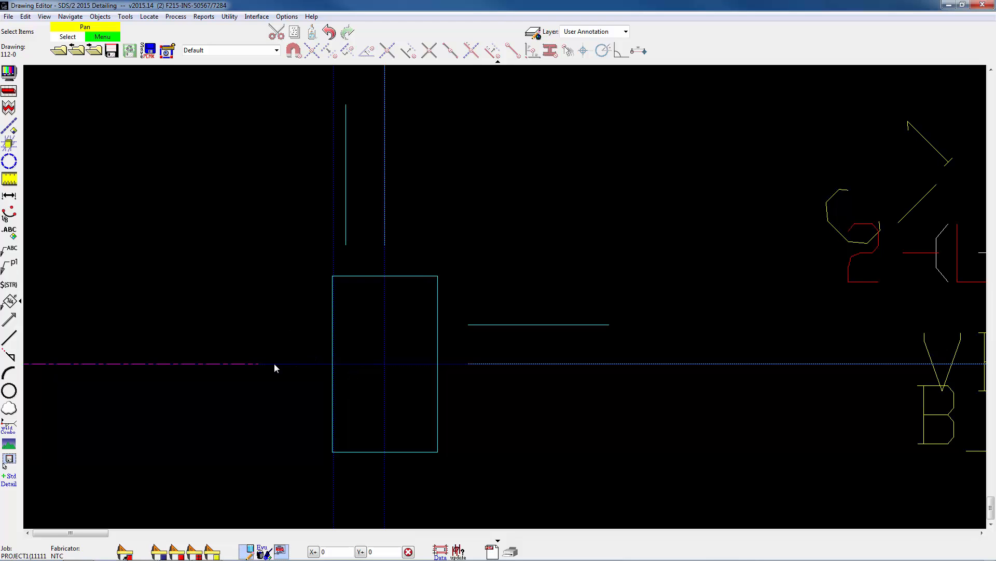
Step: Clip the magenta grid B line back from the column at grid 1, without a border around the clipped area
{"action": "scroll", "coordinate": [270, 334], "scroll_direction": "down", "scroll_amount": 5}
{"action": "scroll", "coordinate": [276, 295], "scroll_direction": "up", "scroll_amount": 8}
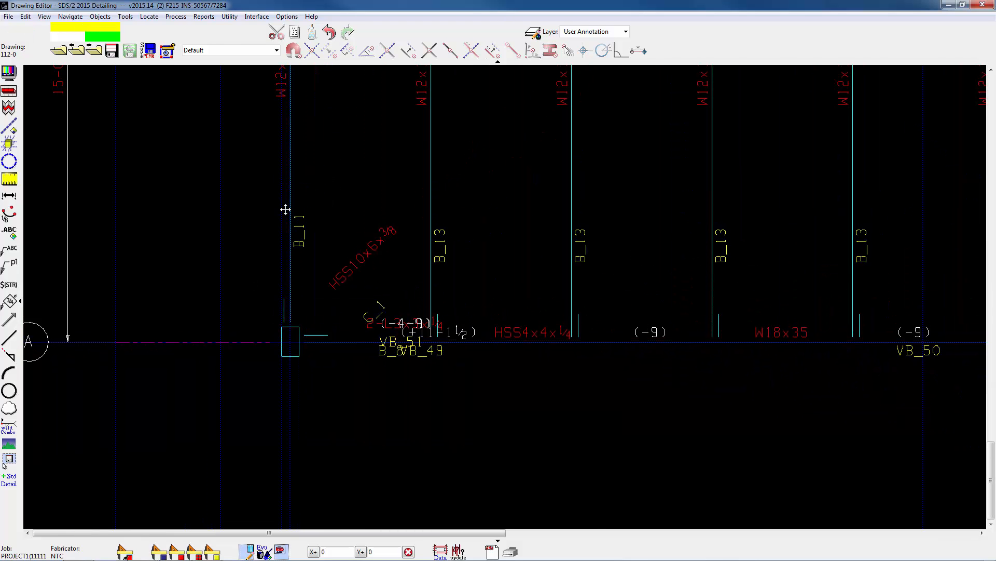
{"action": "scroll", "coordinate": [311, 323], "scroll_direction": "up", "scroll_amount": 4}
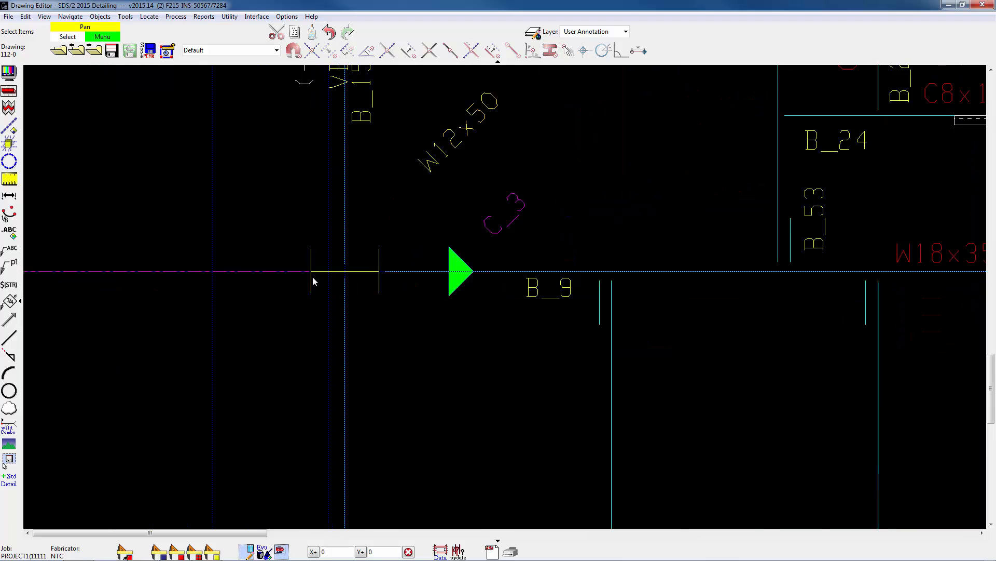
{"action": "scroll", "coordinate": [350, 224], "scroll_direction": "up", "scroll_amount": 2}
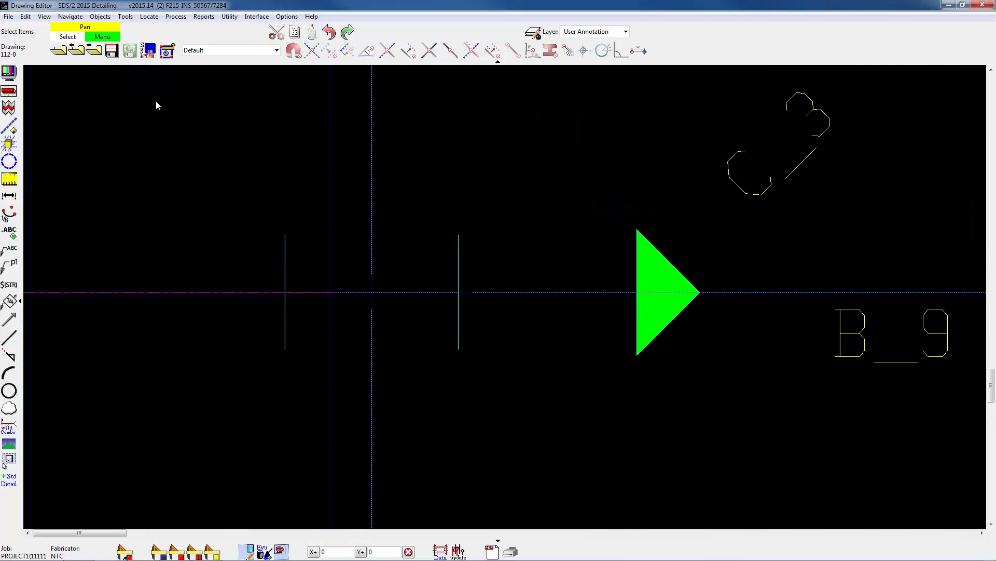
{"action": "left_click", "coordinate": [26, 17]}
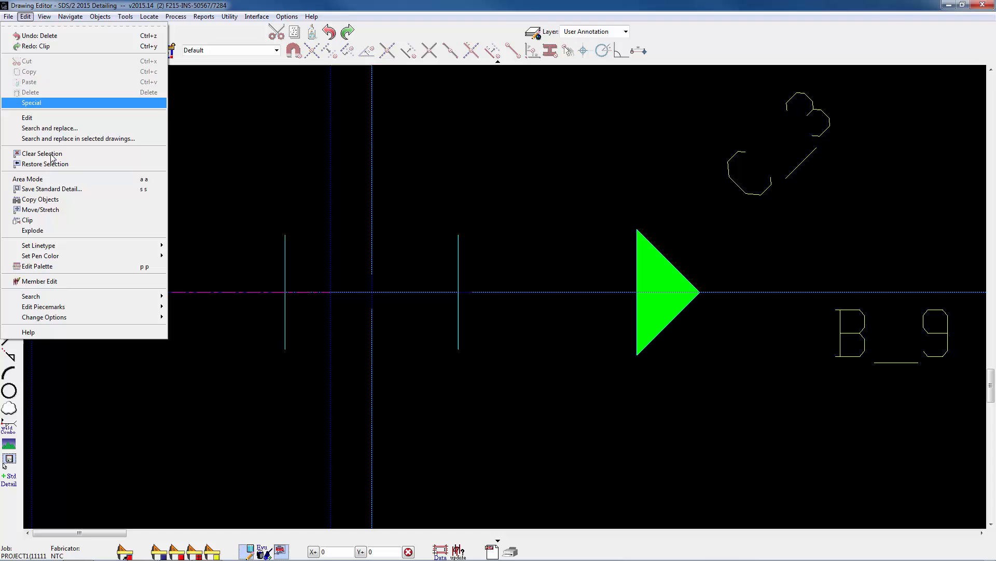
{"action": "left_click", "coordinate": [41, 223]}
{"action": "left_click", "coordinate": [344, 255]}
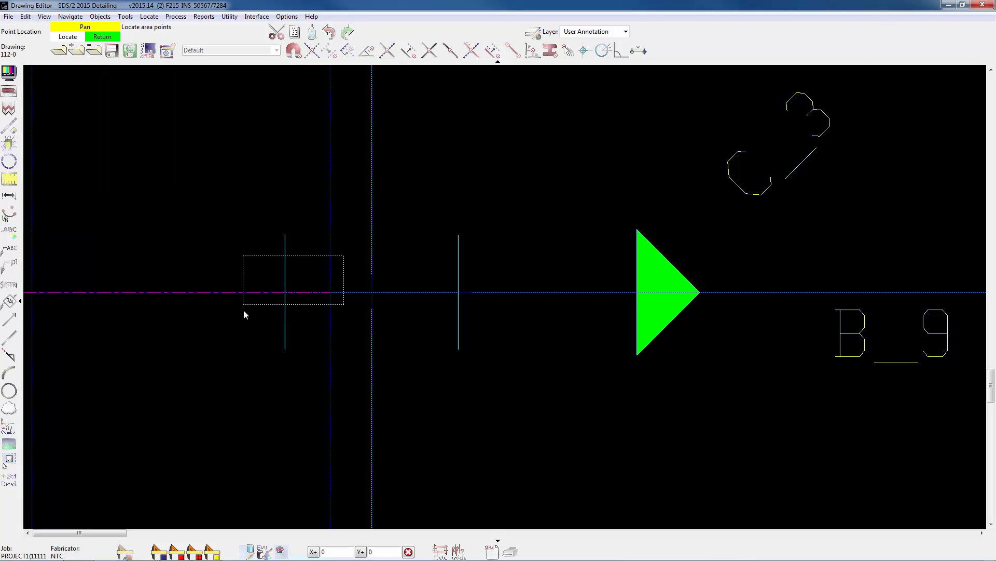
{"action": "left_click", "coordinate": [244, 315]}
{"action": "left_click", "coordinate": [210, 196]}
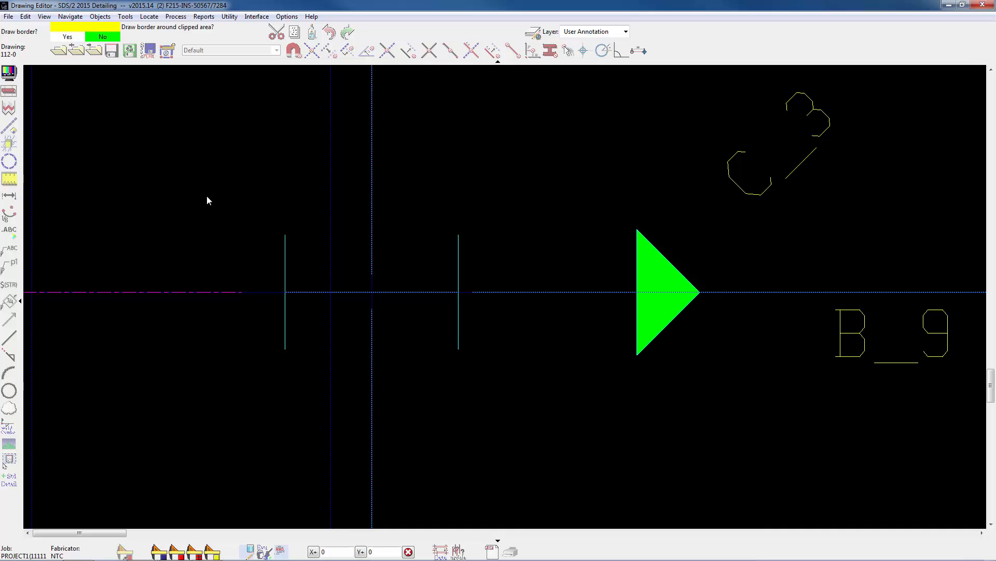
{"action": "right_click", "coordinate": [203, 198]}
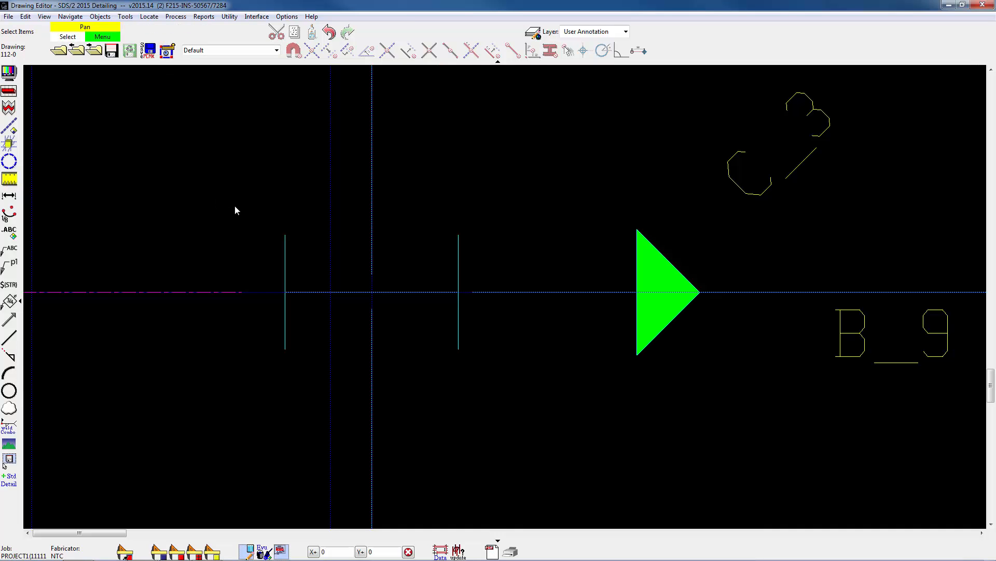
Step: Examine the row grid lines at grid 1 and where grids 2 and 3 meet the framing near columns C_31 and C_5
{"action": "scroll", "coordinate": [215, 204], "scroll_direction": "down", "scroll_amount": 6}
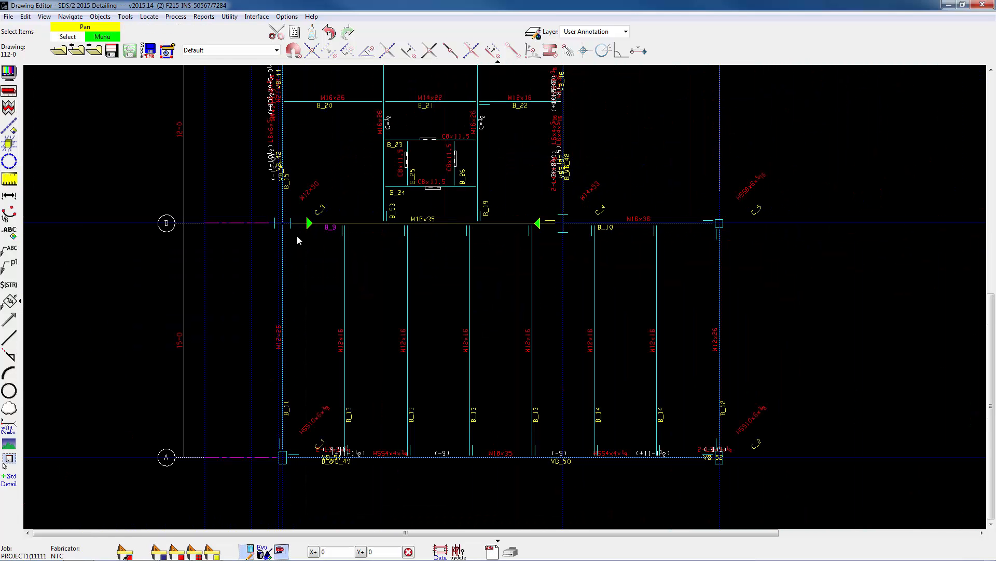
{"action": "scroll", "coordinate": [306, 270], "scroll_direction": "down", "scroll_amount": 2}
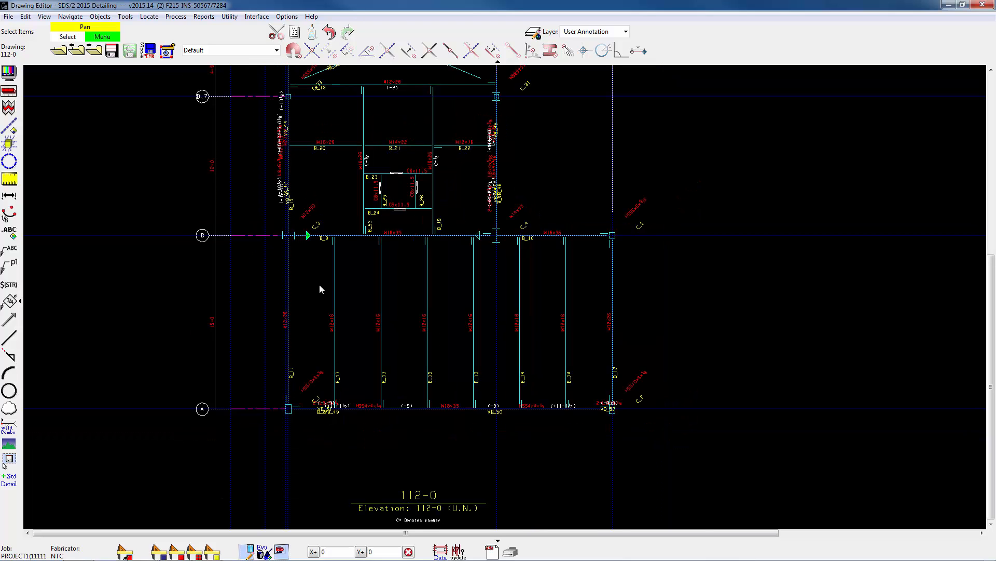
{"action": "mouse_move", "coordinate": [320, 275]}
{"action": "middle_mouse_down"}
{"action": "mouse_move", "coordinate": [290, 347]}
{"action": "mouse_move", "coordinate": [264, 359]}
{"action": "middle_mouse_up"}
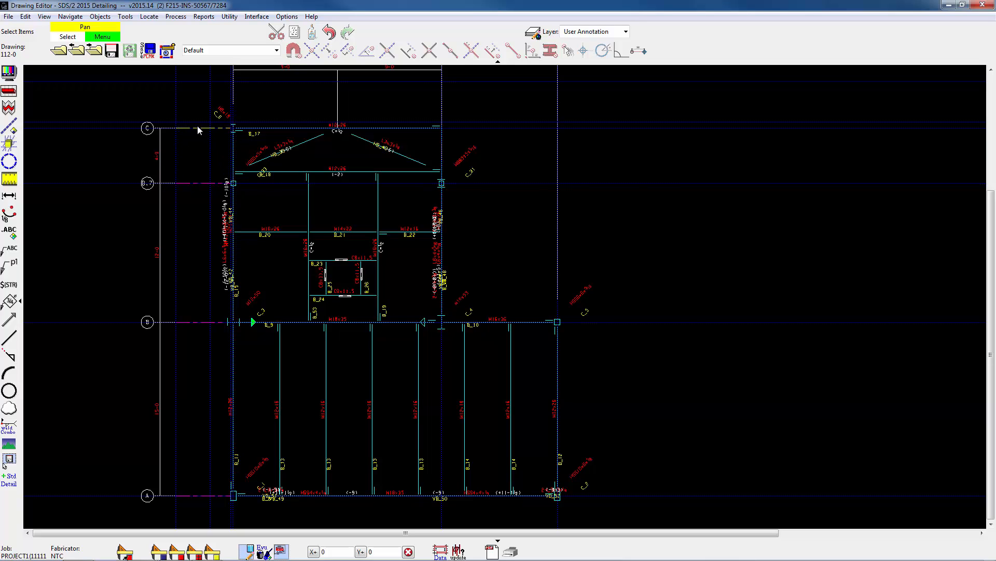
{"action": "middle_click_drag", "start_coordinate": [278, 147], "coordinate": [262, 242]}
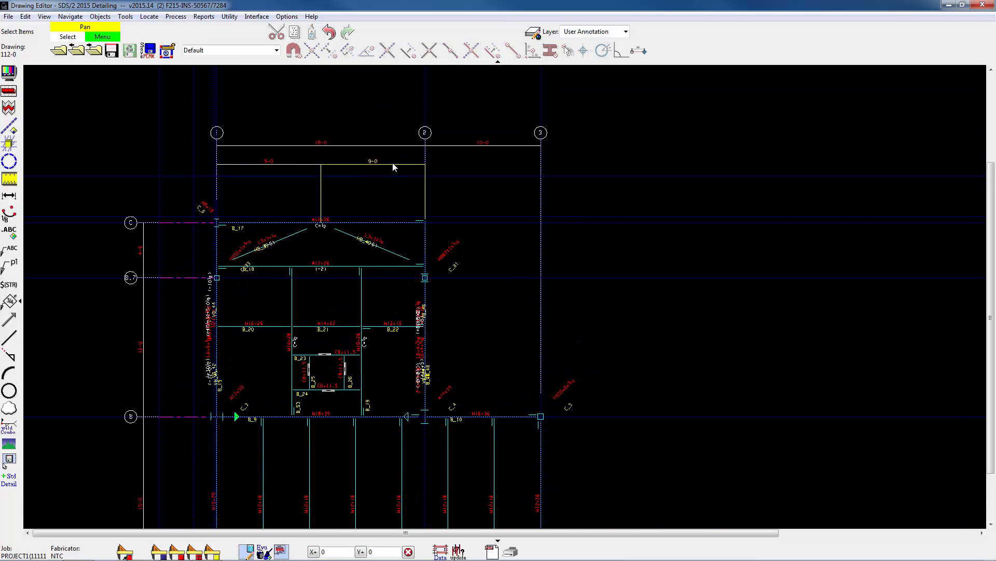
{"action": "scroll", "coordinate": [425, 223], "scroll_direction": "up", "scroll_amount": 4}
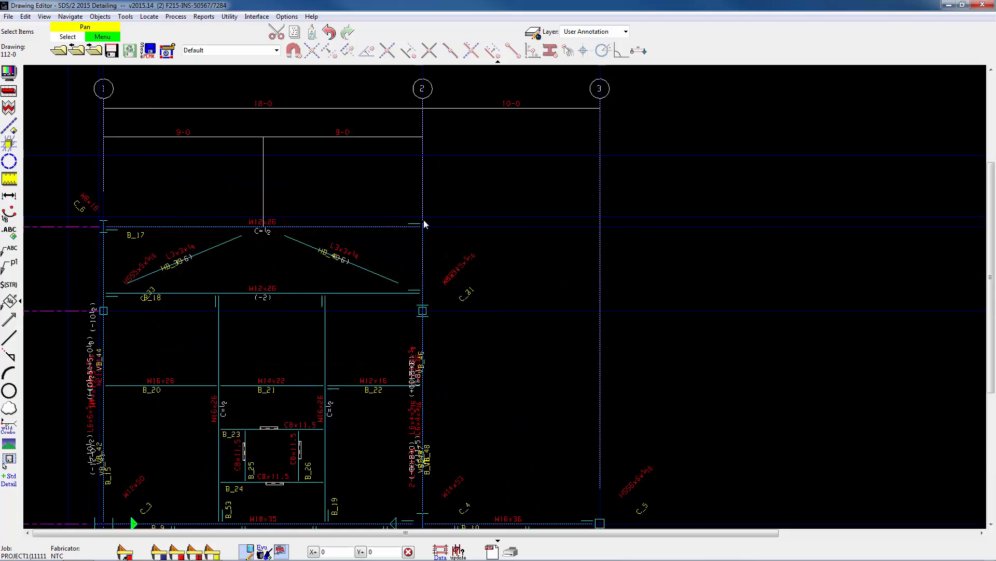
{"action": "scroll", "coordinate": [424, 228], "scroll_direction": "up", "scroll_amount": 4}
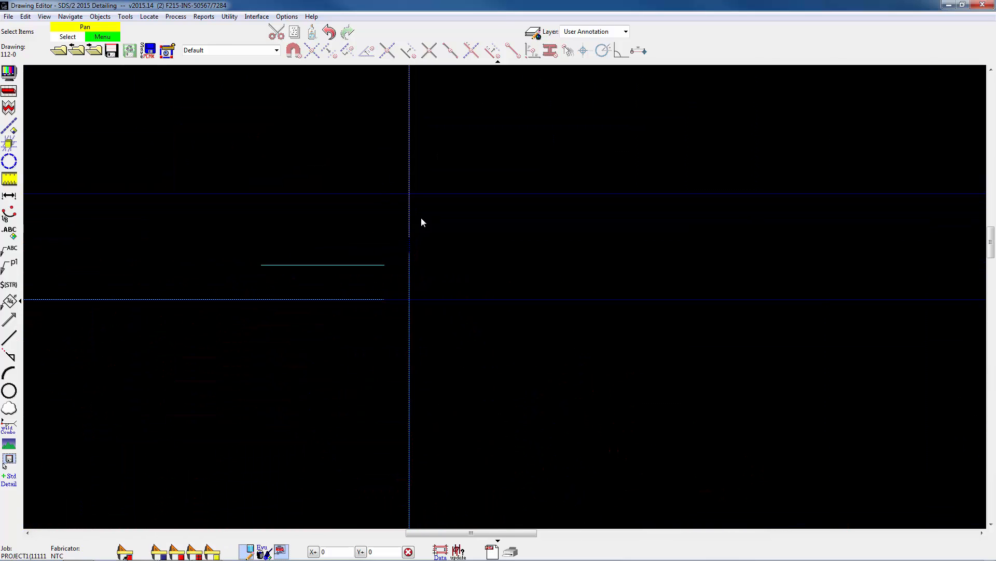
{"action": "scroll", "coordinate": [413, 215], "scroll_direction": "down", "scroll_amount": 5}
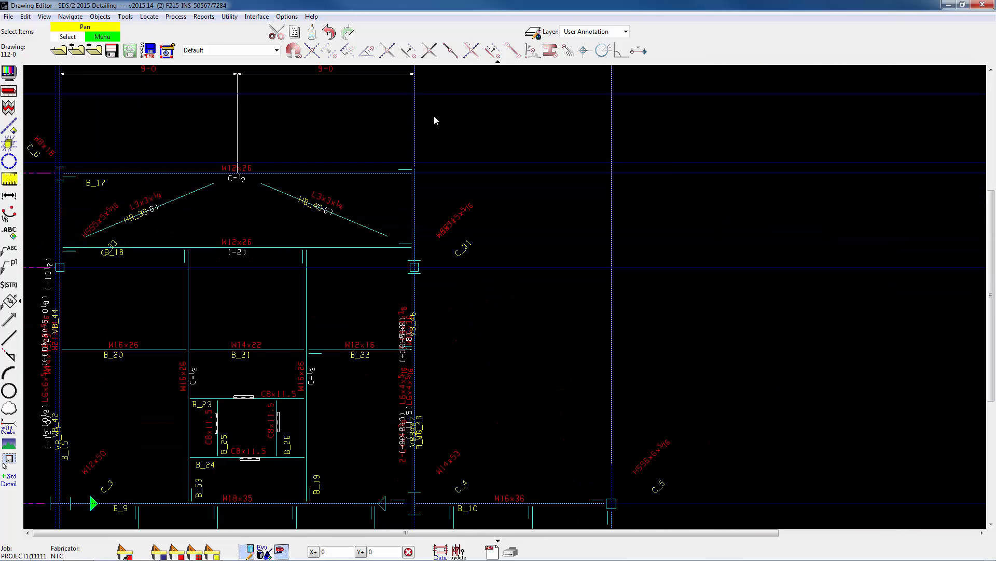
{"action": "middle_click_drag", "start_coordinate": [435, 120], "coordinate": [481, 207]}
{"action": "scroll", "coordinate": [291, 261], "scroll_direction": "up", "scroll_amount": 2}
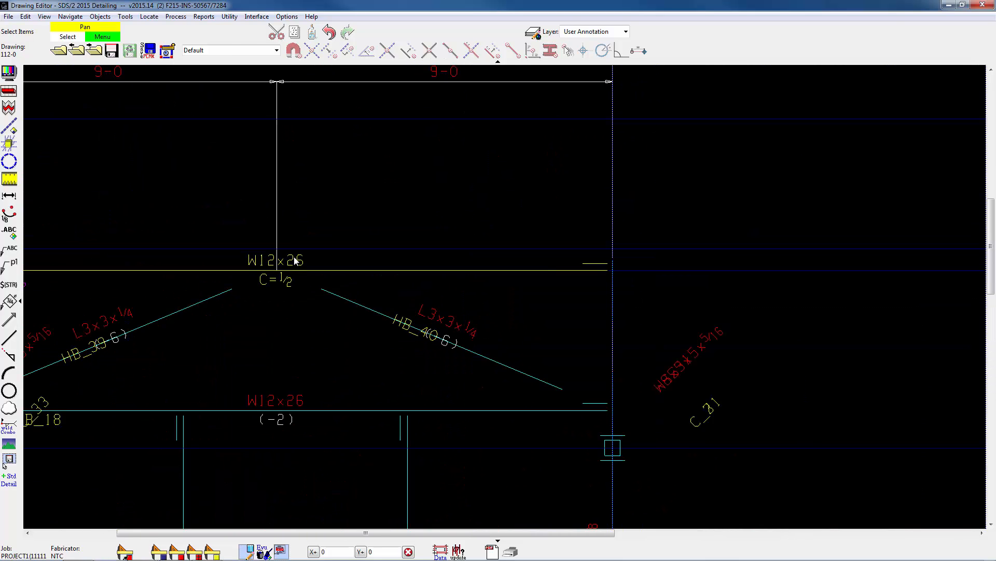
{"action": "scroll", "coordinate": [310, 255], "scroll_direction": "down", "scroll_amount": 5}
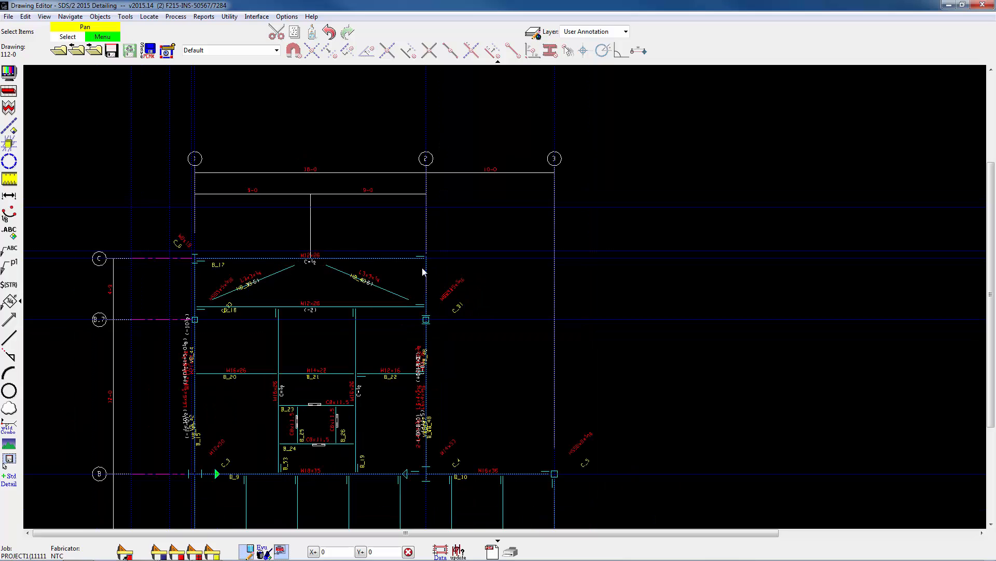
{"action": "middle_click_drag", "start_coordinate": [538, 396], "coordinate": [529, 214]}
{"action": "scroll", "coordinate": [550, 287], "scroll_direction": "up", "scroll_amount": 4}
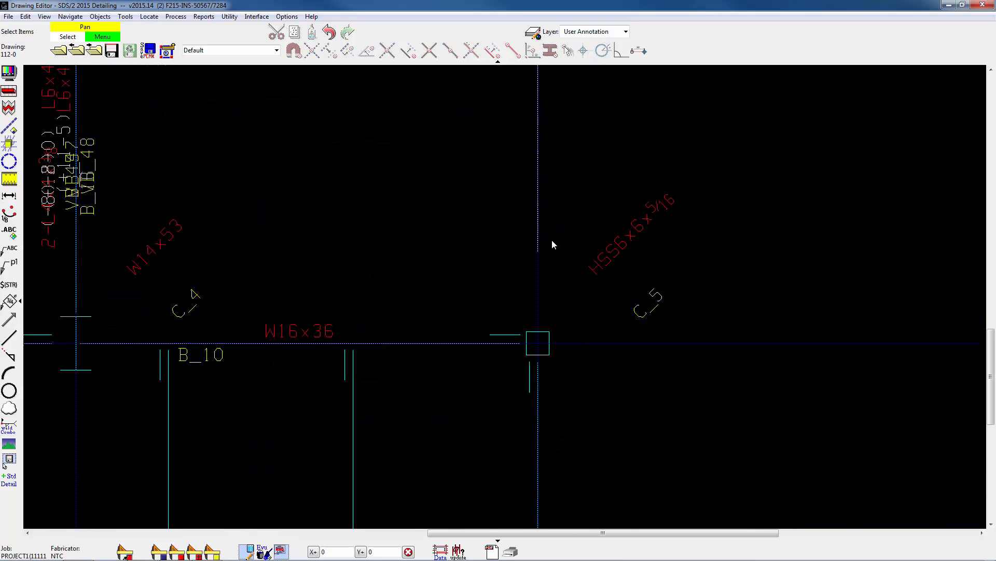
{"action": "scroll", "coordinate": [552, 240], "scroll_direction": "up", "scroll_amount": 2}
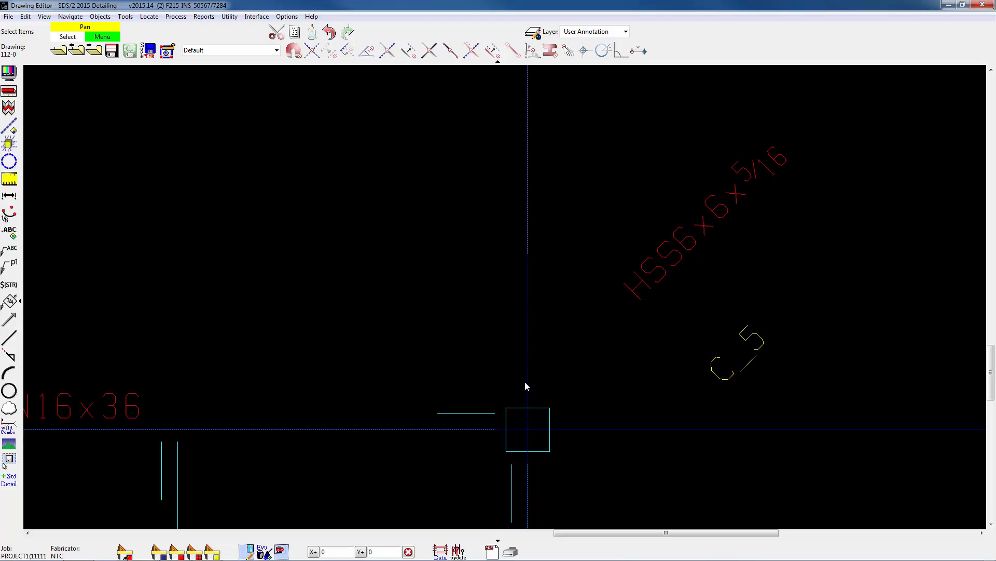
{"action": "scroll", "coordinate": [524, 382], "scroll_direction": "down", "scroll_amount": 5}
{"action": "scroll", "coordinate": [448, 300], "scroll_direction": "down", "scroll_amount": 1}
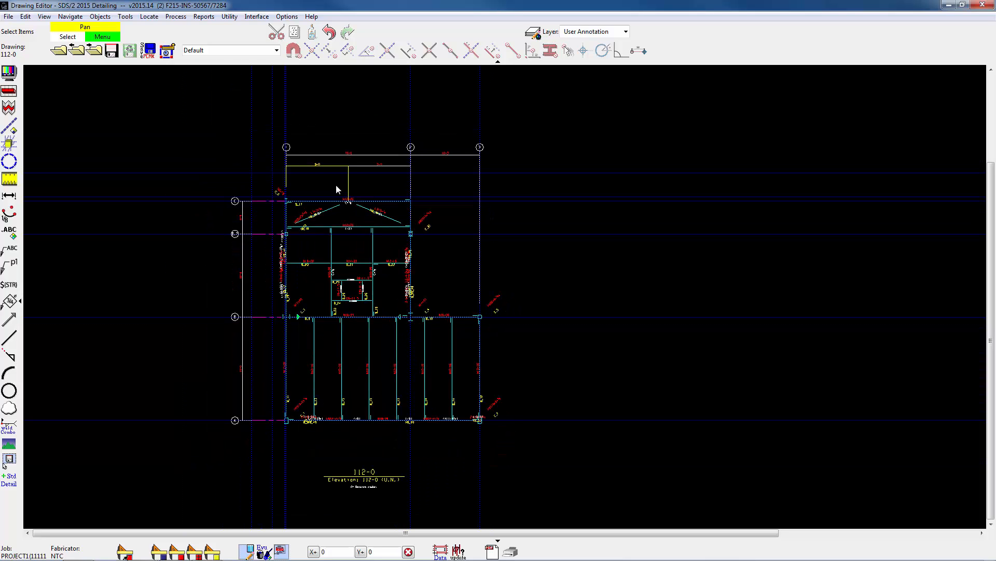
Step: Add vertical construction lines at 90 degrees through the four B_13 beams where they meet grid A
{"action": "middle_click_drag", "start_coordinate": [353, 290], "coordinate": [405, 174]}
{"action": "scroll", "coordinate": [400, 281], "scroll_direction": "up", "scroll_amount": 3}
{"action": "scroll", "coordinate": [400, 284], "scroll_direction": "up", "scroll_amount": 2}
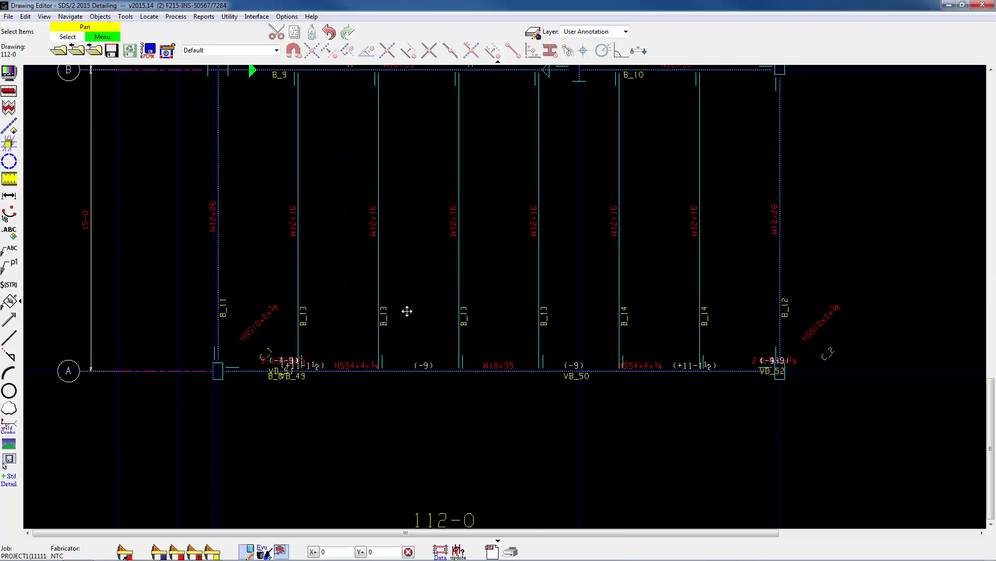
{"action": "middle_click_drag", "start_coordinate": [408, 309], "coordinate": [423, 190]}
{"action": "scroll", "coordinate": [325, 220], "scroll_direction": "up", "scroll_amount": 2}
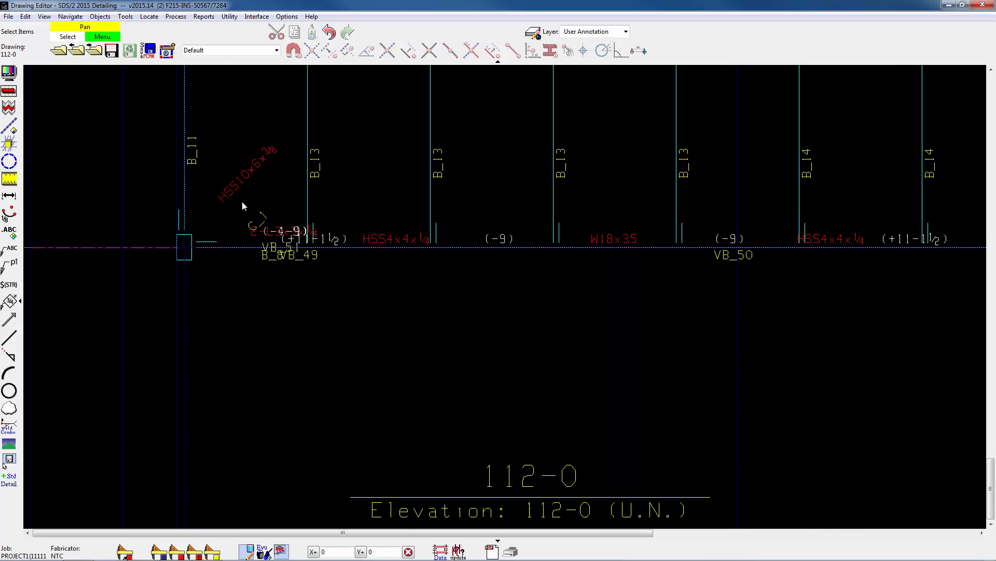
{"action": "left_click", "coordinate": [9, 127]}
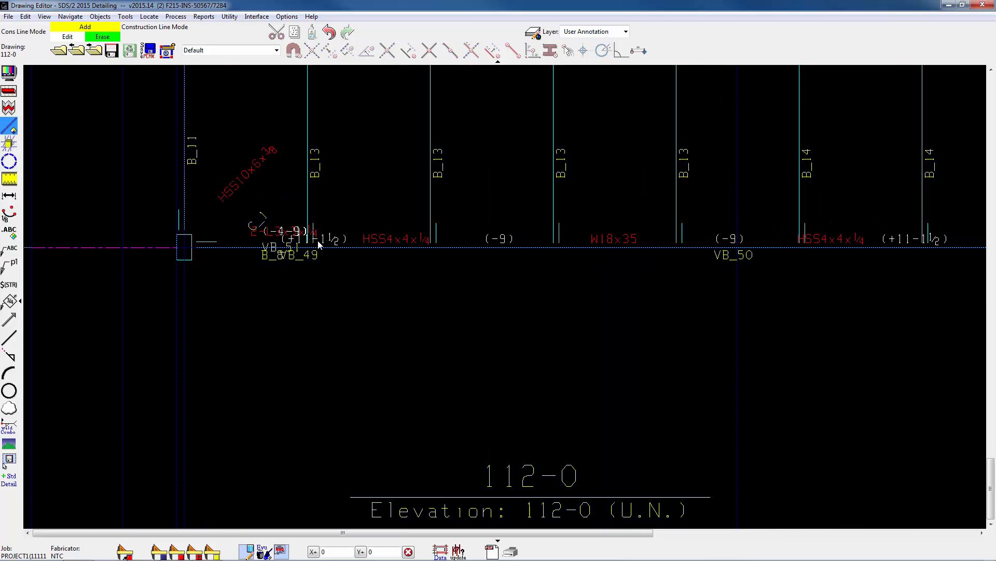
{"action": "left_click", "coordinate": [379, 177]}
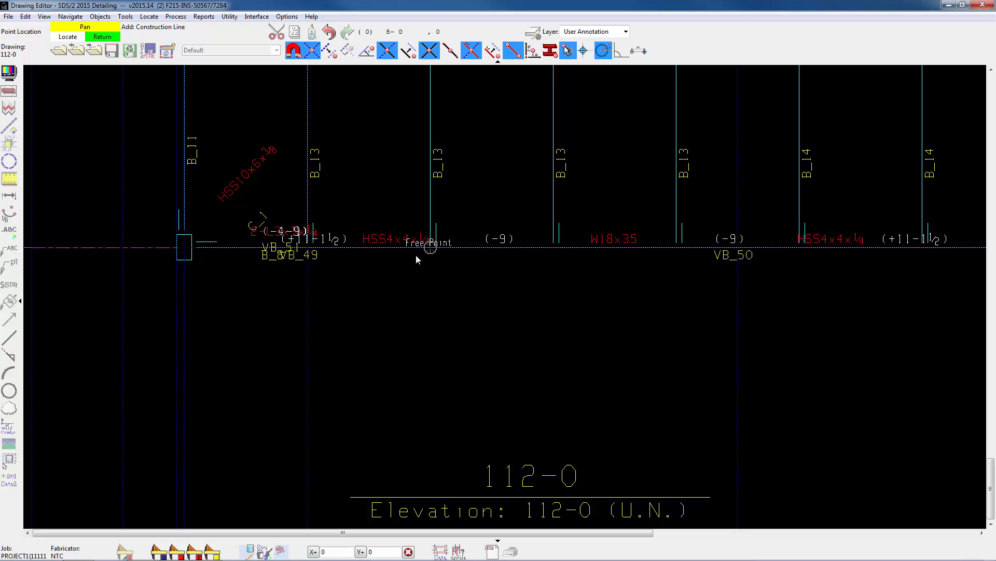
{"action": "left_click", "coordinate": [438, 256]}
{"action": "left_click", "coordinate": [432, 261]}
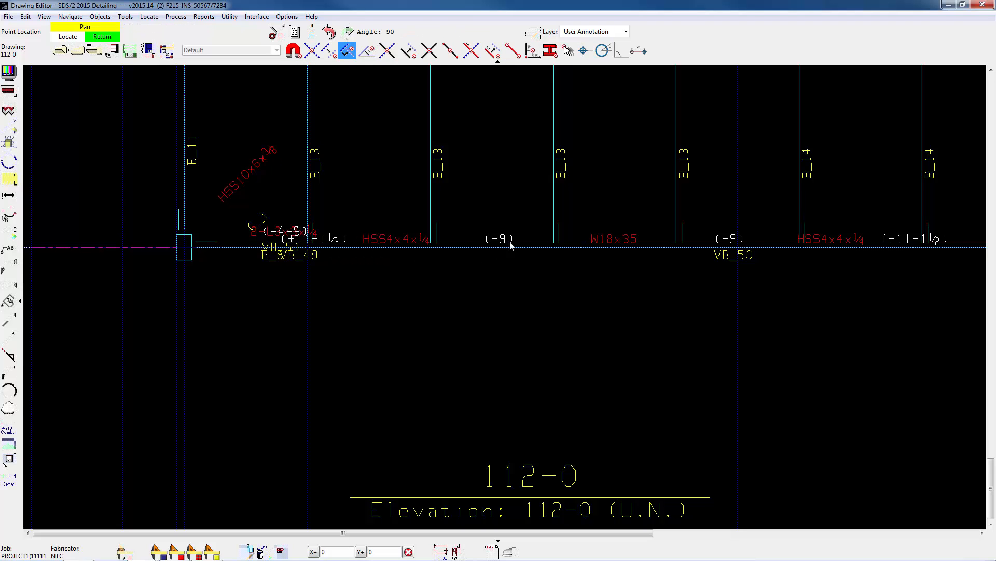
{"action": "left_click", "coordinate": [672, 257]}
{"action": "left_click", "coordinate": [762, 246]}
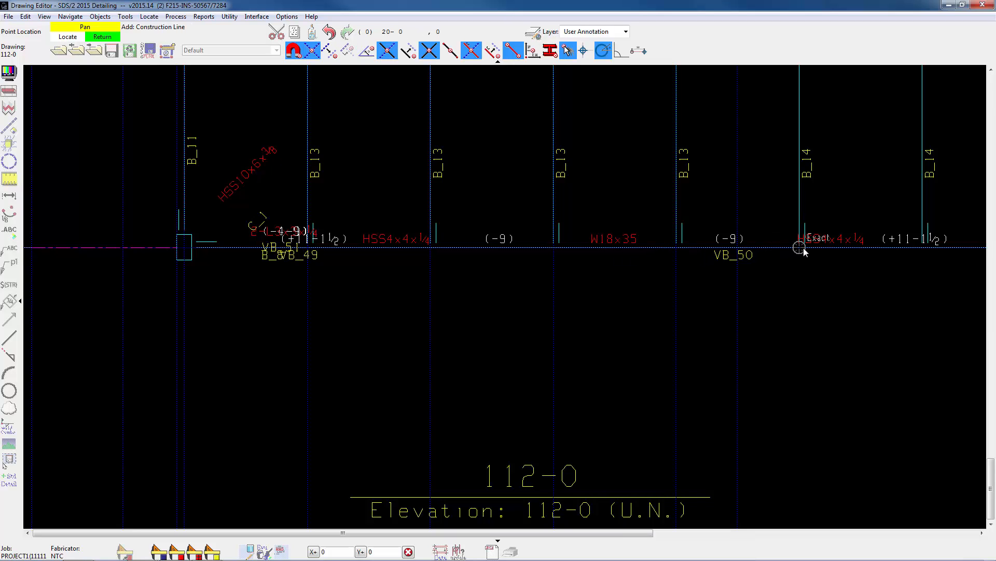
Step: Add vertical construction lines through the two B_14 beams at grid A and finish placing vertical lines
{"action": "left_click", "coordinate": [803, 248]}
{"action": "left_click", "coordinate": [910, 248]}
{"action": "left_click", "coordinate": [920, 258]}
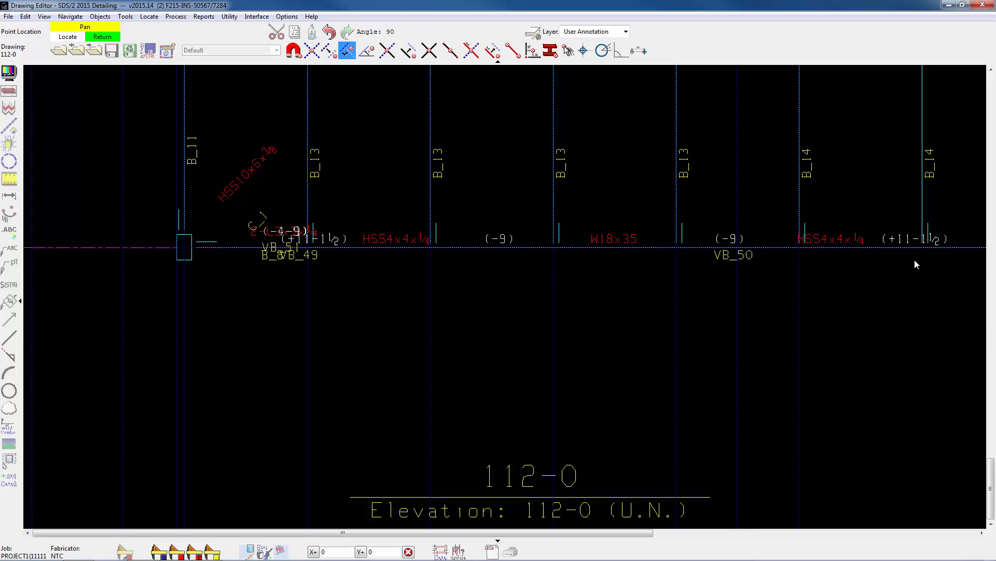
{"action": "right_click", "coordinate": [618, 342]}
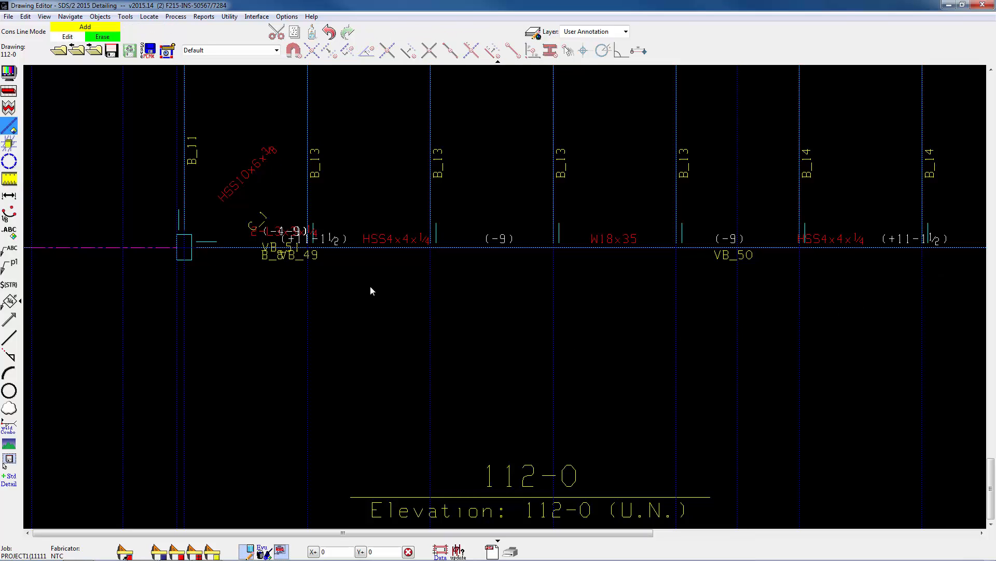
Step: Add a horizontal construction line at a free point below grid A, between the grid and the 112-0 title
{"action": "middle_click", "coordinate": [289, 152]}
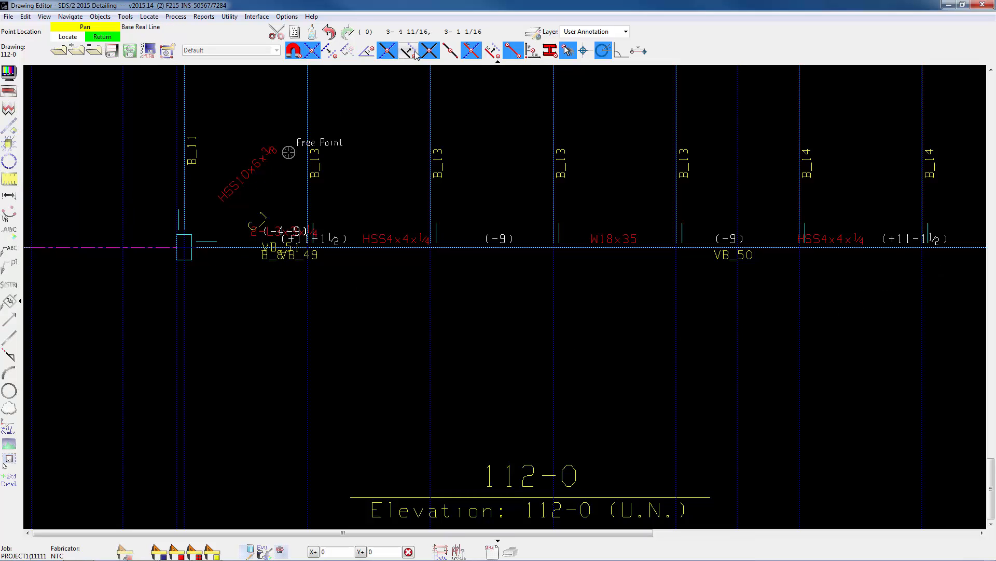
{"action": "left_click", "coordinate": [512, 56]}
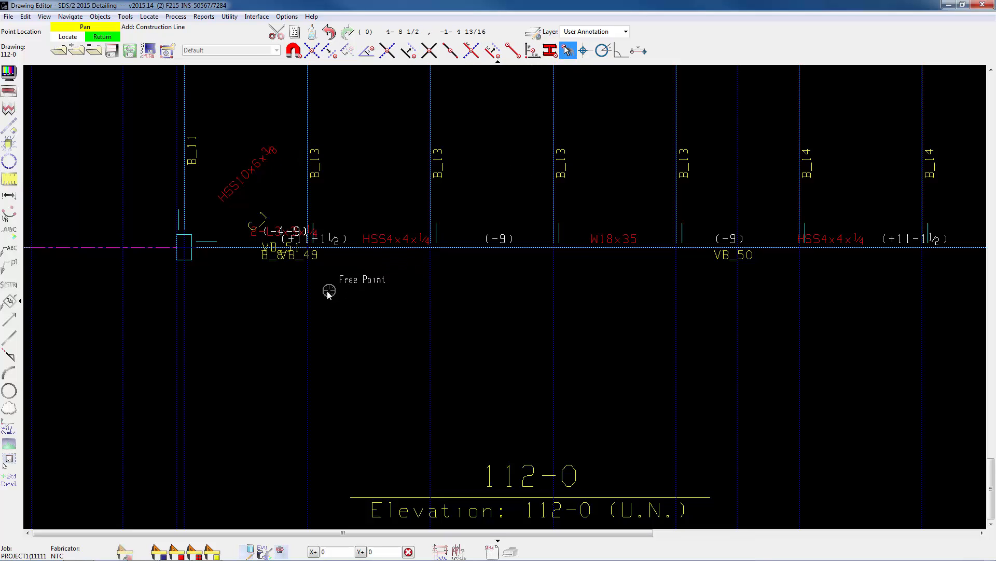
{"action": "left_click", "coordinate": [316, 312]}
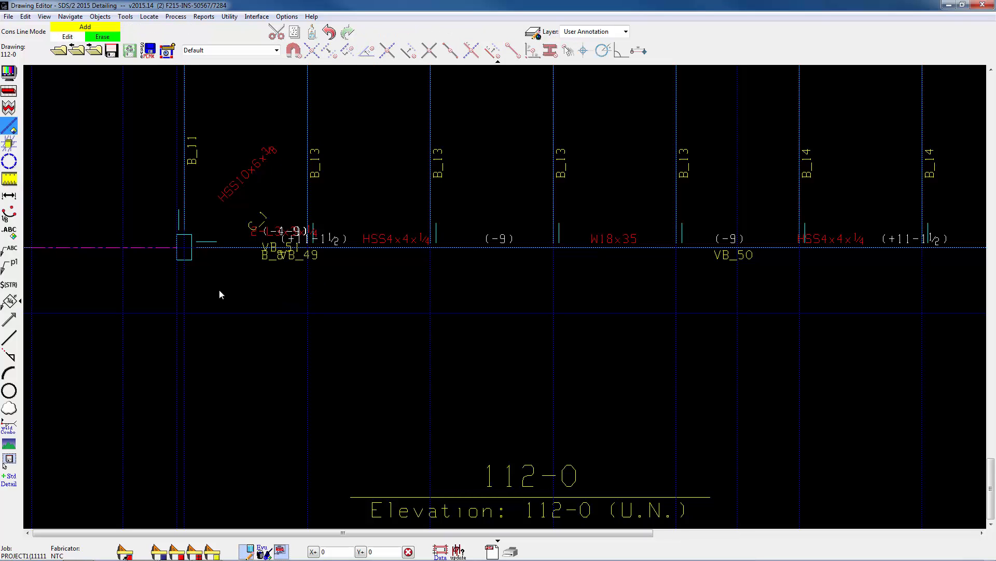
Step: Add a horizontal dimension chain below grid A, from B_11 through each B_13 and B_14 beam to B_12
{"action": "left_click", "coordinate": [9, 195]}
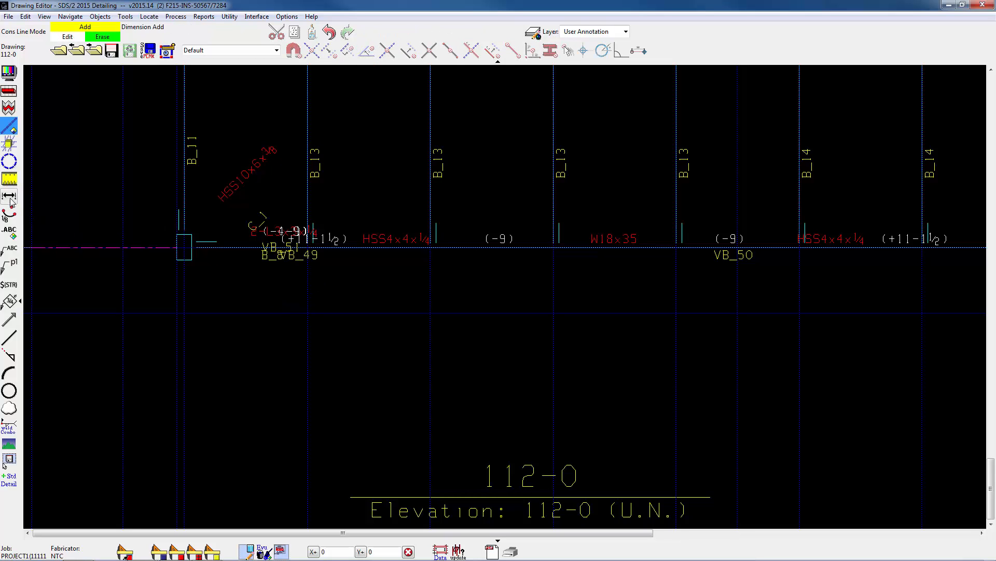
{"action": "left_click", "coordinate": [194, 311]}
{"action": "left_click", "coordinate": [314, 312]}
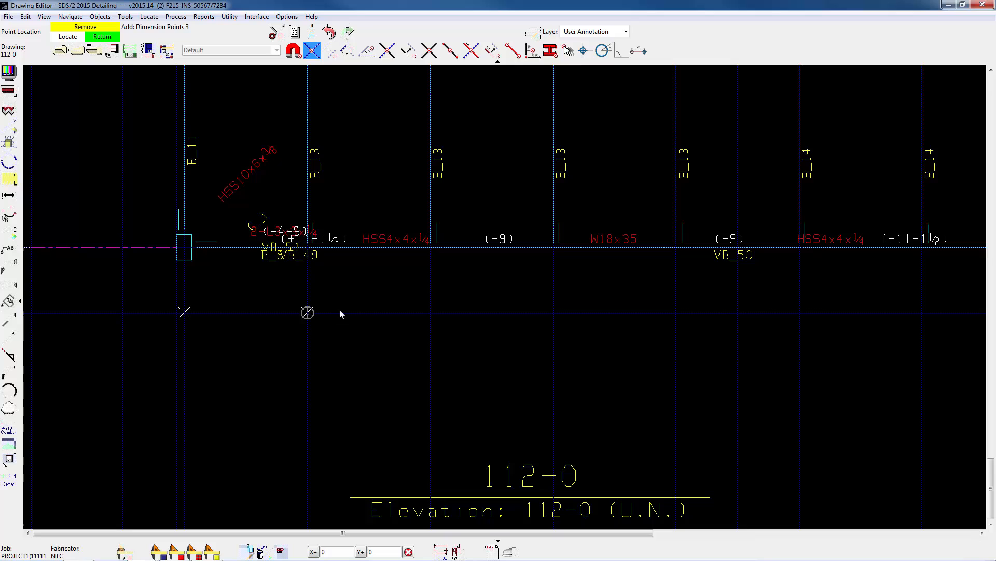
{"action": "left_click", "coordinate": [476, 317]}
{"action": "left_click", "coordinate": [566, 321]}
{"action": "left_click", "coordinate": [683, 322]}
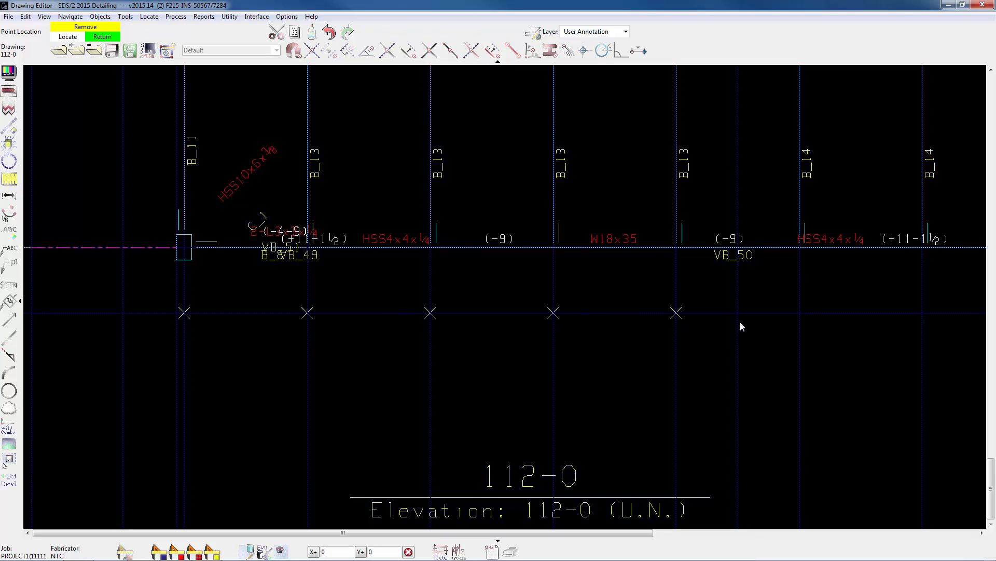
{"action": "left_click", "coordinate": [835, 325]}
{"action": "left_click", "coordinate": [905, 326]}
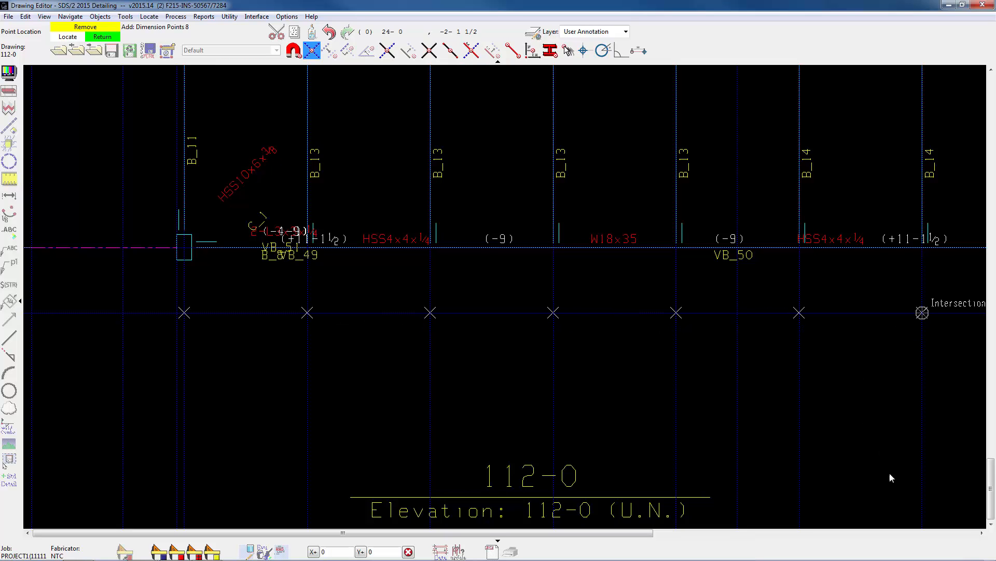
{"action": "left_click", "coordinate": [982, 533]}
{"action": "left_click", "coordinate": [982, 533]}
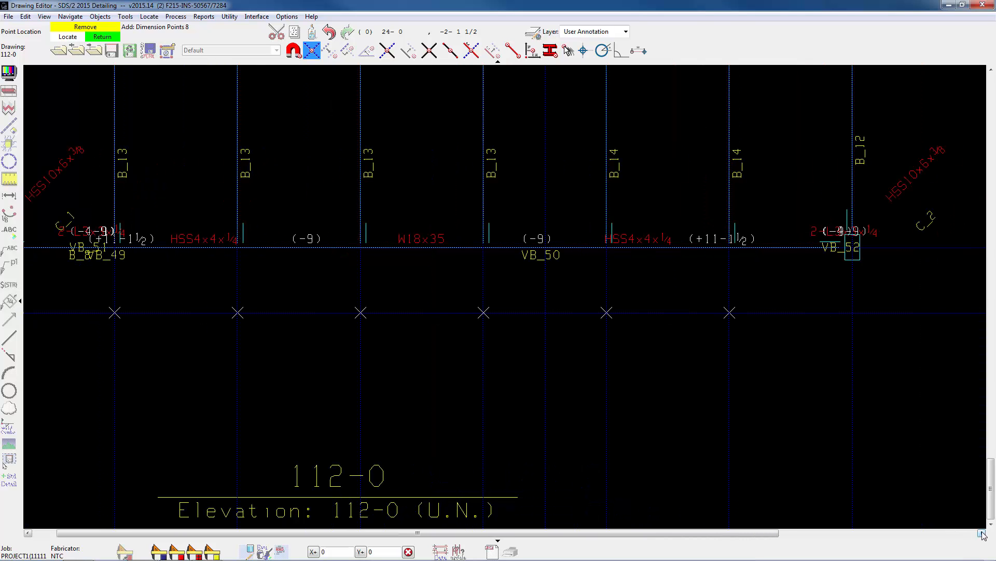
{"action": "left_click", "coordinate": [886, 373]}
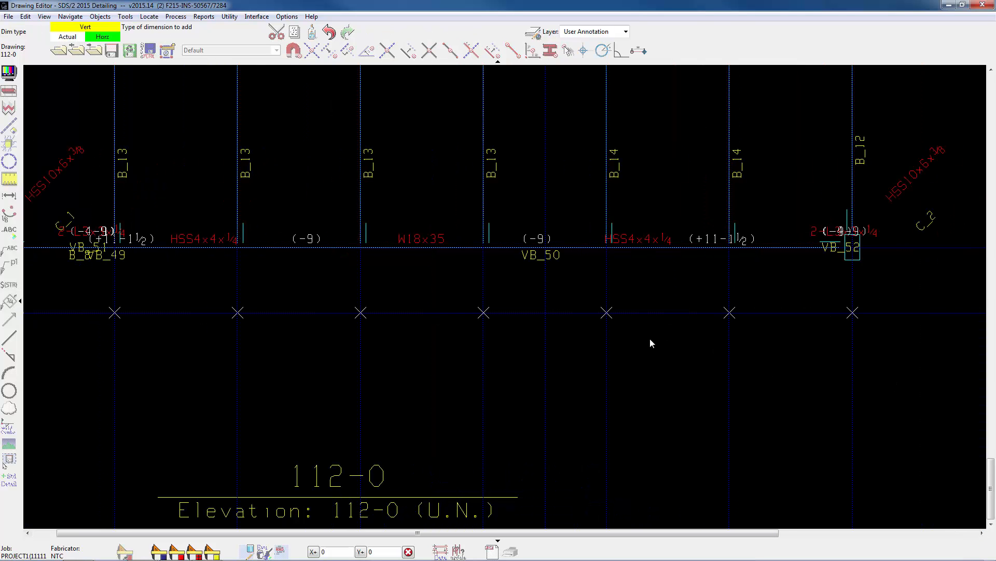
{"action": "middle_click", "coordinate": [634, 335]}
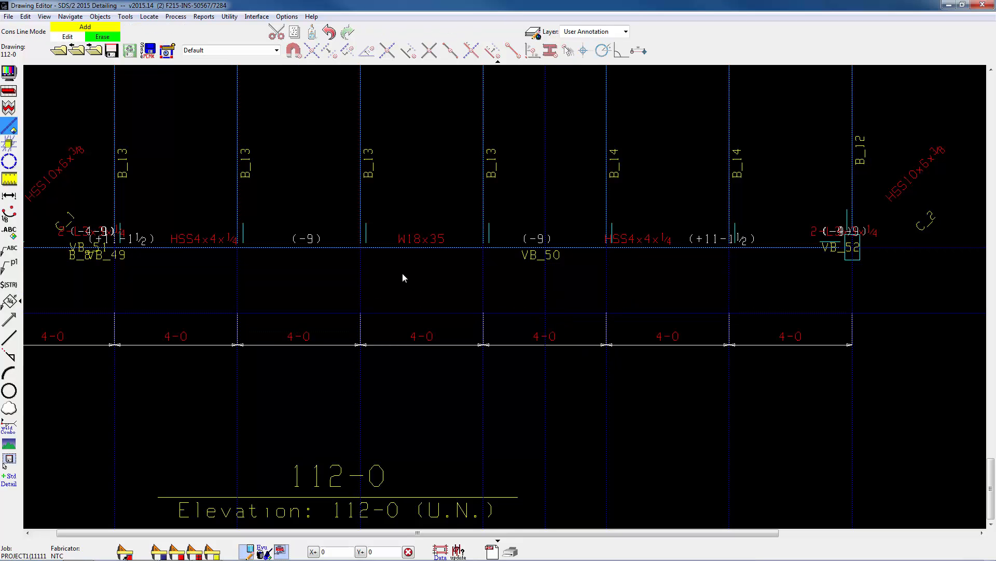
Step: Add a horizontal construction line at angle 0 across the beams between grids A and B, nearer to grid B
{"action": "scroll", "coordinate": [402, 273], "scroll_direction": "down", "scroll_amount": 2}
{"action": "left_click", "coordinate": [508, 295]}
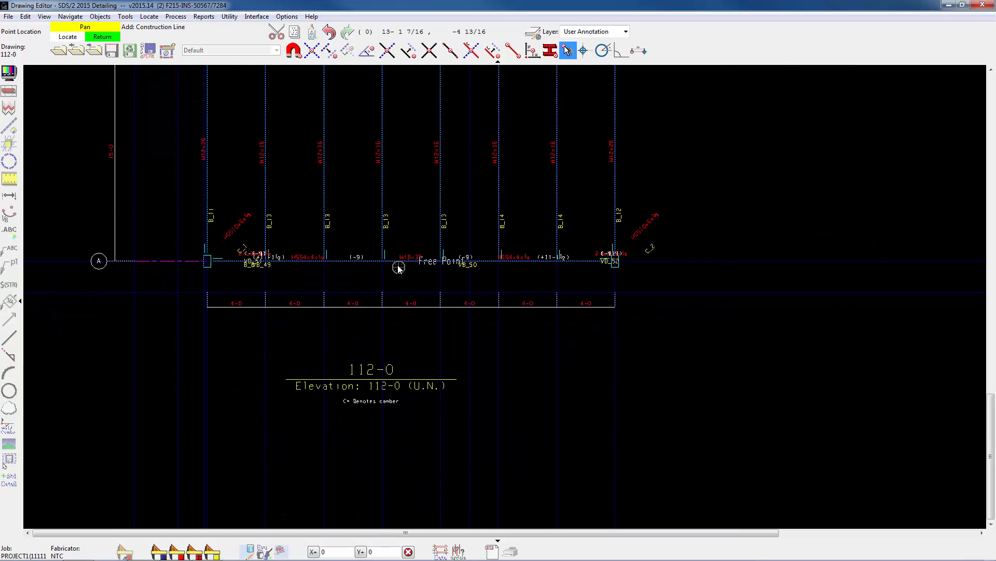
{"action": "right_click", "coordinate": [349, 183]}
{"action": "middle_click", "coordinate": [362, 203]}
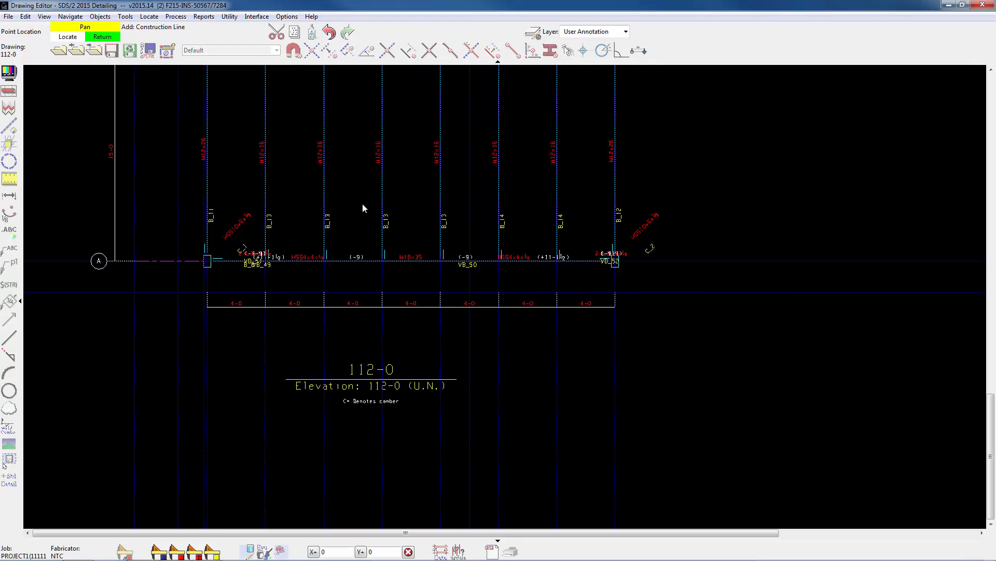
{"action": "key", "text": "Escape"}
{"action": "middle_click_drag", "start_coordinate": [350, 126], "coordinate": [393, 226]}
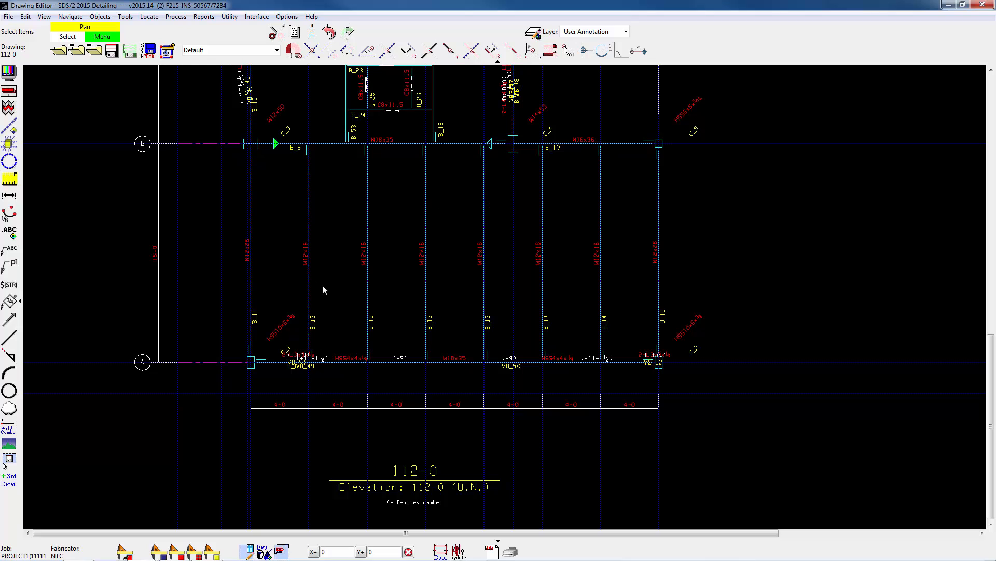
{"action": "left_click", "coordinate": [10, 127]}
{"action": "left_click", "coordinate": [279, 210]}
{"action": "left_click", "coordinate": [264, 212]}
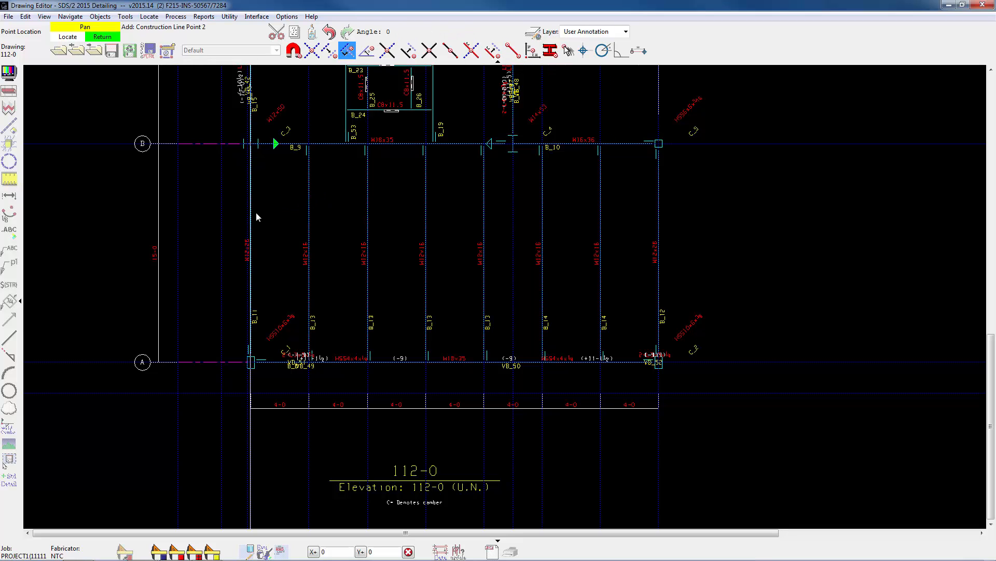
{"action": "left_click", "coordinate": [256, 213]}
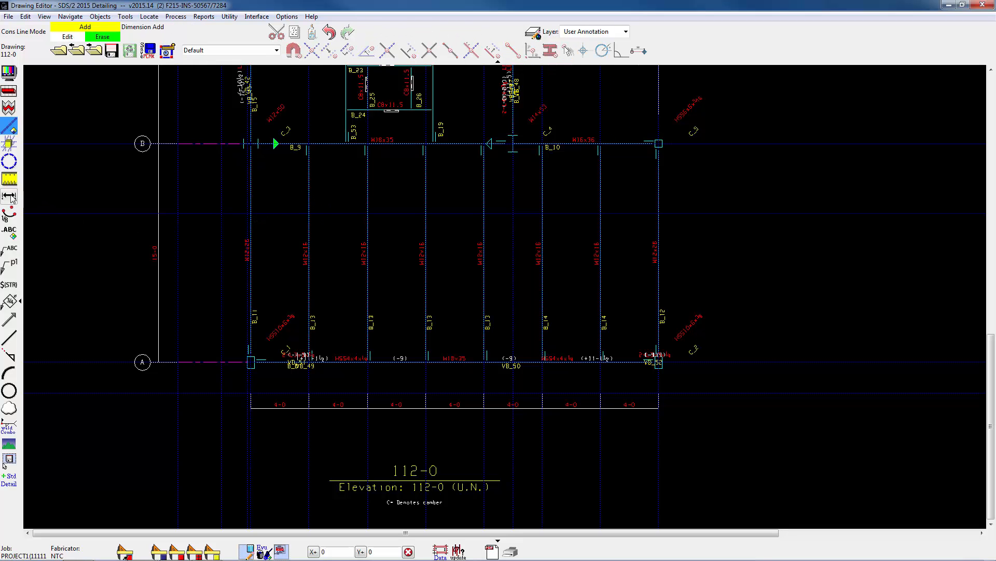
Step: Add a horizontal dimension chain from B_11 to B_12 through every intermediate beam, with its dimension line on the construction line between grids A and B
{"action": "left_click", "coordinate": [10, 196]}
{"action": "left_click", "coordinate": [251, 213]}
{"action": "left_click", "coordinate": [309, 212]}
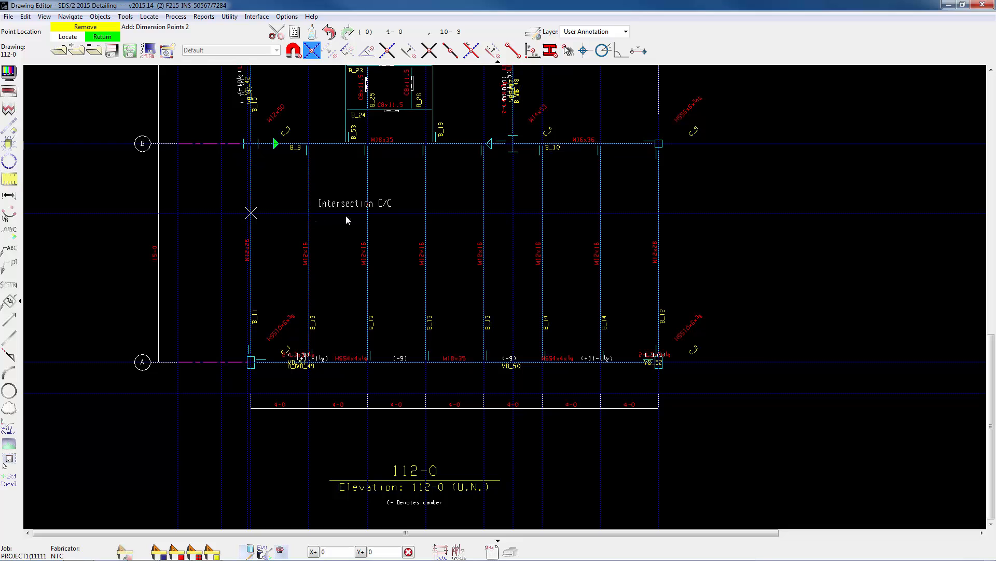
{"action": "left_click", "coordinate": [367, 213]}
{"action": "left_click", "coordinate": [426, 213]}
{"action": "left_click", "coordinate": [485, 213]}
{"action": "left_click", "coordinate": [543, 213]}
{"action": "left_click", "coordinate": [601, 213]}
{"action": "left_click", "coordinate": [659, 212]}
{"action": "right_click", "coordinate": [519, 222]}
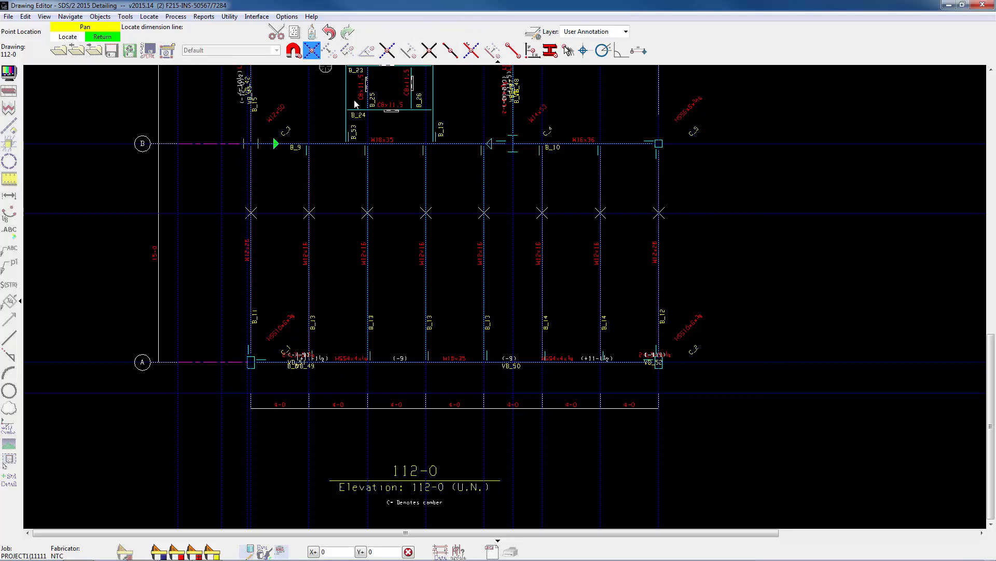
{"action": "right_click", "coordinate": [442, 216]}
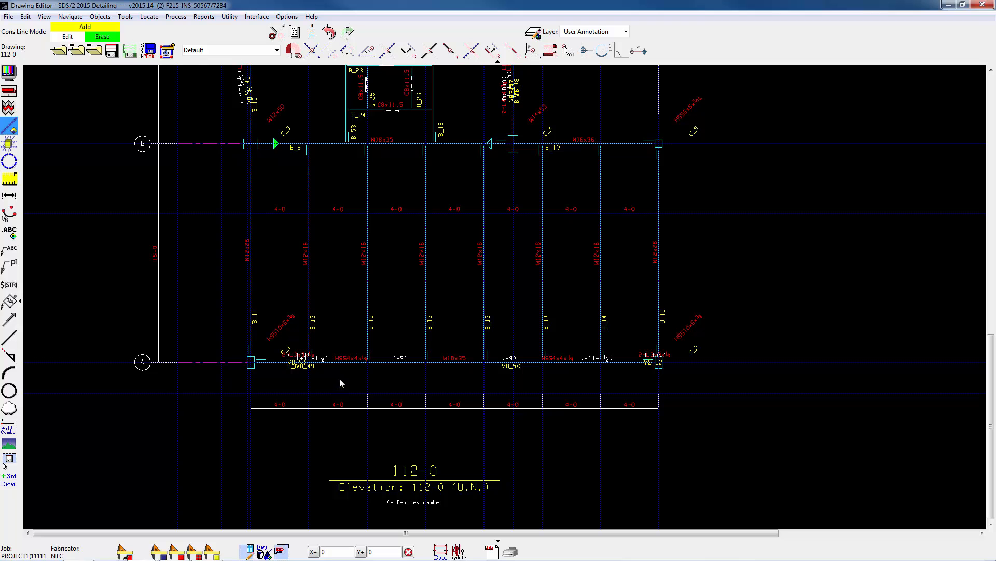
Step: Add a horizontal construction line just below grid A, between the grid and the dimension chain
{"action": "scroll", "coordinate": [385, 363], "scroll_direction": "up", "scroll_amount": 2}
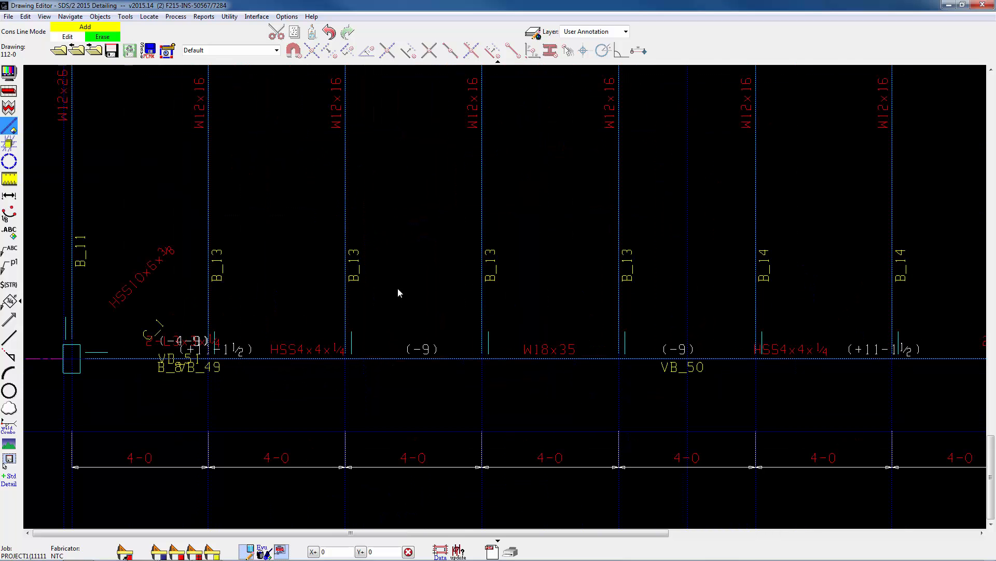
{"action": "key", "text": "Escape"}
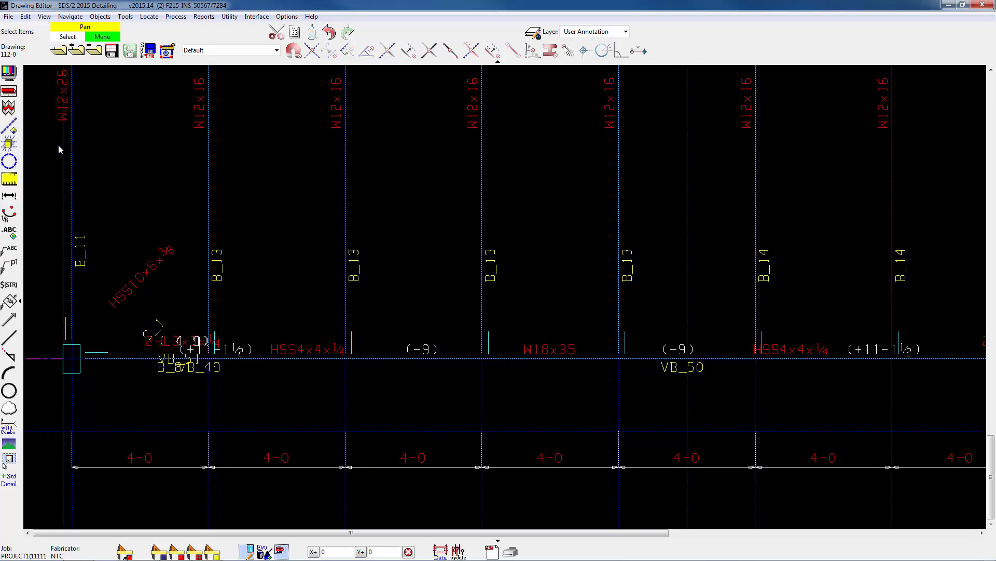
{"action": "left_click", "coordinate": [9, 126]}
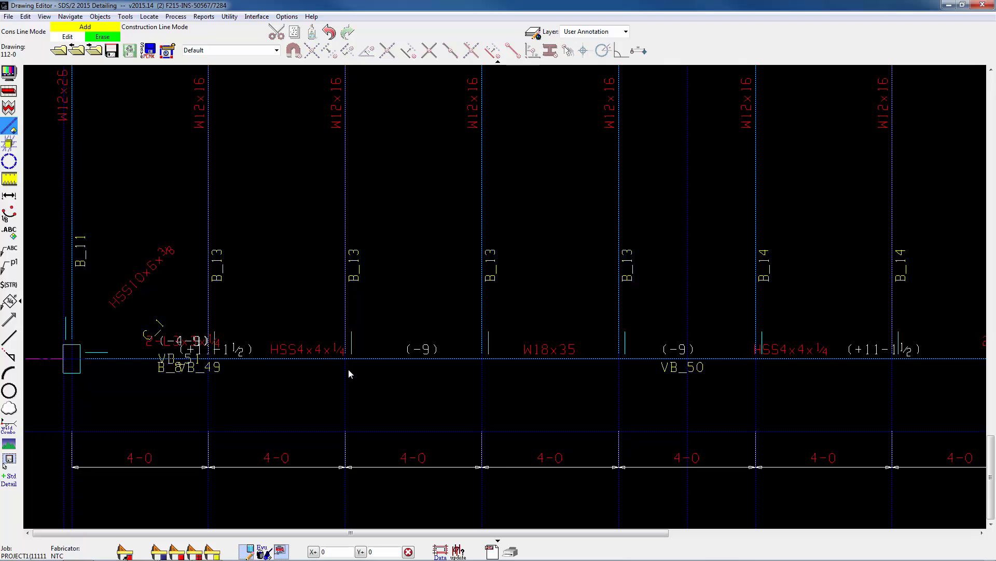
{"action": "middle_click", "coordinate": [382, 323]}
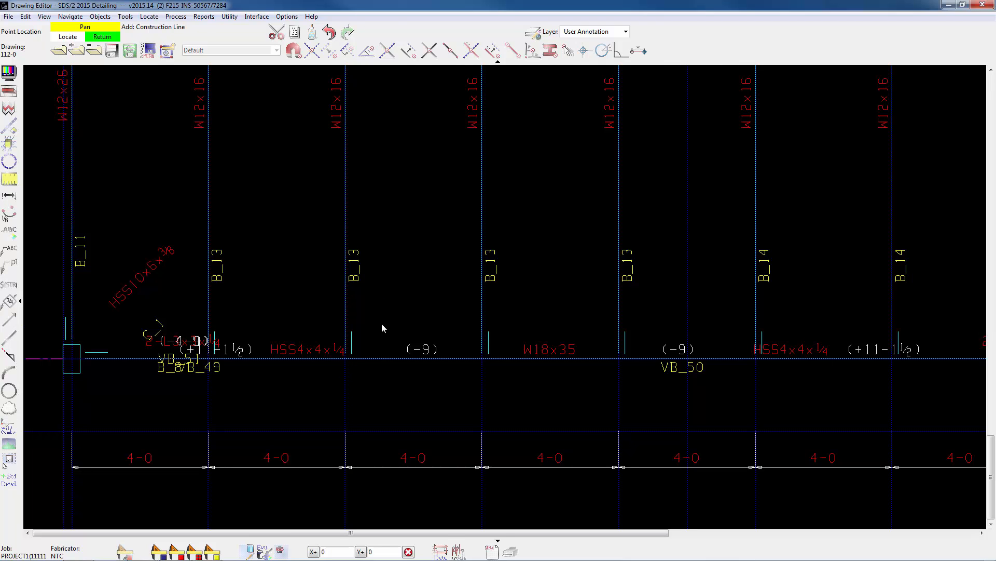
{"action": "left_click", "coordinate": [352, 374]}
{"action": "left_click", "coordinate": [343, 381]}
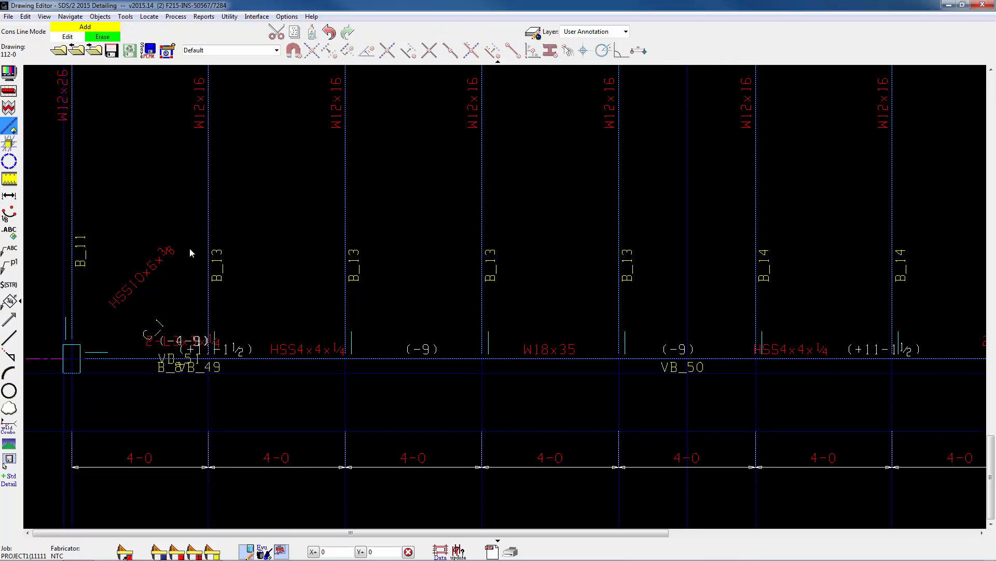
Step: Draw vertical extension lines below grid A at the second and third B_13 beams, spanning between the two horizontal construction lines
{"action": "left_click", "coordinate": [328, 388]}
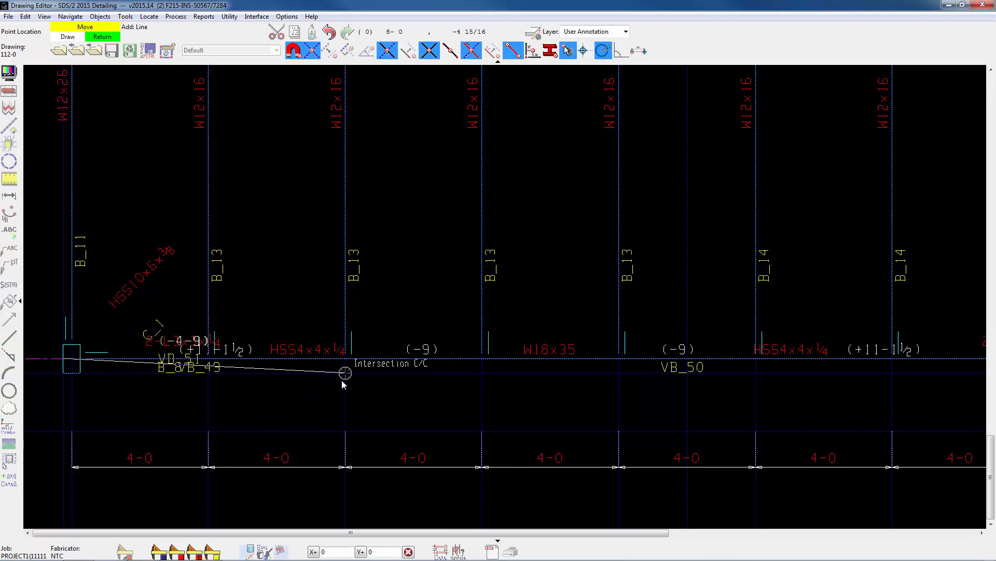
{"action": "left_click", "coordinate": [350, 424]}
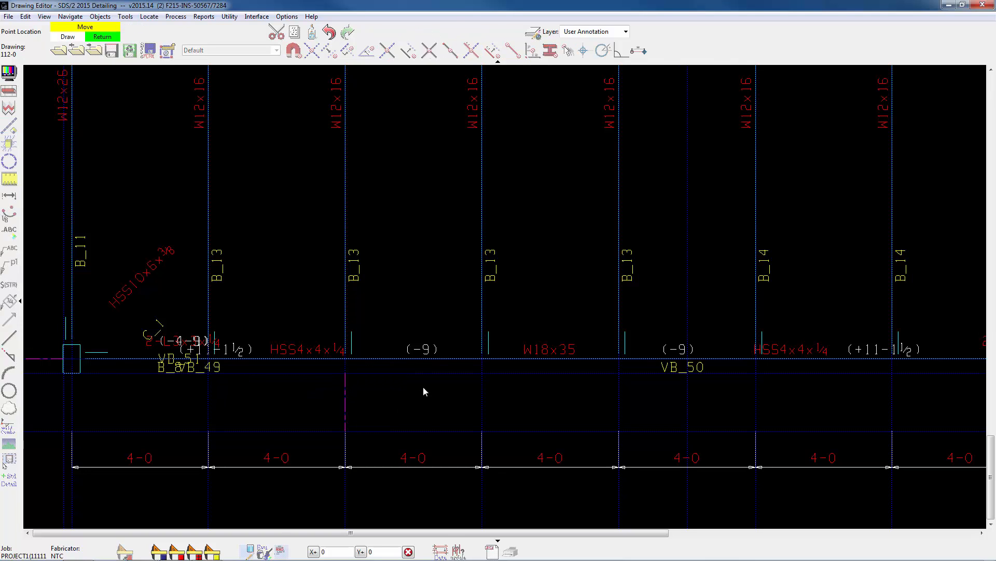
{"action": "left_click", "coordinate": [483, 372]}
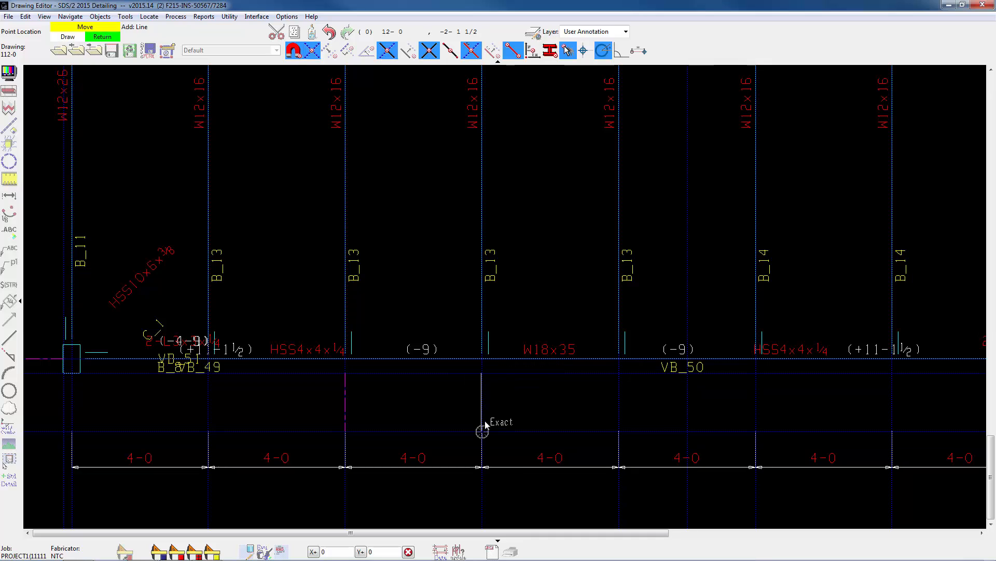
{"action": "middle_click", "coordinate": [483, 428]}
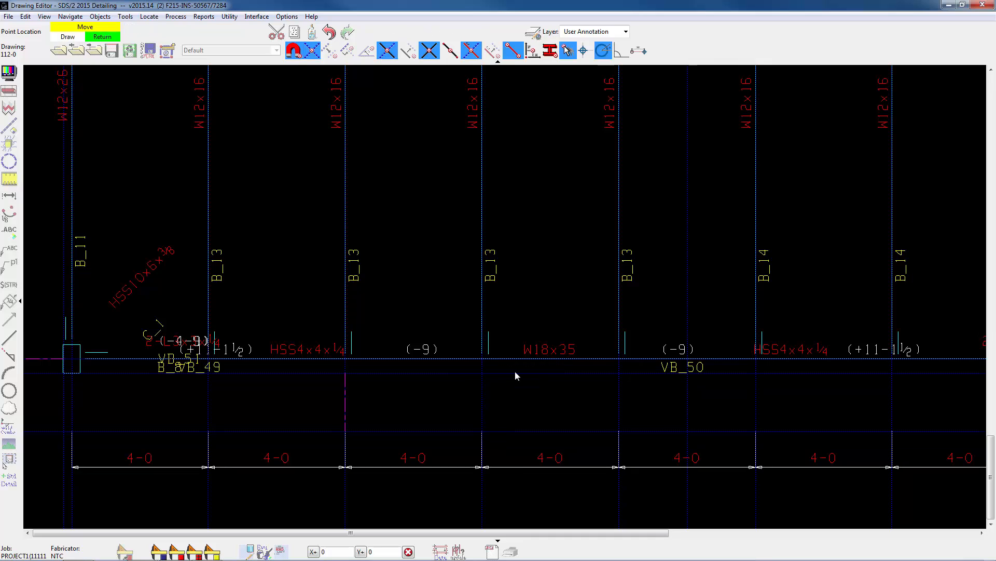
{"action": "right_click", "coordinate": [493, 333]}
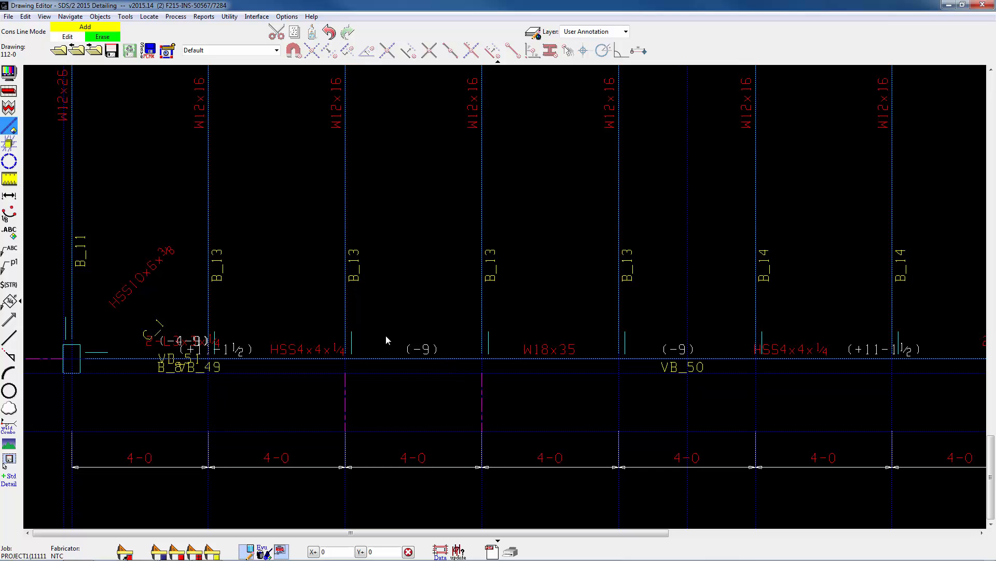
Step: Select the extension line below the third B_13 beam for Copy Objects, using the Single copy type
{"action": "left_click", "coordinate": [26, 17]}
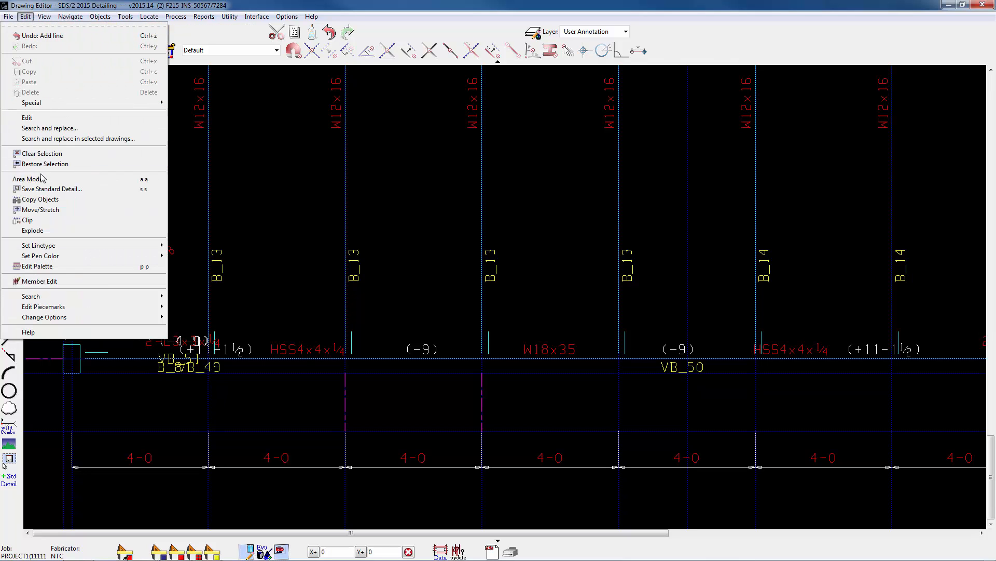
{"action": "left_click", "coordinate": [49, 203]}
{"action": "left_click_drag", "start_coordinate": [459, 363], "coordinate": [506, 439]}
{"action": "right_click", "coordinate": [504, 378]}
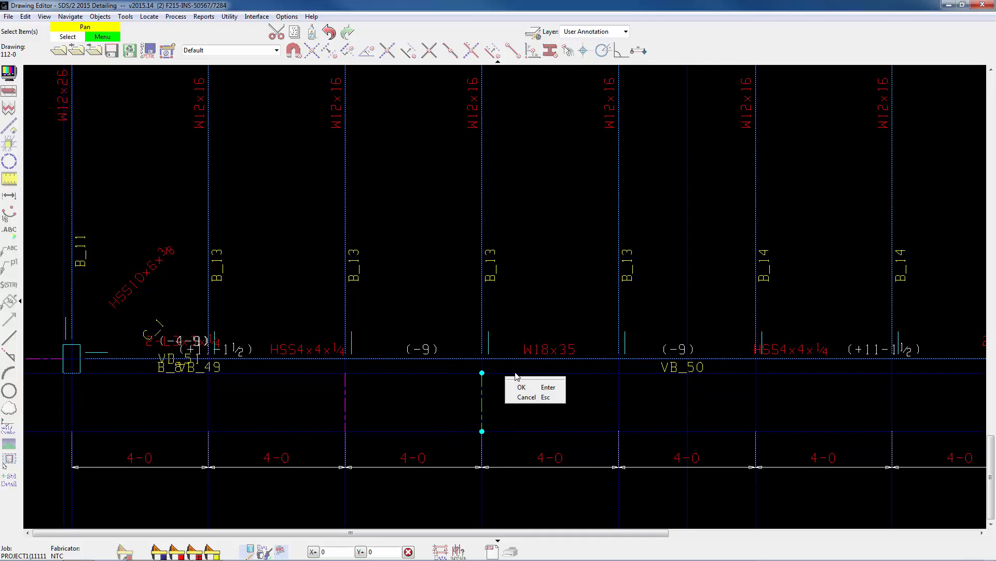
{"action": "left_click", "coordinate": [511, 386]}
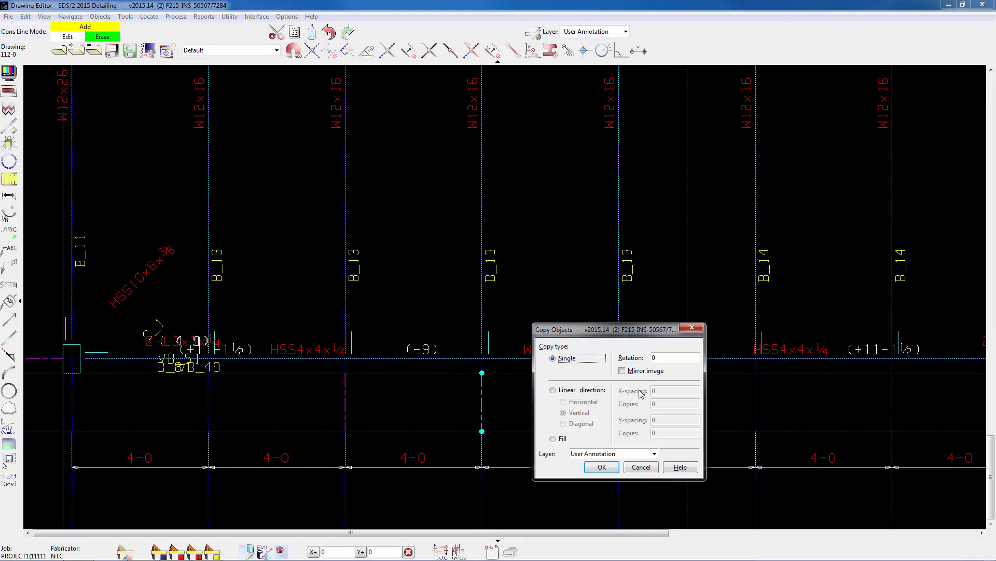
{"action": "left_click", "coordinate": [603, 468]}
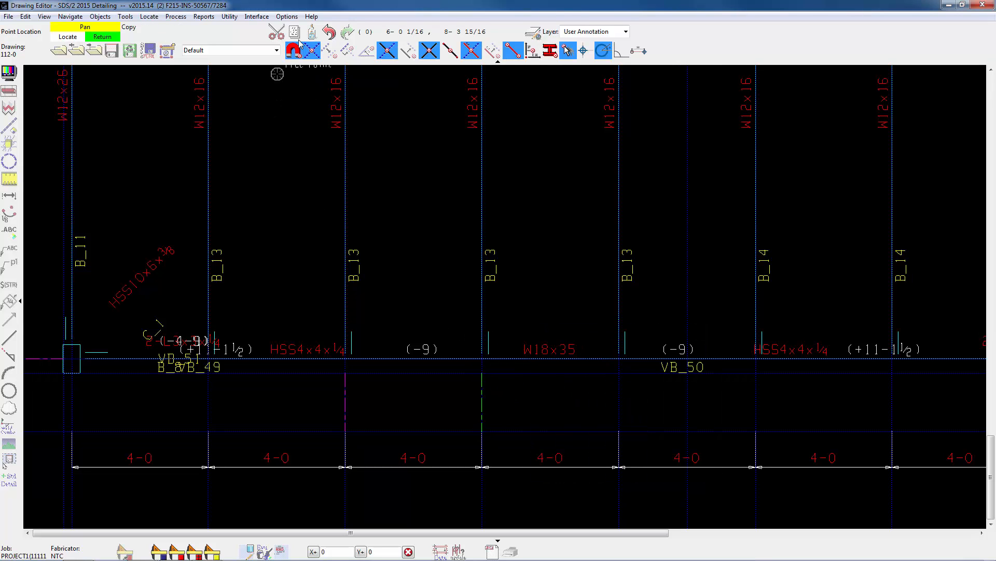
Step: Place copies of the extension line at the fourth B_13, both B_14 and the first B_13 beams, snapping to construction line intersections
{"action": "left_click", "coordinate": [312, 50]}
{"action": "left_click", "coordinate": [482, 432]}
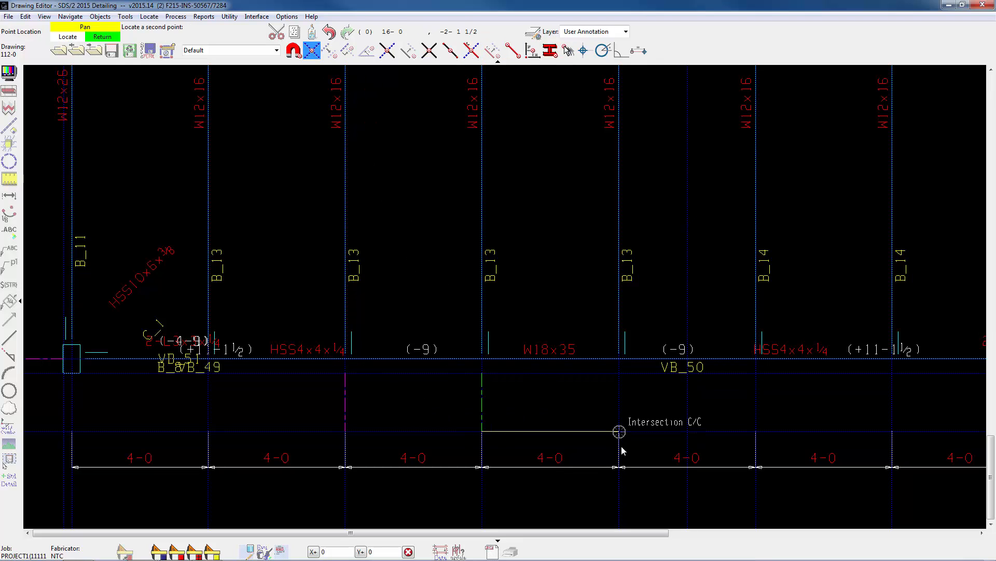
{"action": "left_click", "coordinate": [620, 431]}
{"action": "right_click", "coordinate": [812, 434]}
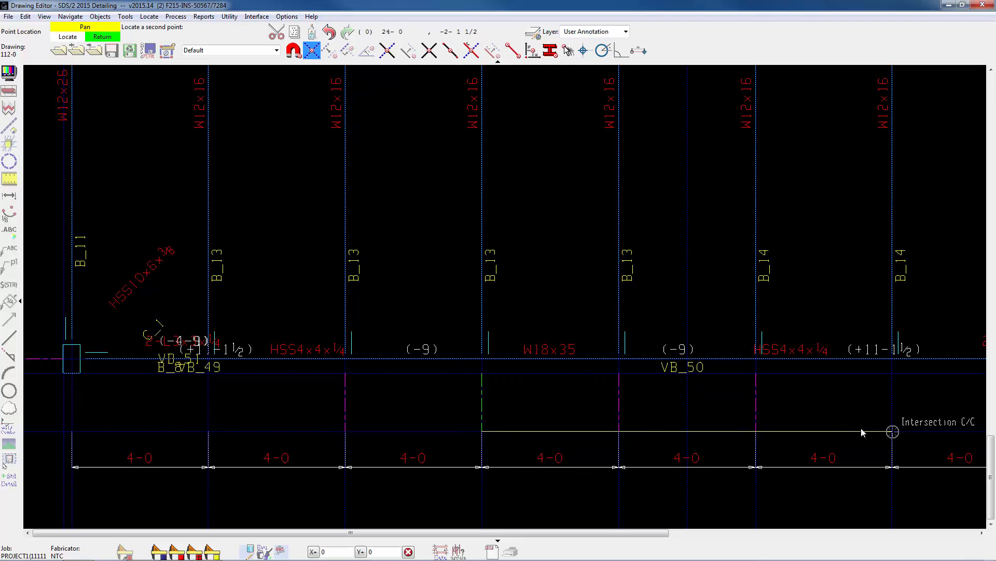
{"action": "left_click", "coordinate": [892, 433]}
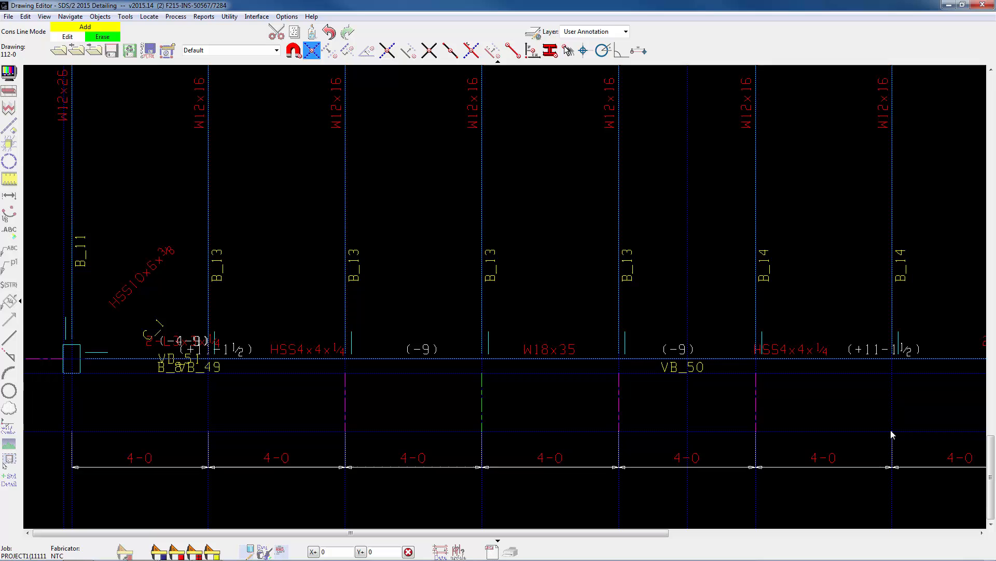
{"action": "left_click", "coordinate": [229, 431]}
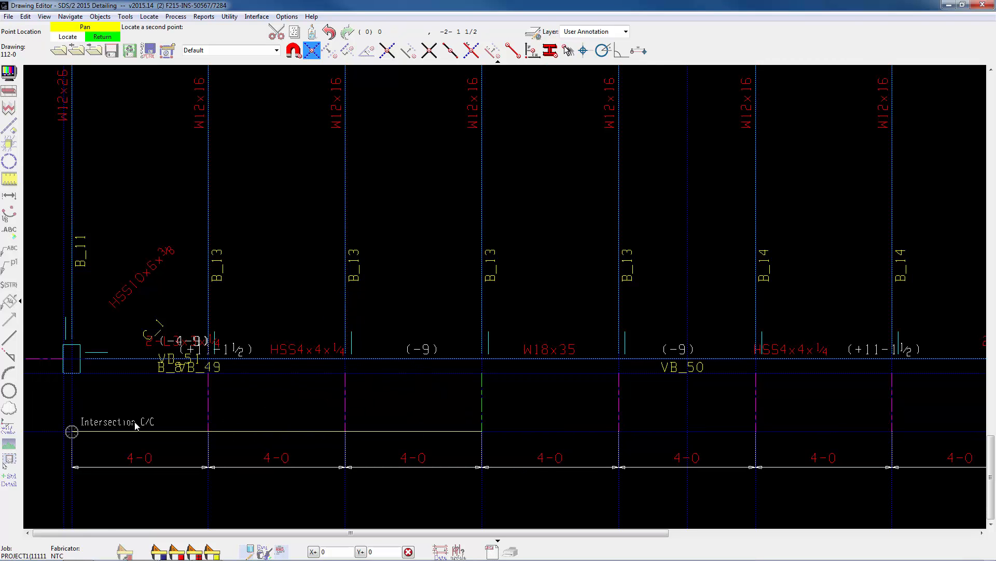
{"action": "right_click", "coordinate": [329, 244]}
{"action": "scroll", "coordinate": [391, 238], "scroll_direction": "down", "scroll_amount": 5}
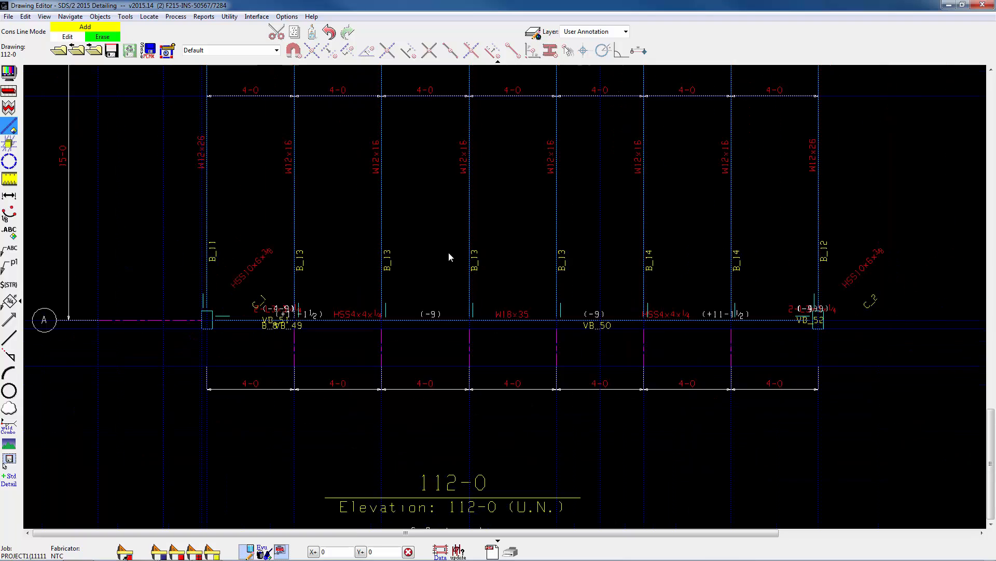
{"action": "middle_click", "coordinate": [466, 292]}
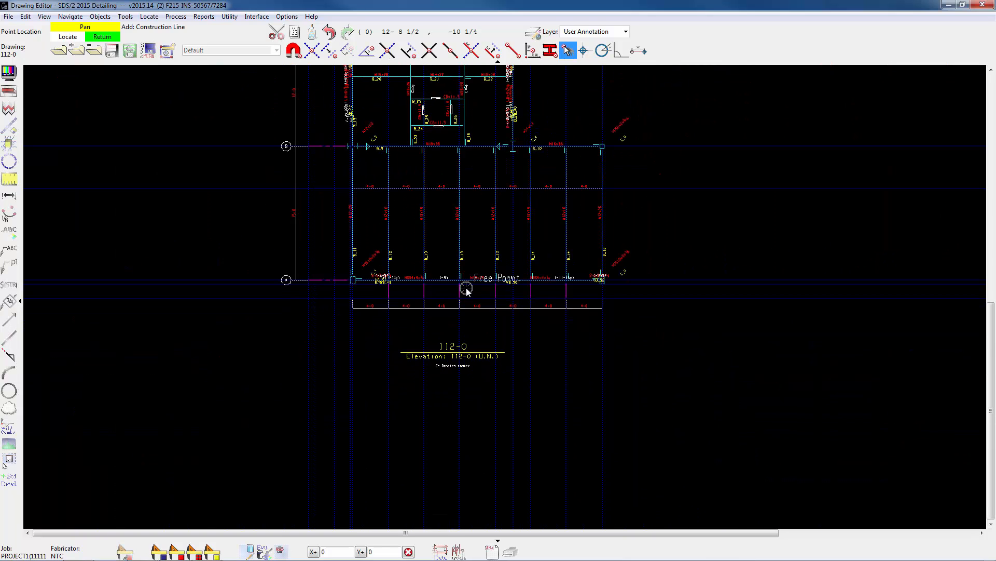
Step: Reposition the 112-0 title label above its underline and shift the Elevation label slightly beneath the line
{"action": "key", "text": "Escape"}
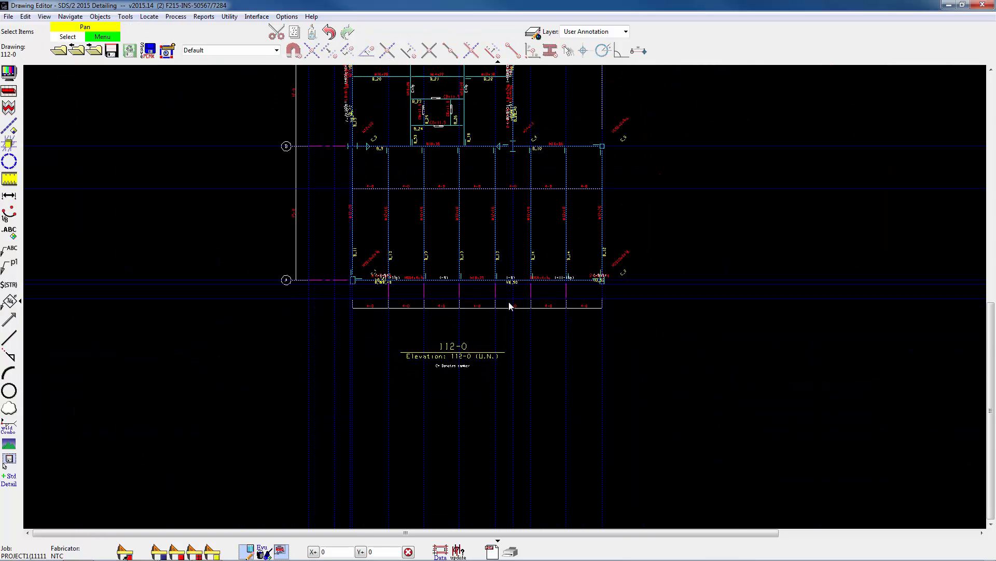
{"action": "middle_click_drag", "start_coordinate": [509, 306], "coordinate": [479, 380]}
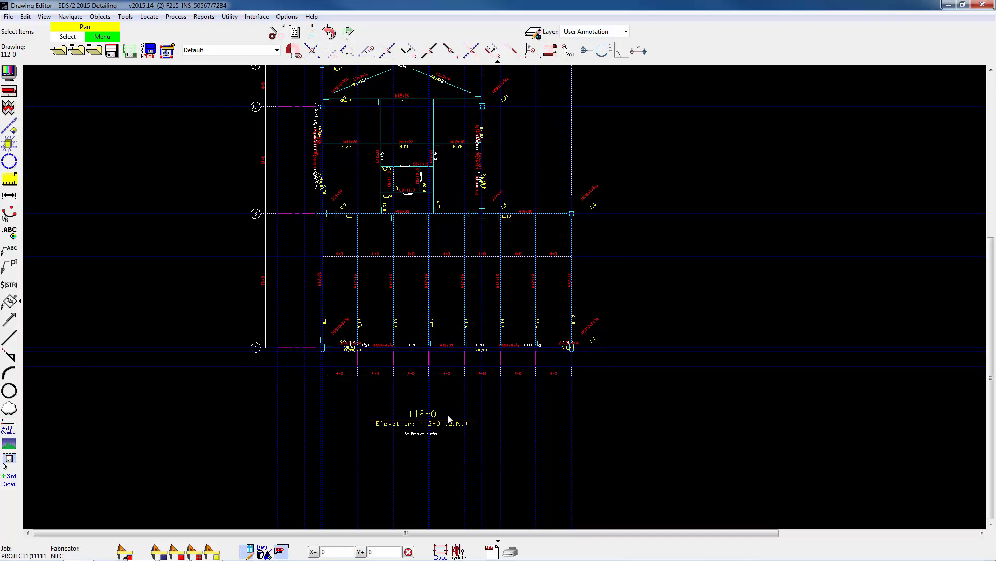
{"action": "scroll", "coordinate": [456, 413], "scroll_direction": "up", "scroll_amount": 5}
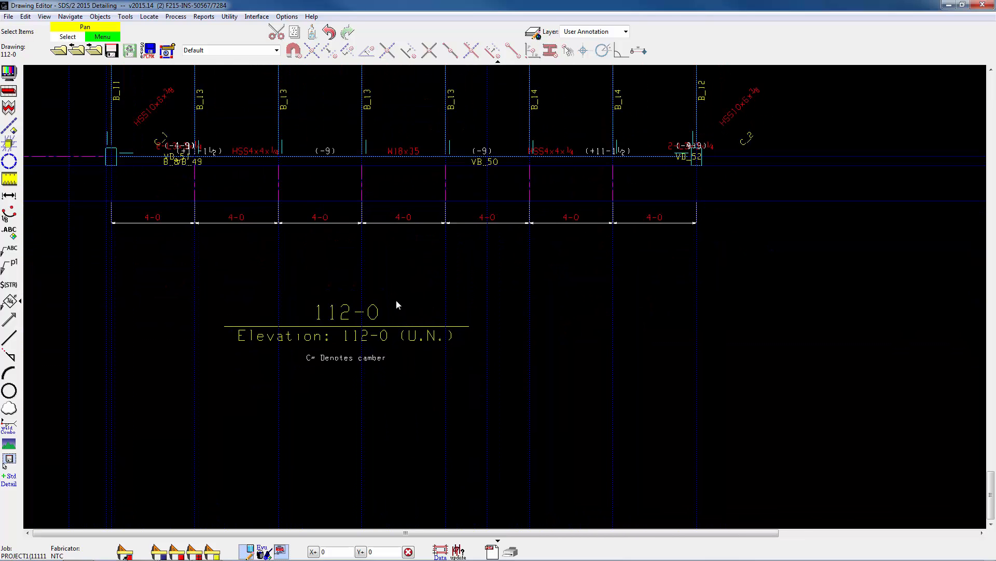
{"action": "scroll", "coordinate": [369, 311], "scroll_direction": "up", "scroll_amount": 2}
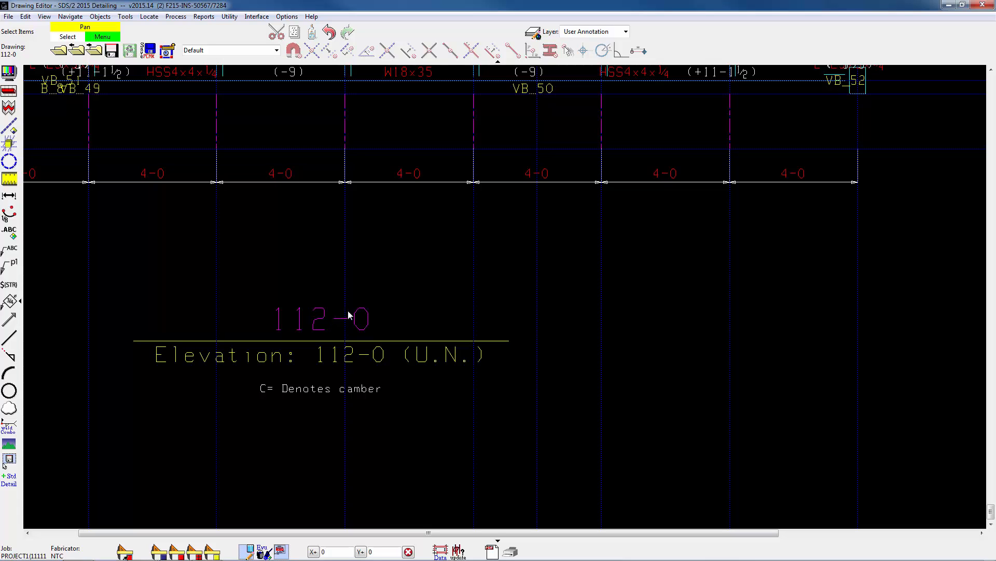
{"action": "left_click_drag", "start_coordinate": [320, 317], "coordinate": [326, 288]}
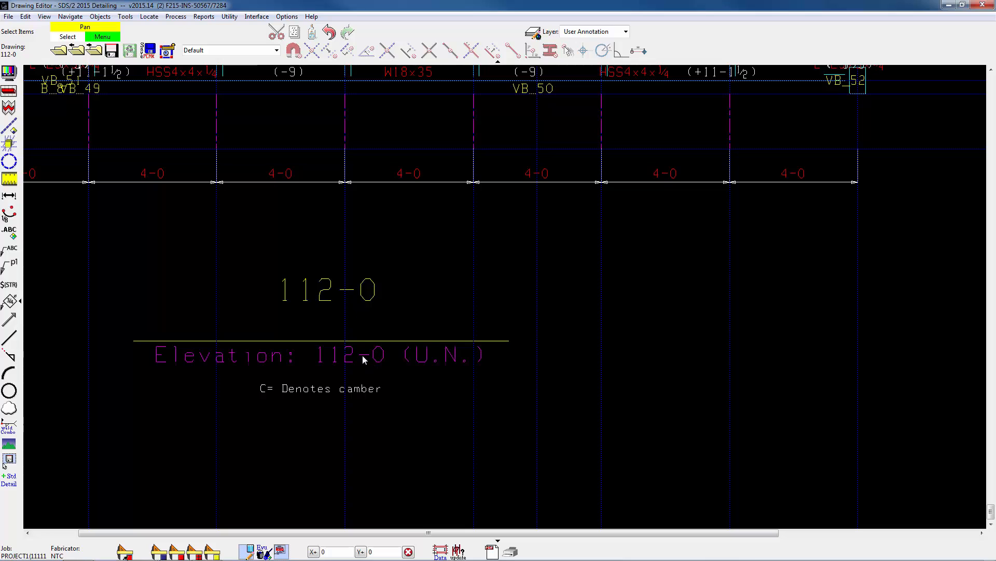
{"action": "left_click_drag", "start_coordinate": [352, 355], "coordinate": [354, 359]}
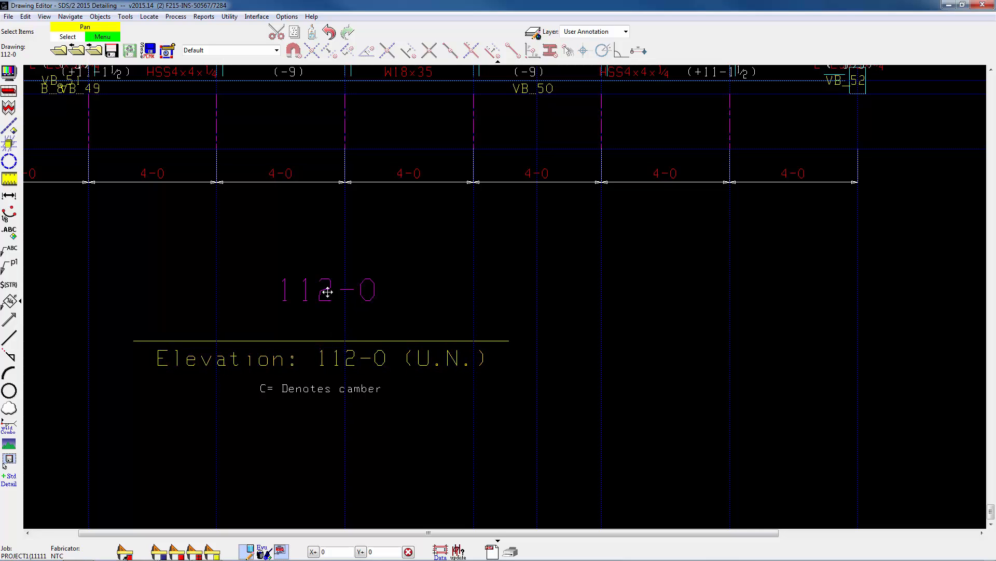
{"action": "left_click_drag", "start_coordinate": [328, 292], "coordinate": [344, 313]}
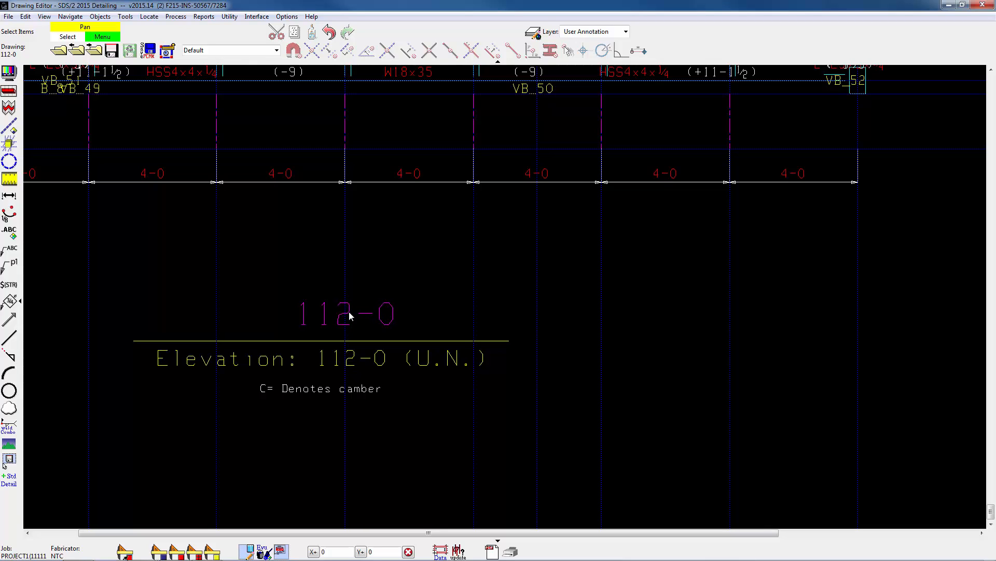
{"action": "mouse_move", "coordinate": [343, 317]}
{"action": "left_mouse_down"}
{"action": "mouse_move", "coordinate": [339, 309]}
{"action": "mouse_move", "coordinate": [332, 322]}
{"action": "left_mouse_up"}
{"action": "double_click", "coordinate": [332, 318]}
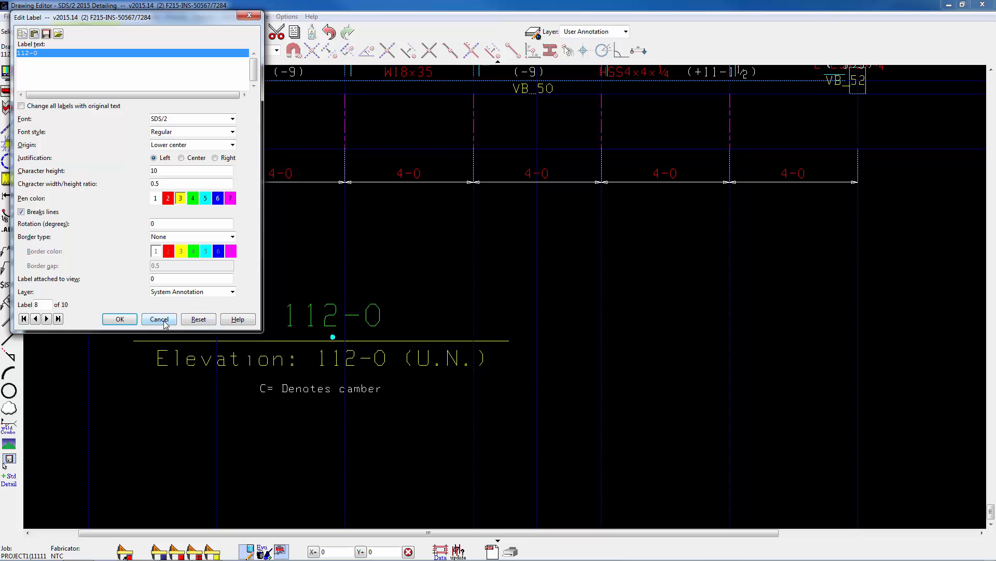
{"action": "left_click", "coordinate": [160, 320]}
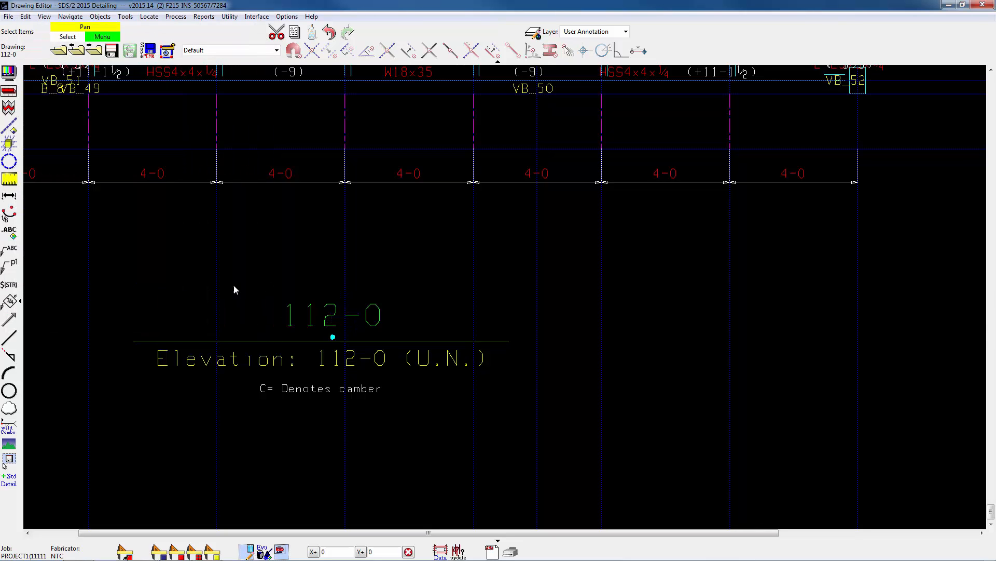
{"action": "left_click", "coordinate": [265, 364]}
{"action": "left_click_drag", "start_coordinate": [570, 280], "coordinate": [109, 456]}
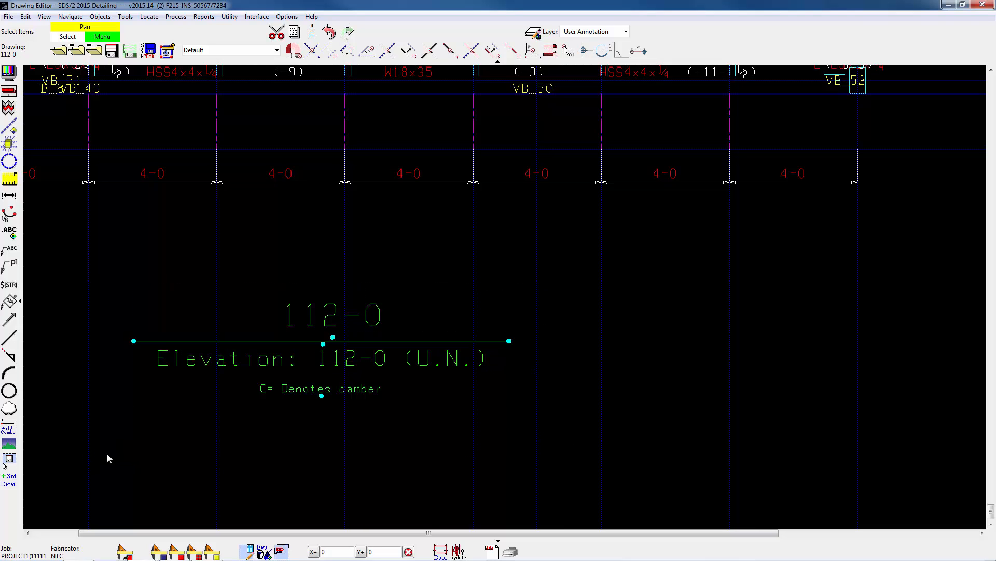
{"action": "right_click", "coordinate": [330, 340]}
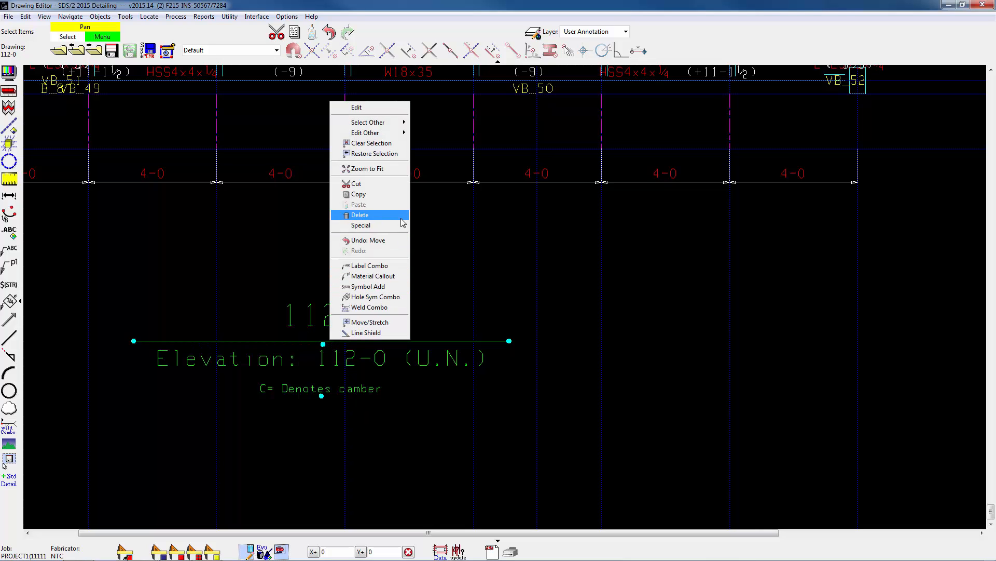
{"action": "mouse_move", "coordinate": [402, 226]}
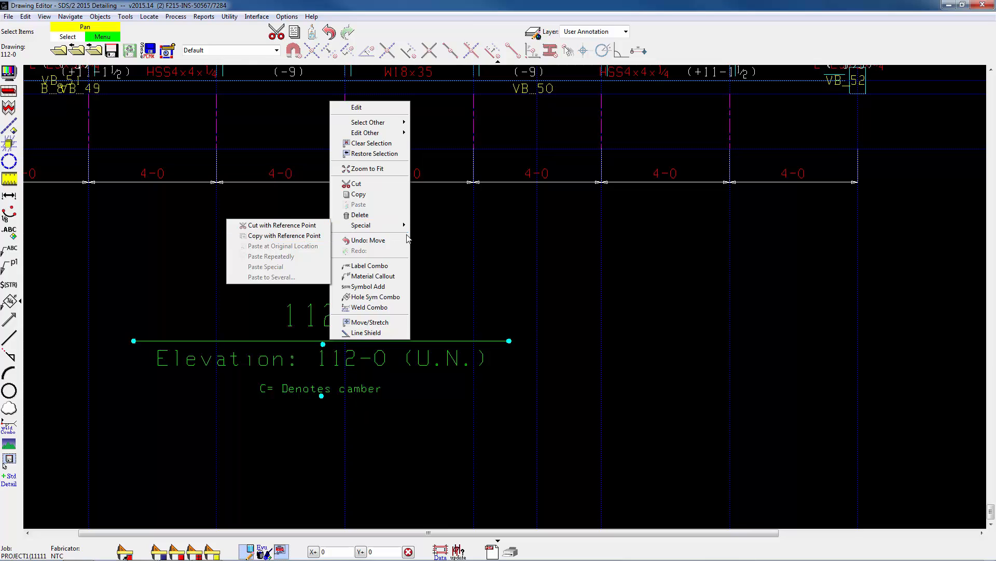
{"action": "left_click", "coordinate": [462, 230]}
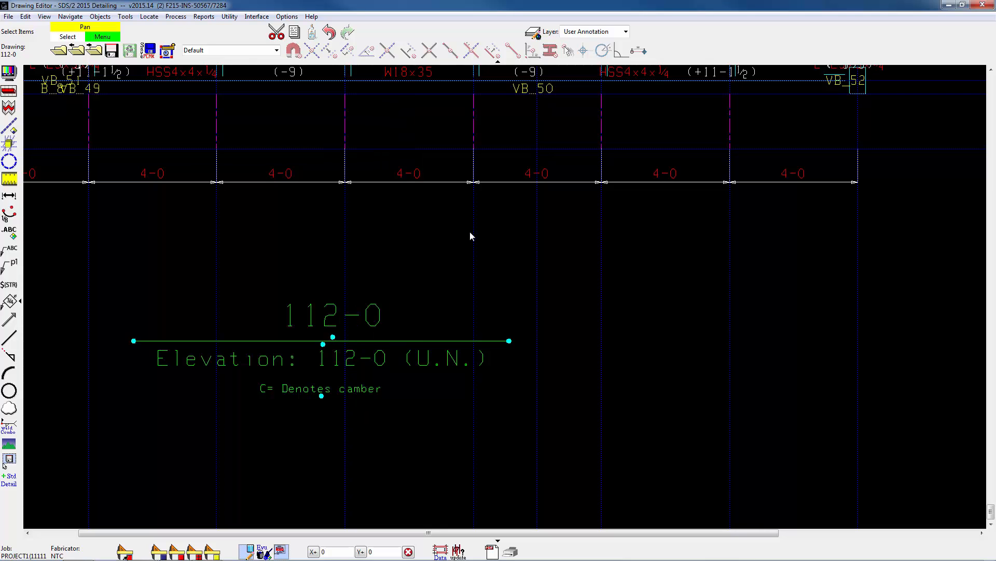
{"action": "left_click", "coordinate": [381, 254]}
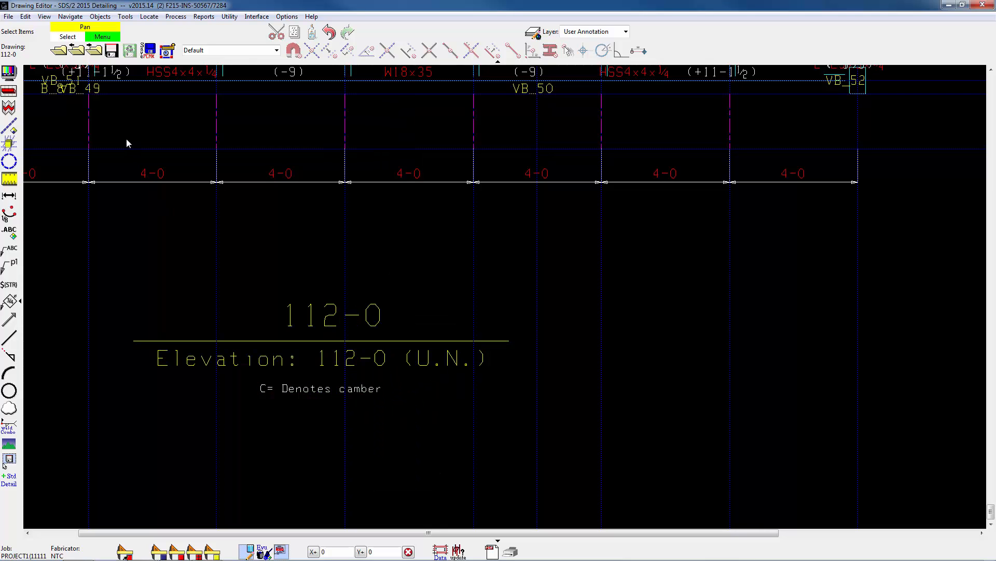
Step: Try to save the 112-0 title, underline, elevation and camber labels as a job standard detail, referenced at the underline
{"action": "left_click", "coordinate": [25, 16]}
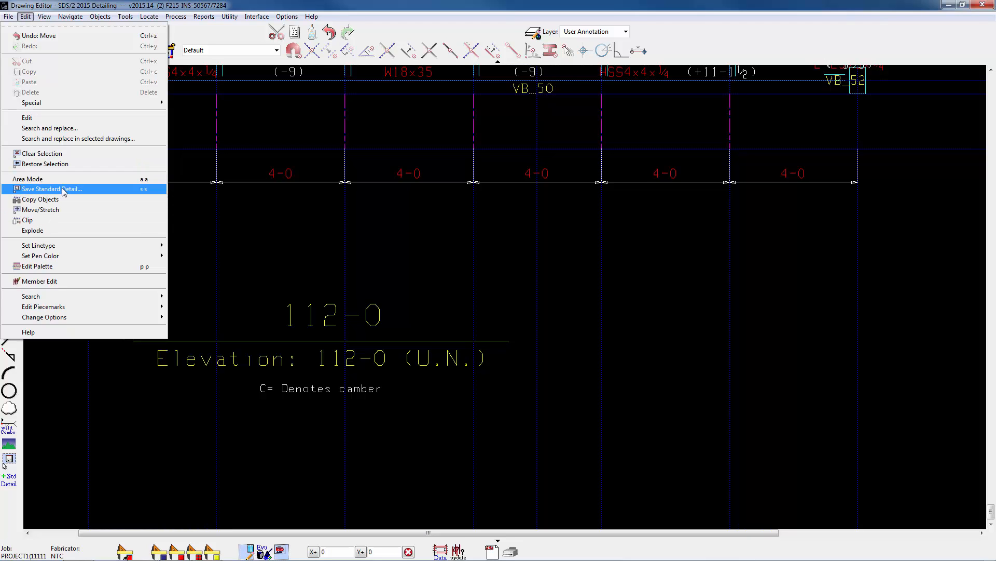
{"action": "left_click", "coordinate": [52, 189]}
{"action": "mouse_move", "coordinate": [612, 273]}
{"action": "left_mouse_down"}
{"action": "mouse_move", "coordinate": [225, 383]}
{"action": "mouse_move", "coordinate": [88, 461]}
{"action": "left_mouse_up"}
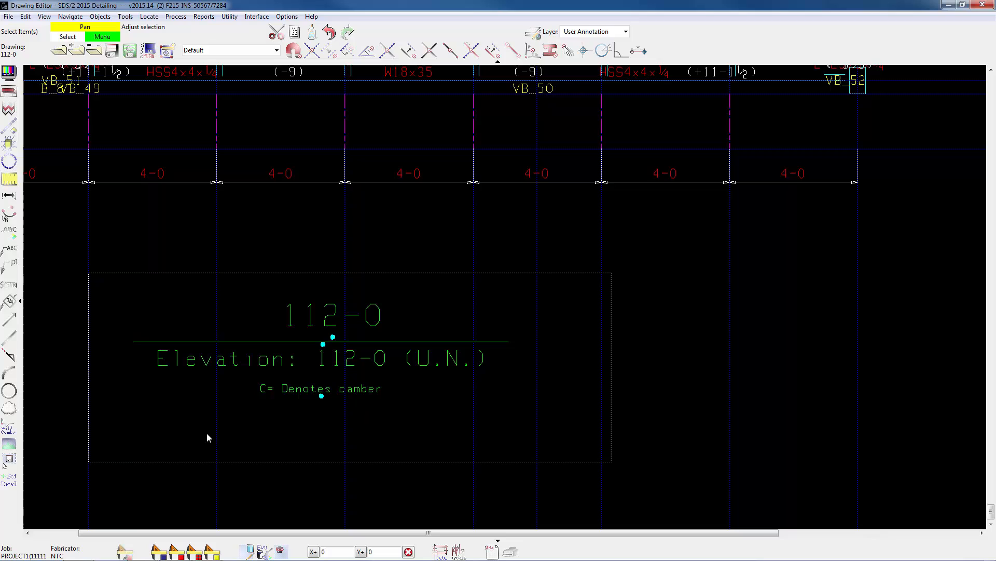
{"action": "right_click", "coordinate": [351, 323]}
{"action": "left_click", "coordinate": [369, 343]}
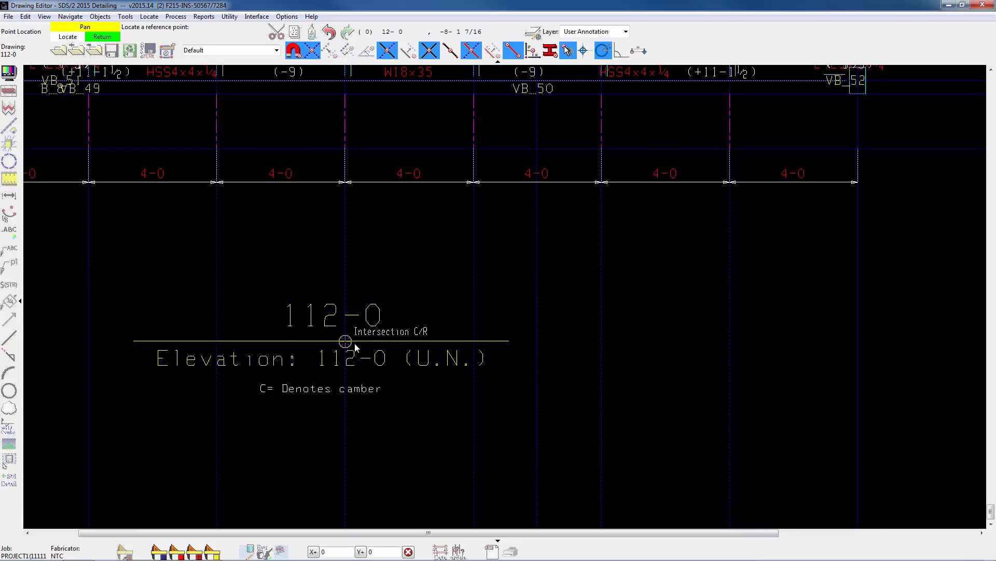
{"action": "left_click", "coordinate": [346, 341]}
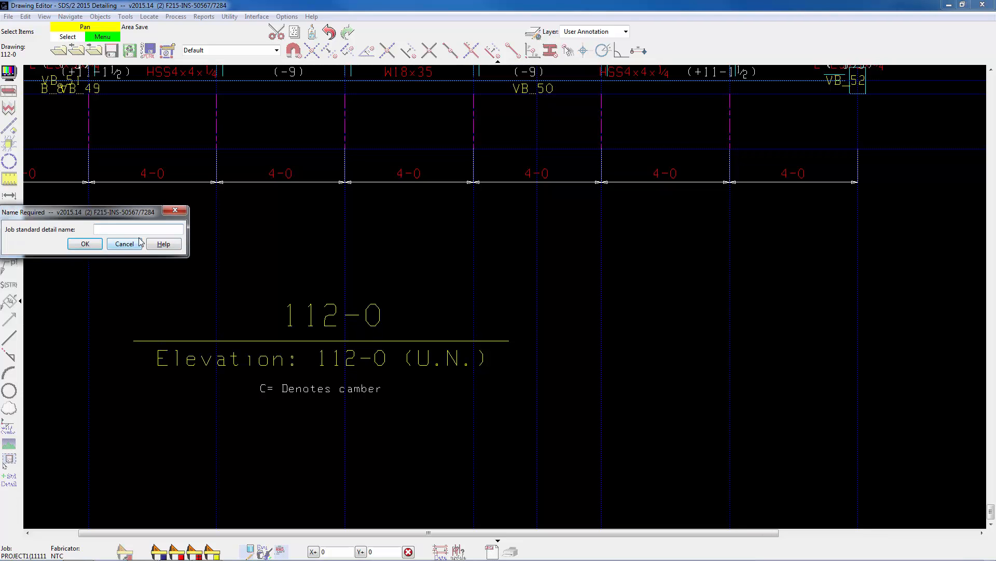
{"action": "type", "text": "framing plan label"}
{"action": "left_click", "coordinate": [127, 244]}
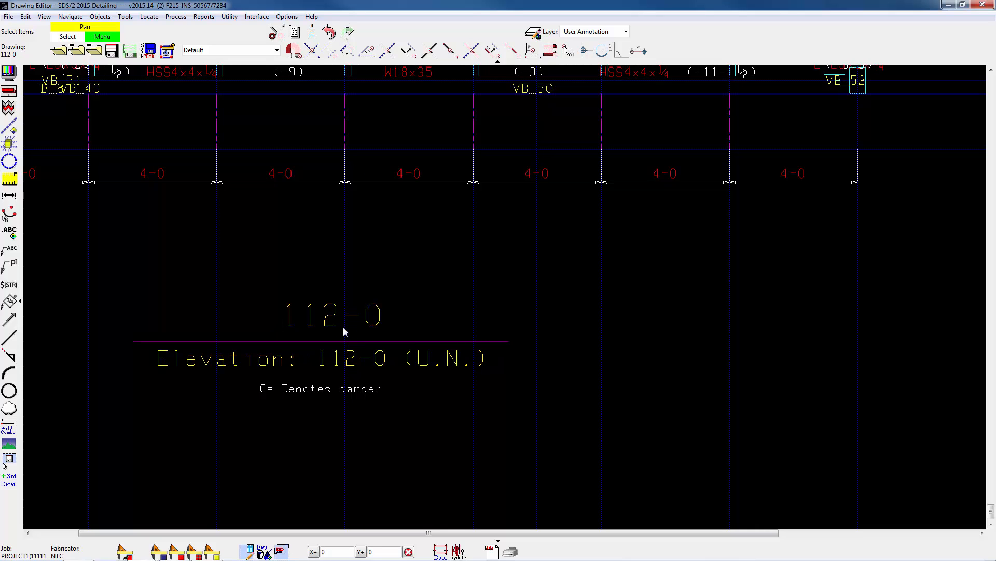
Step: Choose the NORTH 3 global standard as the standard detail to insert below the floor plan
{"action": "scroll", "coordinate": [337, 313], "scroll_direction": "down", "scroll_amount": 6}
{"action": "middle_click_drag", "start_coordinate": [346, 309], "coordinate": [456, 324]}
{"action": "scroll", "coordinate": [469, 316], "scroll_direction": "up", "scroll_amount": 5}
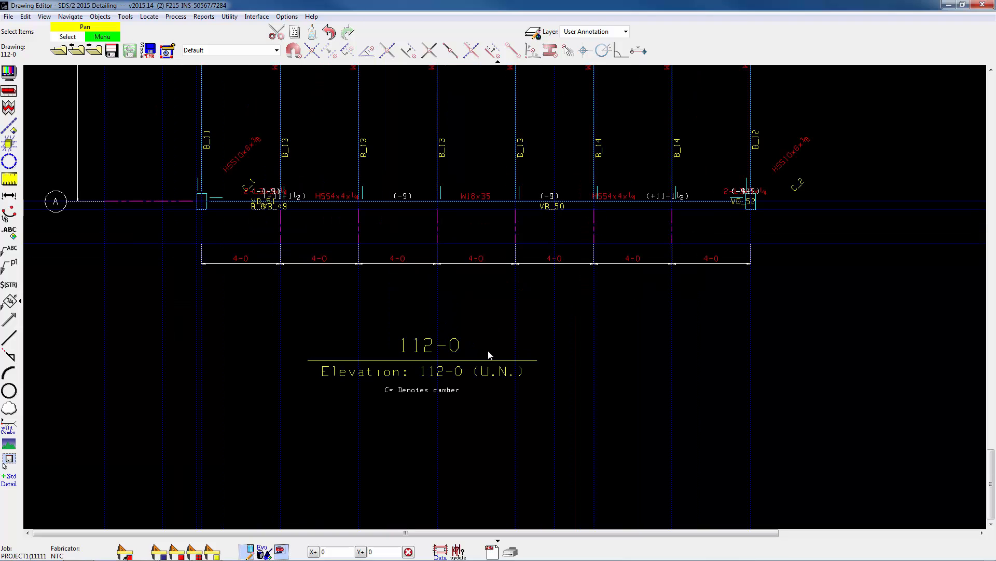
{"action": "scroll", "coordinate": [485, 336], "scroll_direction": "down", "scroll_amount": 2}
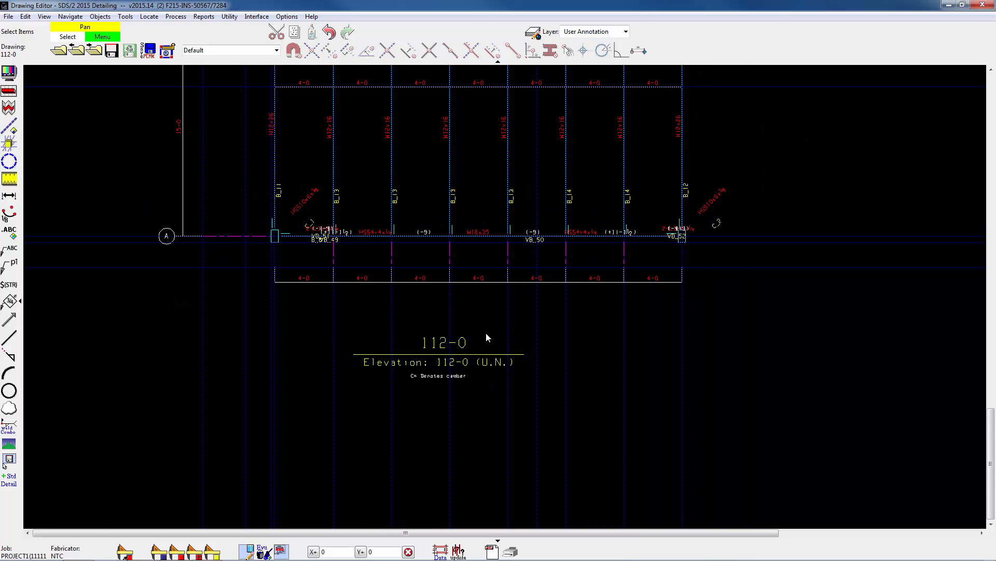
{"action": "middle_click_drag", "start_coordinate": [499, 318], "coordinate": [412, 347]}
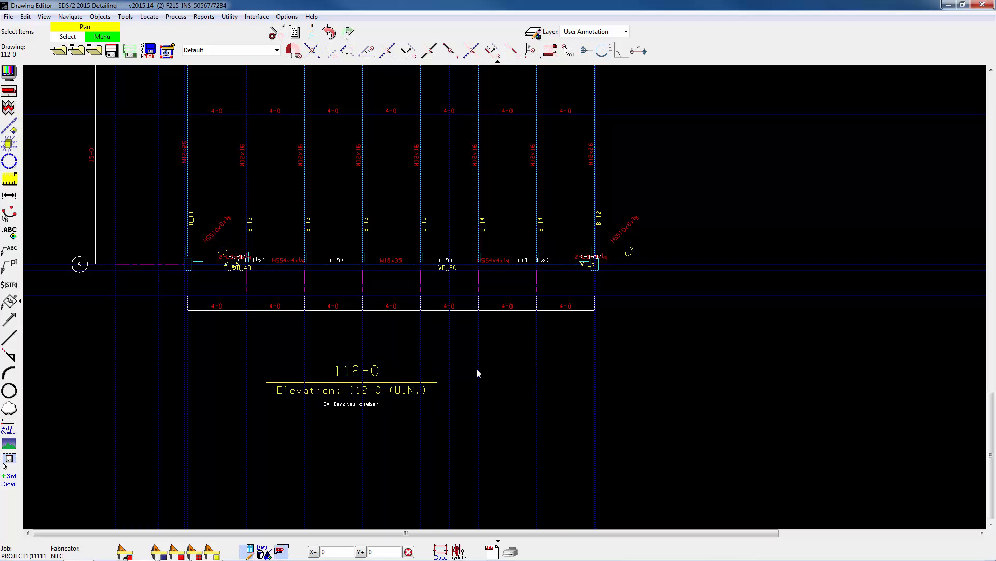
{"action": "left_click", "coordinate": [9, 479]}
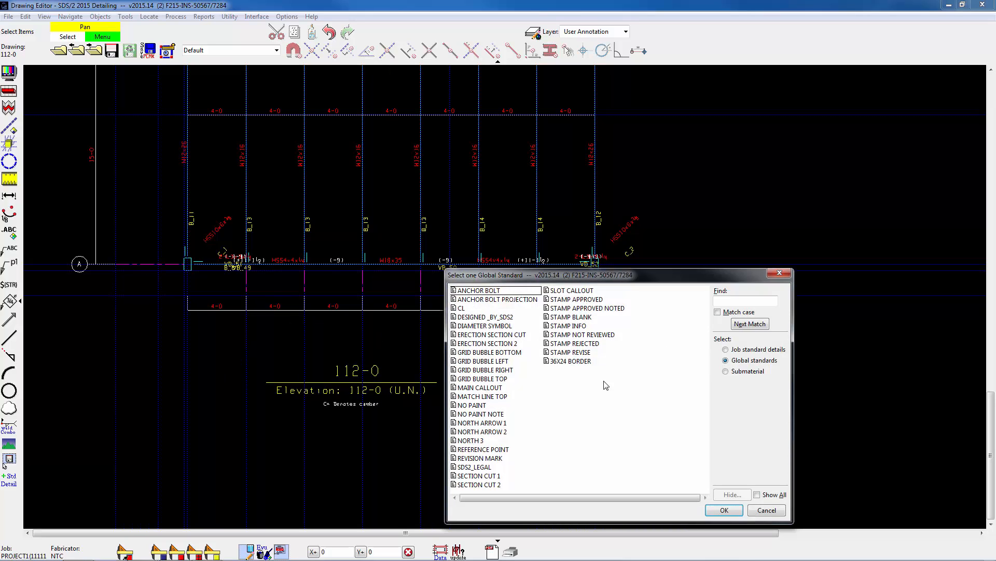
{"action": "double_click", "coordinate": [470, 440]}
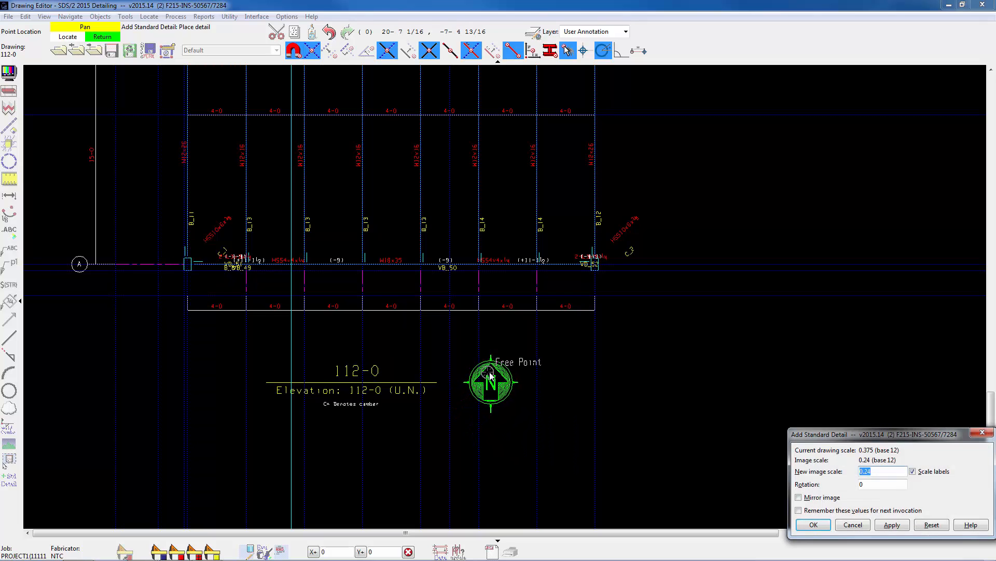
Step: Set the north arrow's rotation to -90 and place one copy beside the 112-0 title
{"action": "left_click_drag", "start_coordinate": [878, 483], "coordinate": [848, 483]}
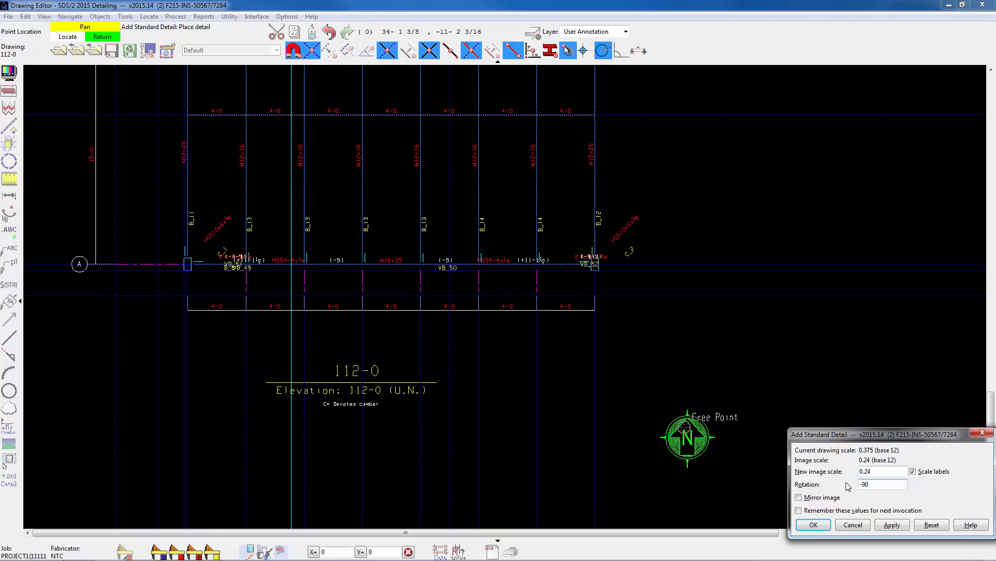
{"action": "double_click", "coordinate": [878, 470]}
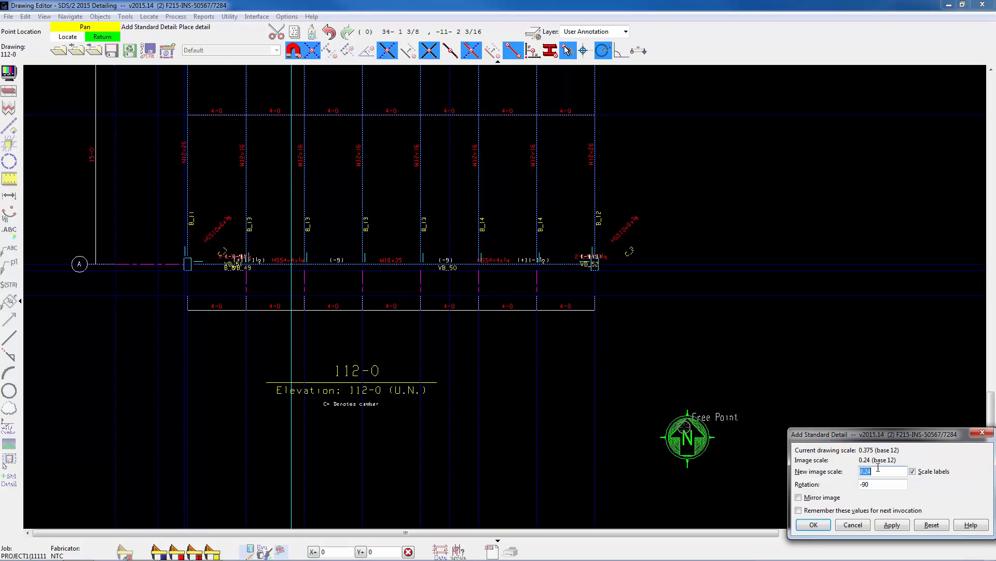
{"action": "left_click", "coordinate": [891, 525]}
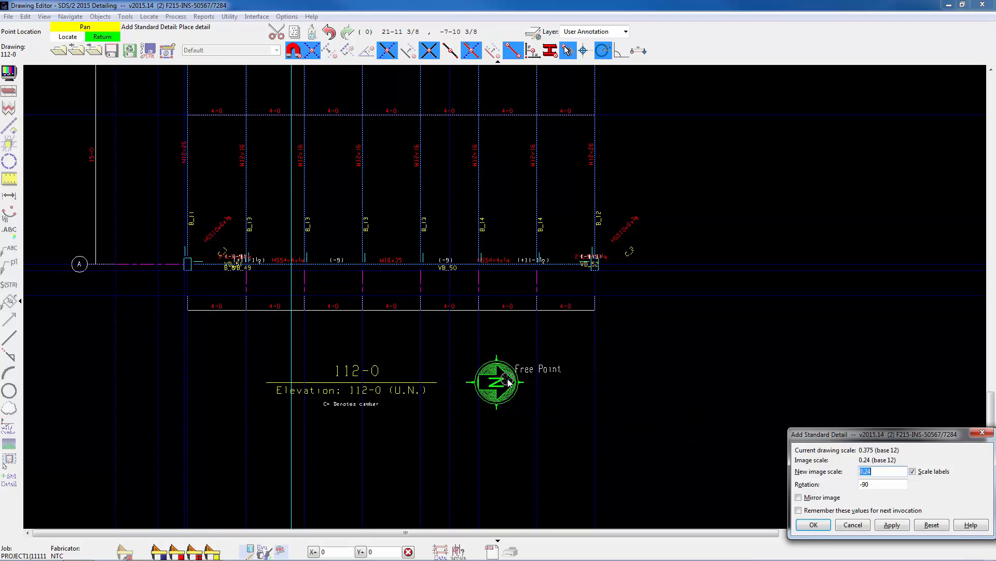
{"action": "left_click", "coordinate": [508, 379]}
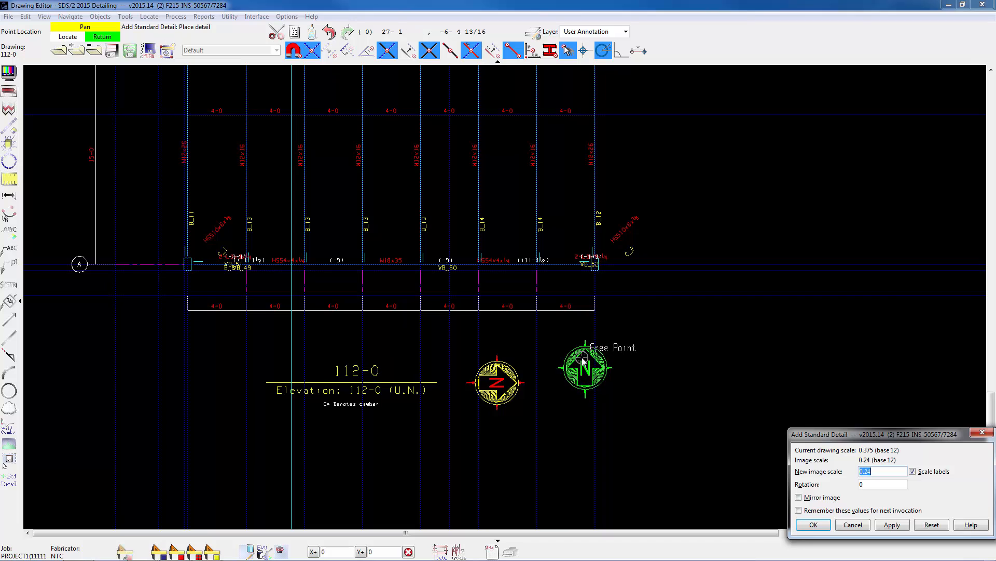
{"action": "right_click", "coordinate": [583, 359]}
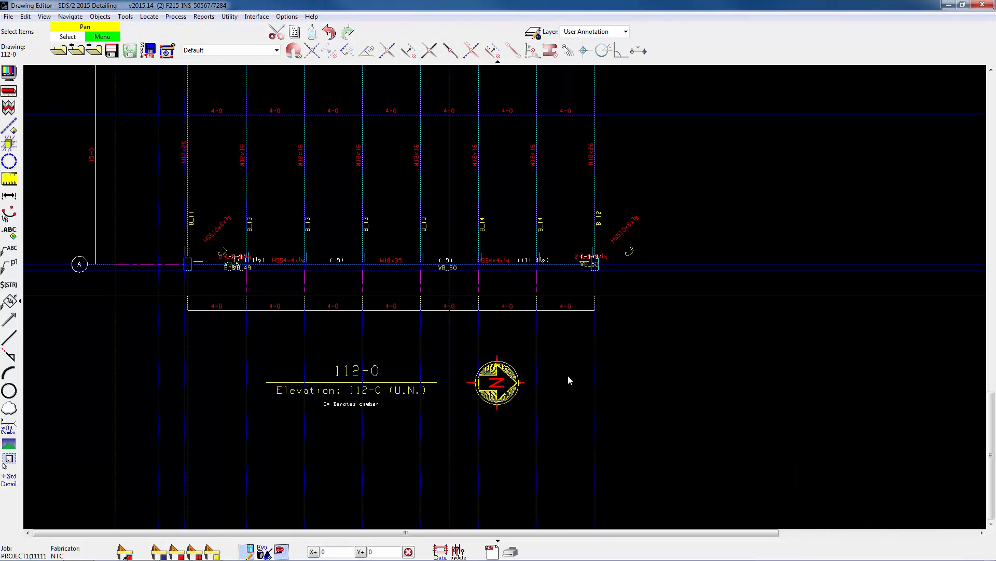
Step: Examine the whole 112-0 floor plan, from the upper grid bubbles and beam labels down to the title and north arrow
{"action": "scroll", "coordinate": [546, 330], "scroll_direction": "down", "scroll_amount": 3}
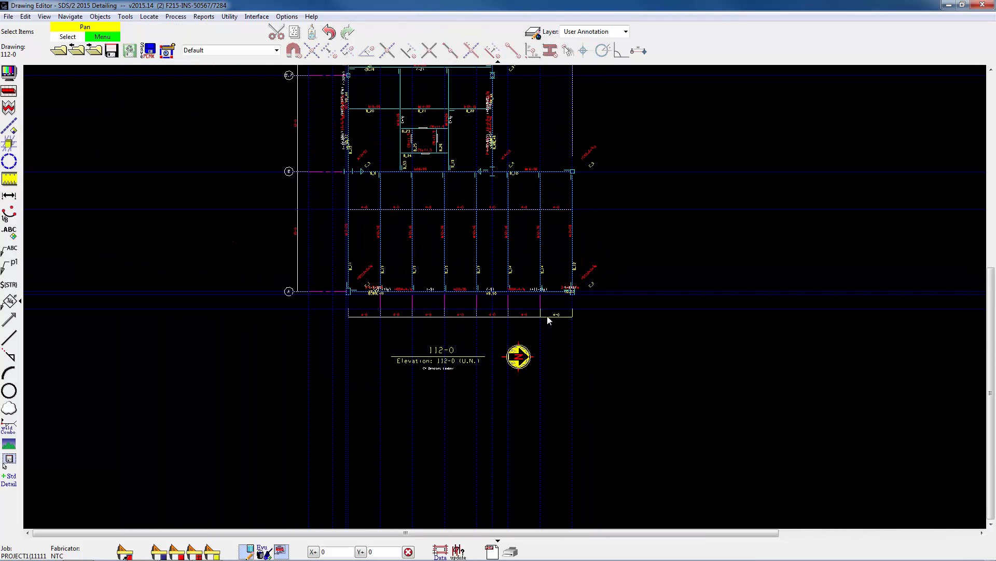
{"action": "middle_click_drag", "start_coordinate": [538, 360], "coordinate": [524, 433]}
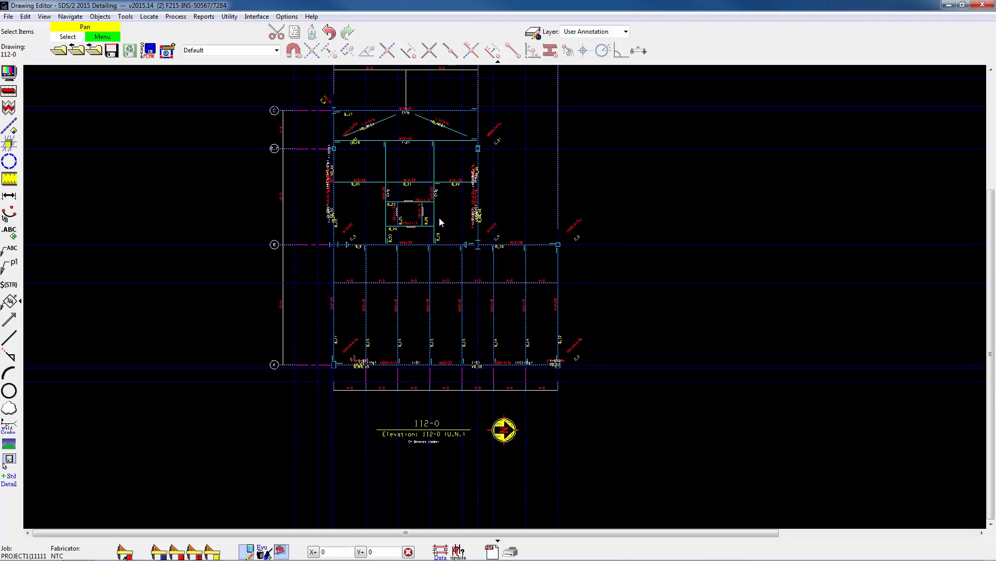
{"action": "scroll", "coordinate": [420, 212], "scroll_direction": "up", "scroll_amount": 2}
{"action": "middle_click_drag", "start_coordinate": [469, 194], "coordinate": [472, 266]}
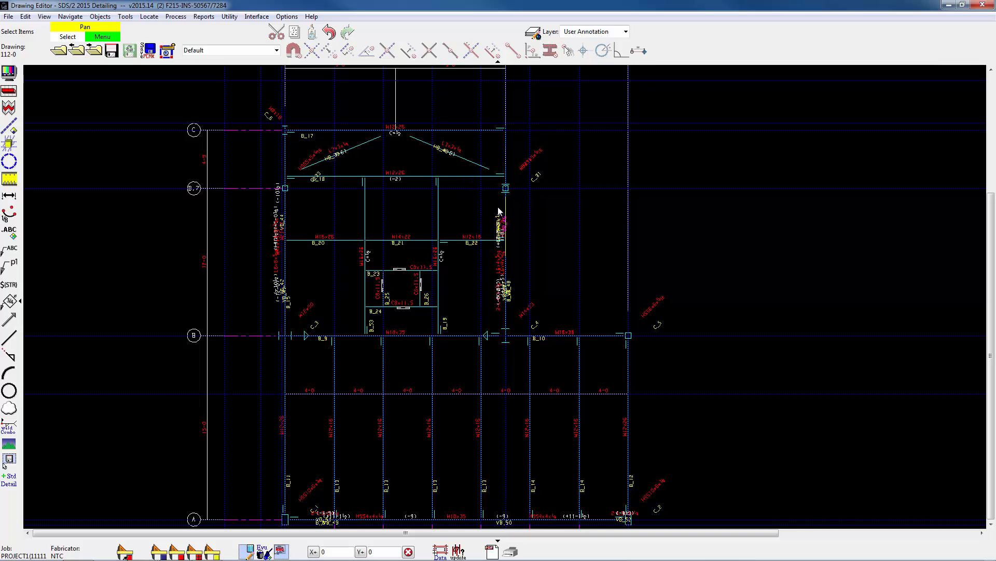
{"action": "scroll", "coordinate": [550, 192], "scroll_direction": "down", "scroll_amount": 2}
{"action": "middle_click_drag", "start_coordinate": [571, 206], "coordinate": [583, 221]}
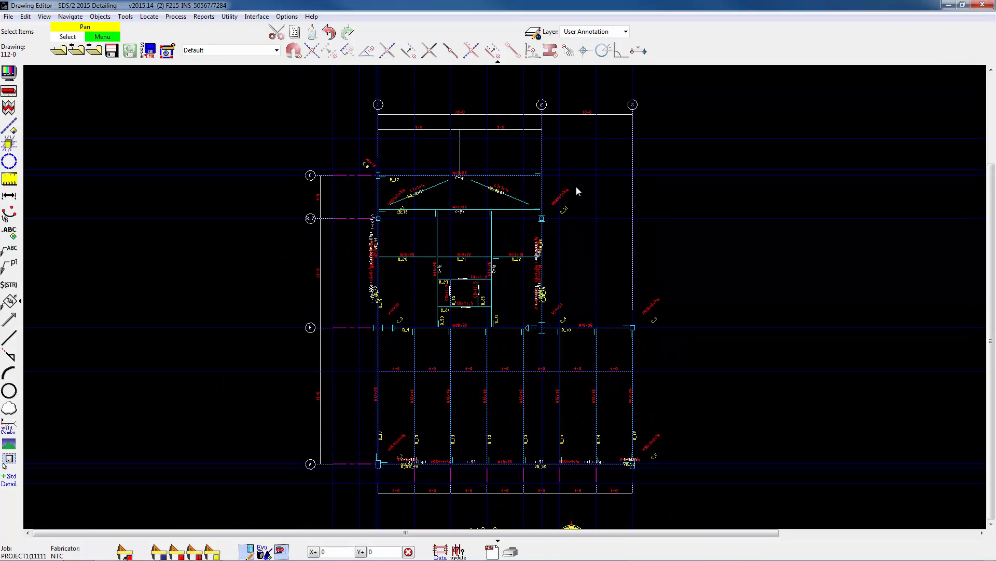
{"action": "scroll", "coordinate": [552, 208], "scroll_direction": "down", "scroll_amount": 2}
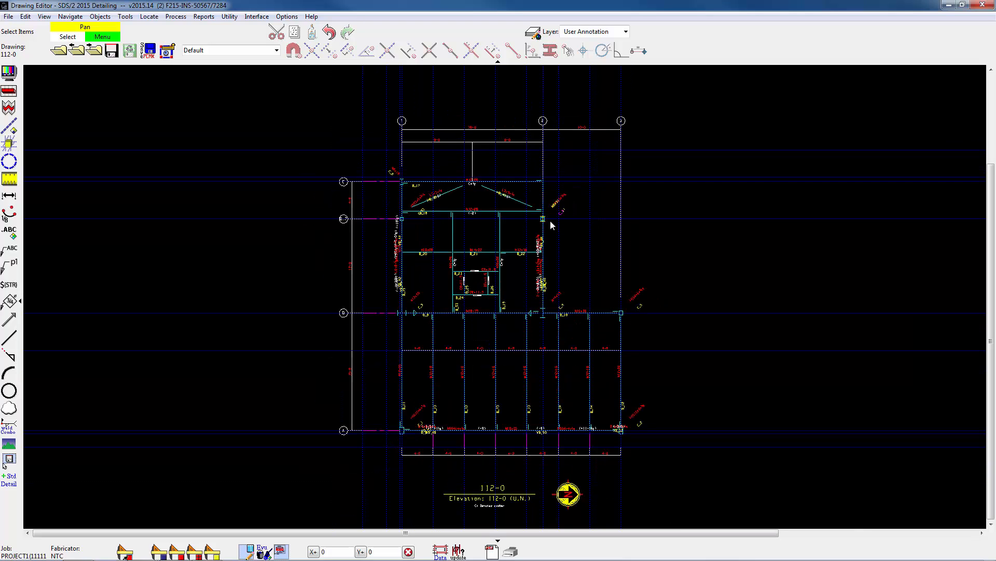
{"action": "middle_click_drag", "start_coordinate": [571, 223], "coordinate": [536, 202]}
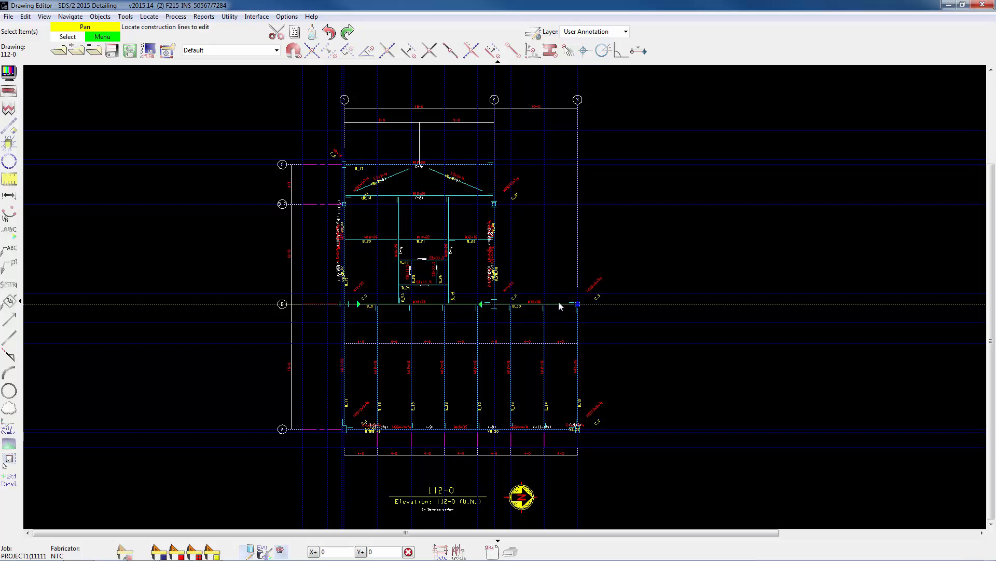
Step: Add a vertical construction line through beam B_10, between the last B_14 beam and the column at grid B and 3
{"action": "scroll", "coordinate": [559, 303], "scroll_direction": "up", "scroll_amount": 4}
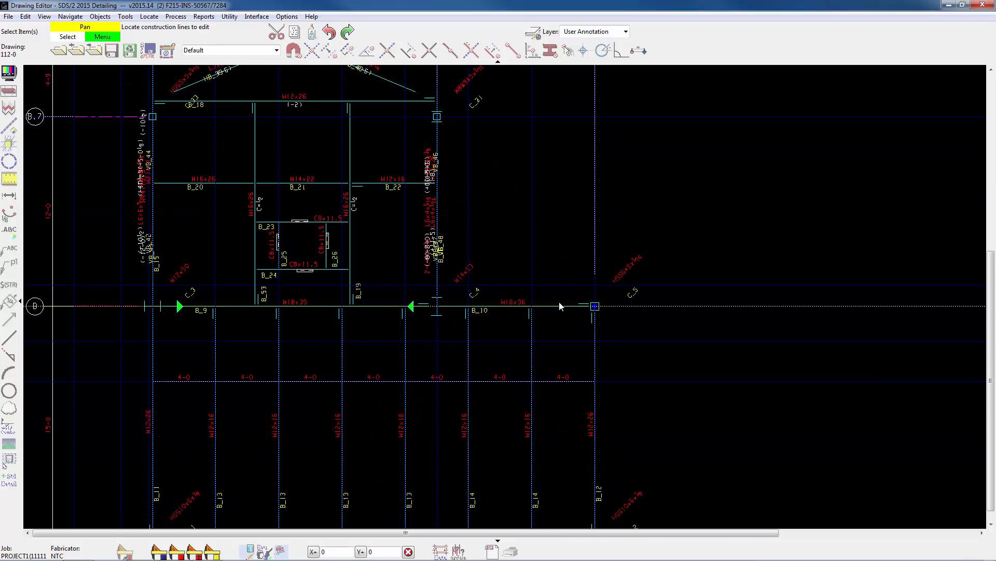
{"action": "scroll", "coordinate": [560, 273], "scroll_direction": "up", "scroll_amount": 2}
{"action": "scroll", "coordinate": [544, 235], "scroll_direction": "up", "scroll_amount": 1}
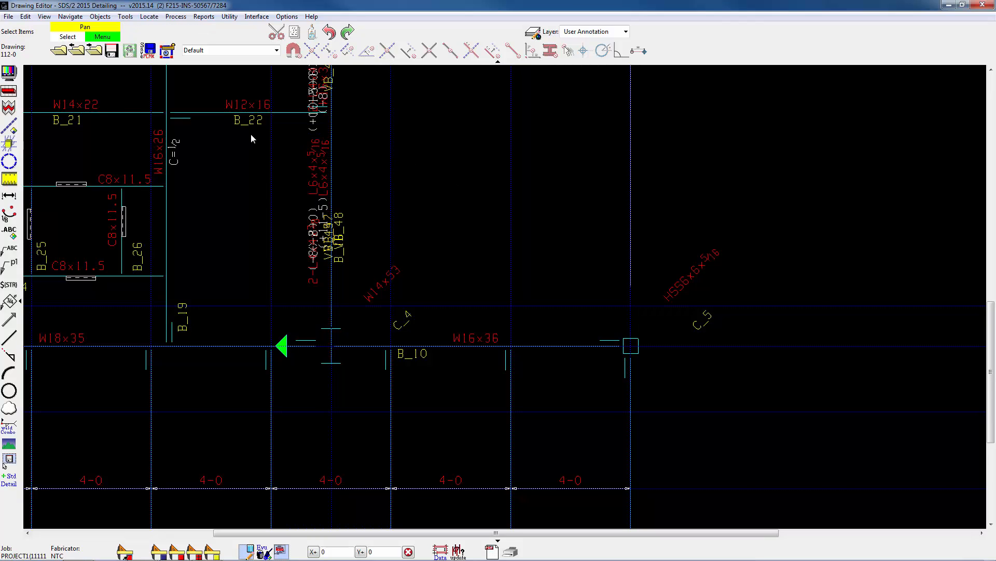
{"action": "left_click", "coordinate": [9, 125]}
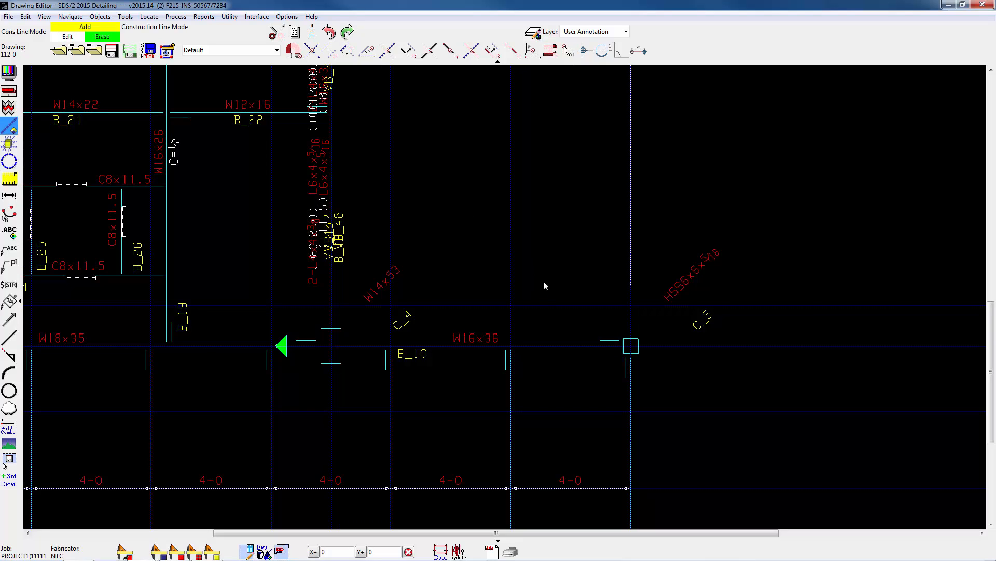
{"action": "left_click", "coordinate": [555, 267]}
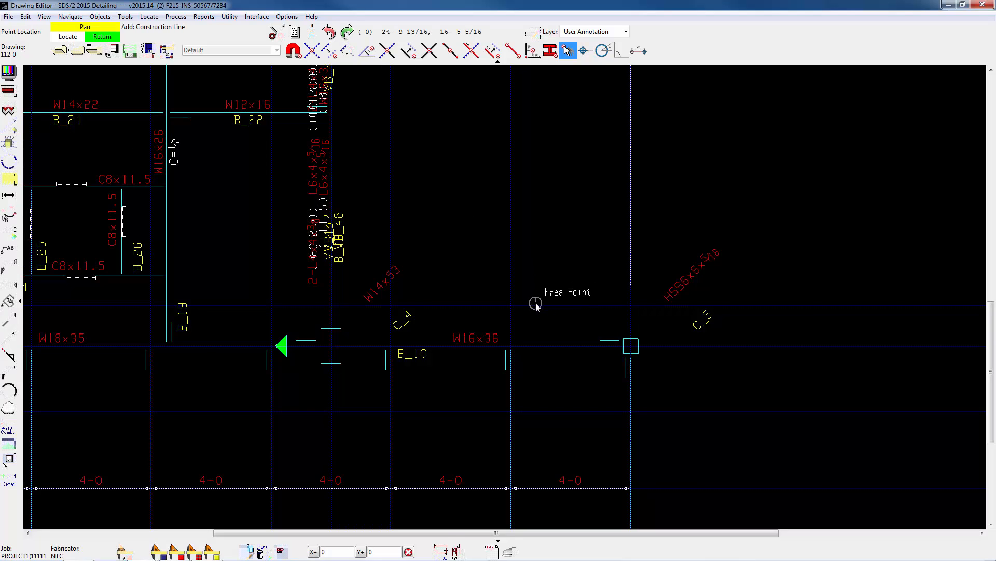
{"action": "left_click", "coordinate": [537, 307]}
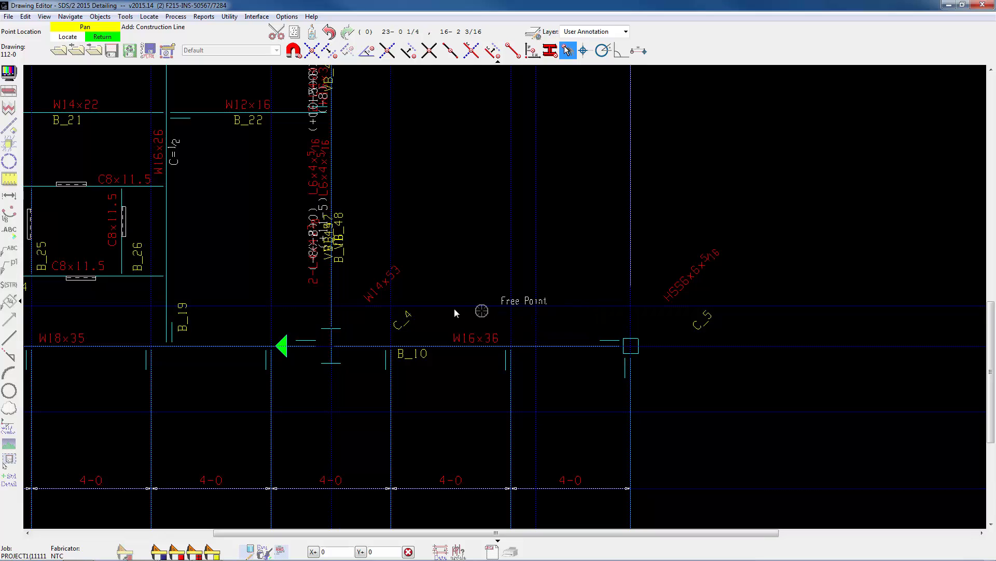
{"action": "right_click", "coordinate": [463, 190]}
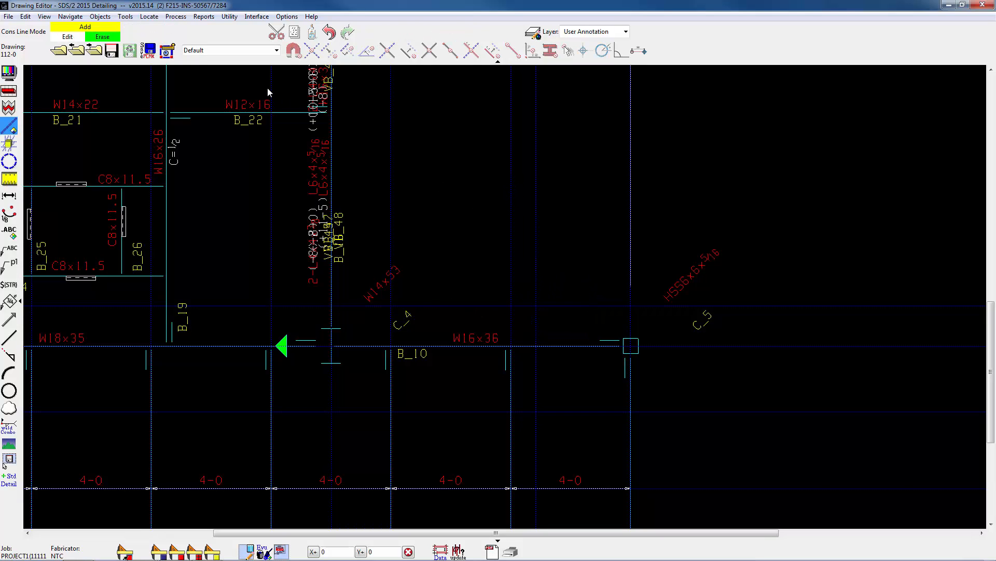
Step: Add an erection view cut across beam B_10, from the construction line intersection below grid B to the one above it
{"action": "left_click", "coordinate": [167, 54]}
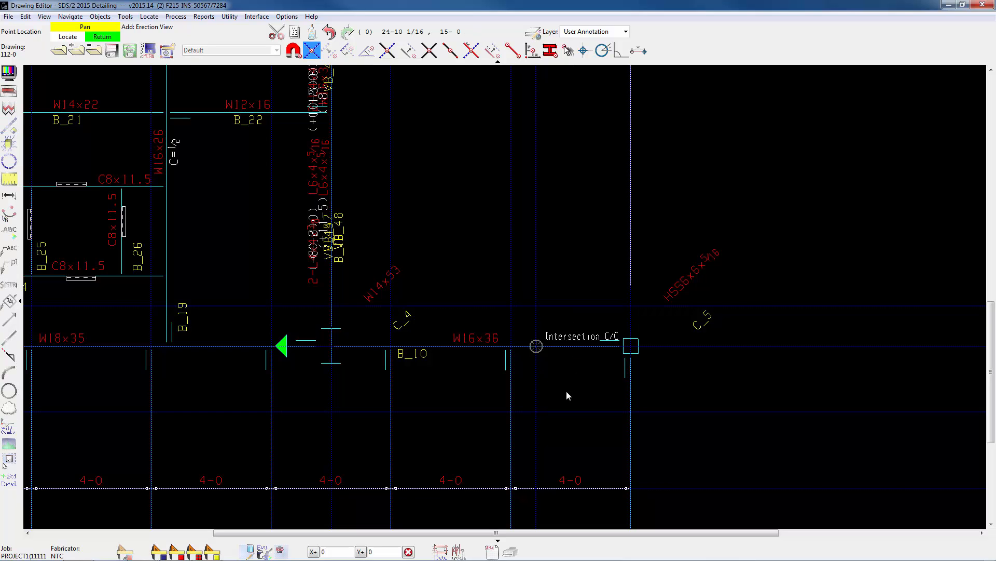
{"action": "left_click", "coordinate": [541, 411]}
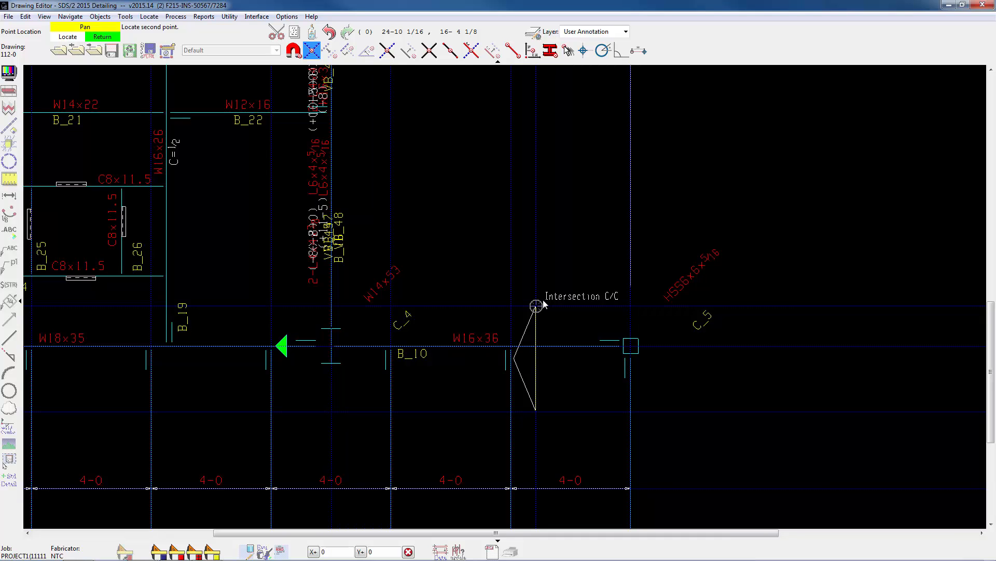
{"action": "left_click", "coordinate": [543, 305]}
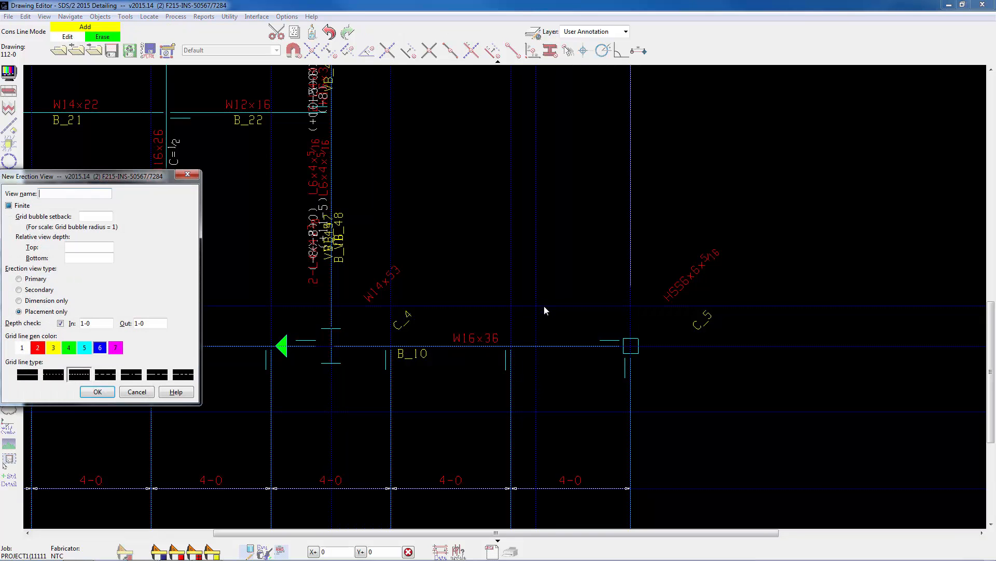
Step: Name the new erection view test and set its relative view depth to top 110-0 and bottom 114-0
{"action": "left_click_drag", "start_coordinate": [153, 177], "coordinate": [326, 150]}
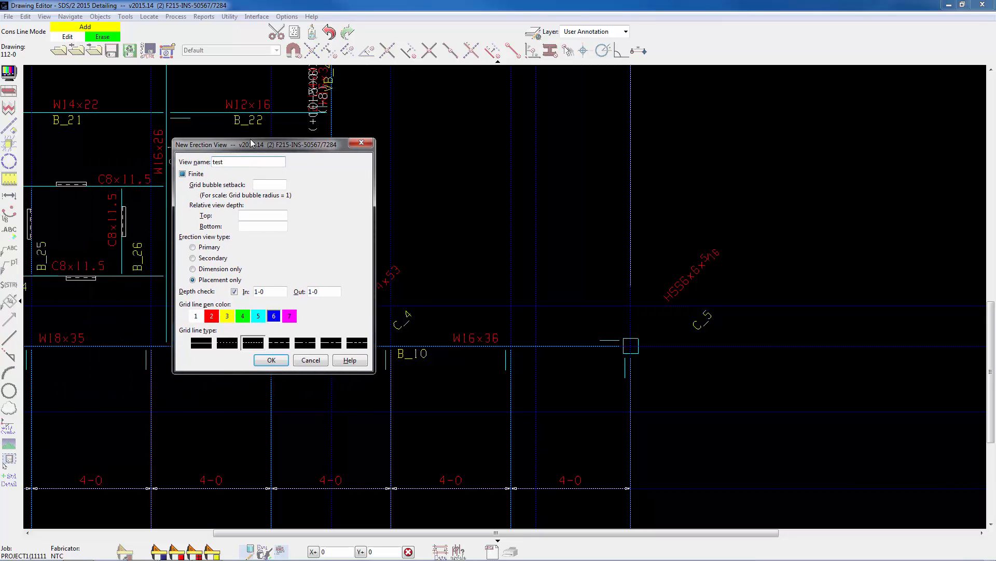
{"action": "mouse_move", "coordinate": [289, 145]}
{"action": "left_mouse_down"}
{"action": "mouse_move", "coordinate": [606, 104]}
{"action": "mouse_move", "coordinate": [755, 106]}
{"action": "mouse_move", "coordinate": [832, 93]}
{"action": "left_mouse_up"}
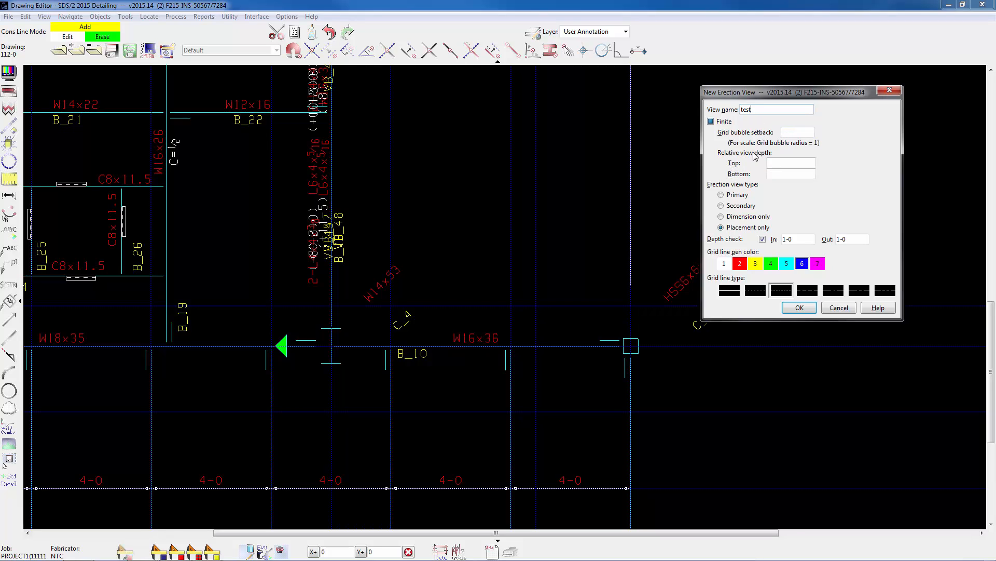
{"action": "left_click", "coordinate": [776, 163]}
{"action": "type", "text": "-0"}
{"action": "type", "text": "0"}
{"action": "left_click", "coordinate": [785, 175]}
Step: Set the new view's depth check to 24 in and 1 out, and accept the view settings
{"action": "left_click", "coordinate": [797, 238]}
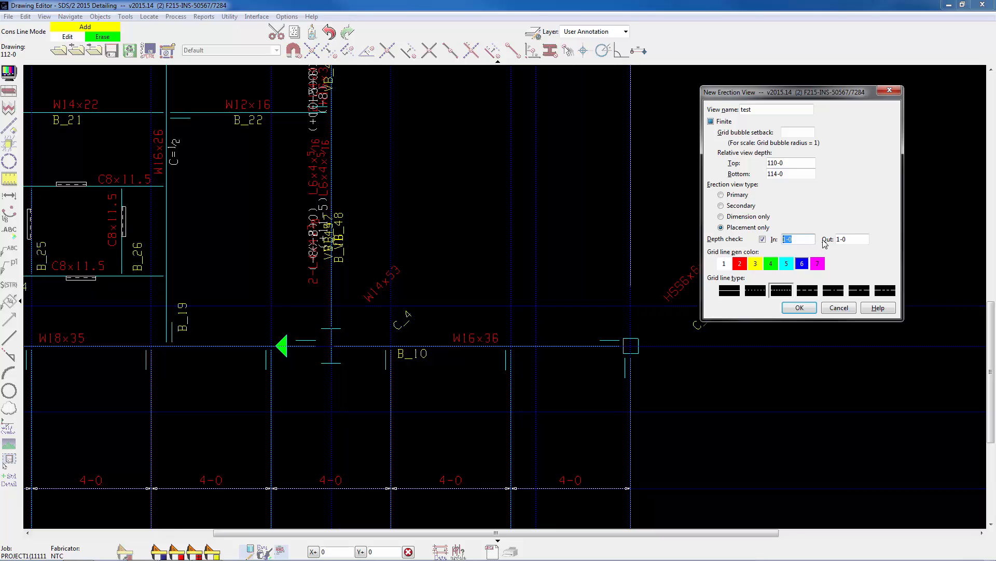
{"action": "type", "text": "23"}
{"action": "key", "text": "BackSpace"}
{"action": "type", "text": "4"}
{"action": "key", "text": "Tab"}
{"action": "type", "text": "1"}
{"action": "left_click", "coordinate": [801, 307]}
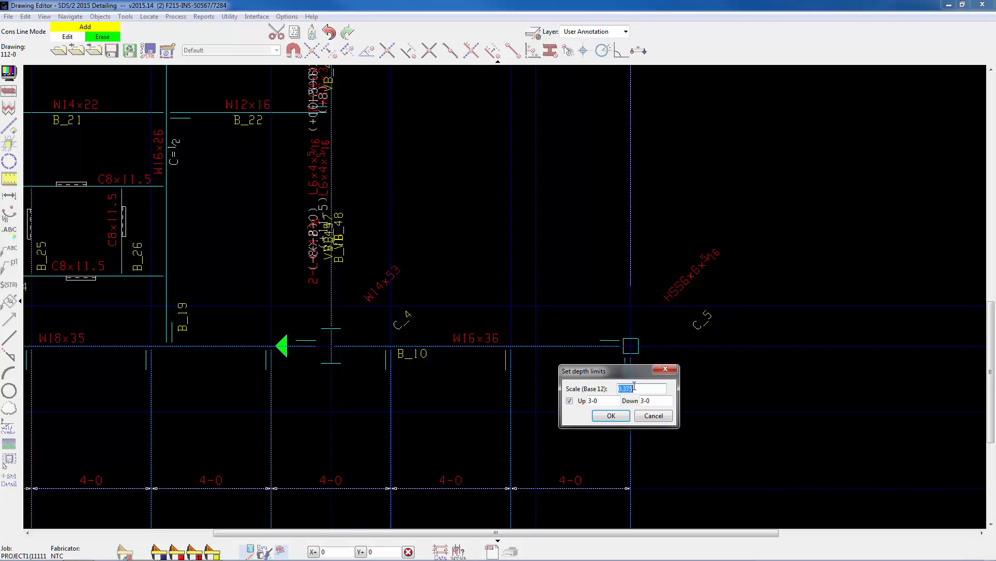
Step: Set the view's scale to 1 and accept the depth limits
{"action": "type", "text": "1"}
{"action": "left_click", "coordinate": [598, 401]}
{"action": "left_click", "coordinate": [611, 415]}
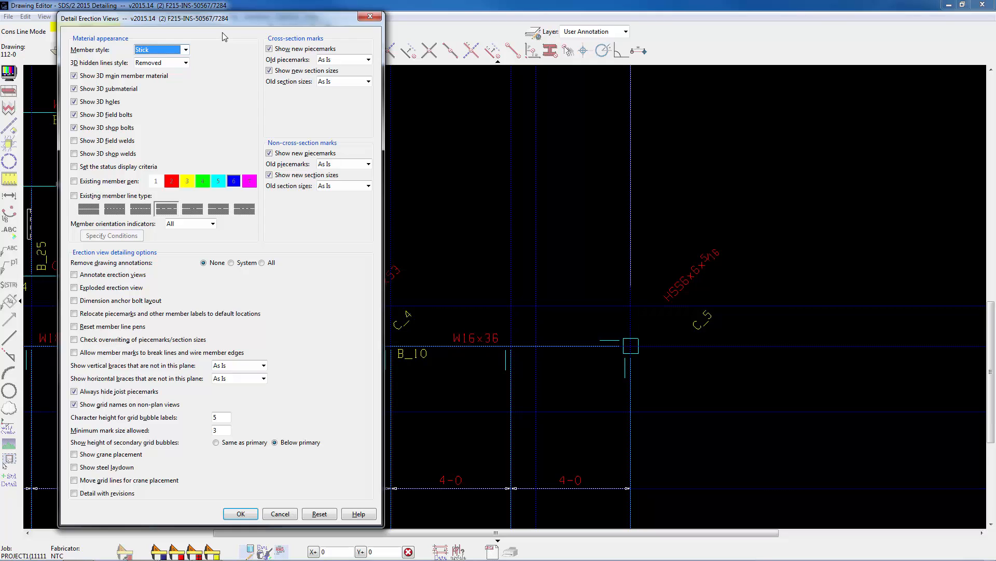
Step: Generate the erection view with the Wire member style and Dashed 3D hidden lines
{"action": "left_click_drag", "start_coordinate": [228, 19], "coordinate": [437, 31]}
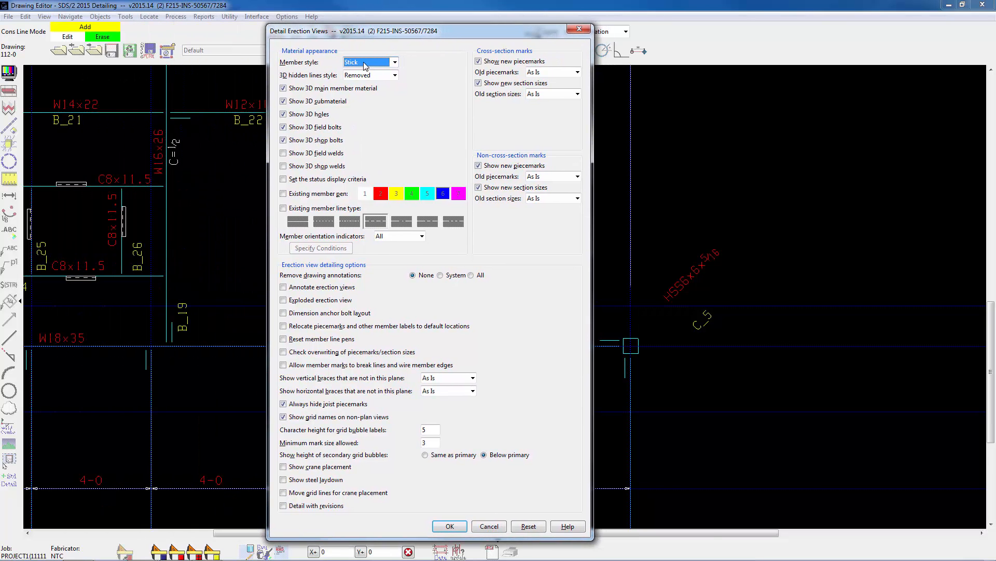
{"action": "left_click", "coordinate": [394, 63]}
{"action": "left_click", "coordinate": [367, 82]}
{"action": "left_click", "coordinate": [395, 76]}
{"action": "left_click", "coordinate": [367, 95]}
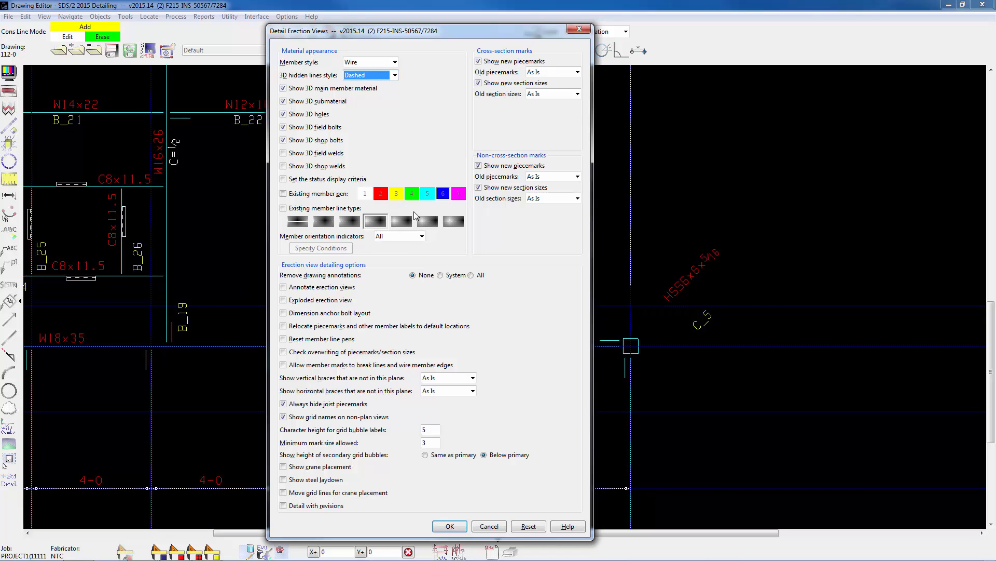
{"action": "left_click", "coordinate": [450, 526]}
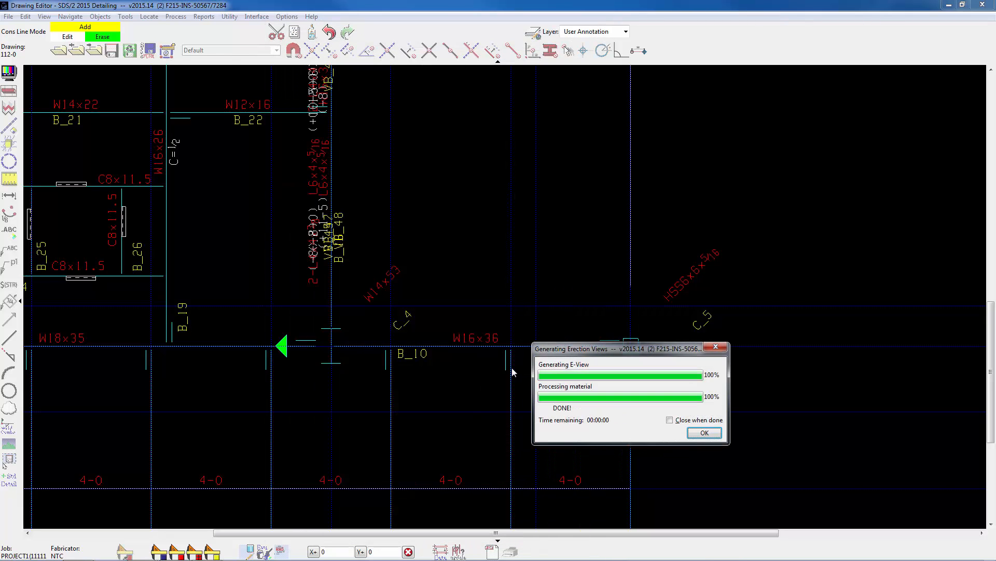
Step: Place the generated section view in the empty area beside the floor plan, past grid 3
{"action": "left_click", "coordinate": [704, 433]}
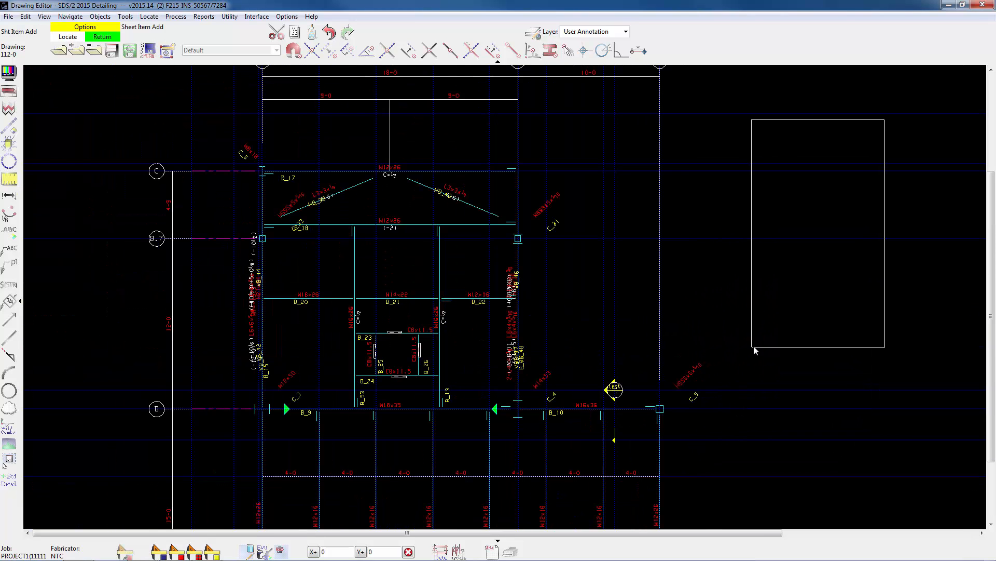
{"action": "left_click", "coordinate": [758, 370]}
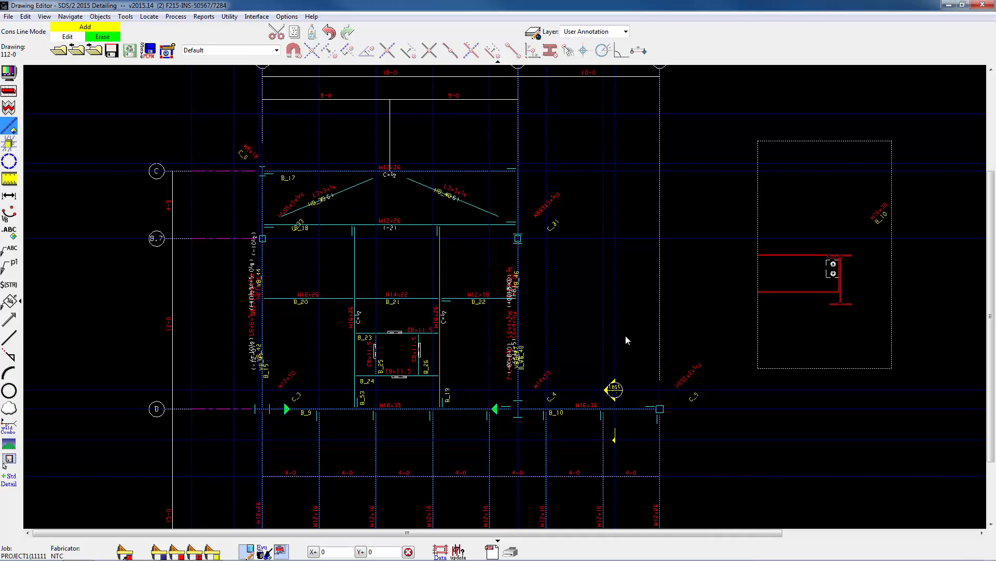
{"action": "key", "text": "Escape"}
Step: Examine the test section marker on beam B_10 and the bolted beam connection shown in the placed section view
{"action": "scroll", "coordinate": [617, 389], "scroll_direction": "up", "scroll_amount": 3}
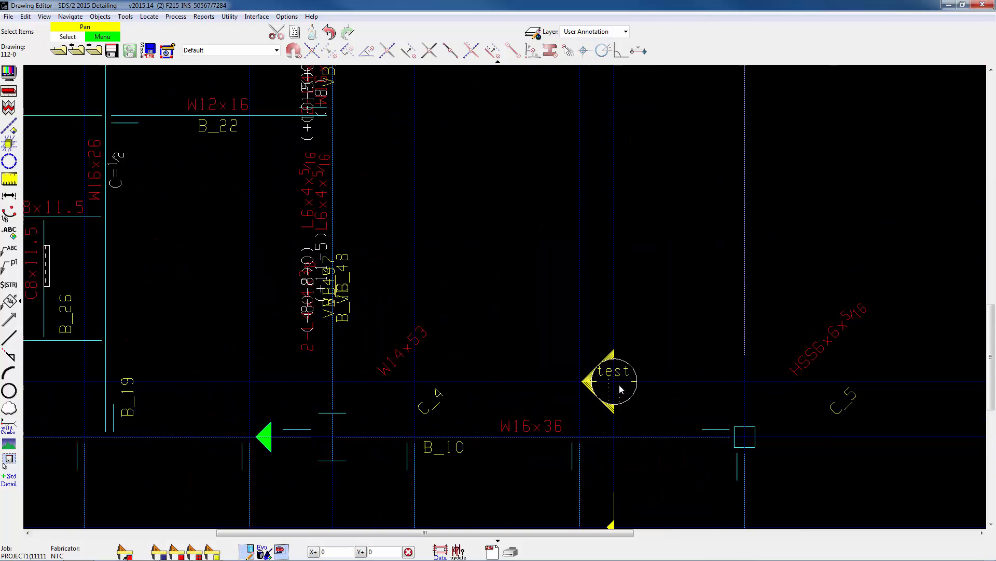
{"action": "scroll", "coordinate": [619, 385], "scroll_direction": "up", "scroll_amount": 2}
{"action": "mouse_move", "coordinate": [620, 357]}
{"action": "middle_mouse_down"}
{"action": "mouse_move", "coordinate": [607, 185]}
{"action": "mouse_move", "coordinate": [563, 123]}
{"action": "middle_mouse_up"}
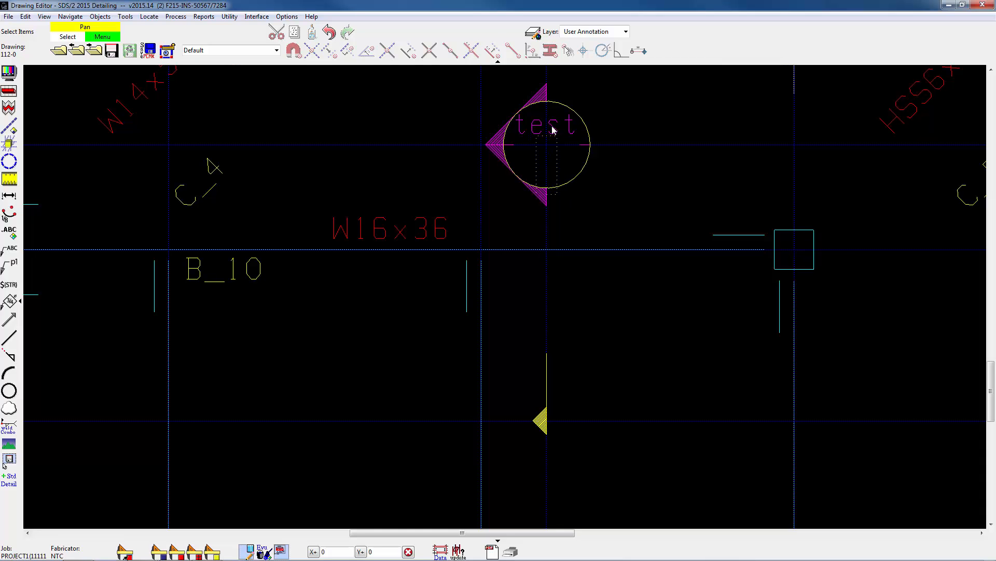
{"action": "scroll", "coordinate": [555, 142], "scroll_direction": "down", "scroll_amount": 5}
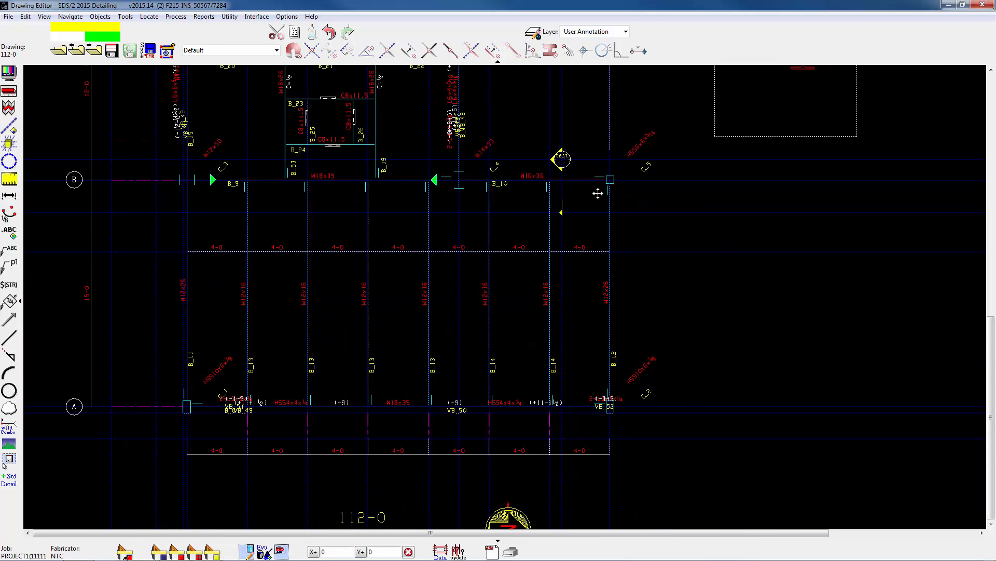
{"action": "middle_click_drag", "start_coordinate": [598, 193], "coordinate": [529, 309]}
{"action": "scroll", "coordinate": [623, 203], "scroll_direction": "up", "scroll_amount": 5}
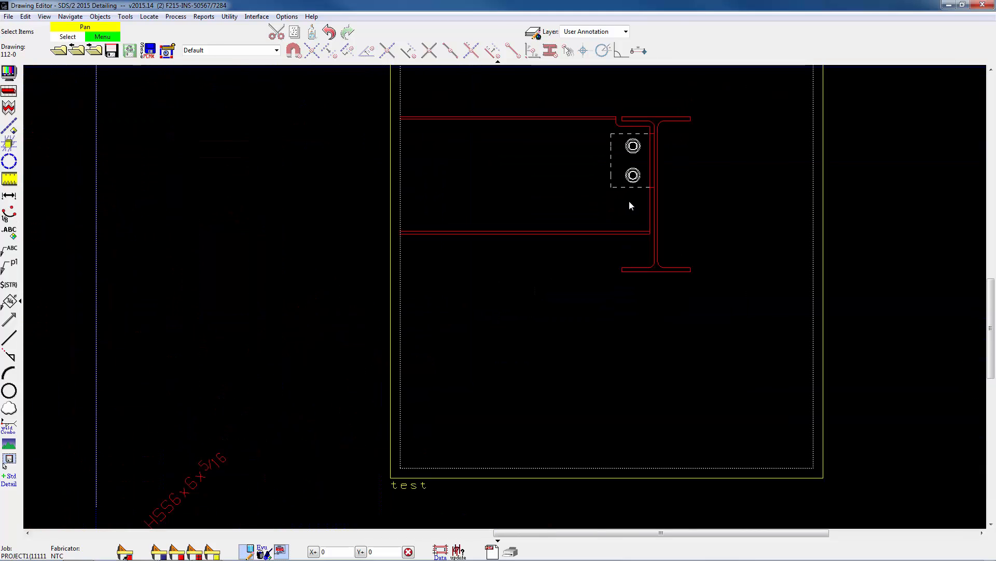
{"action": "scroll", "coordinate": [629, 201], "scroll_direction": "down", "scroll_amount": 2}
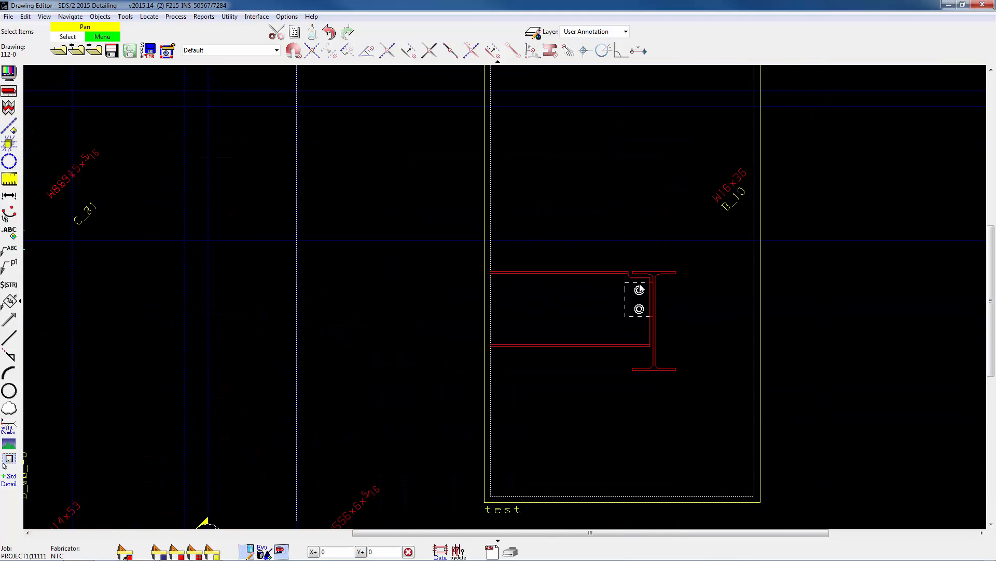
{"action": "scroll", "coordinate": [644, 269], "scroll_direction": "down", "scroll_amount": 4}
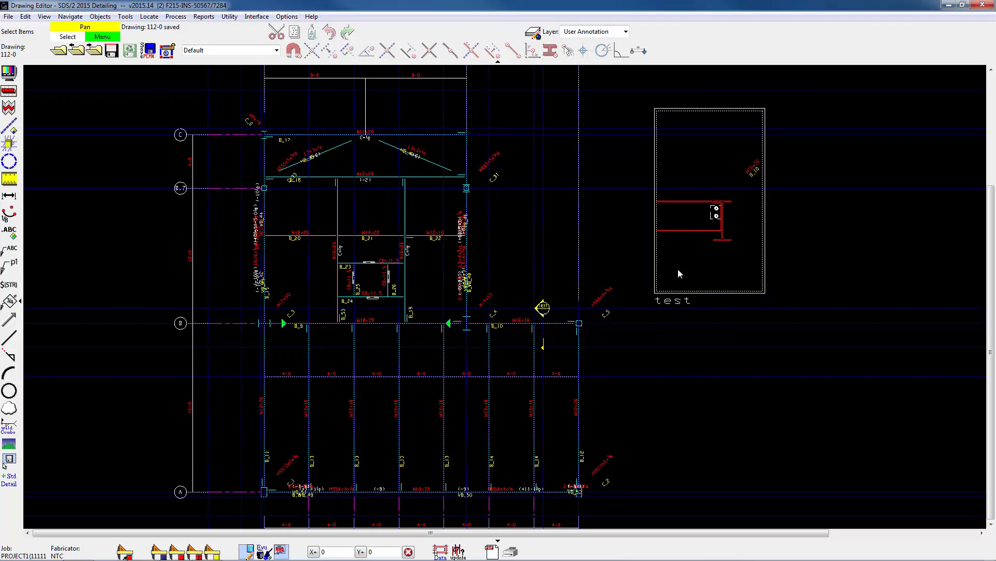
{"action": "scroll", "coordinate": [719, 201], "scroll_direction": "up", "scroll_amount": 4}
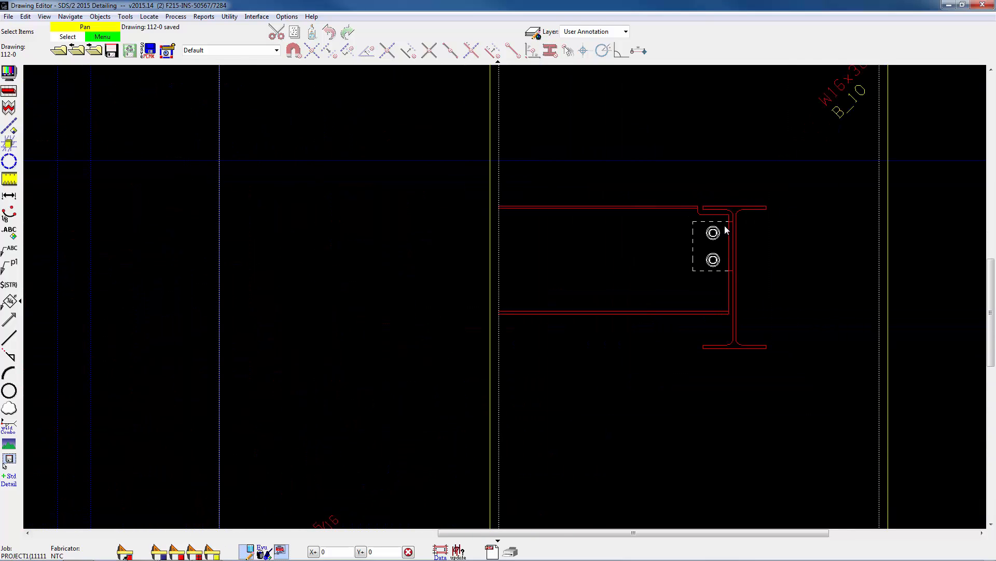
{"action": "scroll", "coordinate": [591, 433], "scroll_direction": "down", "scroll_amount": 1}
{"action": "scroll", "coordinate": [591, 433], "scroll_direction": "down", "scroll_amount": 1}
{"action": "middle_click_drag", "start_coordinate": [584, 410], "coordinate": [571, 312]}
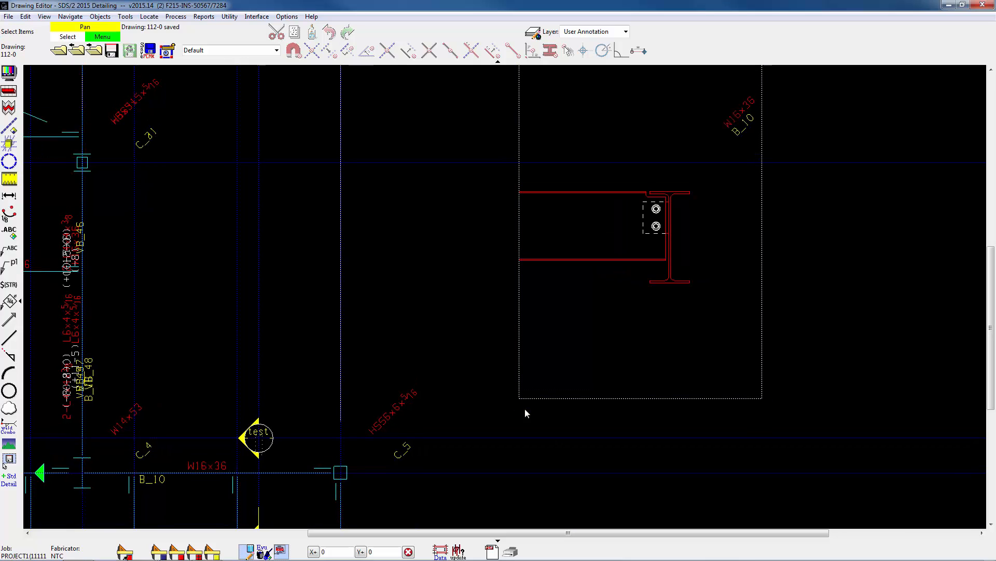
Step: Open the test erection view and examine the whole B_14 beam and its connection to B_10 inside the dotted frame
{"action": "left_click", "coordinate": [58, 50]}
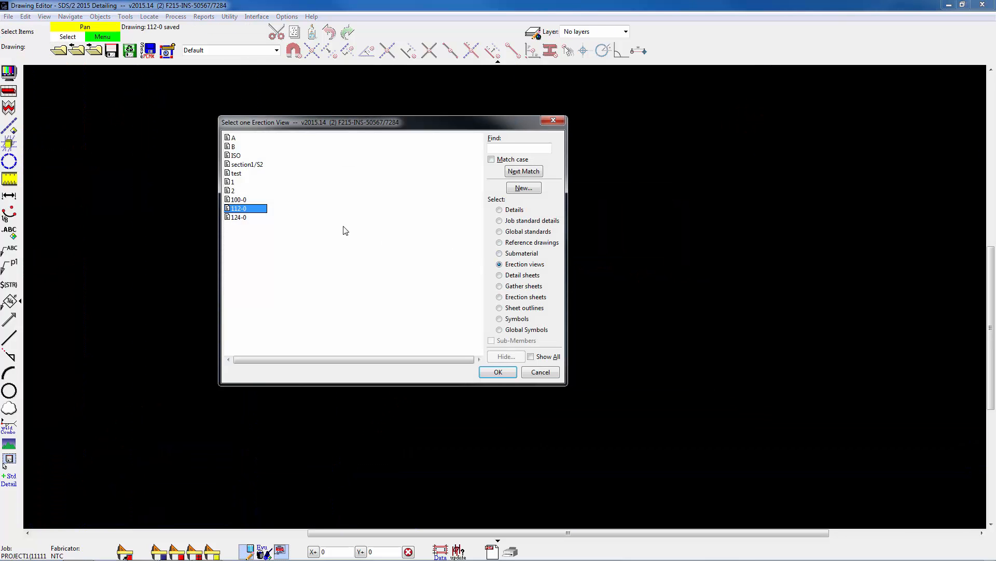
{"action": "double_click", "coordinate": [235, 173]}
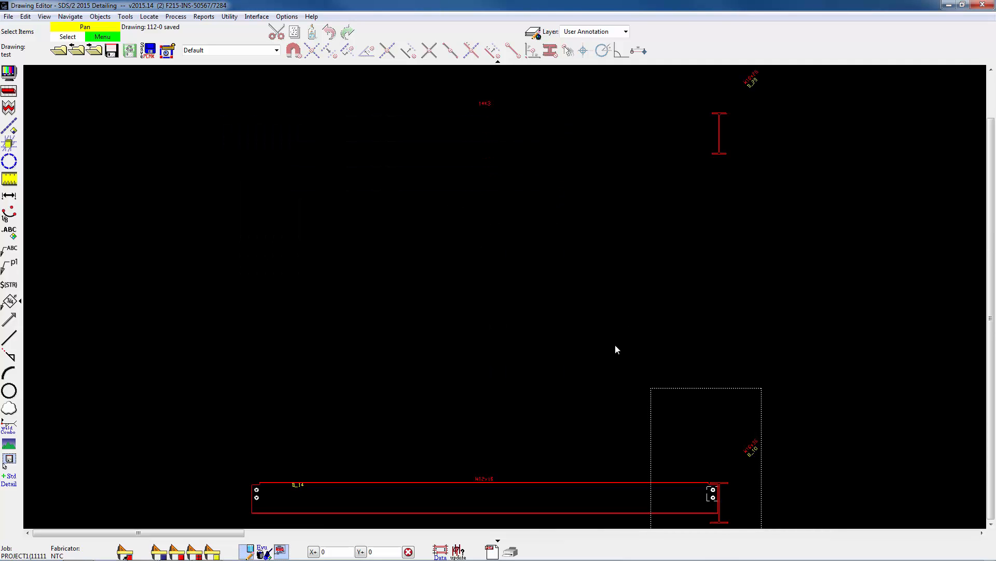
{"action": "scroll", "coordinate": [666, 169], "scroll_direction": "down", "scroll_amount": 5}
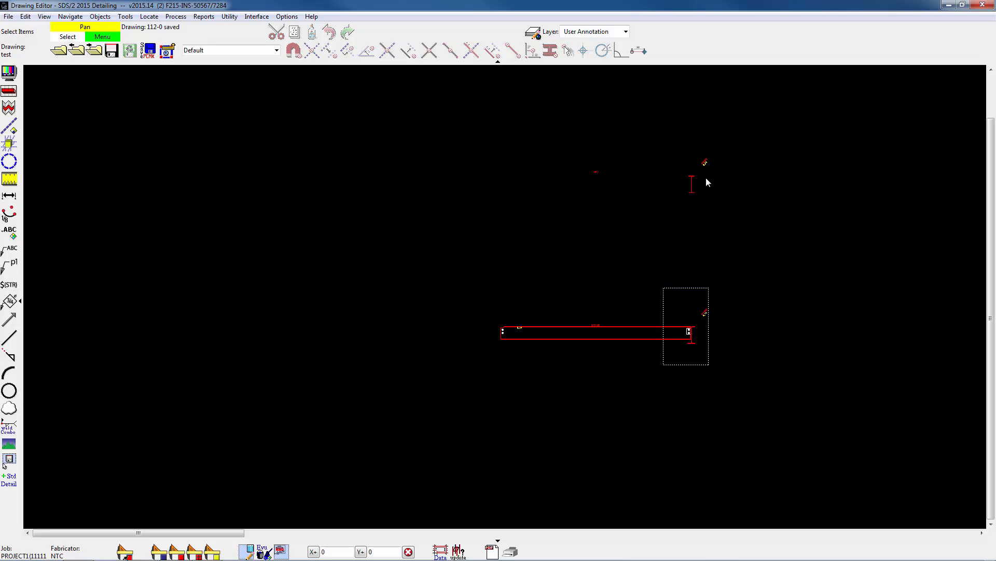
{"action": "scroll", "coordinate": [680, 280], "scroll_direction": "up", "scroll_amount": 3}
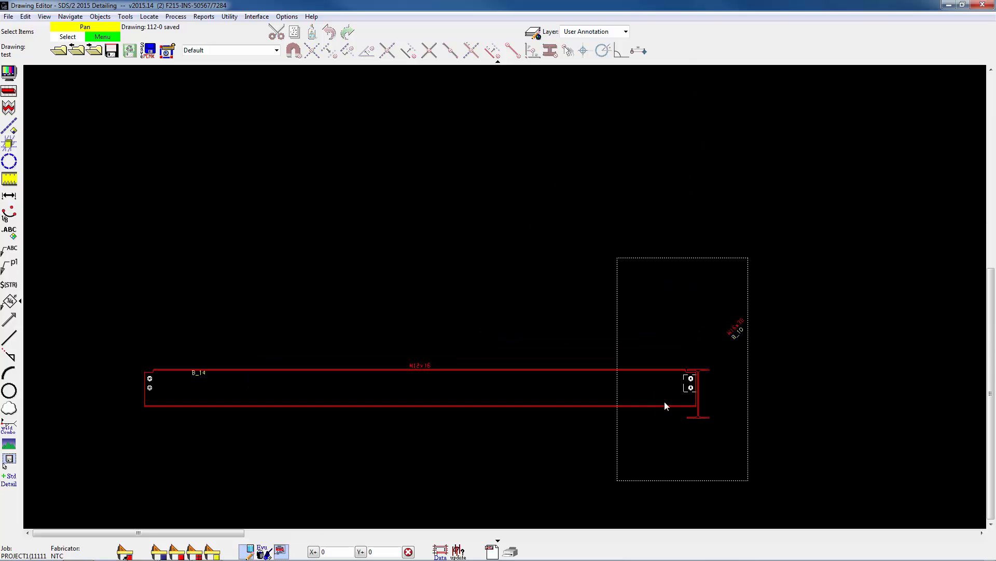
{"action": "scroll", "coordinate": [658, 377], "scroll_direction": "up", "scroll_amount": 4}
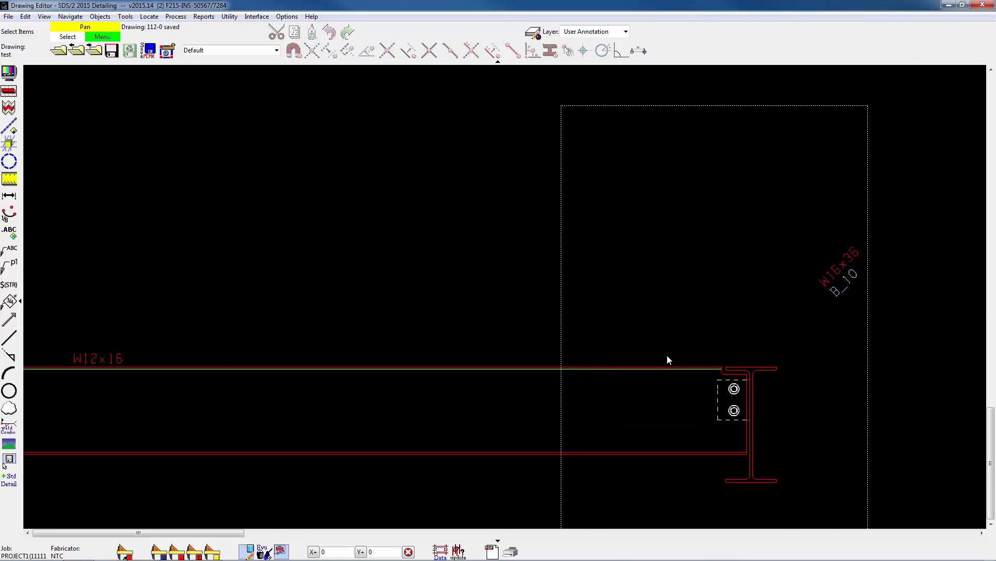
{"action": "mouse_move", "coordinate": [684, 229]}
{"action": "middle_mouse_down"}
{"action": "mouse_move", "coordinate": [592, 187]}
{"action": "mouse_move", "coordinate": [510, 122]}
{"action": "middle_mouse_up"}
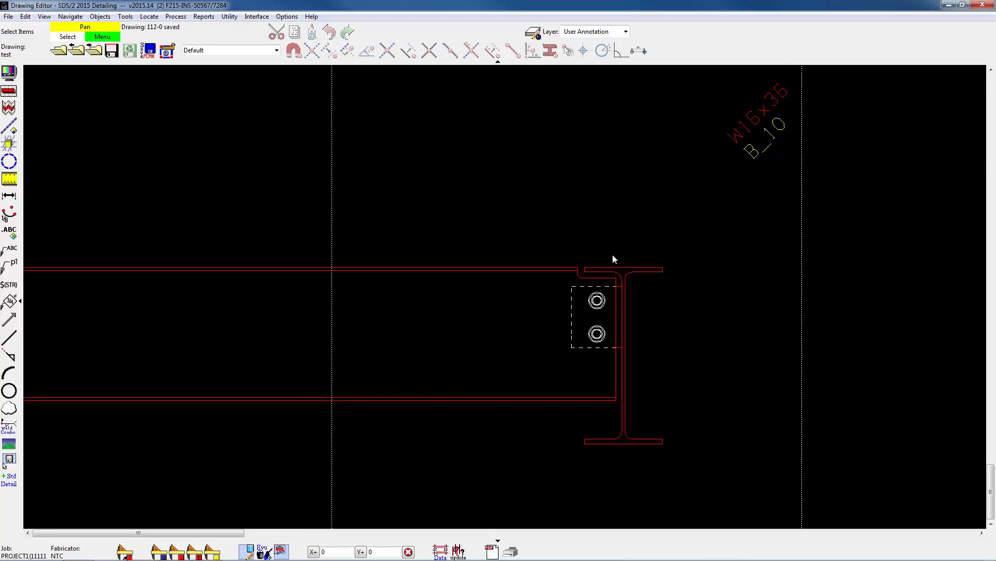
{"action": "scroll", "coordinate": [584, 327], "scroll_direction": "down", "scroll_amount": 1}
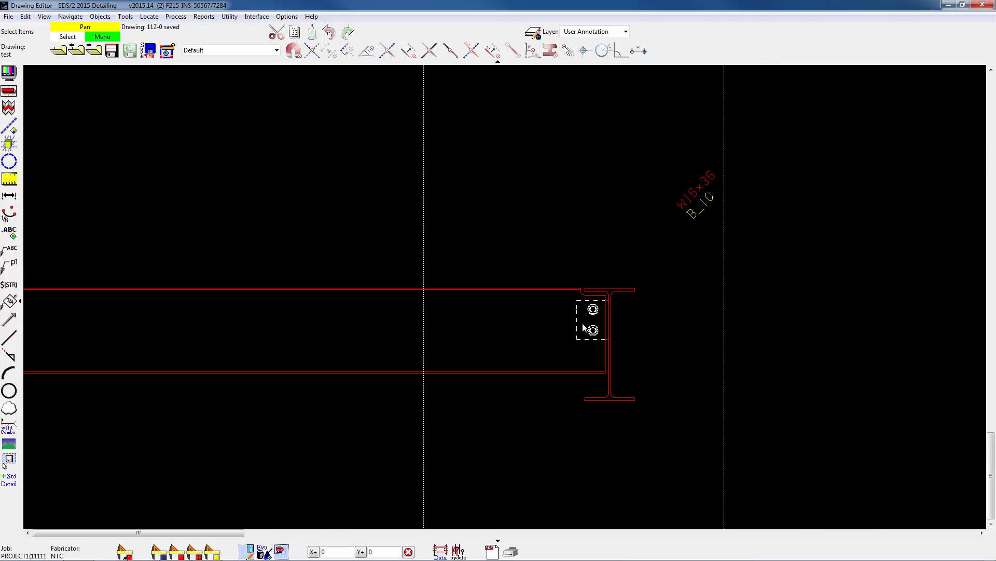
{"action": "scroll", "coordinate": [584, 328], "scroll_direction": "down", "scroll_amount": 1}
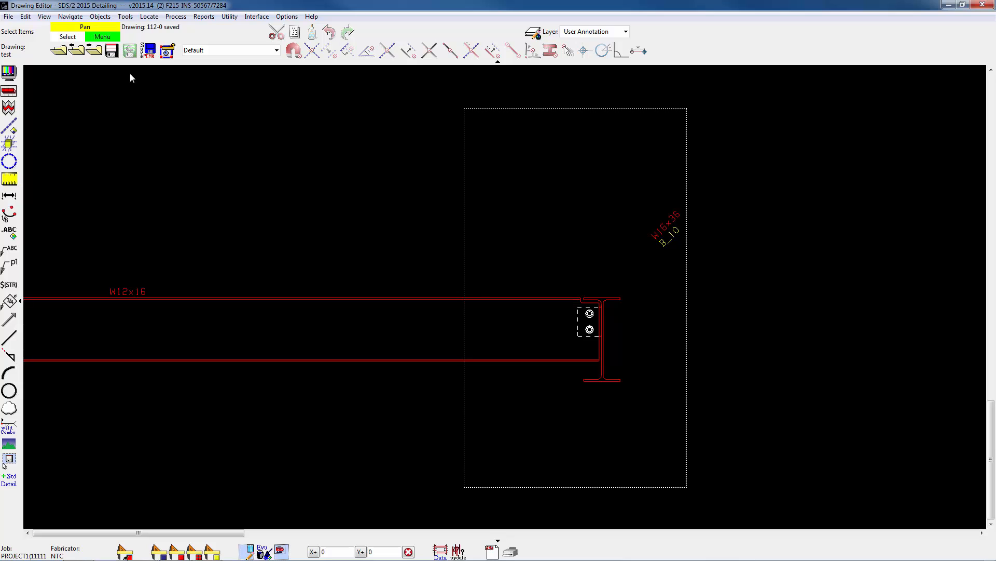
{"action": "scroll", "coordinate": [257, 131], "scroll_direction": "down", "scroll_amount": 4}
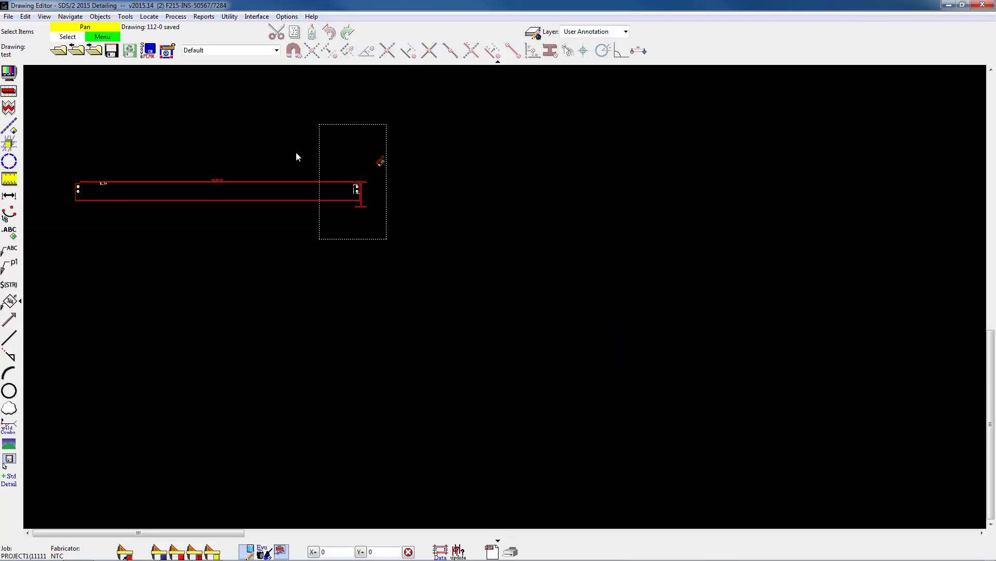